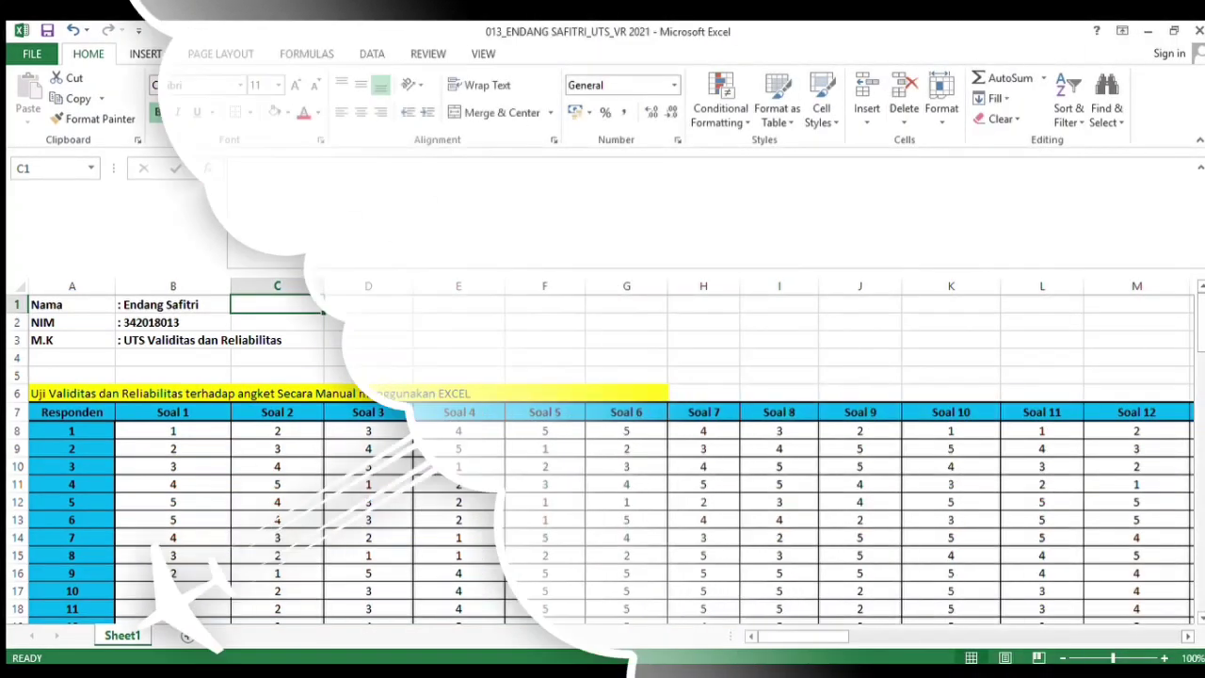
Review the questionnaire score table, the JUMLAH (Y) column and the empty ∑XY table
{"action": "left_click", "coordinate": [72, 414]}
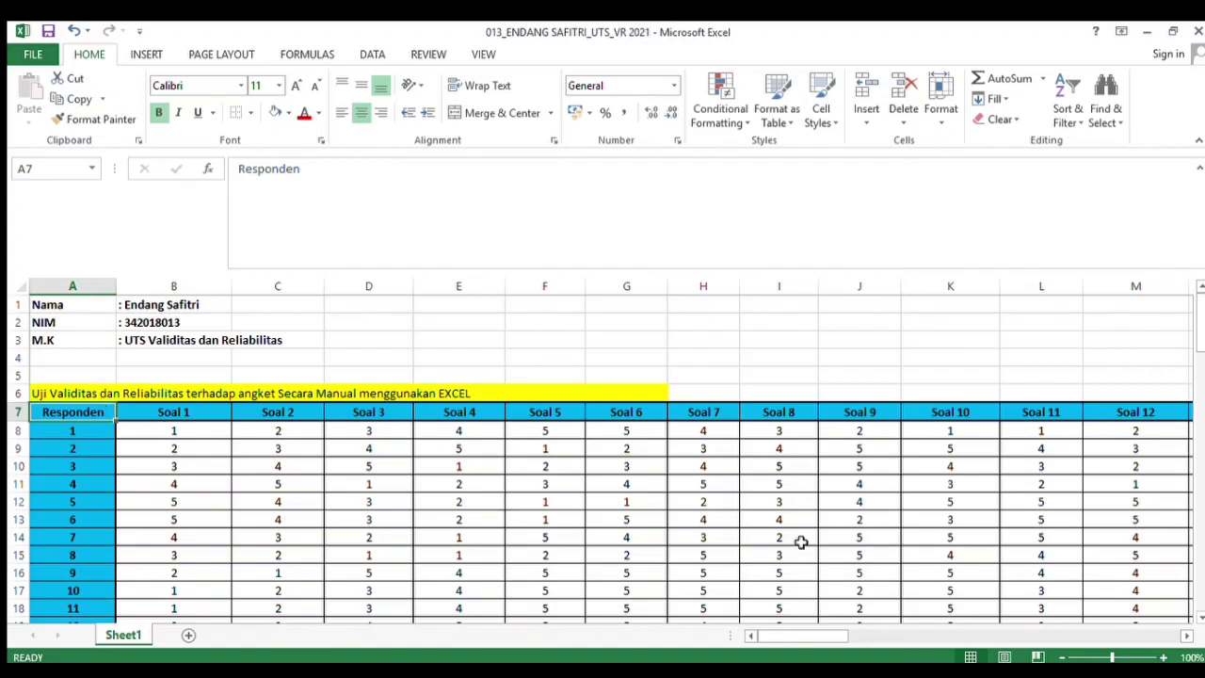
{"action": "mouse_move", "coordinate": [1203, 365]}
{"action": "left_mouse_down"}
{"action": "mouse_move", "coordinate": [1194, 403]}
{"action": "mouse_move", "coordinate": [1193, 347]}
{"action": "left_mouse_up"}
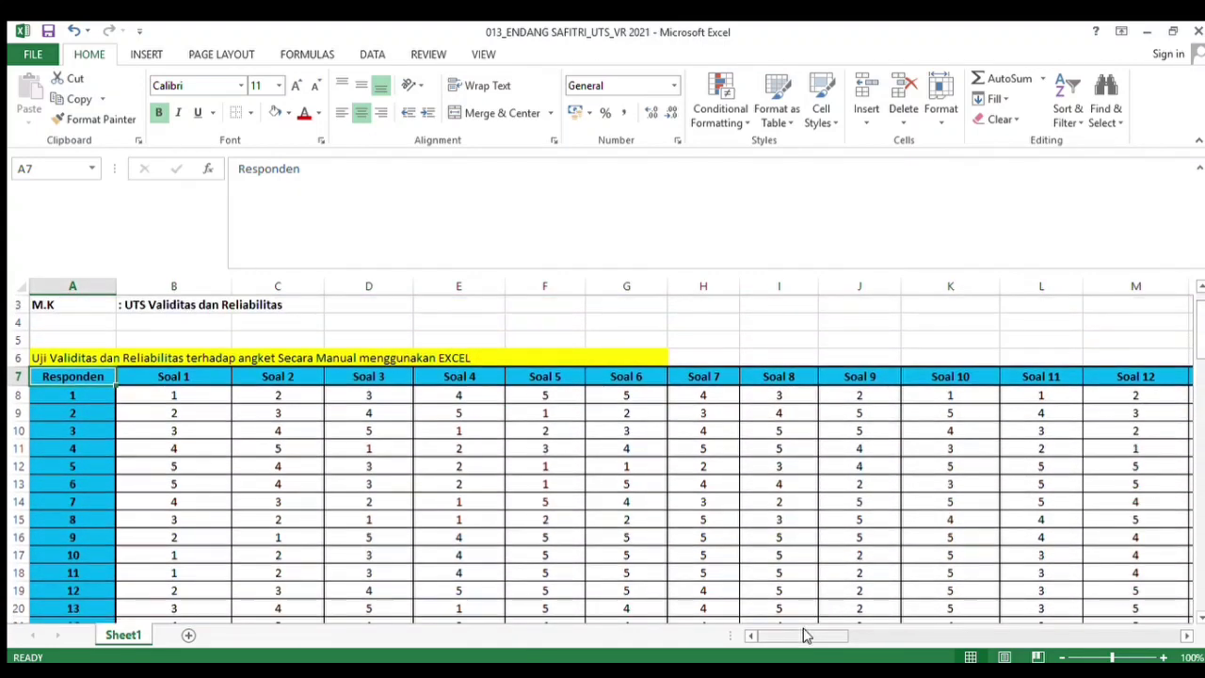
{"action": "left_click_drag", "start_coordinate": [801, 635], "coordinate": [970, 637]}
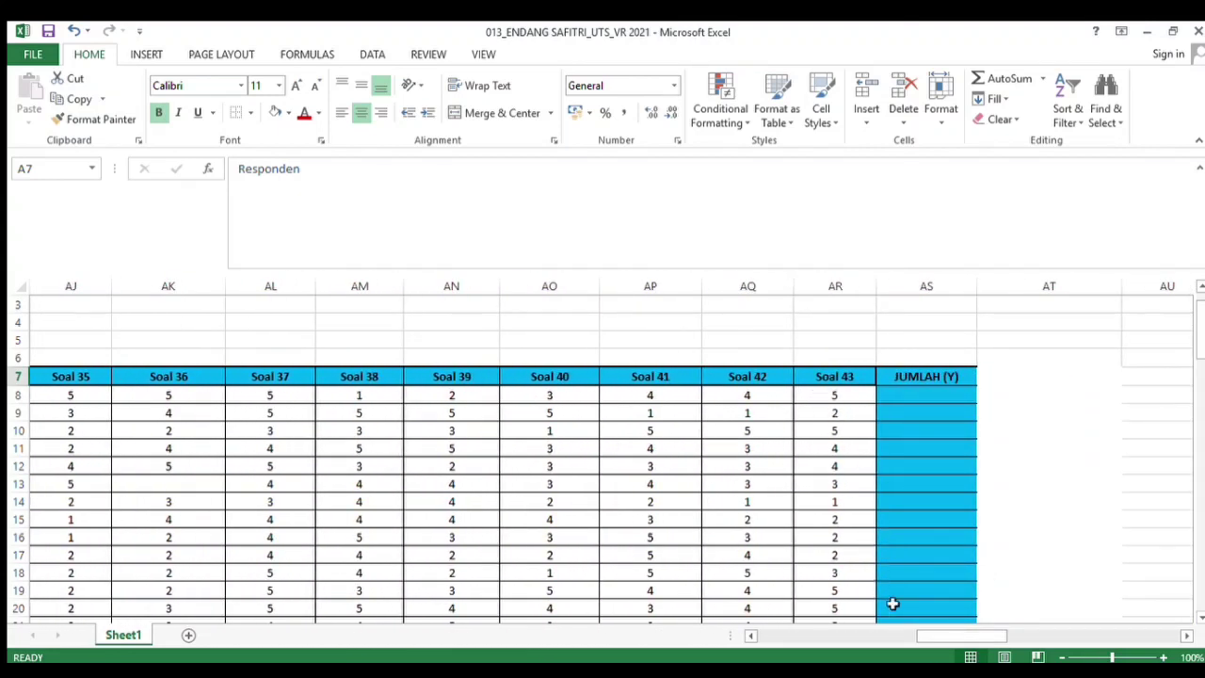
{"action": "left_click_drag", "start_coordinate": [928, 634], "coordinate": [762, 630]}
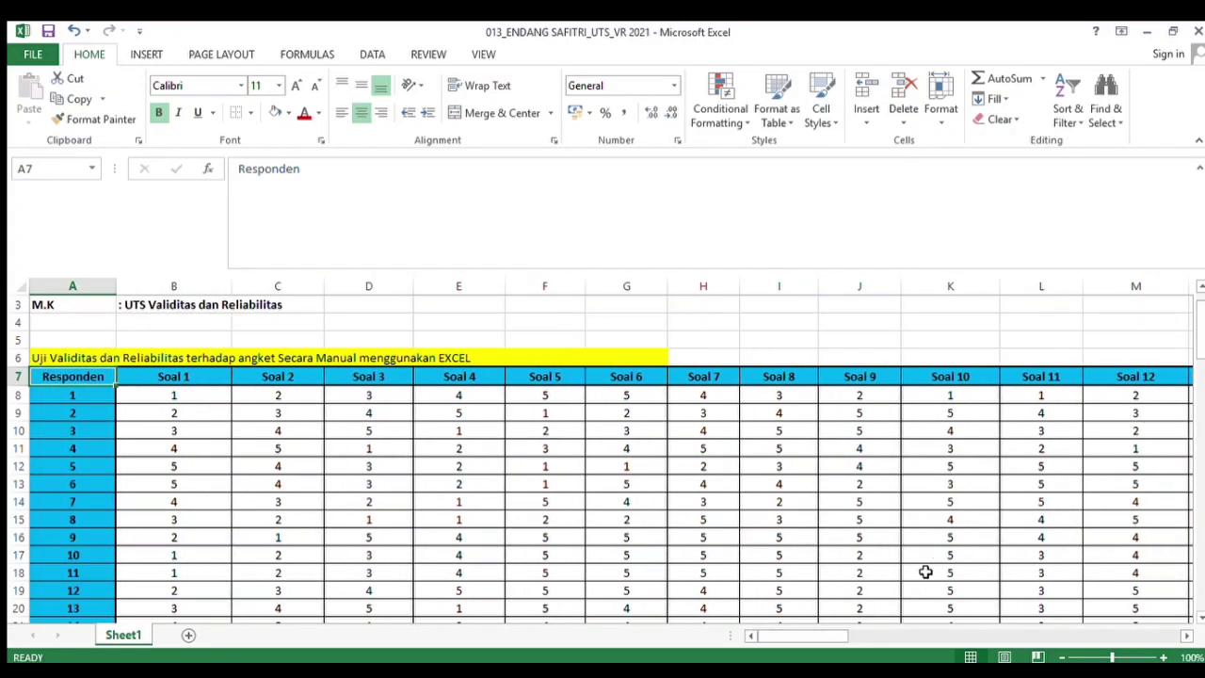
{"action": "left_click_drag", "start_coordinate": [815, 638], "coordinate": [1026, 633]}
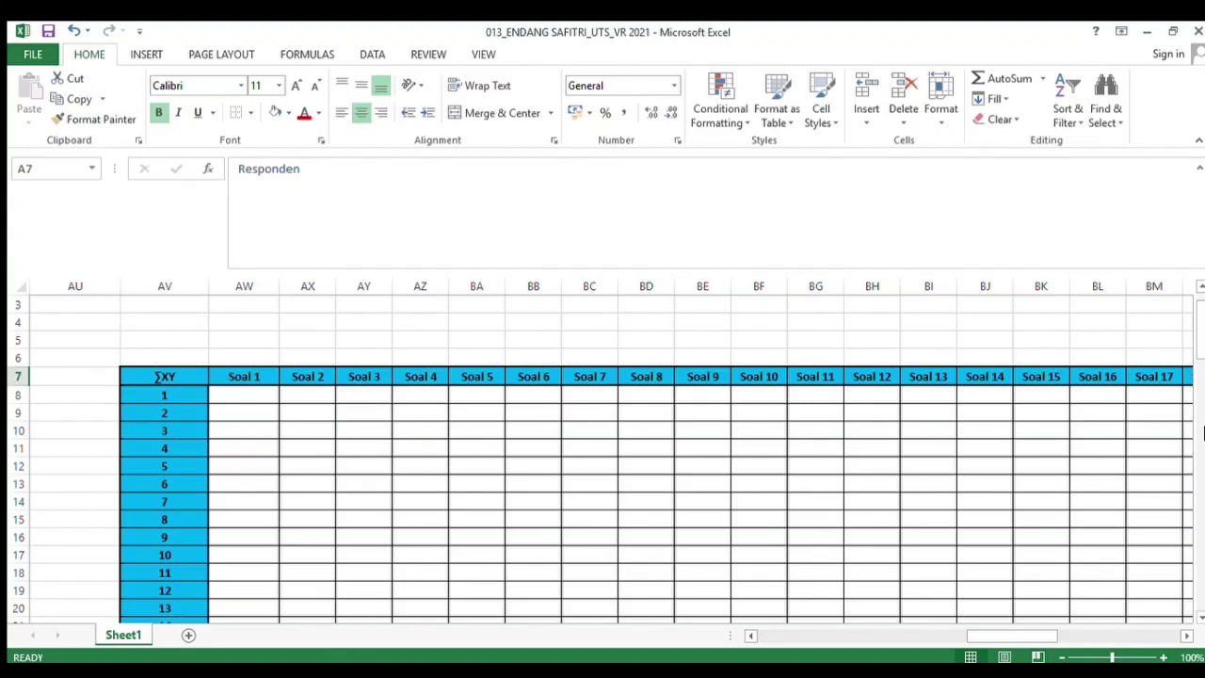
{"action": "mouse_move", "coordinate": [1200, 348]}
{"action": "left_mouse_down"}
{"action": "mouse_move", "coordinate": [1177, 451]}
{"action": "mouse_move", "coordinate": [1181, 549]}
{"action": "mouse_move", "coordinate": [1191, 326]}
{"action": "mouse_move", "coordinate": [1188, 342]}
{"action": "left_mouse_up"}
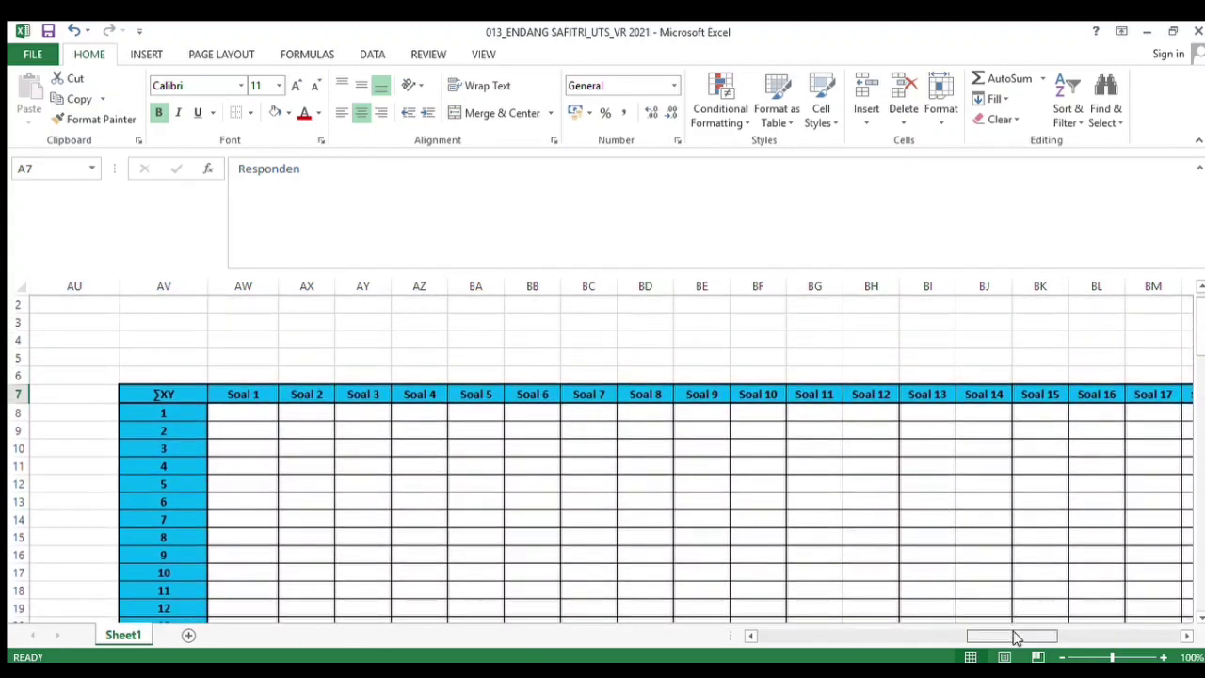
{"action": "left_click_drag", "start_coordinate": [1016, 637], "coordinate": [968, 629]}
Enter =SUM(B8:AR8) in the first JUMLAH (Y) cell to total respondent 1's scores across Soal 1 to Soal 43
{"action": "left_click", "coordinate": [936, 414]}
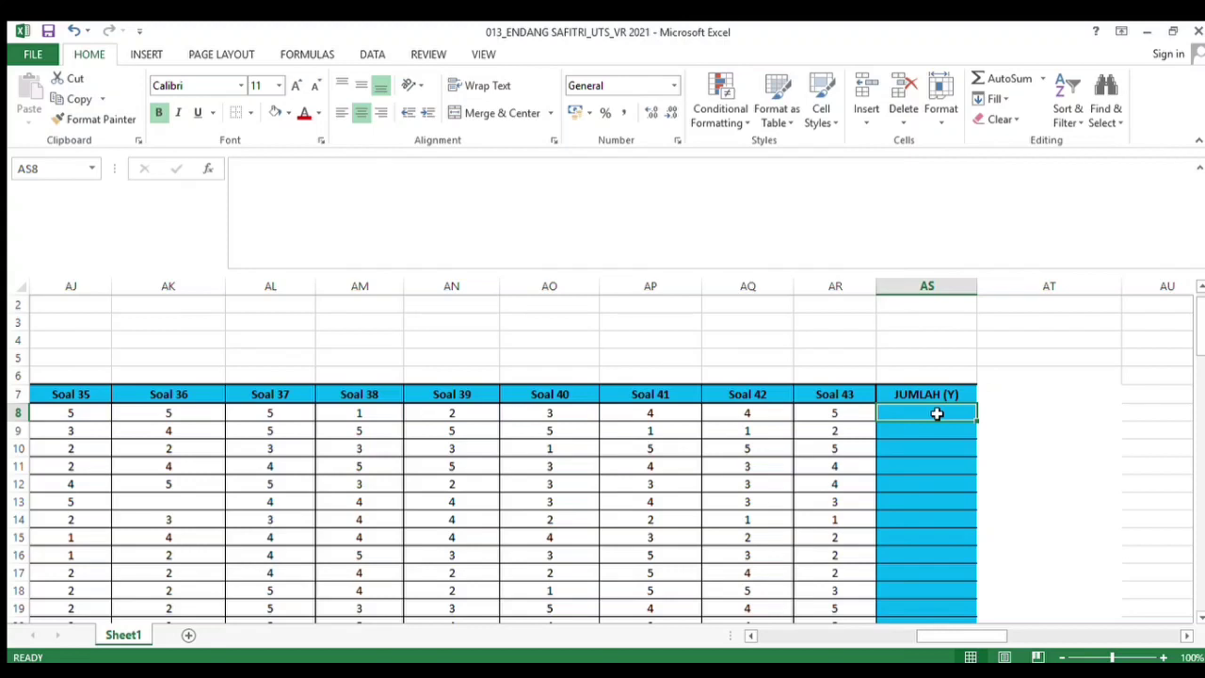
{"action": "type", "text": "="}
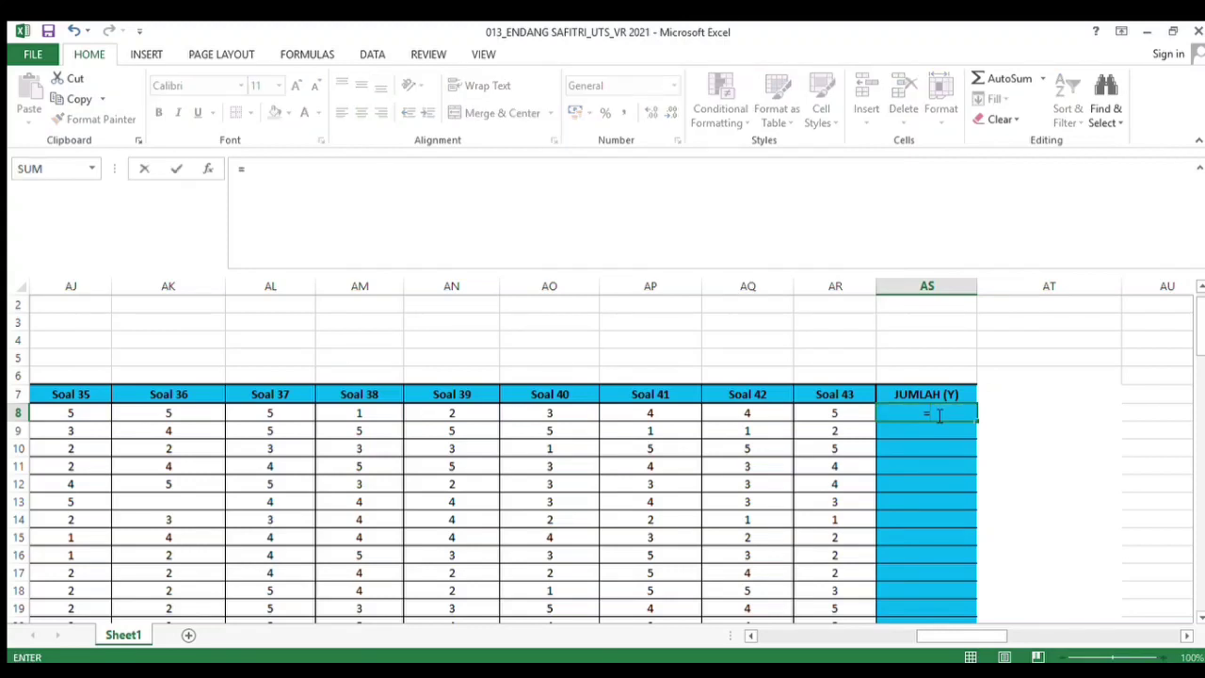
{"action": "type", "text": "SUM("}
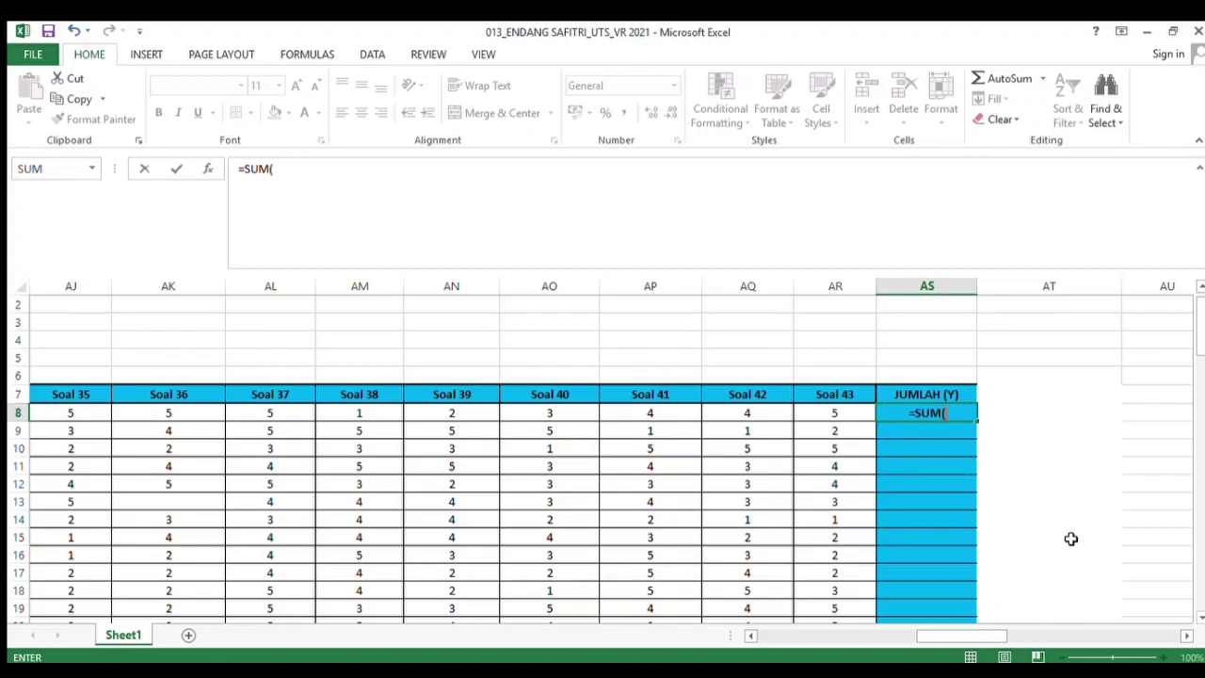
{"action": "left_click_drag", "start_coordinate": [989, 639], "coordinate": [781, 637]}
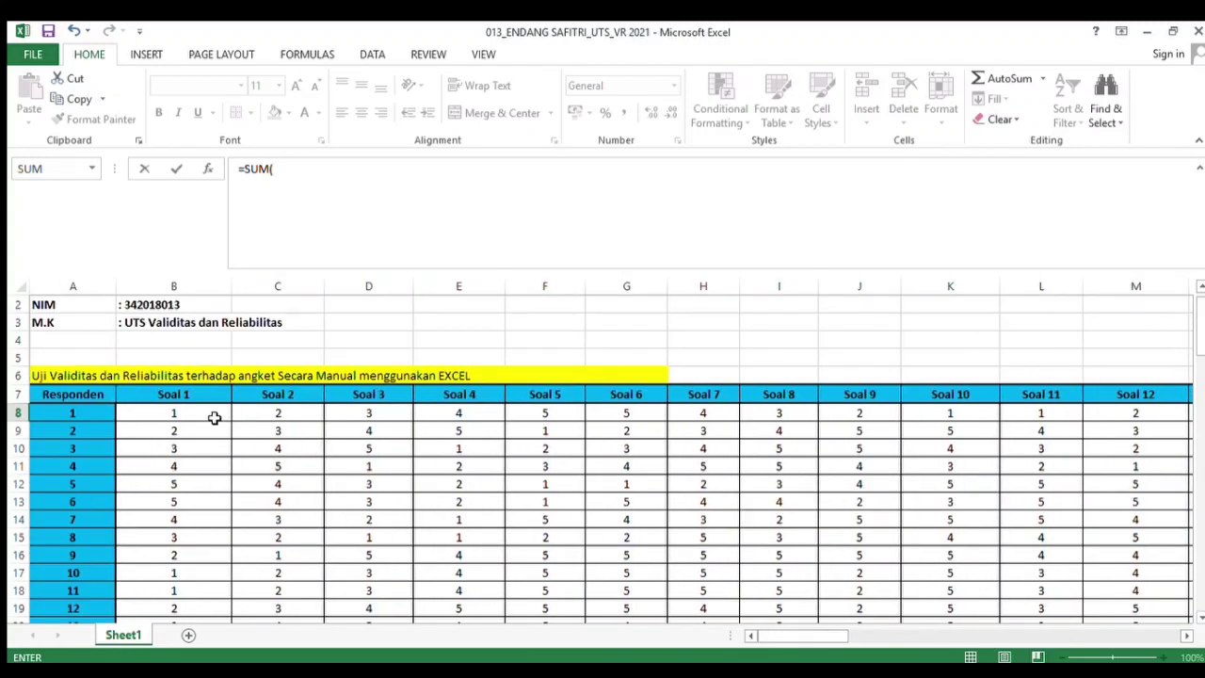
{"action": "left_click_drag", "start_coordinate": [215, 418], "coordinate": [860, 417]}
{"action": "type", "text": ")"}
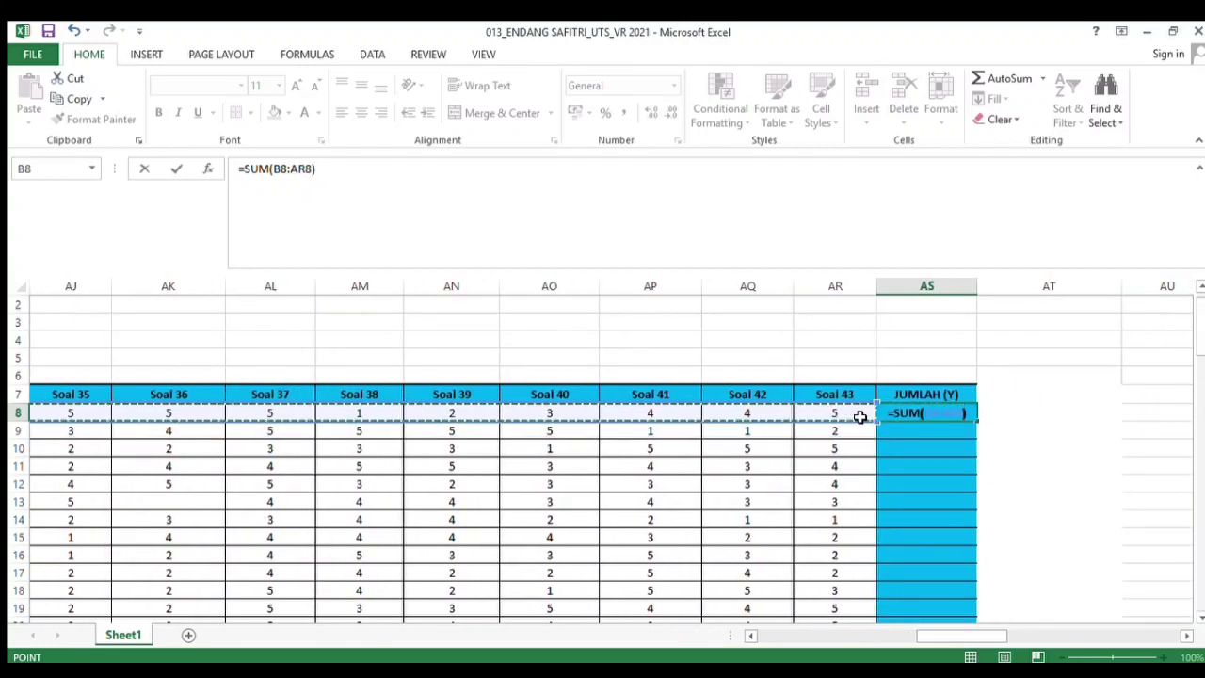
{"action": "key", "text": "Return"}
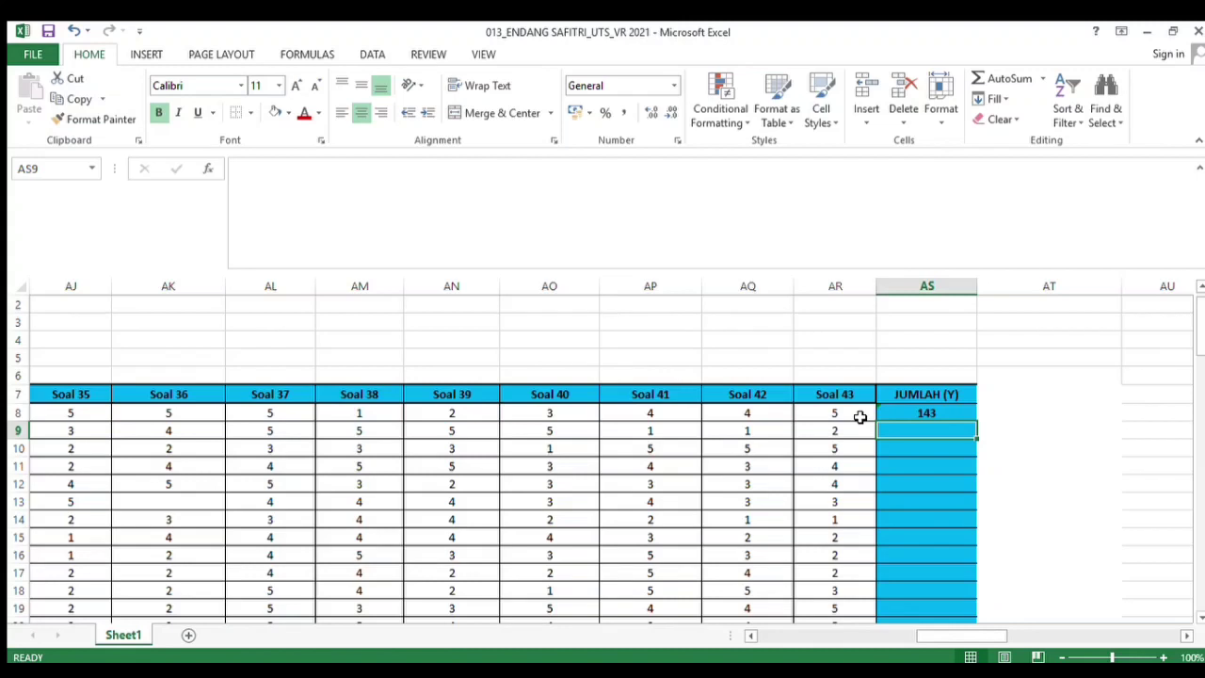
Fill the JUMLAH (Y) sum formula down through row 37 for all respondents
{"action": "left_click", "coordinate": [960, 414]}
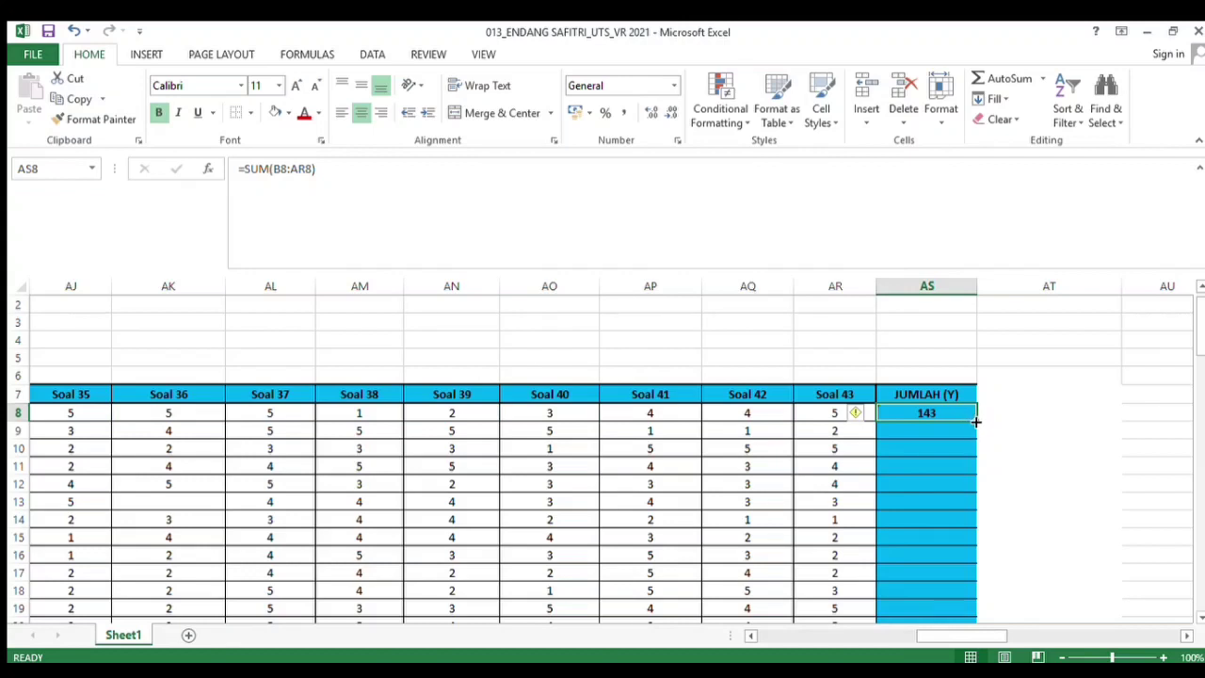
{"action": "left_click_drag", "start_coordinate": [975, 422], "coordinate": [943, 591]}
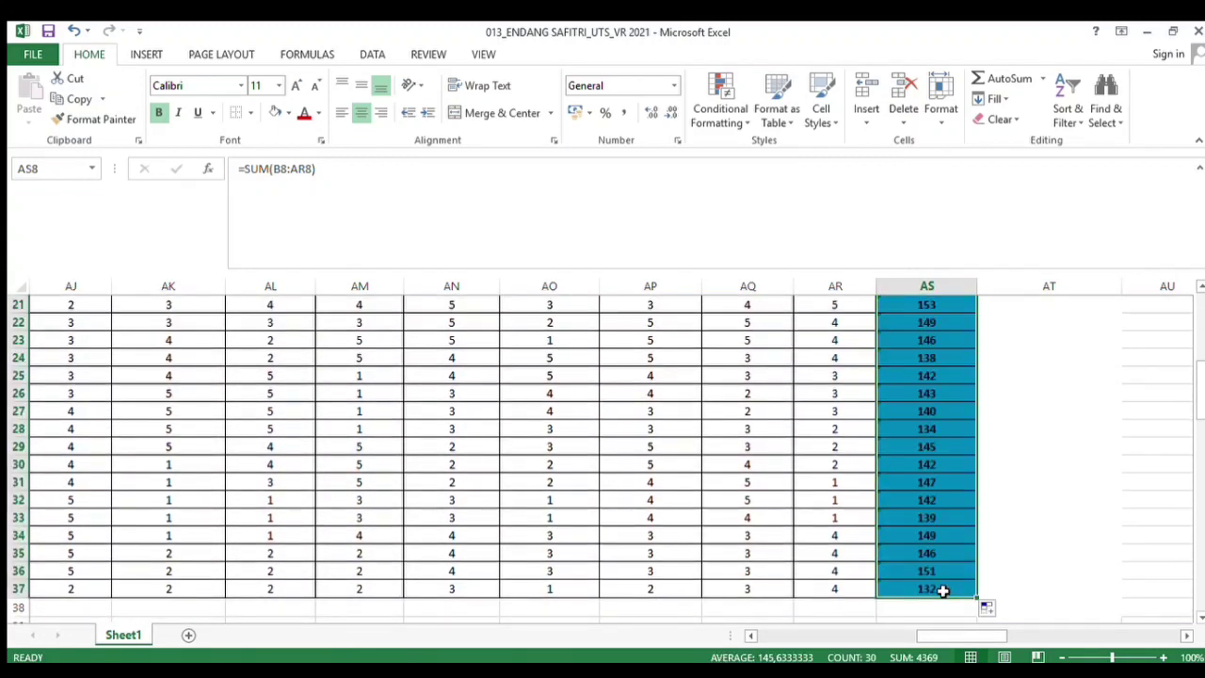
{"action": "left_click", "coordinate": [1140, 553]}
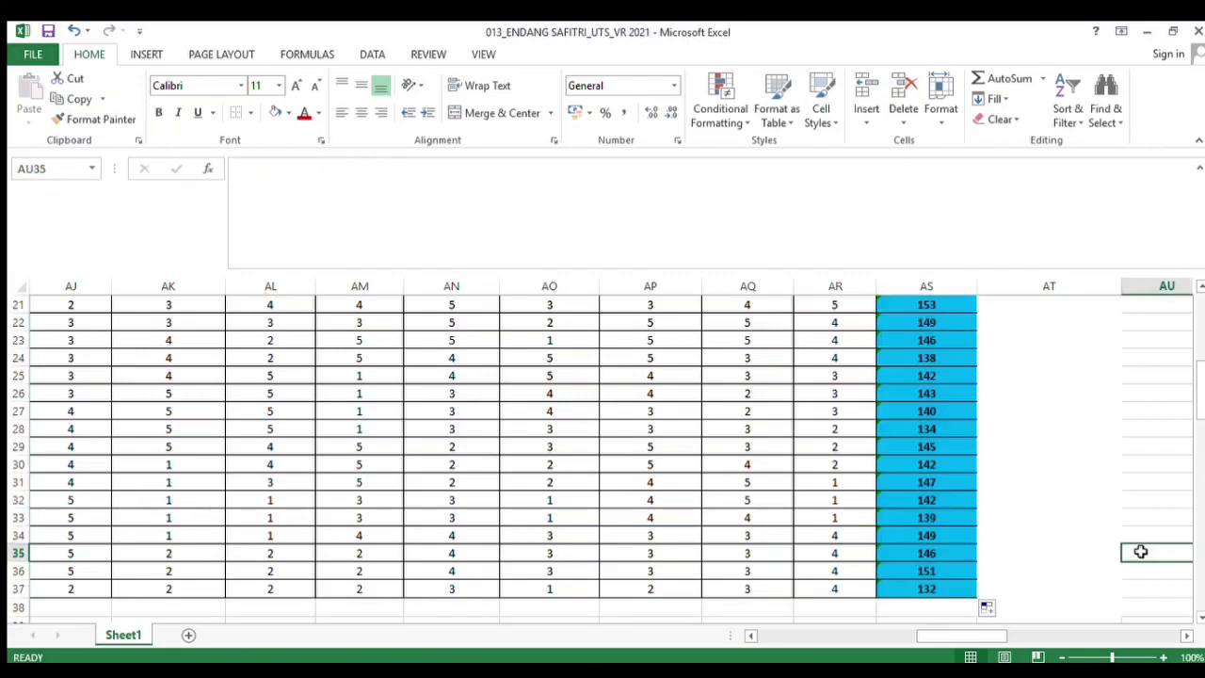
In the ∑XY table's Soal 1 cell for respondent 1, enter the formula =B8*AS8
{"action": "left_click_drag", "start_coordinate": [987, 636], "coordinate": [1031, 640]}
{"action": "left_click_drag", "start_coordinate": [1199, 419], "coordinate": [1201, 362]}
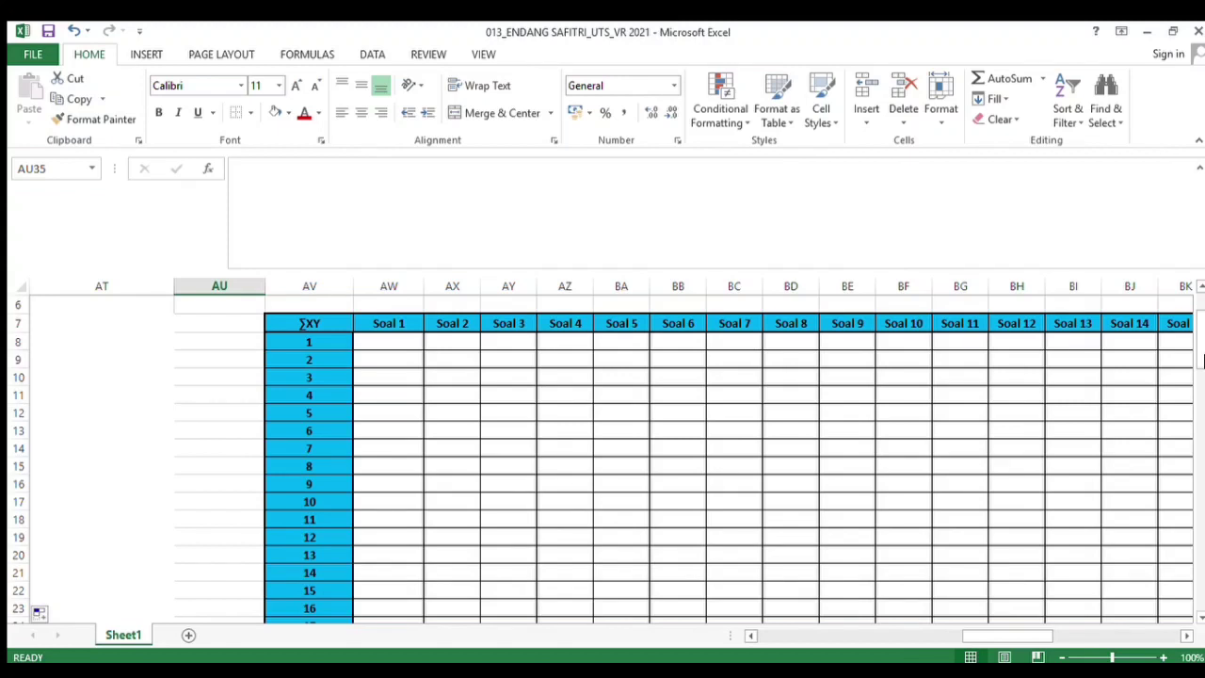
{"action": "left_click", "coordinate": [407, 343]}
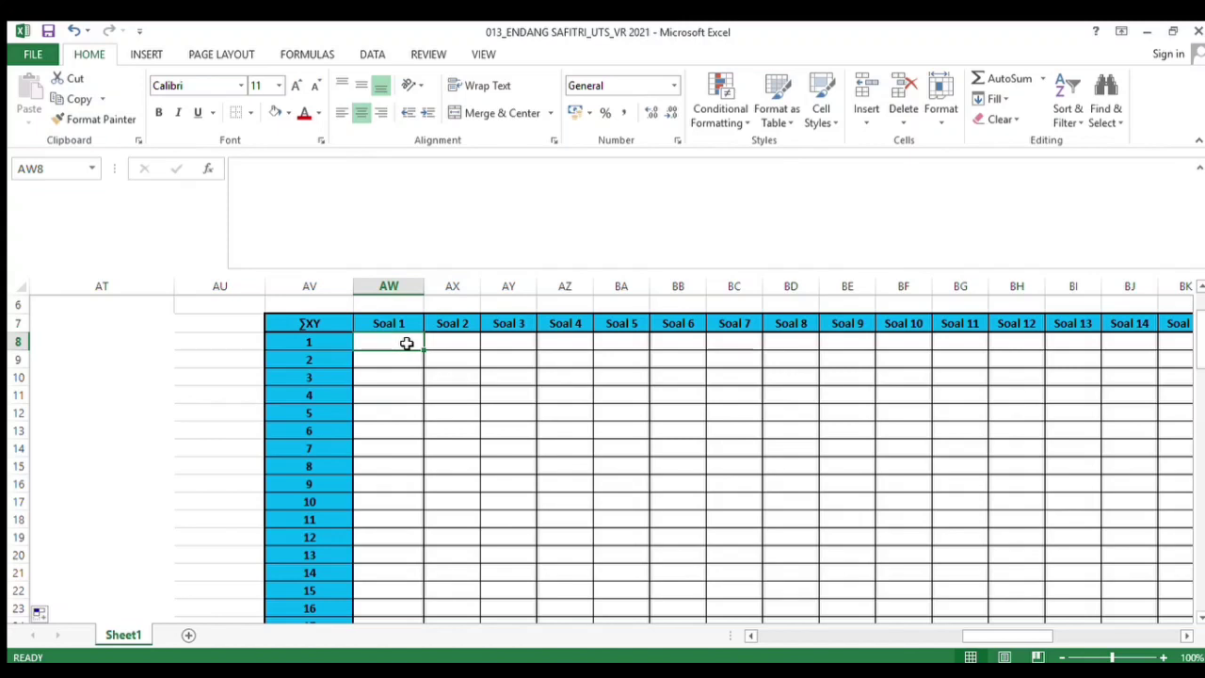
{"action": "type", "text": "="}
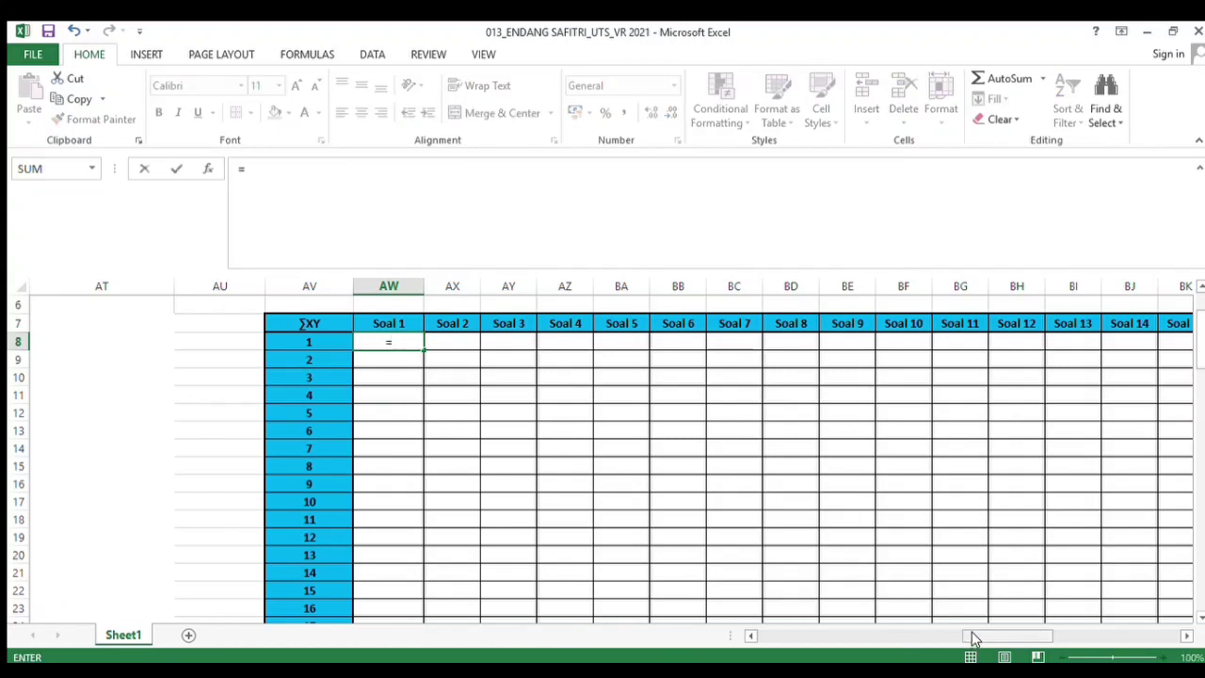
{"action": "left_click_drag", "start_coordinate": [974, 638], "coordinate": [764, 636]}
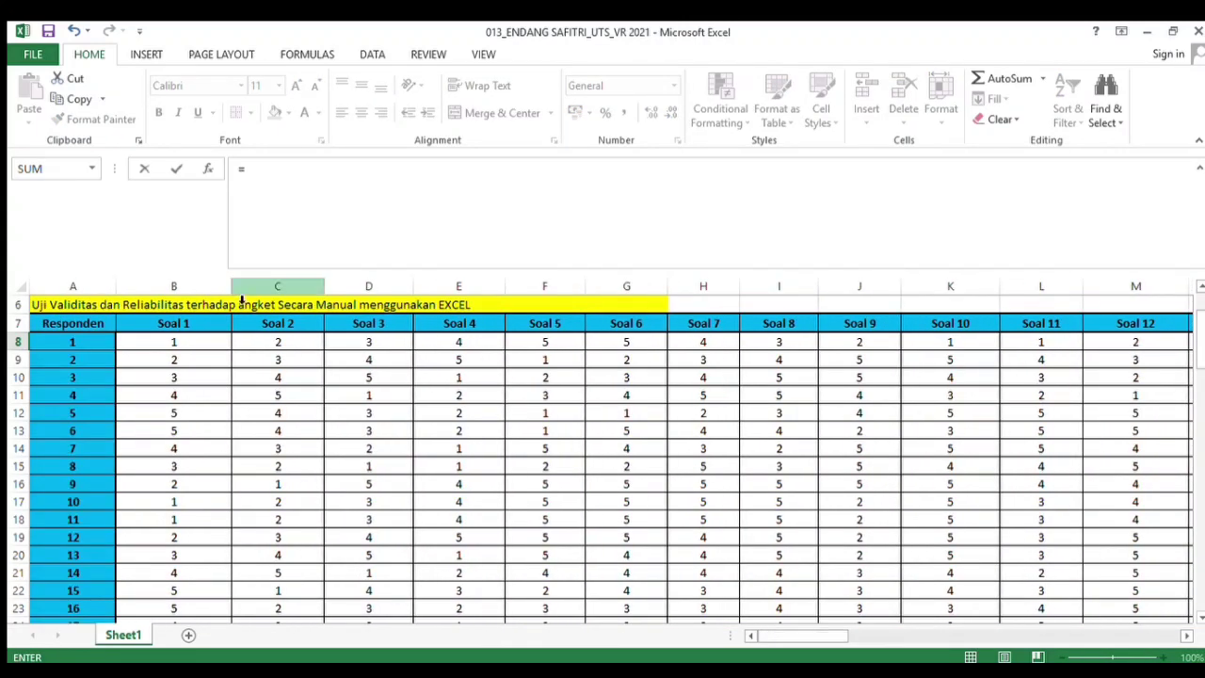
{"action": "left_click", "coordinate": [198, 347]}
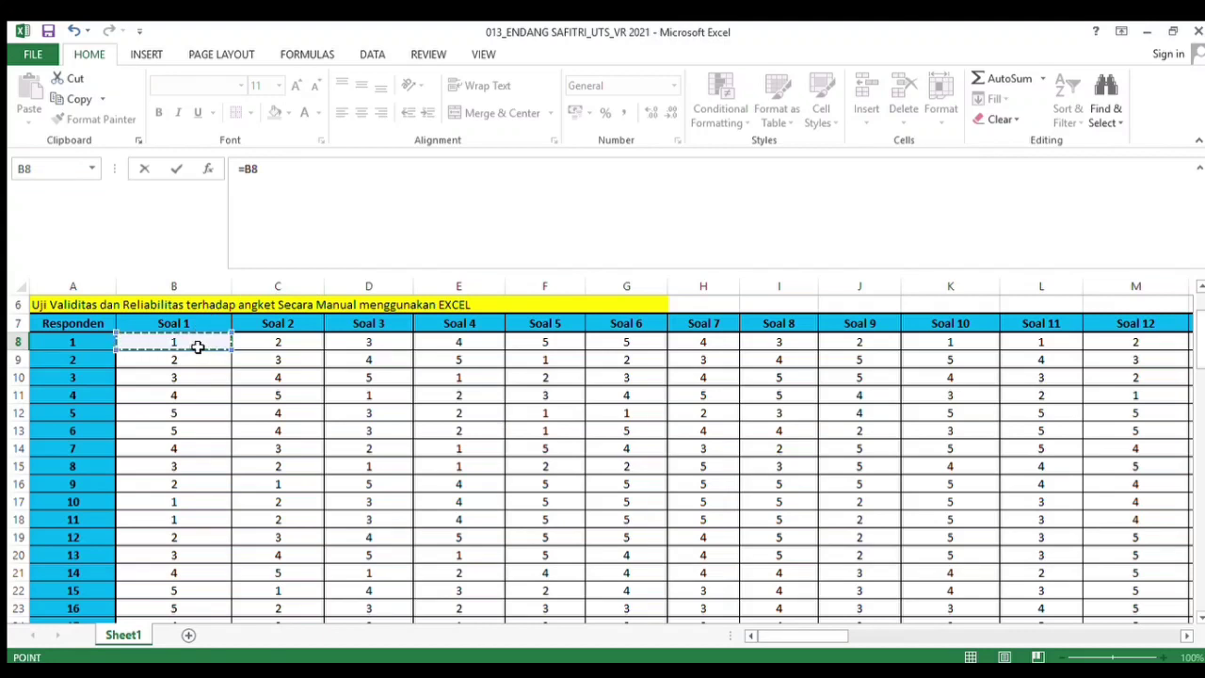
{"action": "type", "text": "*"}
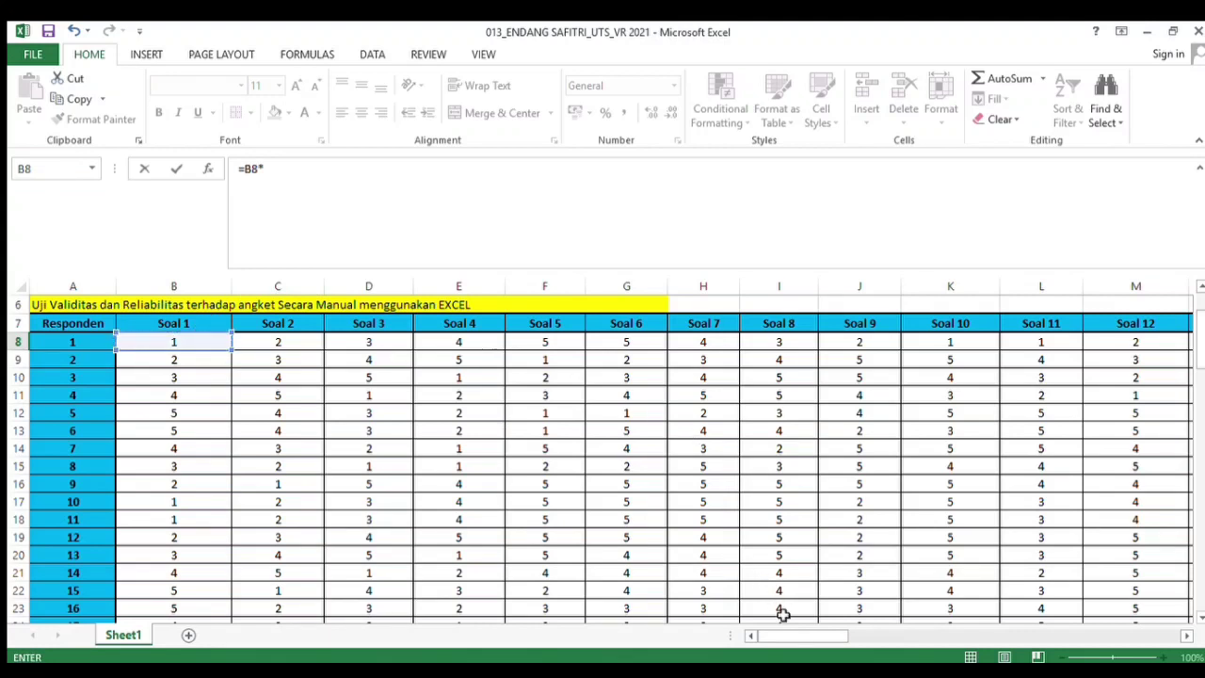
{"action": "left_click_drag", "start_coordinate": [780, 637], "coordinate": [958, 640]}
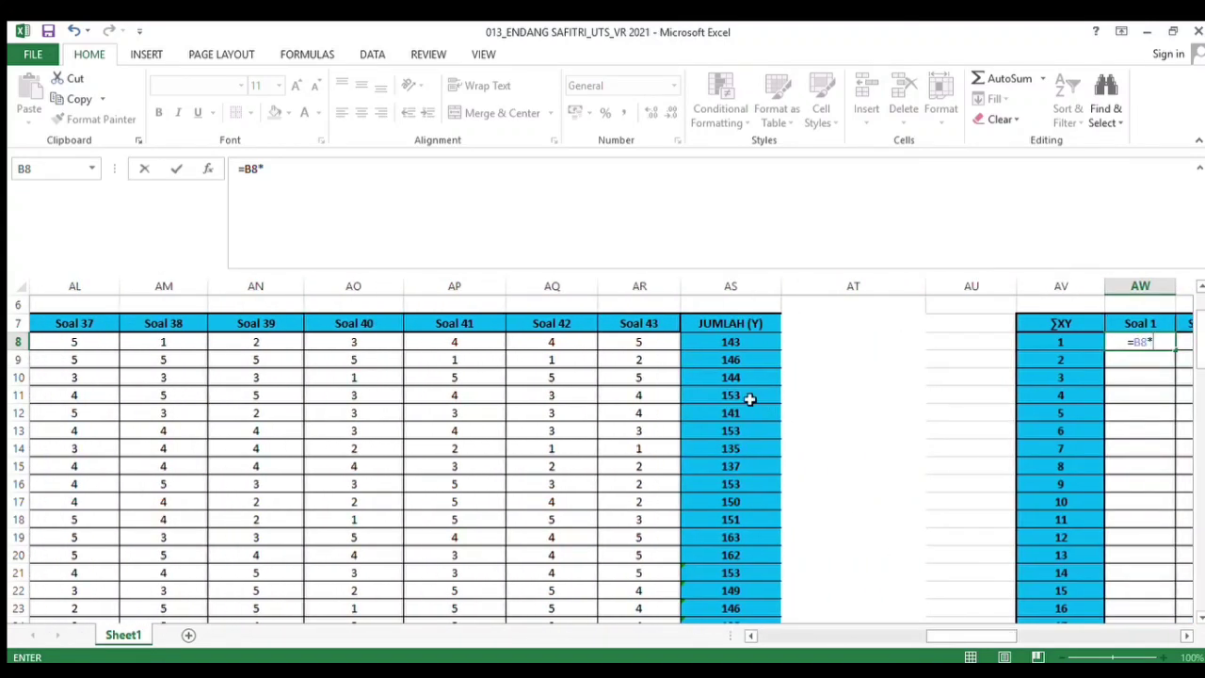
{"action": "left_click", "coordinate": [725, 342]}
{"action": "key", "text": "Return"}
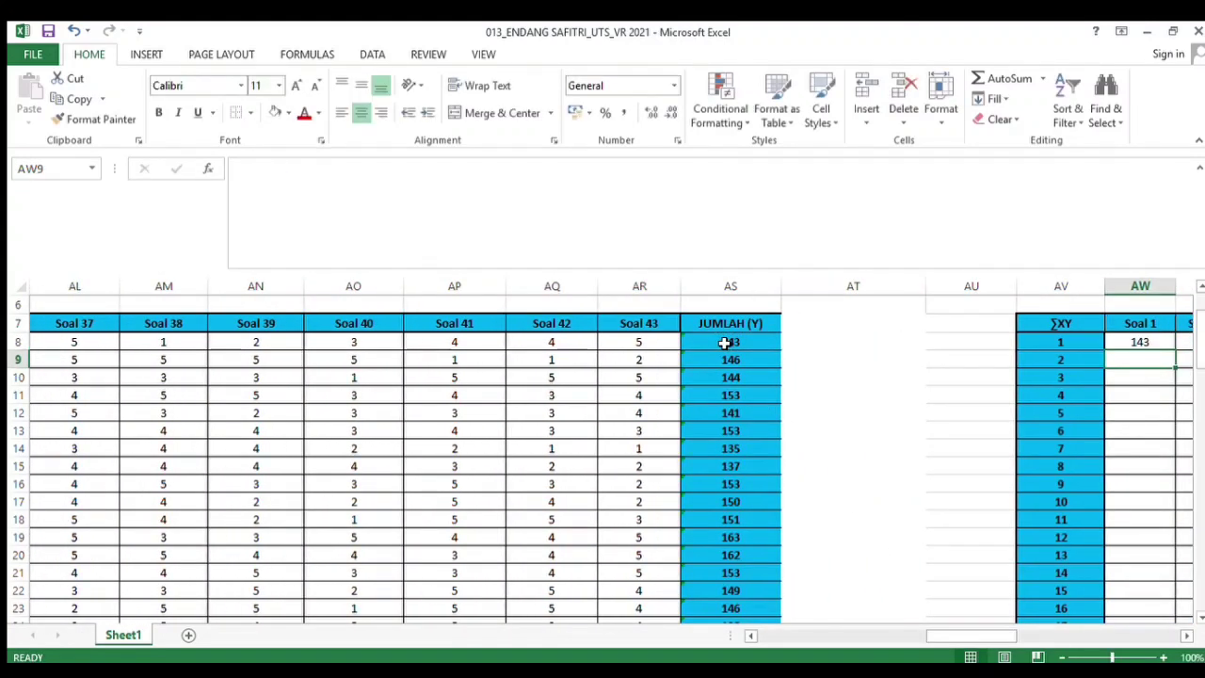
In the ∑XY table's Soal 2 cell for respondent 1, enter the formula =C8*AS8
{"action": "left_click_drag", "start_coordinate": [976, 637], "coordinate": [1018, 637]}
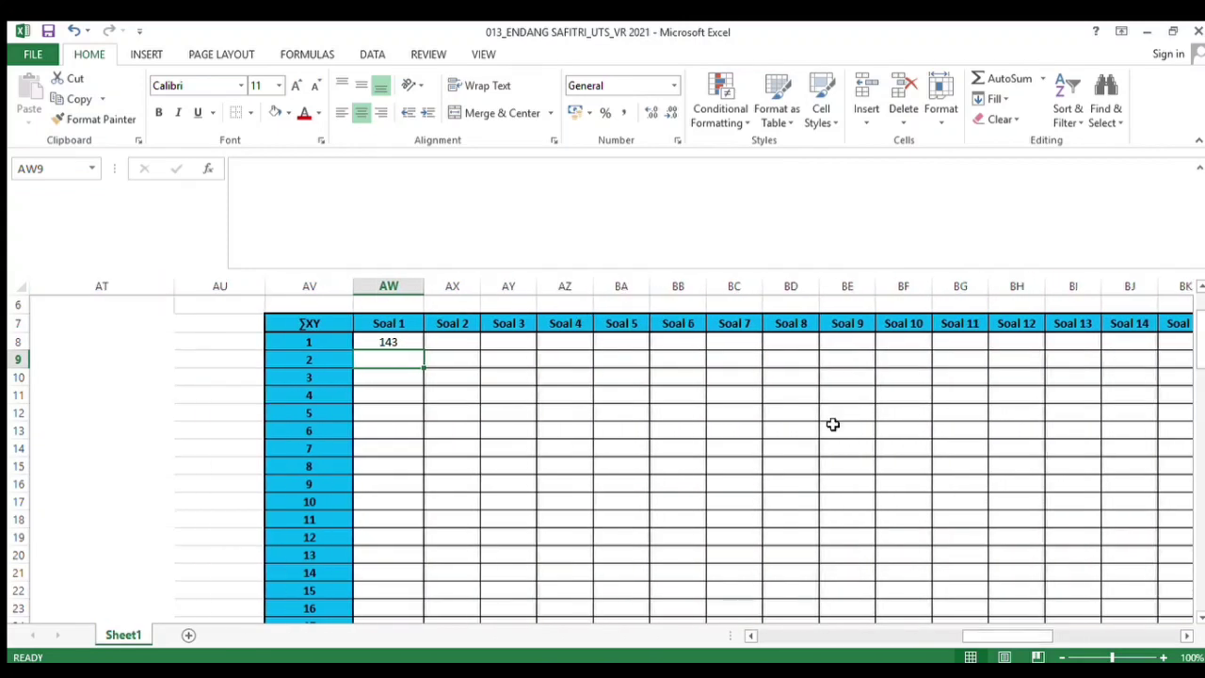
{"action": "left_click", "coordinate": [455, 347]}
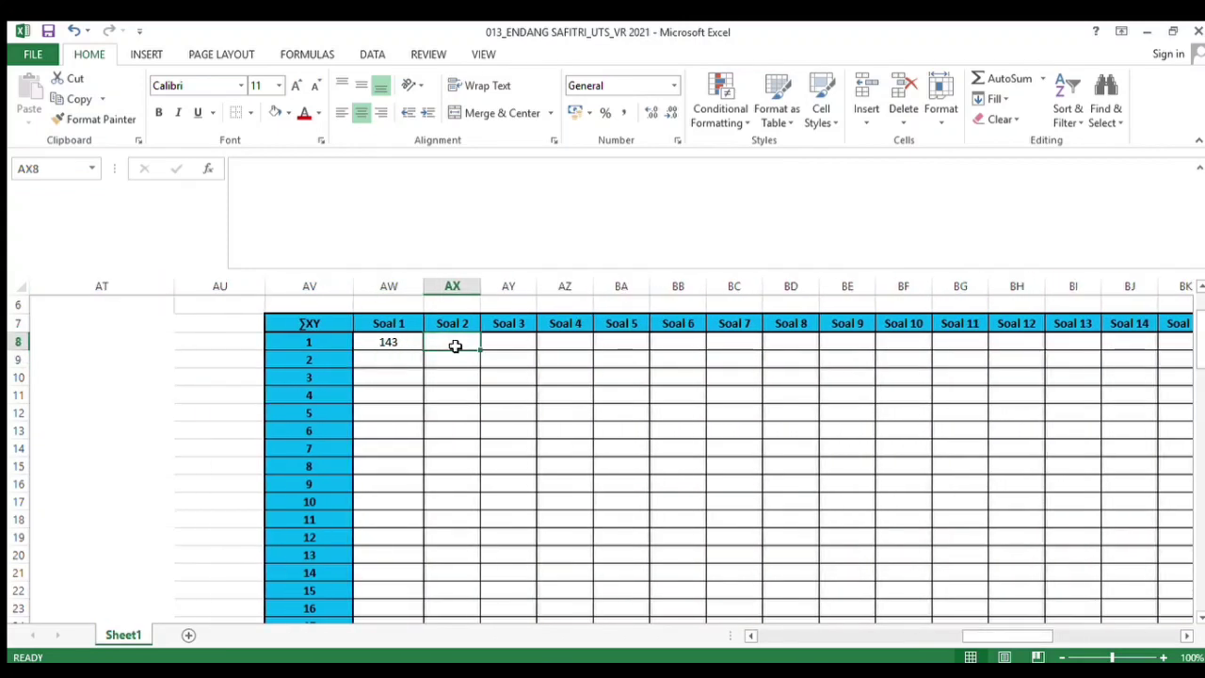
{"action": "type", "text": "="}
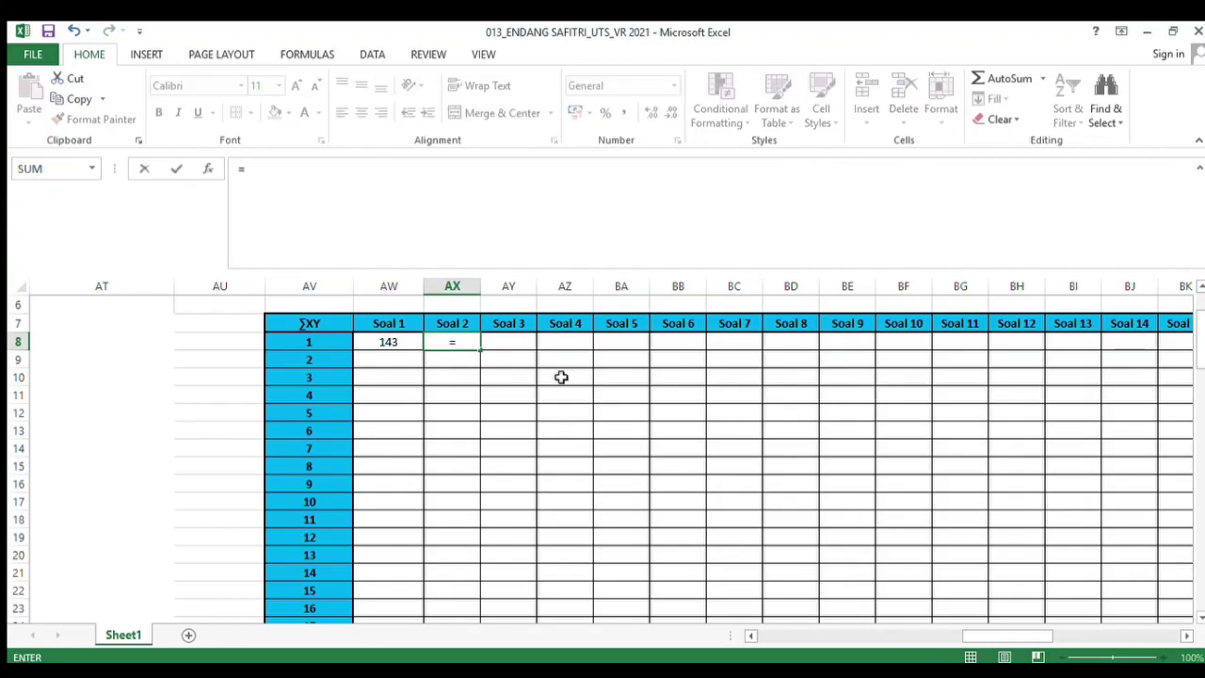
{"action": "left_click_drag", "start_coordinate": [1026, 637], "coordinate": [807, 623]}
{"action": "left_click", "coordinate": [293, 345]}
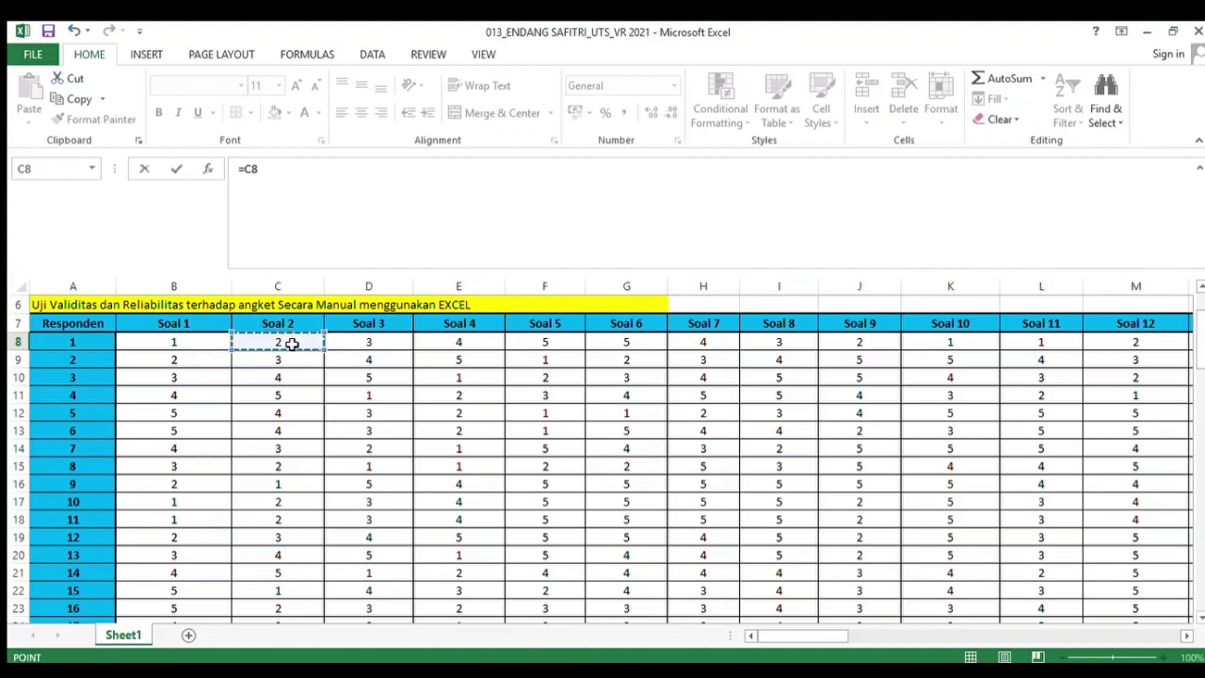
{"action": "type", "text": "*"}
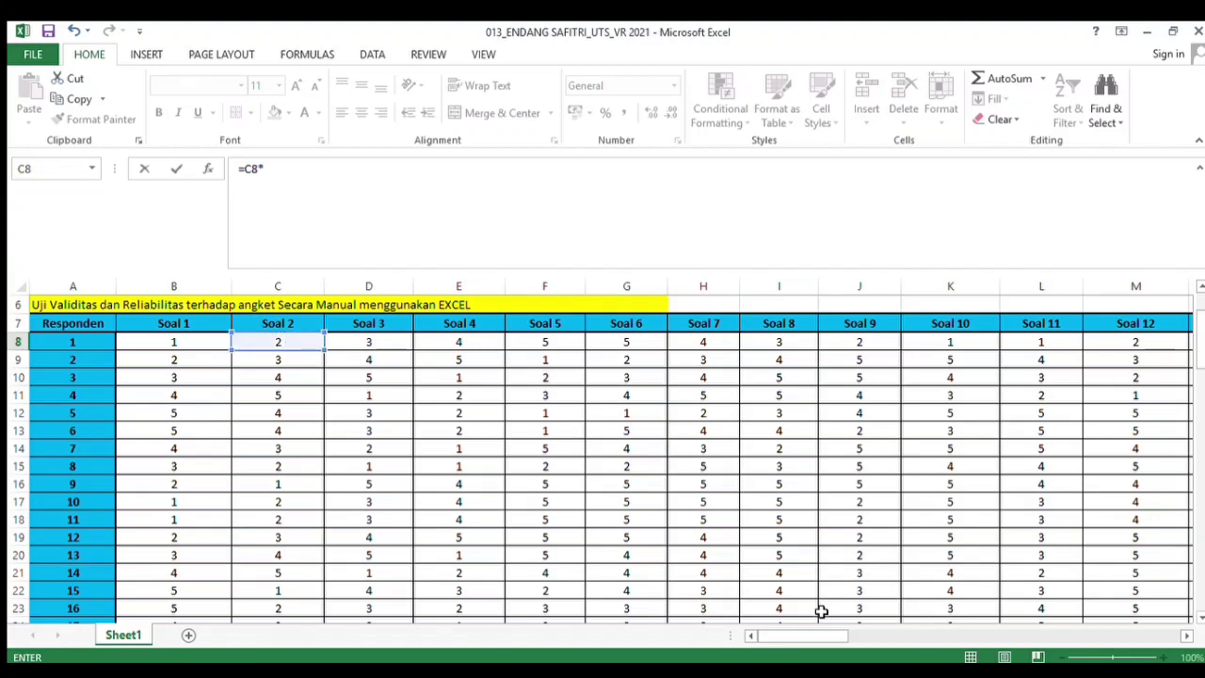
{"action": "left_click_drag", "start_coordinate": [803, 637], "coordinate": [977, 637]}
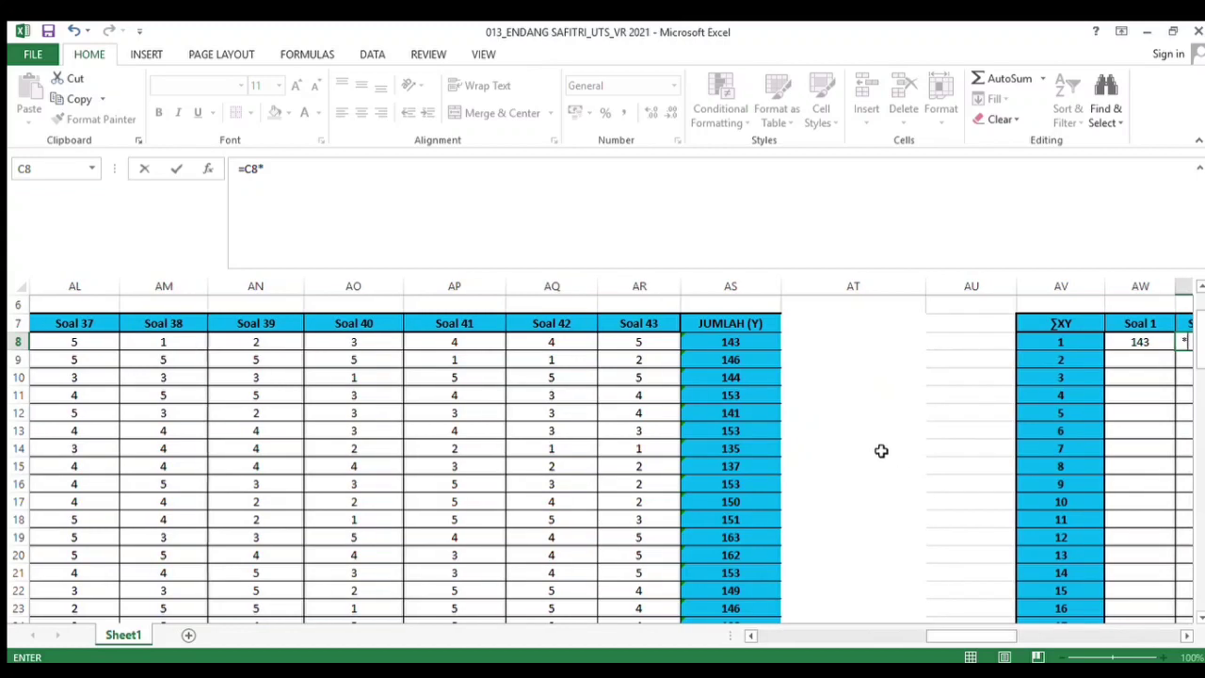
{"action": "left_click", "coordinate": [749, 347]}
{"action": "key", "text": "Return"}
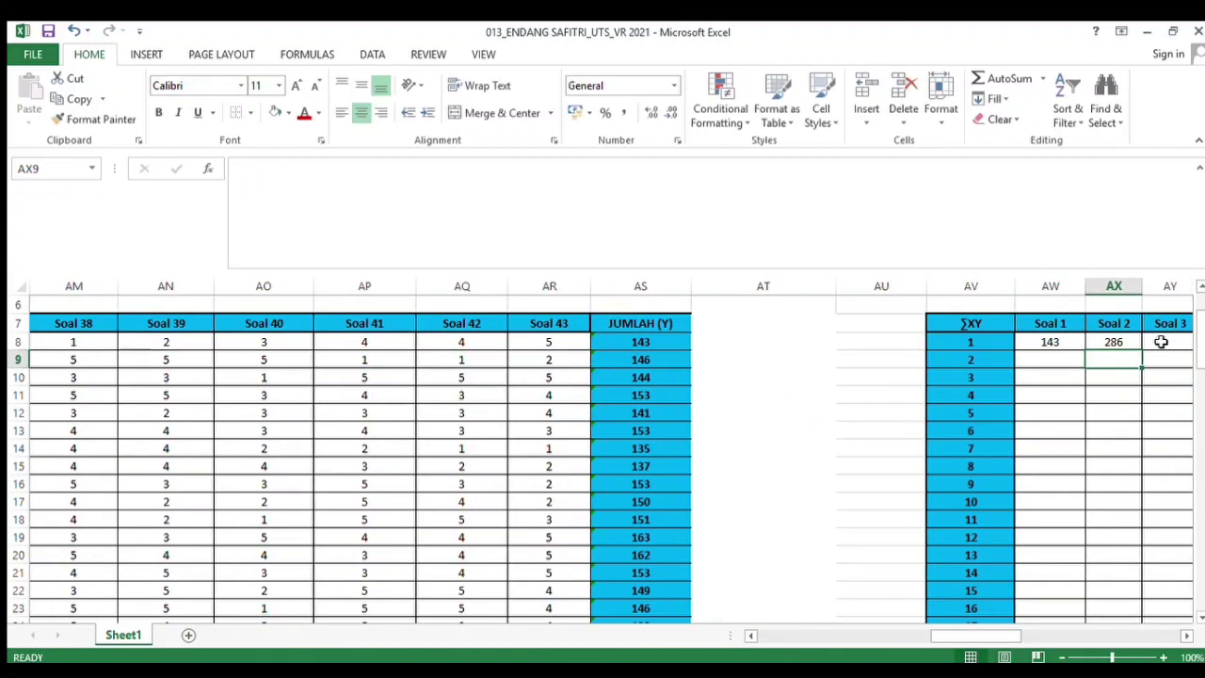
In the ∑XY table's Soal 3 cell for respondent 1, enter the formula =D8*AS8
{"action": "left_click", "coordinate": [1161, 342]}
{"action": "type", "text": "="}
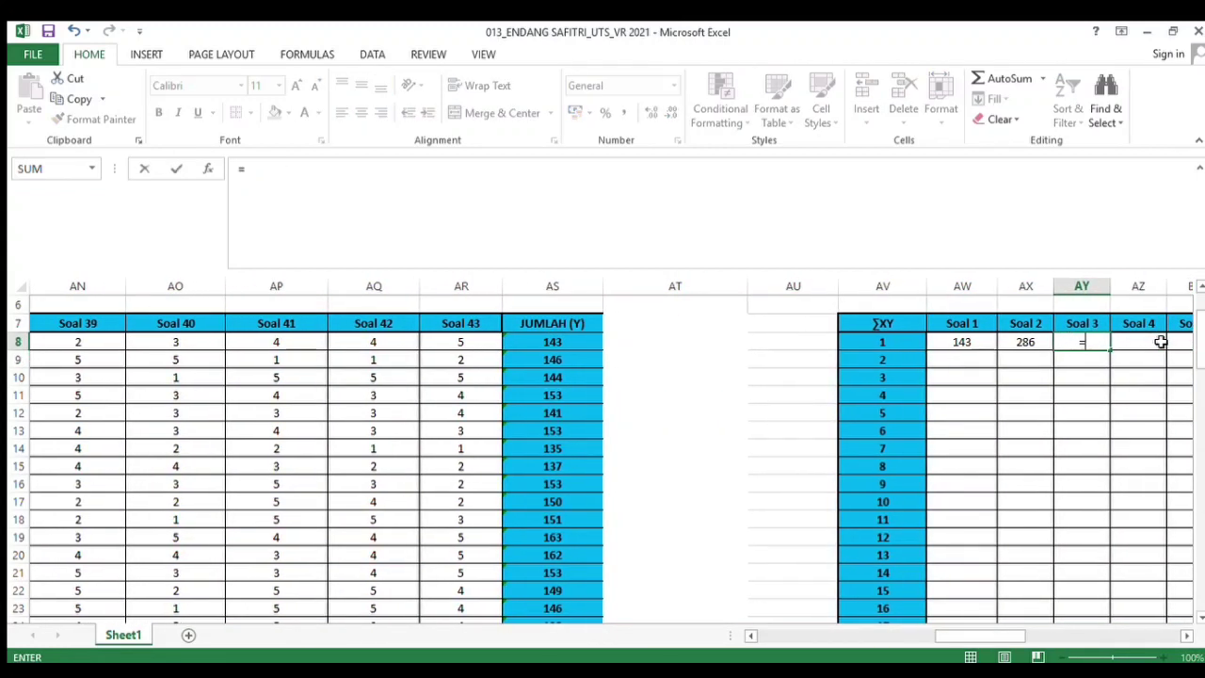
{"action": "left_click_drag", "start_coordinate": [982, 637], "coordinate": [786, 629]}
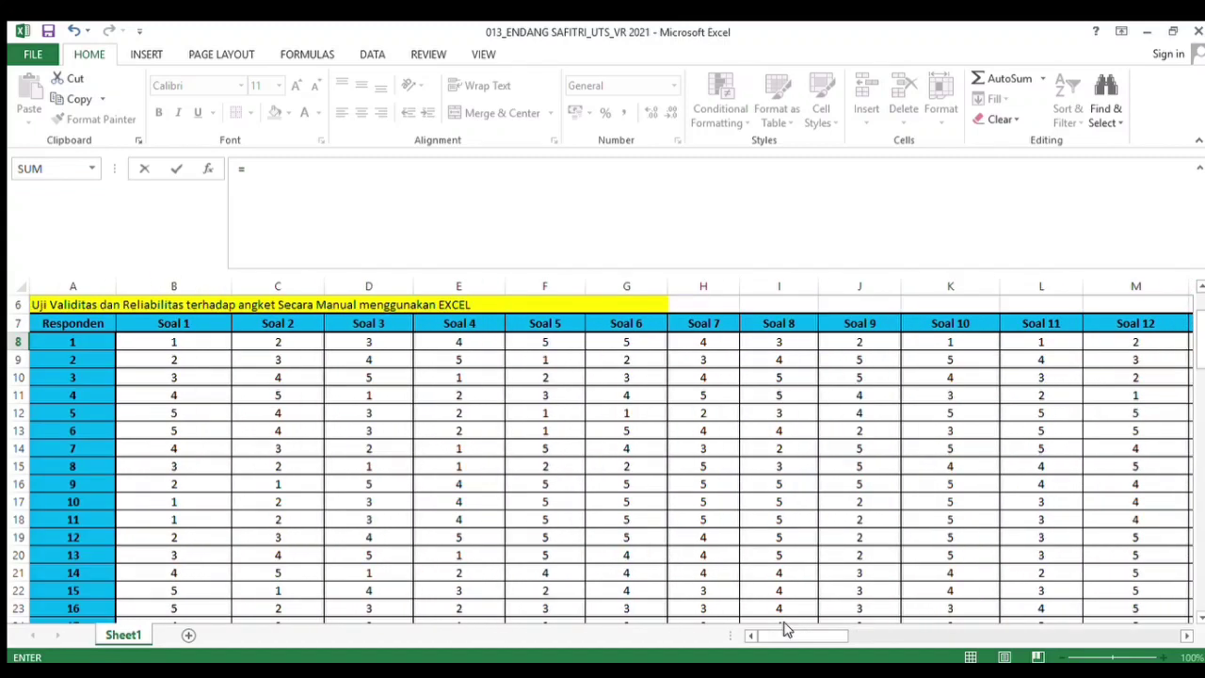
{"action": "left_click", "coordinate": [380, 343]}
{"action": "type", "text": "*"}
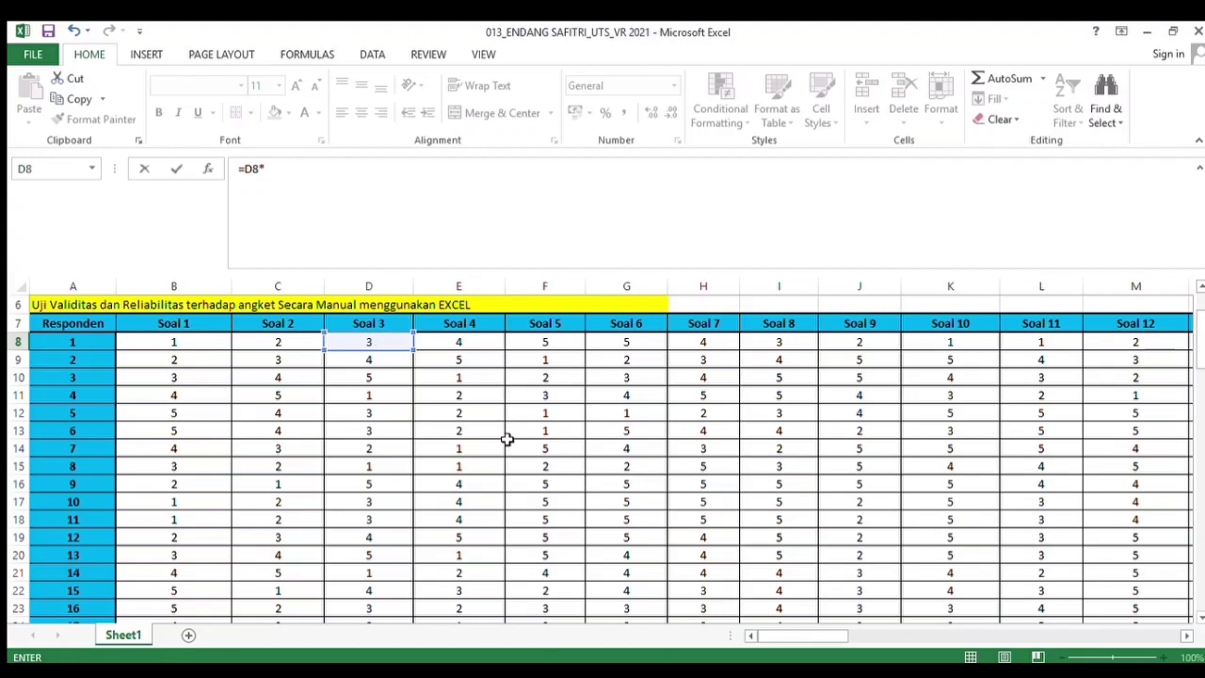
{"action": "left_click_drag", "start_coordinate": [829, 637], "coordinate": [996, 646]}
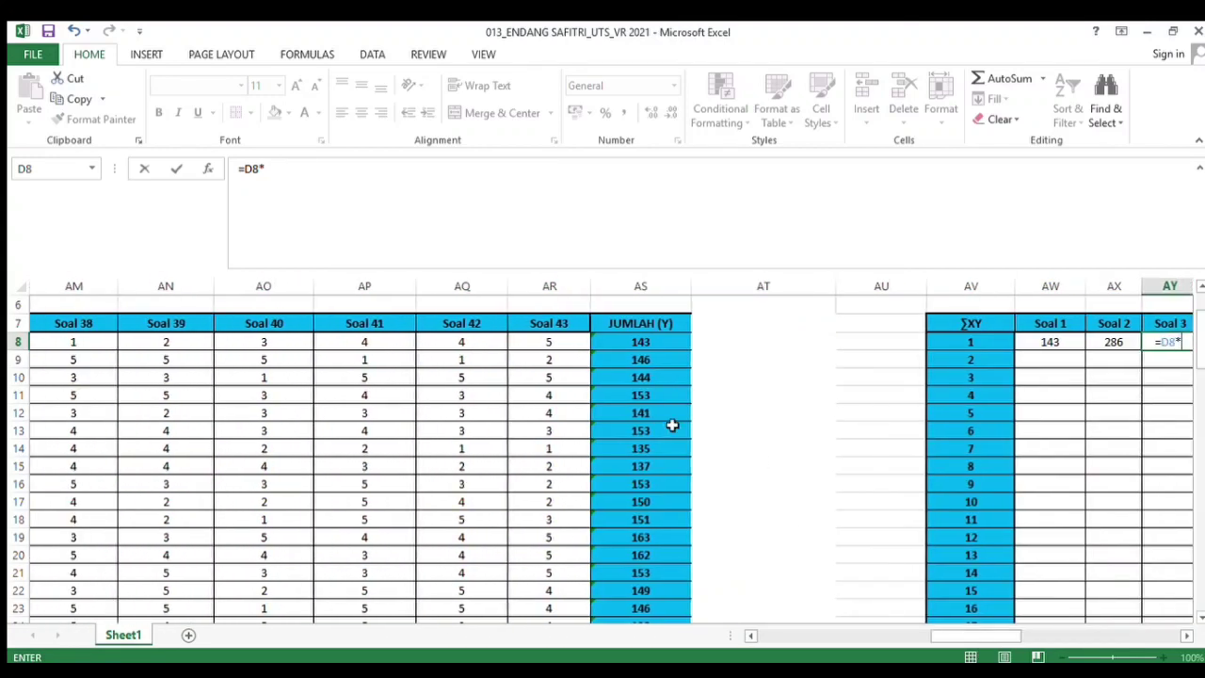
{"action": "left_click", "coordinate": [651, 340]}
{"action": "key", "text": "Return"}
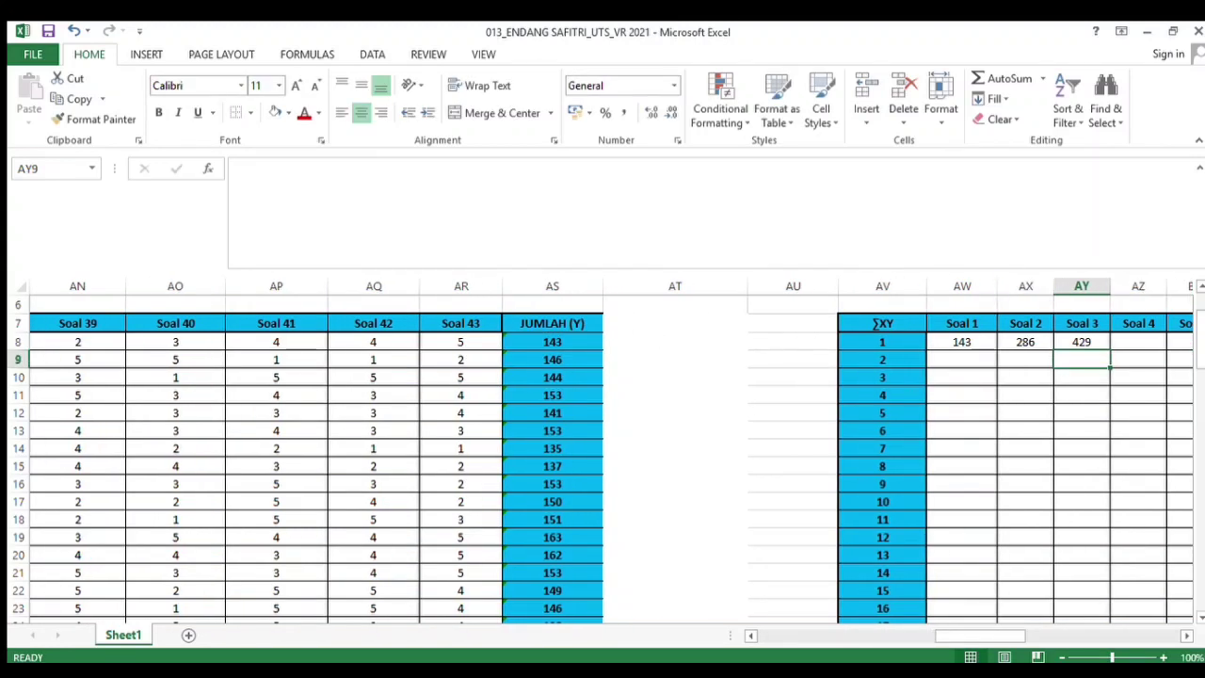
In the ∑XY table's Soal 43 cell for respondent 1, enter the formula =AR8*AS8
{"action": "left_click", "coordinate": [1139, 344]}
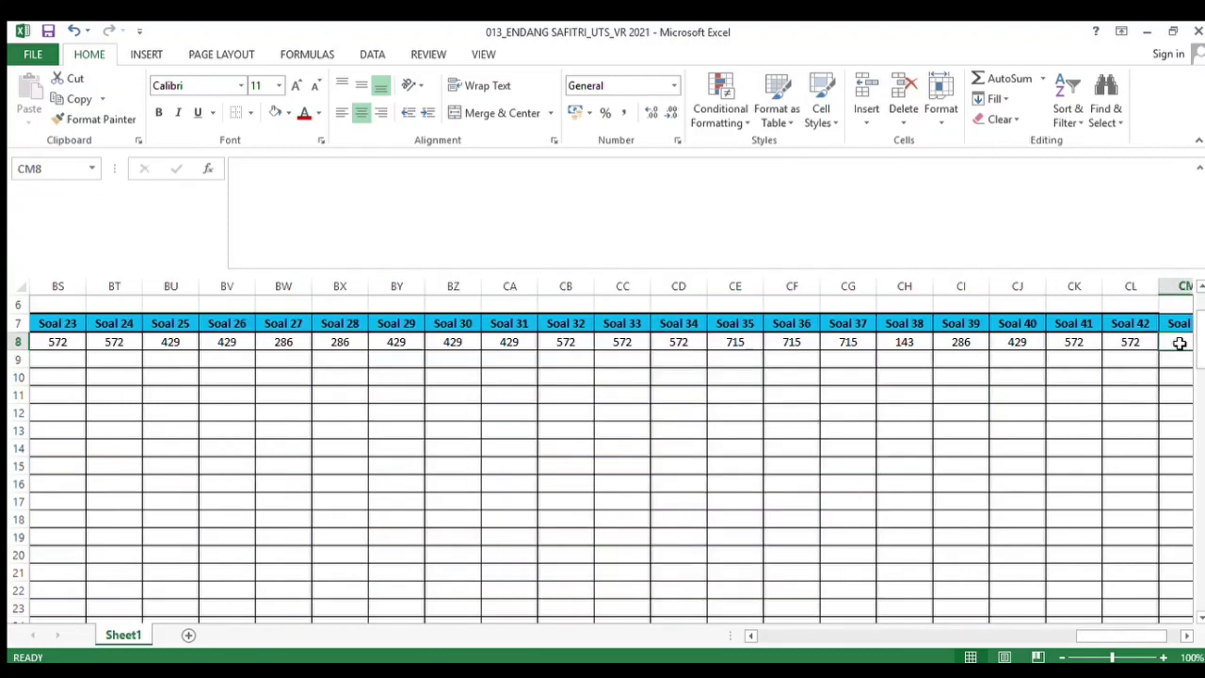
{"action": "type", "text": "="}
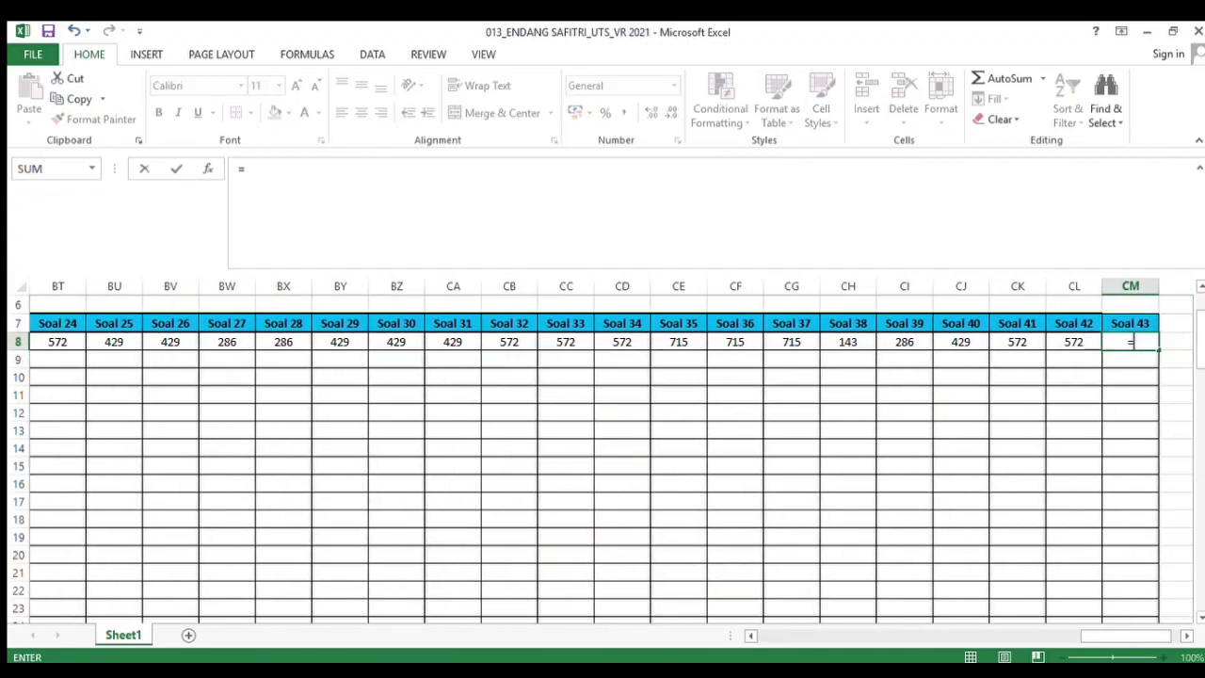
{"action": "left_click_drag", "start_coordinate": [1083, 638], "coordinate": [945, 635]}
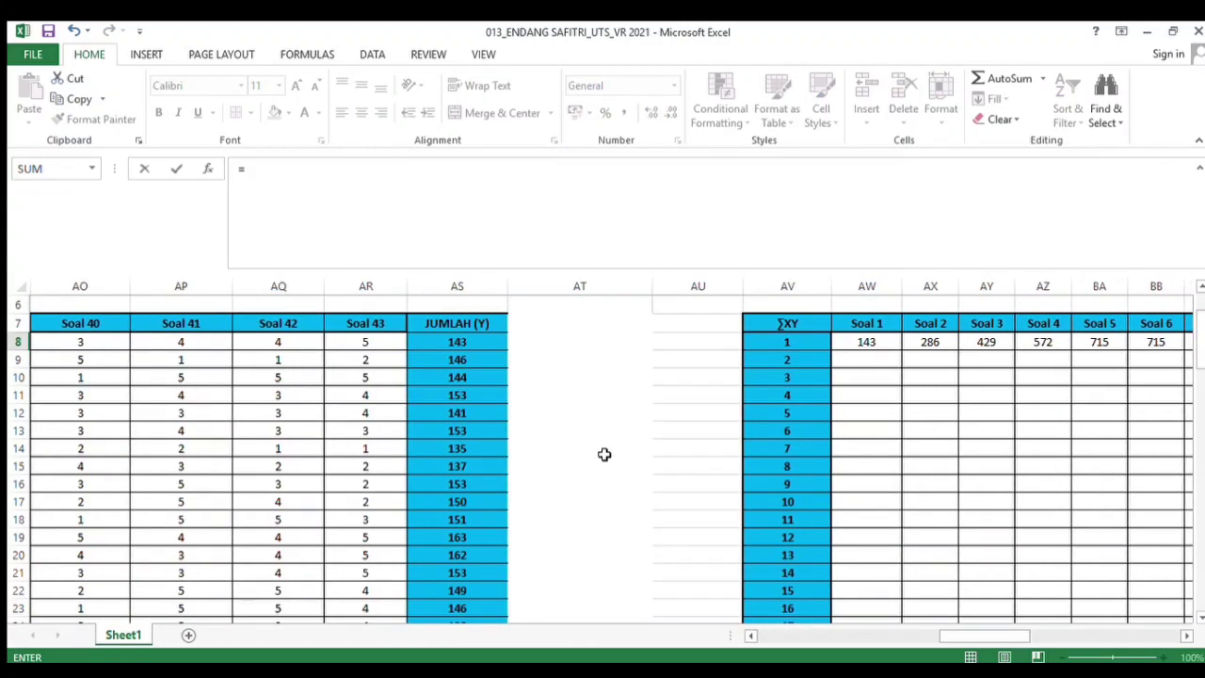
{"action": "left_click", "coordinate": [373, 342]}
{"action": "type", "text": "*"}
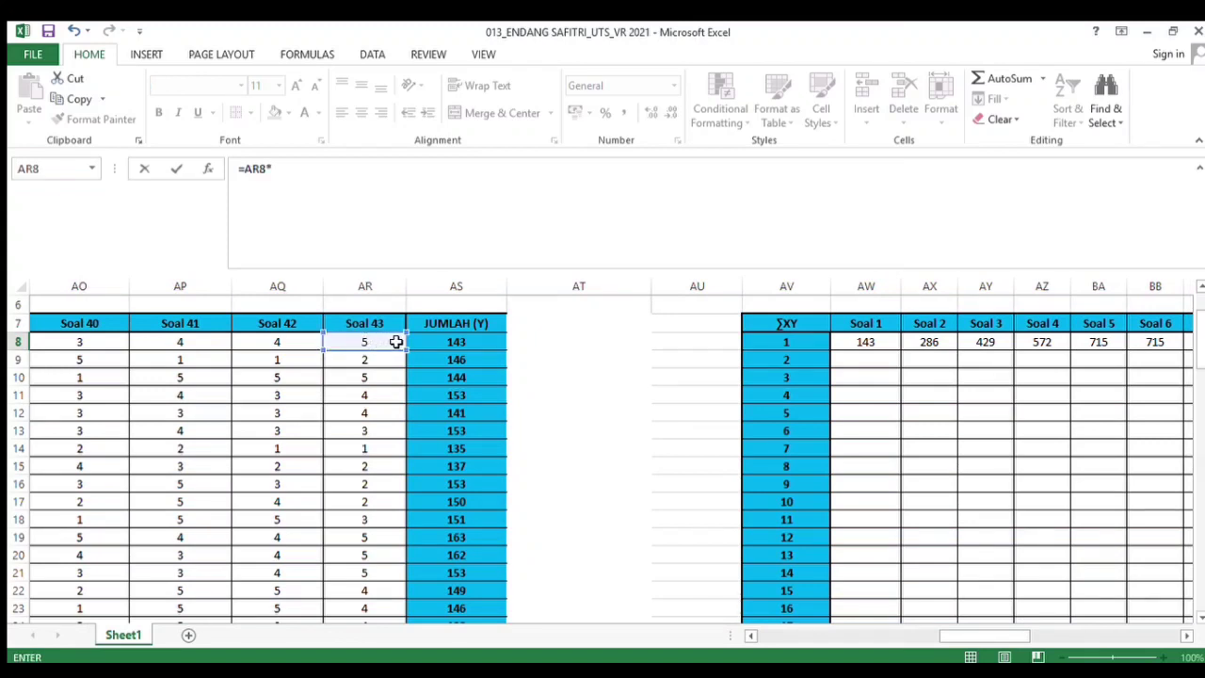
{"action": "left_click", "coordinate": [426, 344]}
{"action": "key", "text": "Return"}
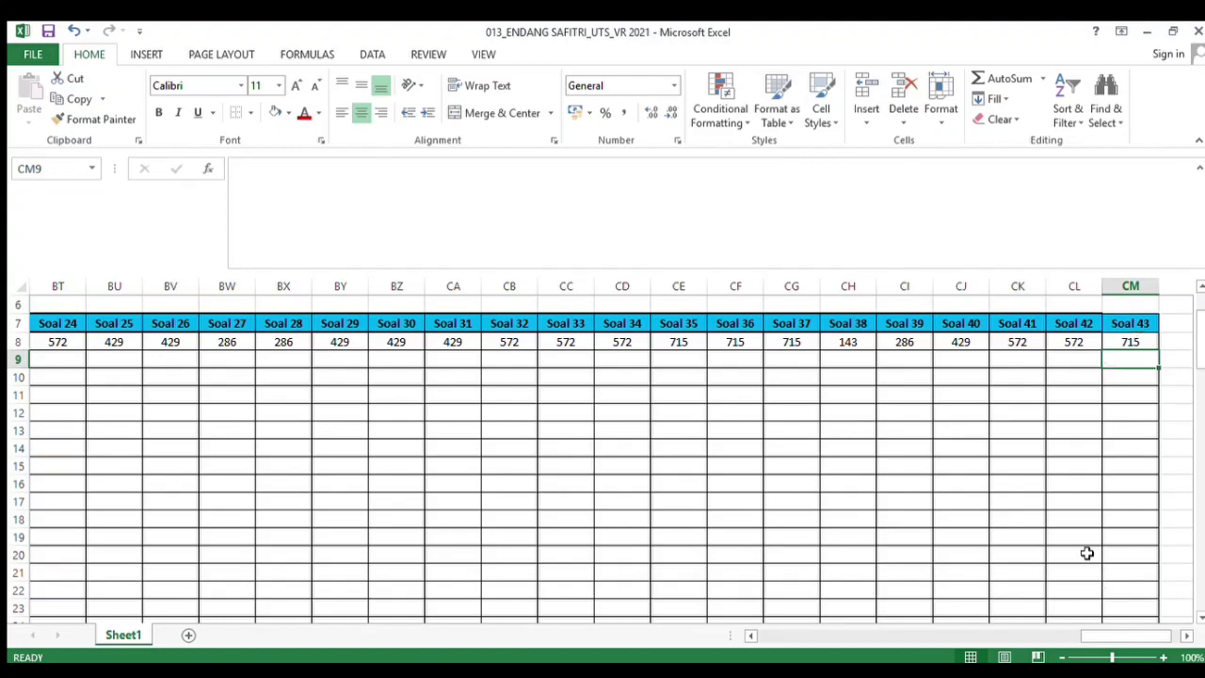
Fill the Soal 1 ∑XY formula down through row 37 for all 30 respondents
{"action": "left_click_drag", "start_coordinate": [1095, 637], "coordinate": [962, 627]}
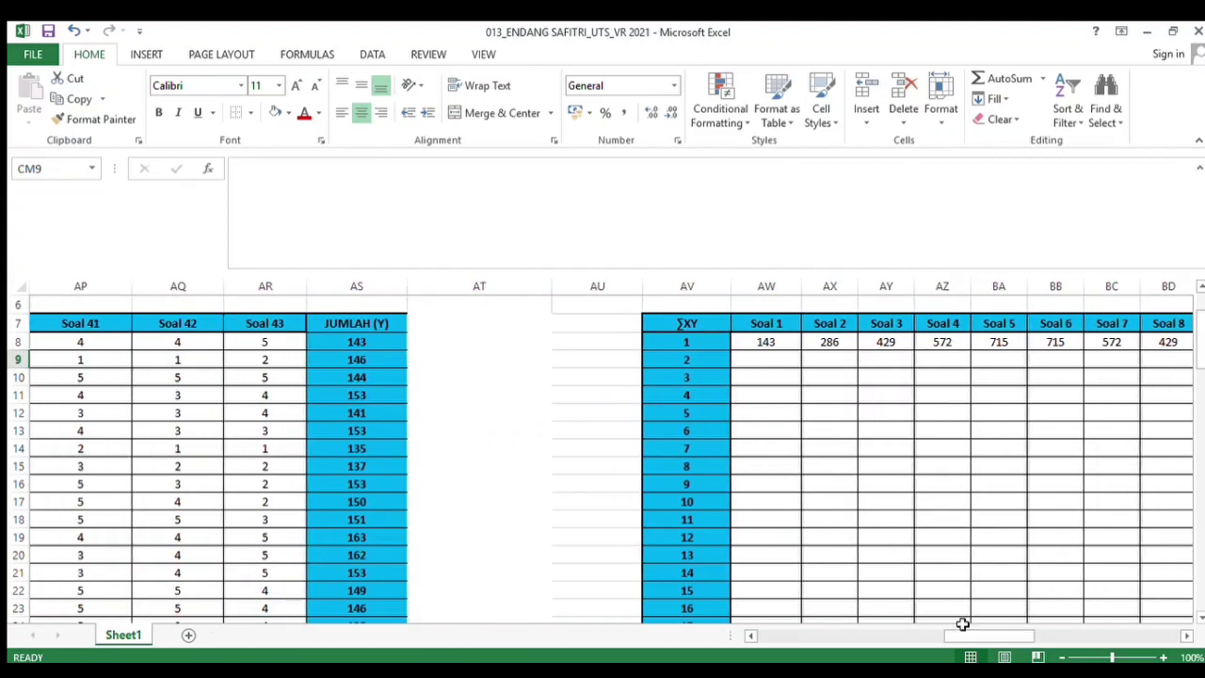
{"action": "left_click", "coordinate": [745, 344]}
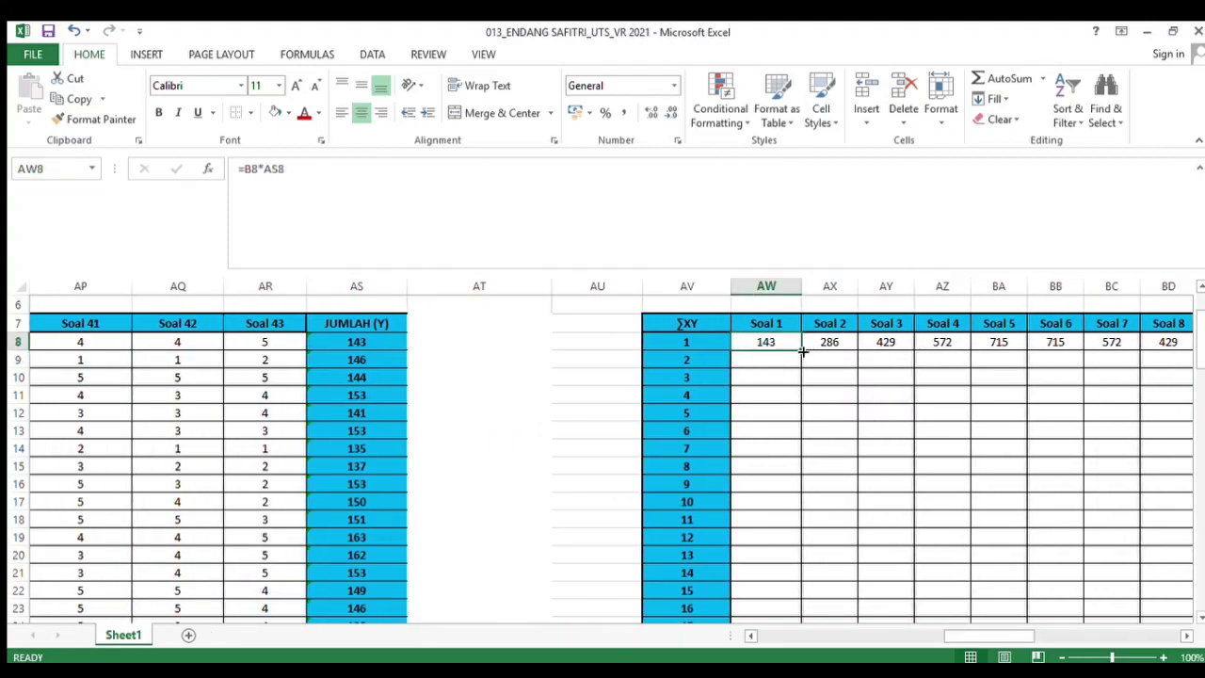
{"action": "left_click_drag", "start_coordinate": [801, 351], "coordinate": [770, 595]}
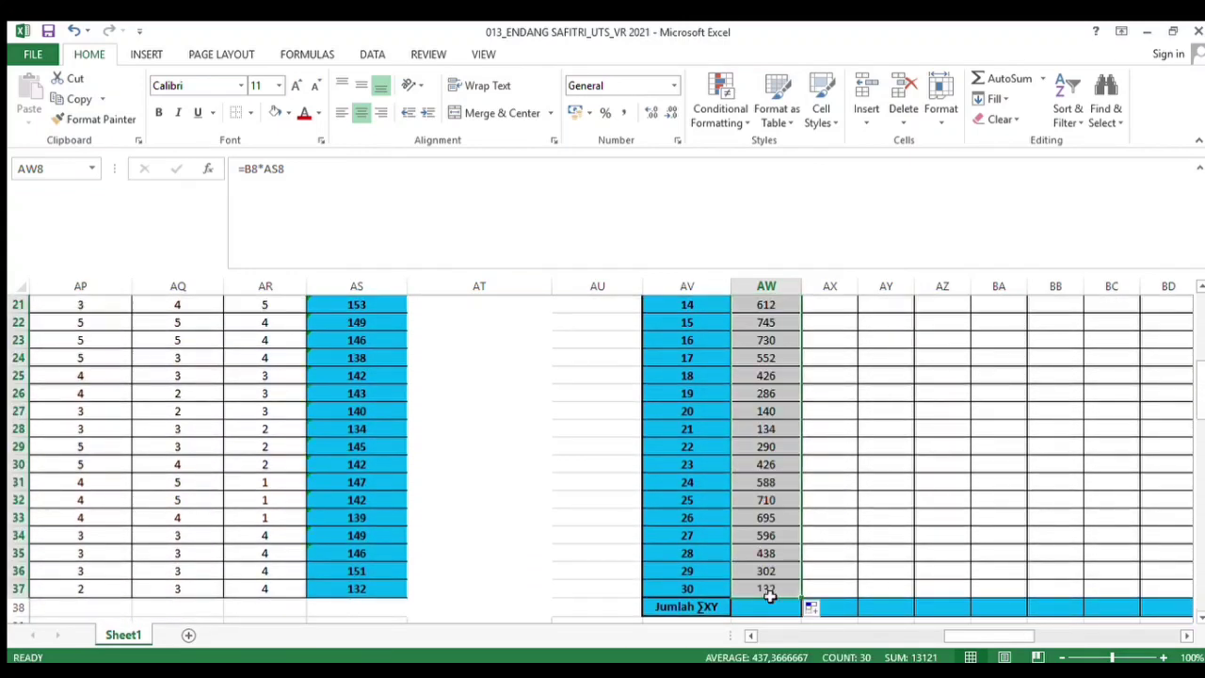
Fill the Soal 2 to Soal 43 ∑XY formulas from row 8 down through row 37
{"action": "left_click_drag", "start_coordinate": [1201, 419], "coordinate": [1200, 338]}
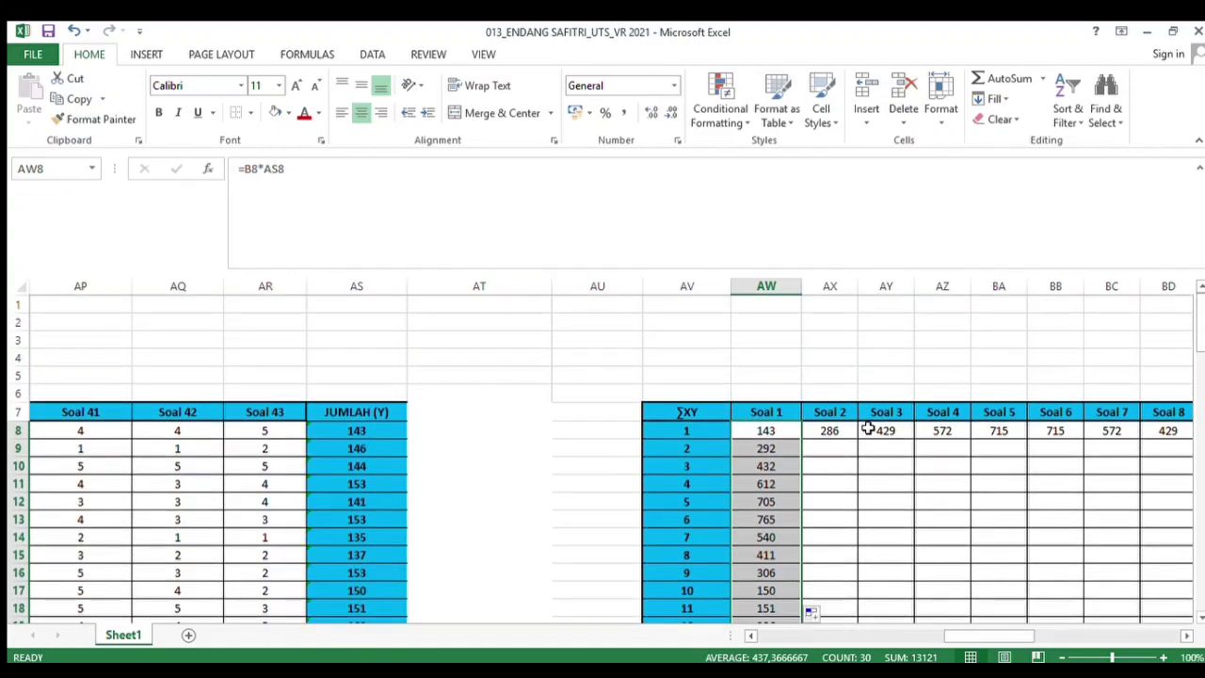
{"action": "left_click", "coordinate": [837, 432]}
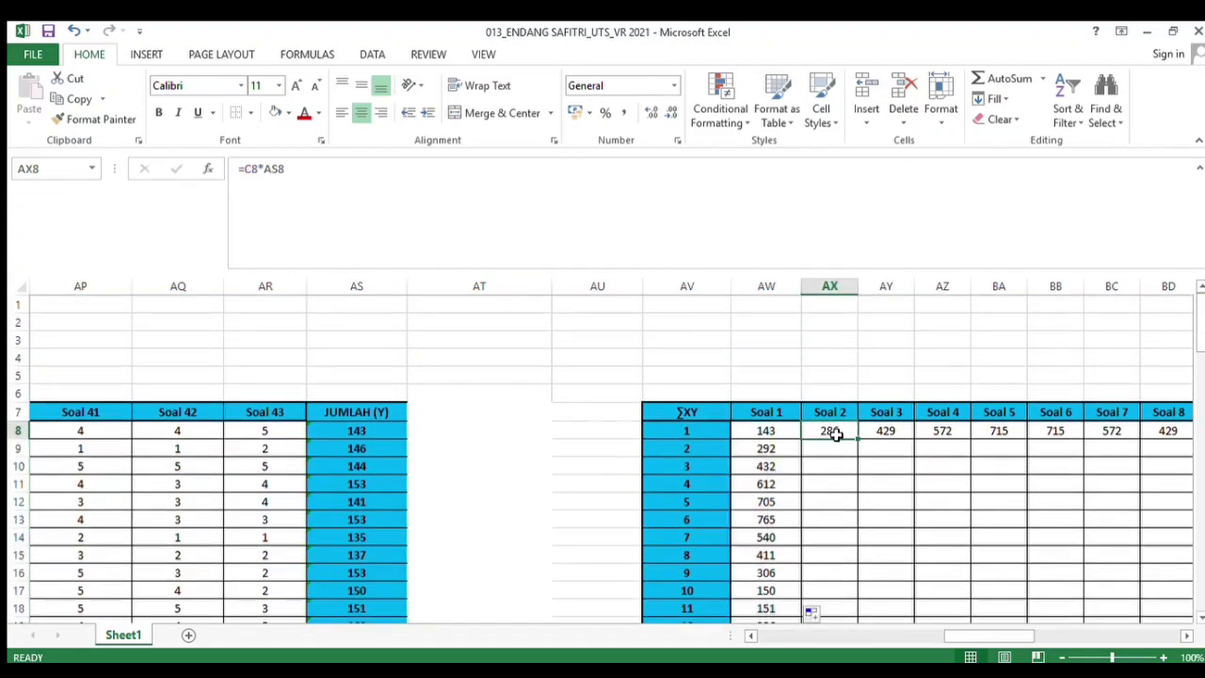
{"action": "left_click_drag", "start_coordinate": [837, 434], "coordinate": [1094, 446]}
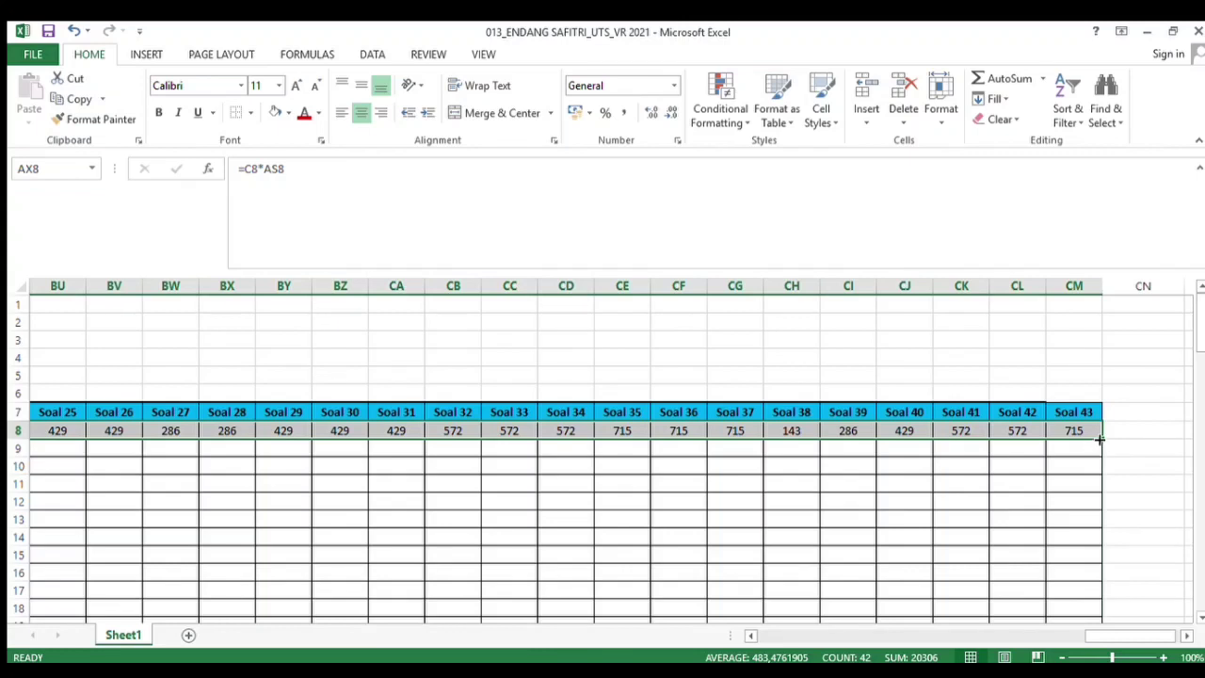
{"action": "left_click_drag", "start_coordinate": [1099, 440], "coordinate": [1078, 589]}
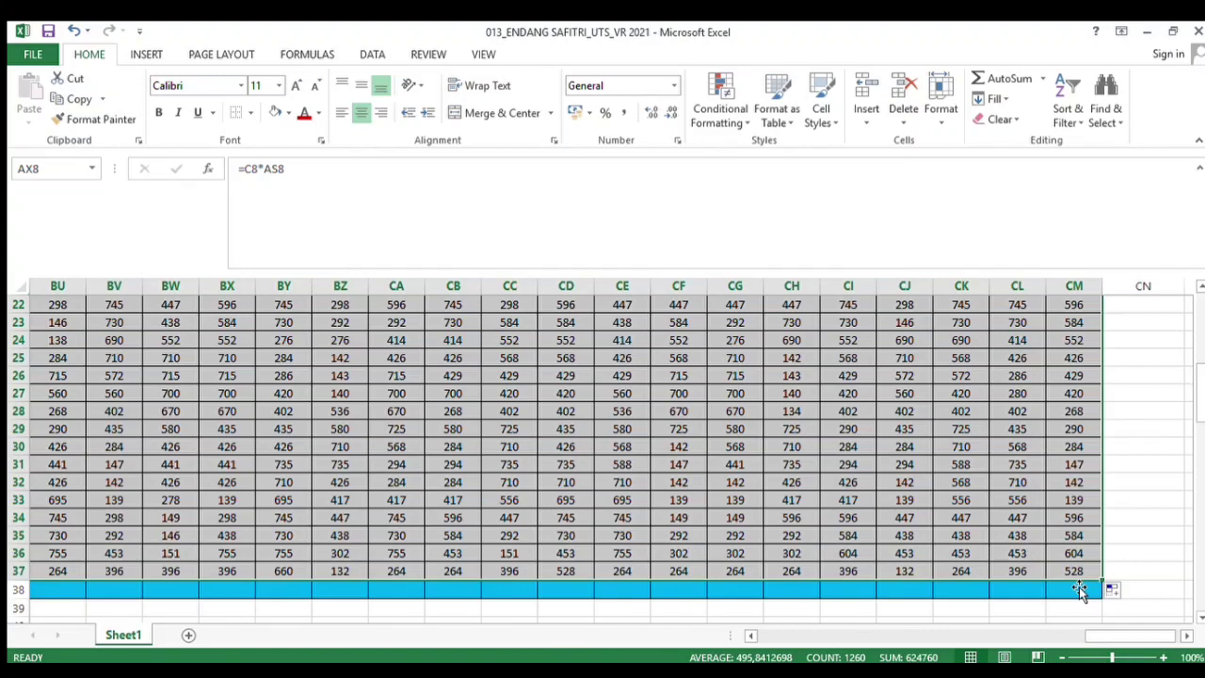
In the Jumlah ∑XY row under Soal 1, enter the formula =SUM(AW8:AW37)
{"action": "left_click_drag", "start_coordinate": [1120, 640], "coordinate": [996, 624]}
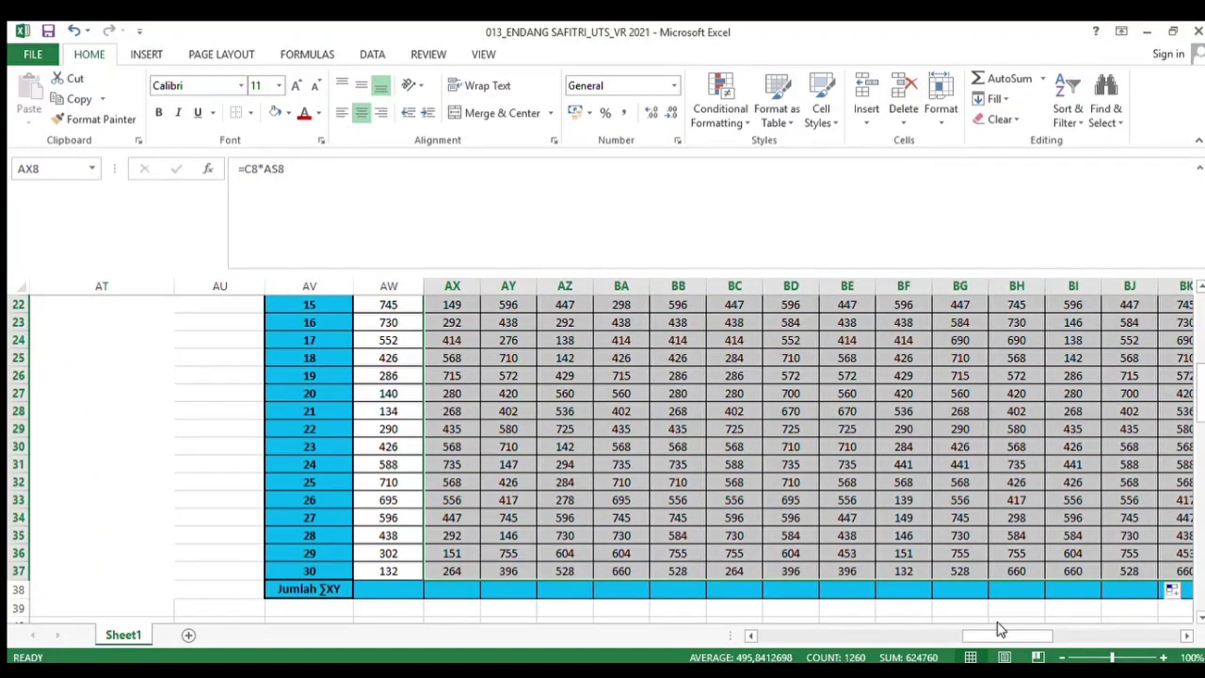
{"action": "left_click", "coordinate": [402, 596]}
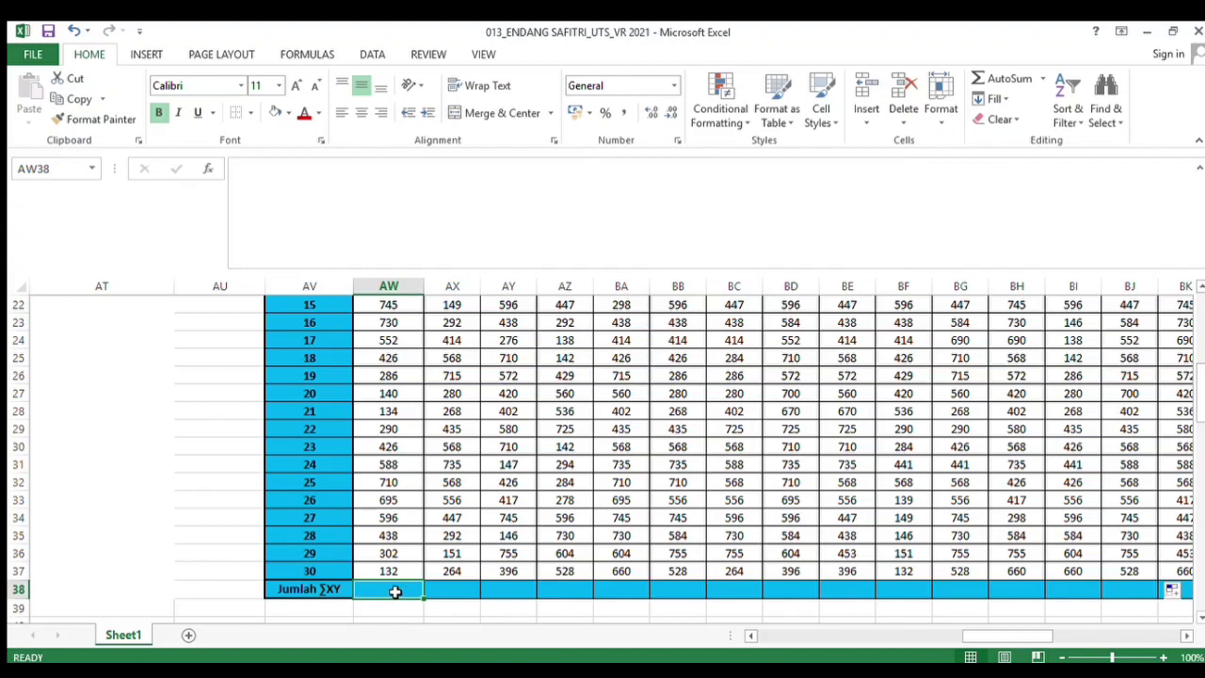
{"action": "type", "text": "=SUM("}
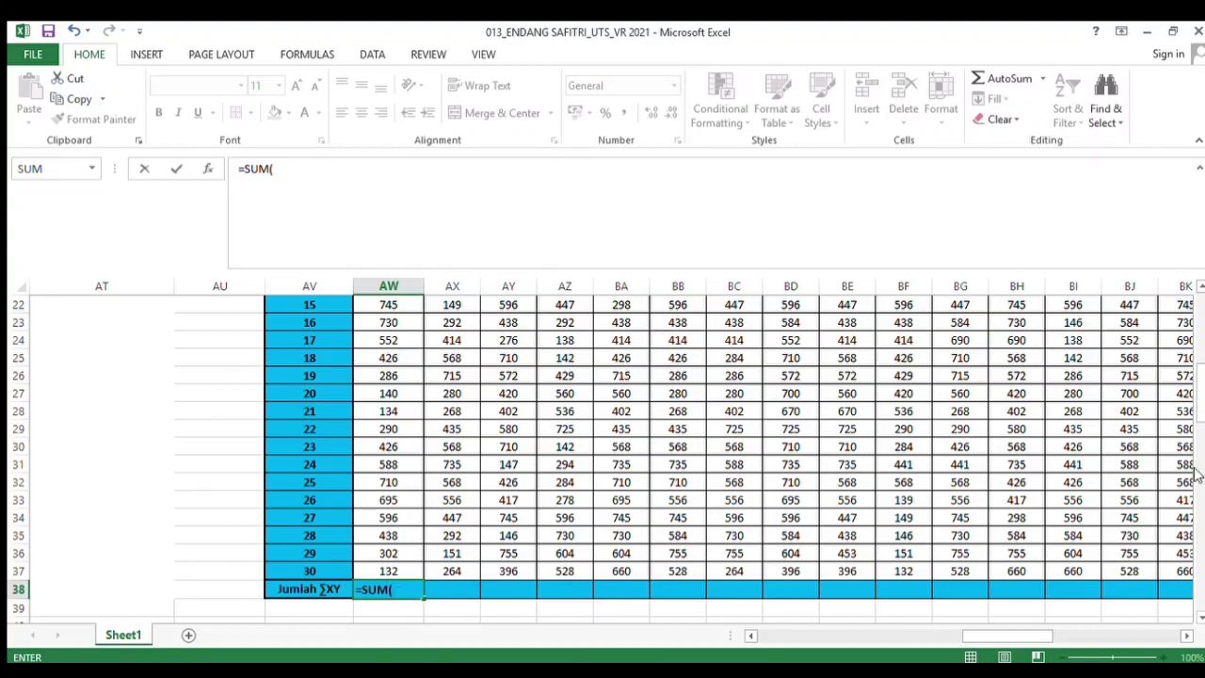
{"action": "left_click_drag", "start_coordinate": [1195, 414], "coordinate": [1194, 338]}
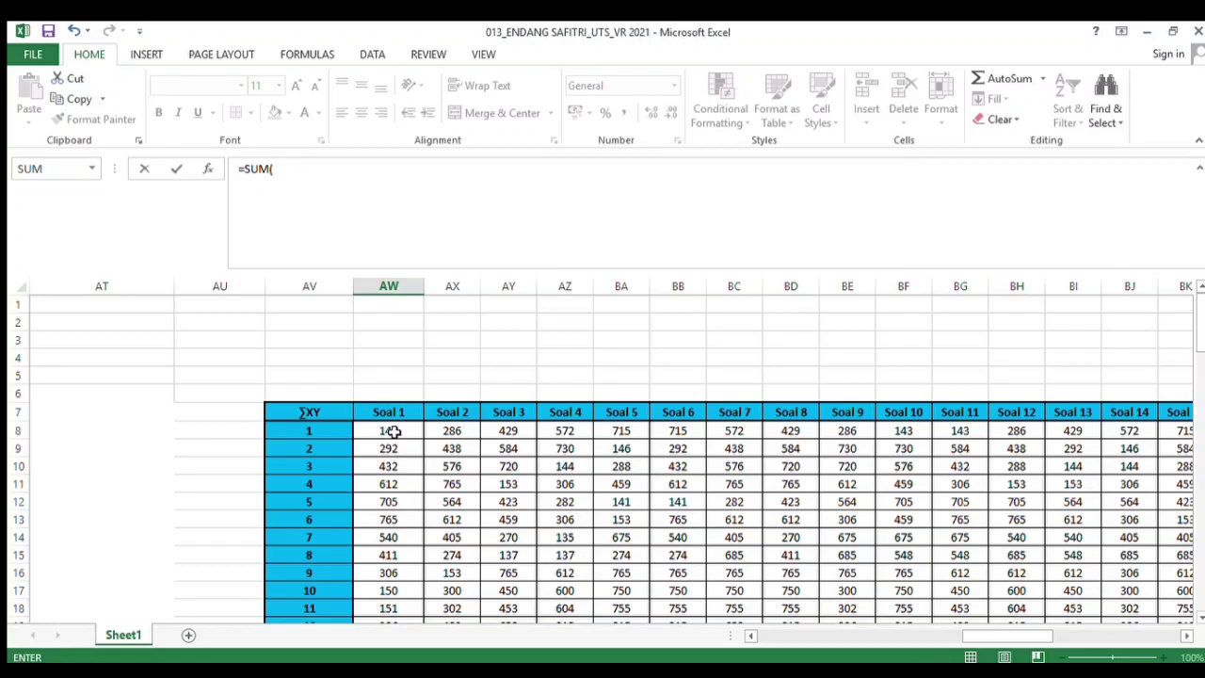
{"action": "left_click_drag", "start_coordinate": [393, 431], "coordinate": [387, 573]}
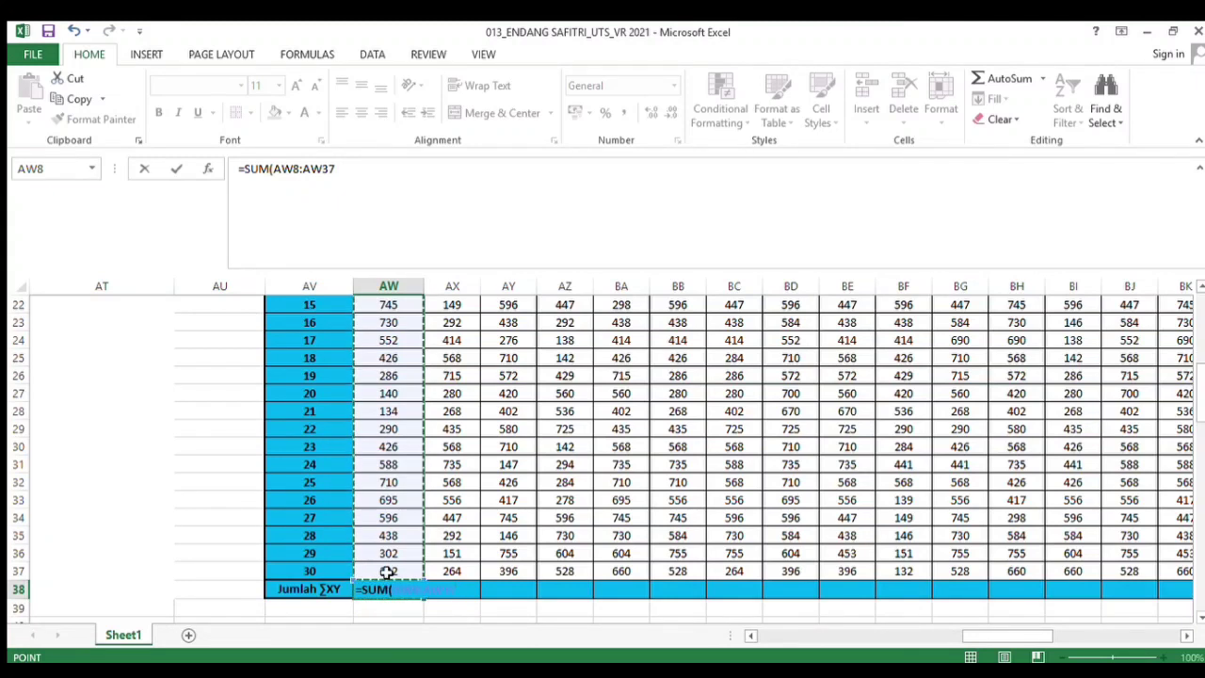
{"action": "key", "text": "Return"}
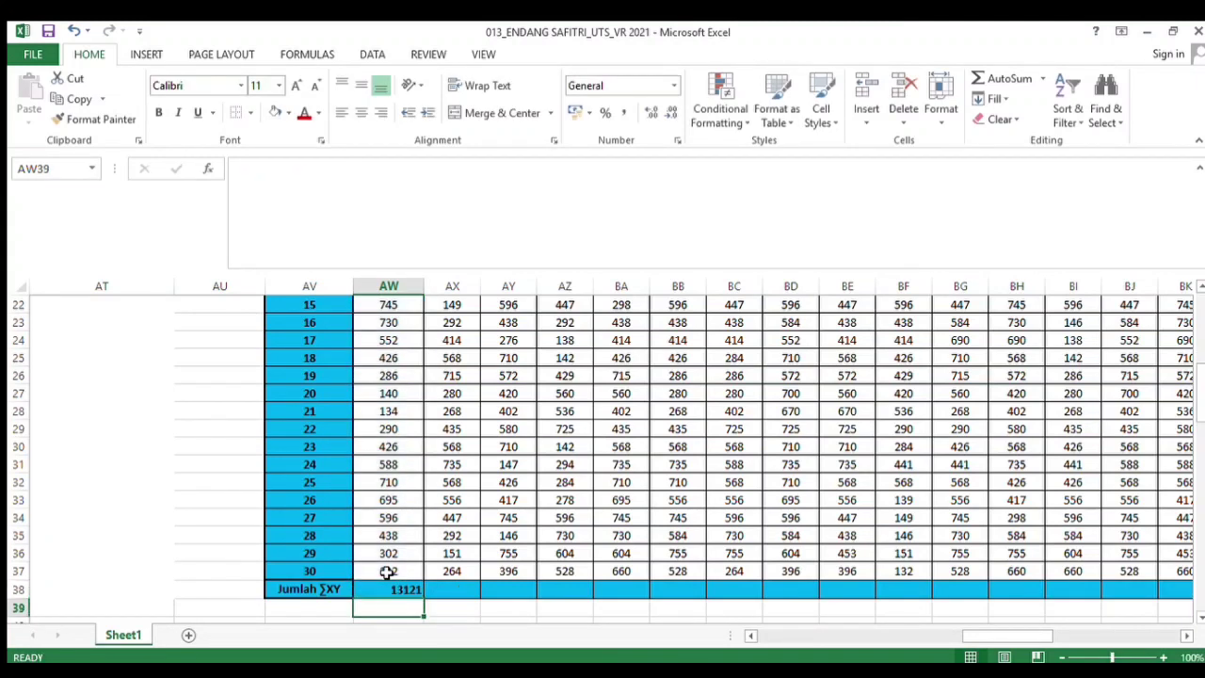
Copy the Jumlah ∑XY sum formula across the row through the Soal 43 column
{"action": "left_click", "coordinate": [405, 590]}
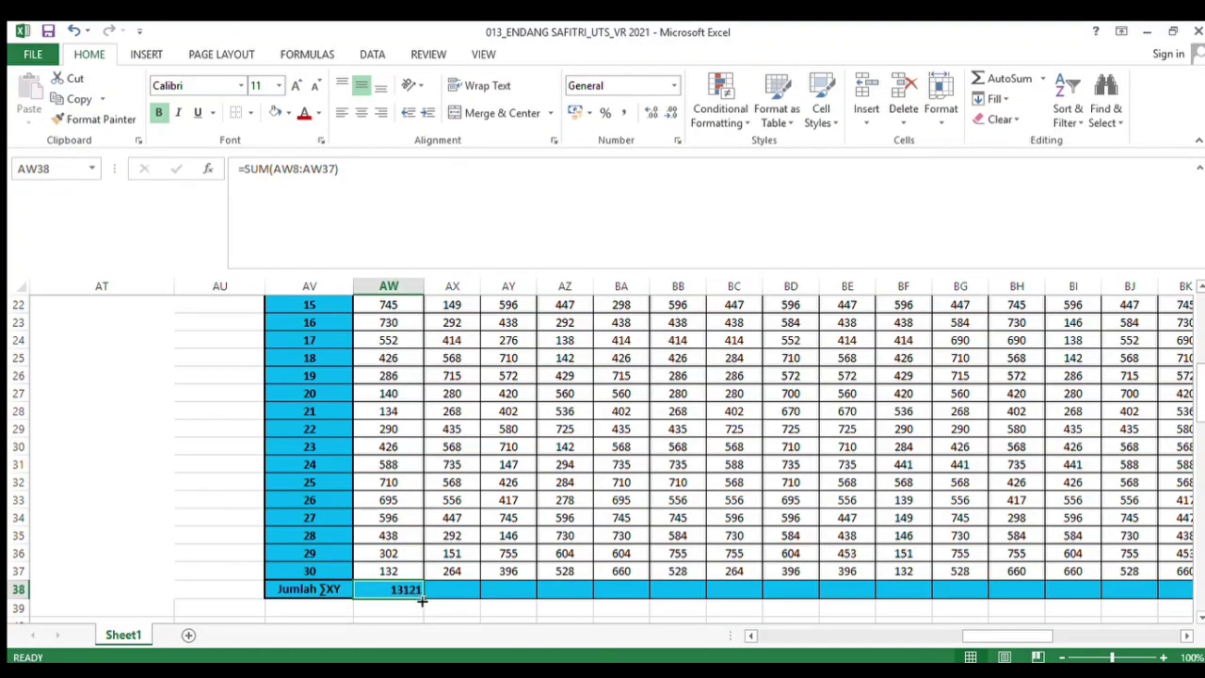
{"action": "left_click_drag", "start_coordinate": [422, 601], "coordinate": [675, 601]}
{"action": "left_click_drag", "start_coordinate": [795, 600], "coordinate": [1111, 592]}
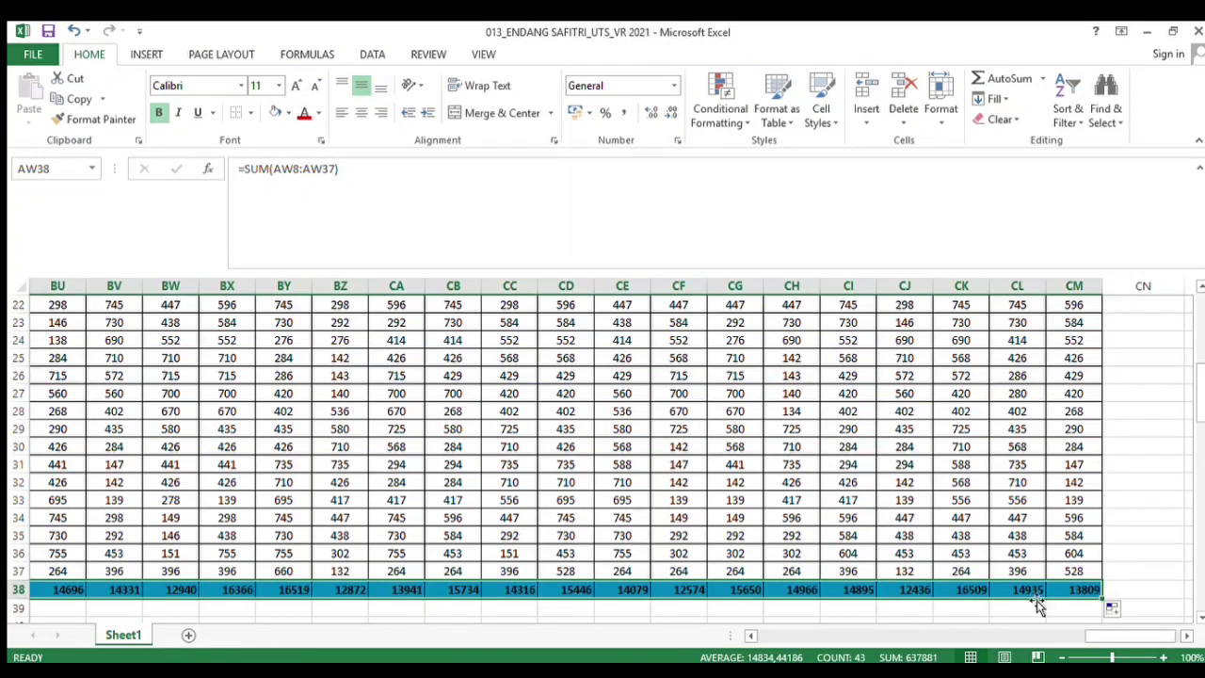
{"action": "left_click", "coordinate": [960, 612]}
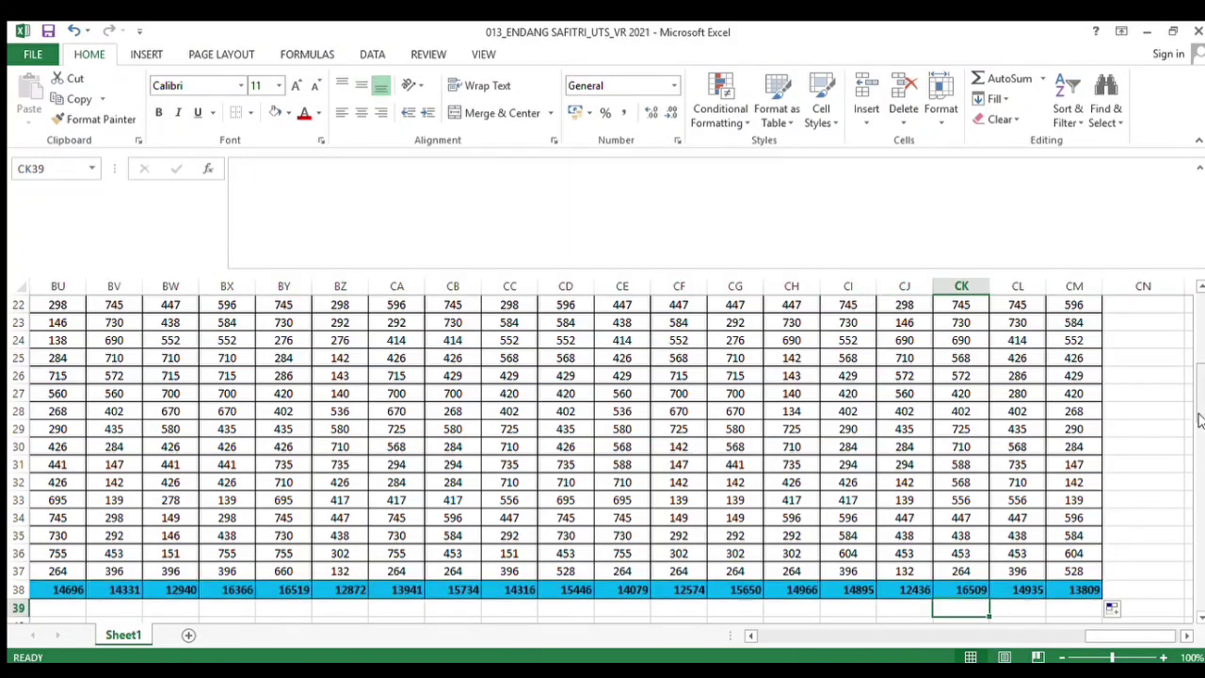
In the X^ table's Soal 1 cell for respondent 1, enter the squaring formula =B8*B8
{"action": "scroll", "coordinate": [1200, 421], "scroll_direction": "down", "scroll_amount": 5}
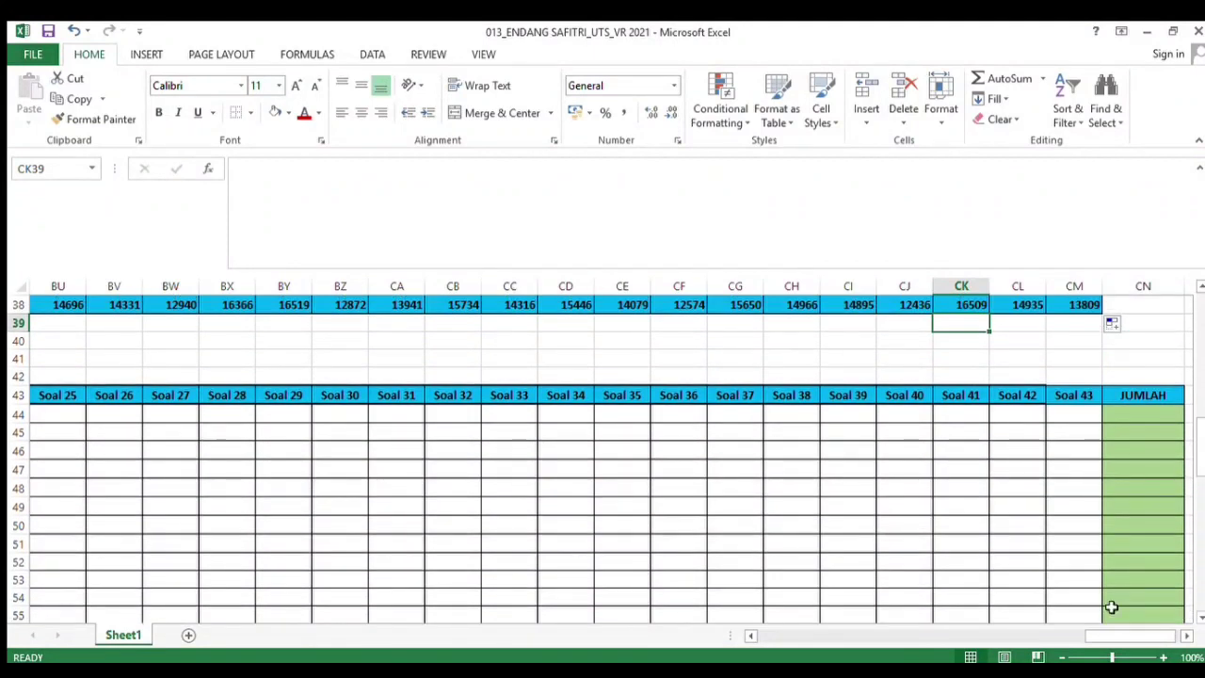
{"action": "left_click_drag", "start_coordinate": [1095, 636], "coordinate": [984, 626]}
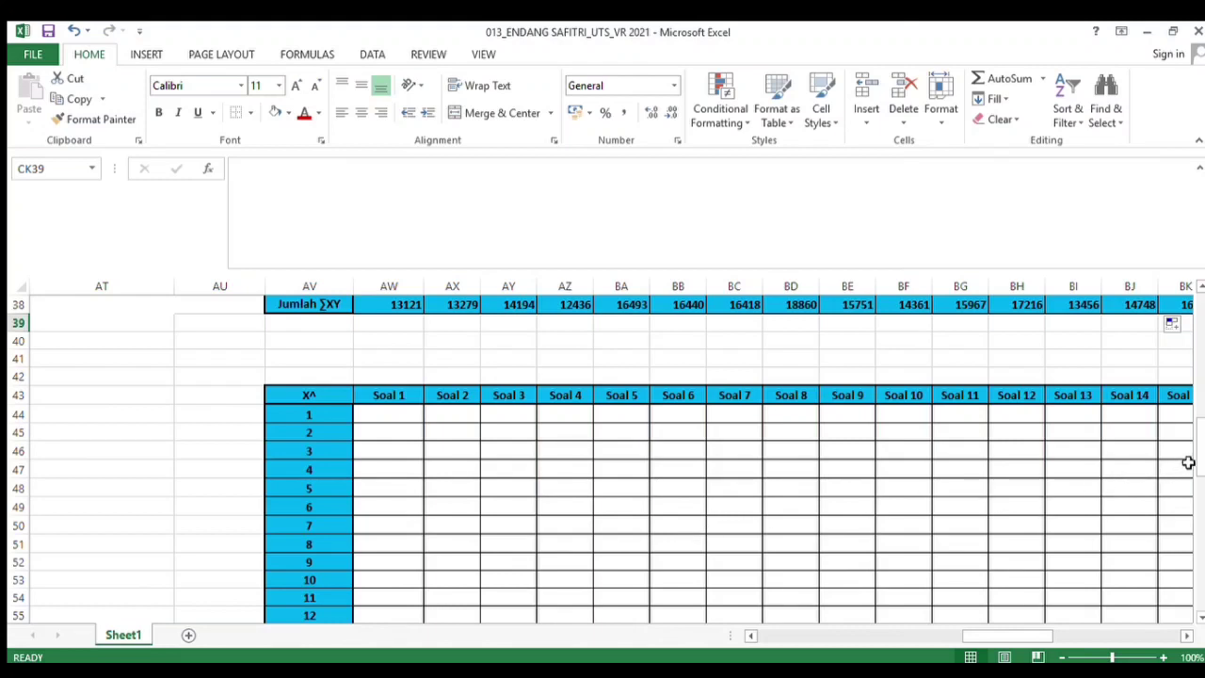
{"action": "left_click", "coordinate": [398, 419]}
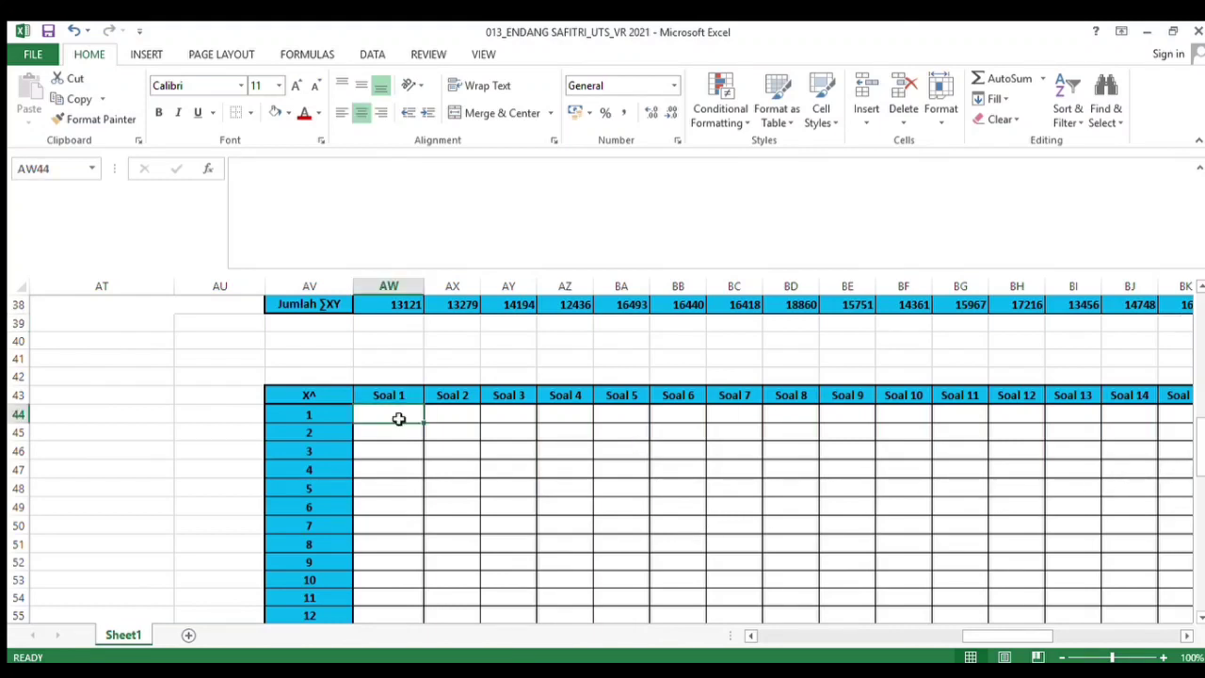
{"action": "type", "text": "="}
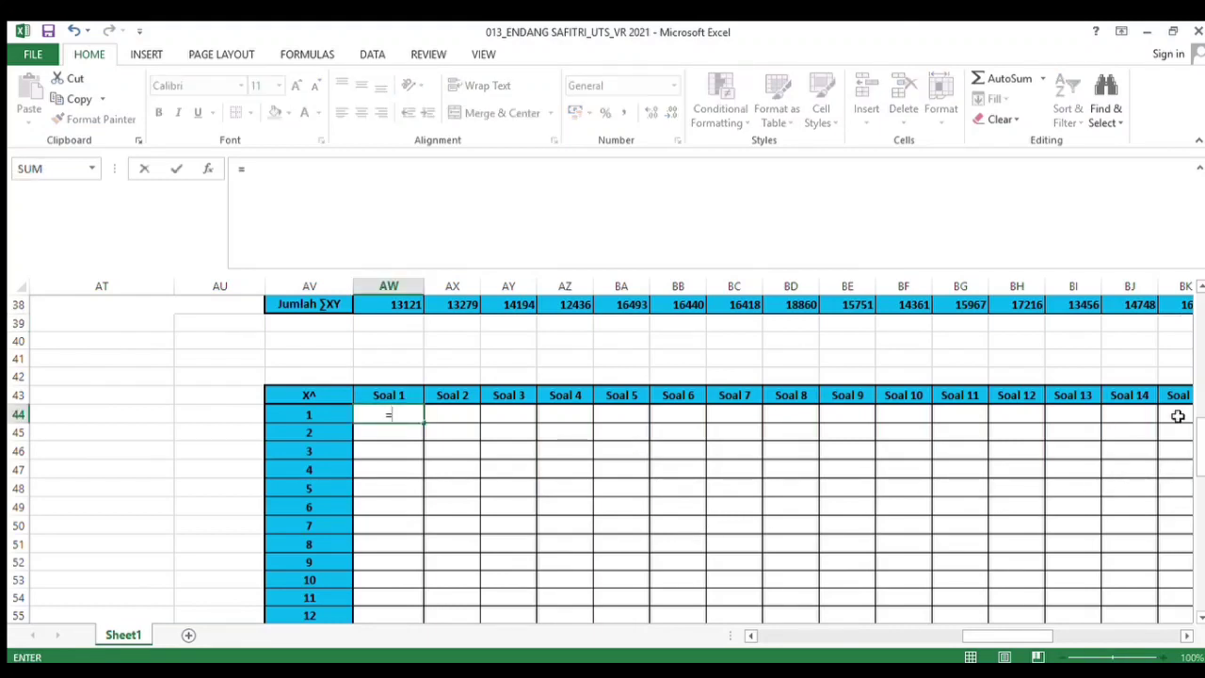
{"action": "left_click_drag", "start_coordinate": [1201, 443], "coordinate": [1192, 304]}
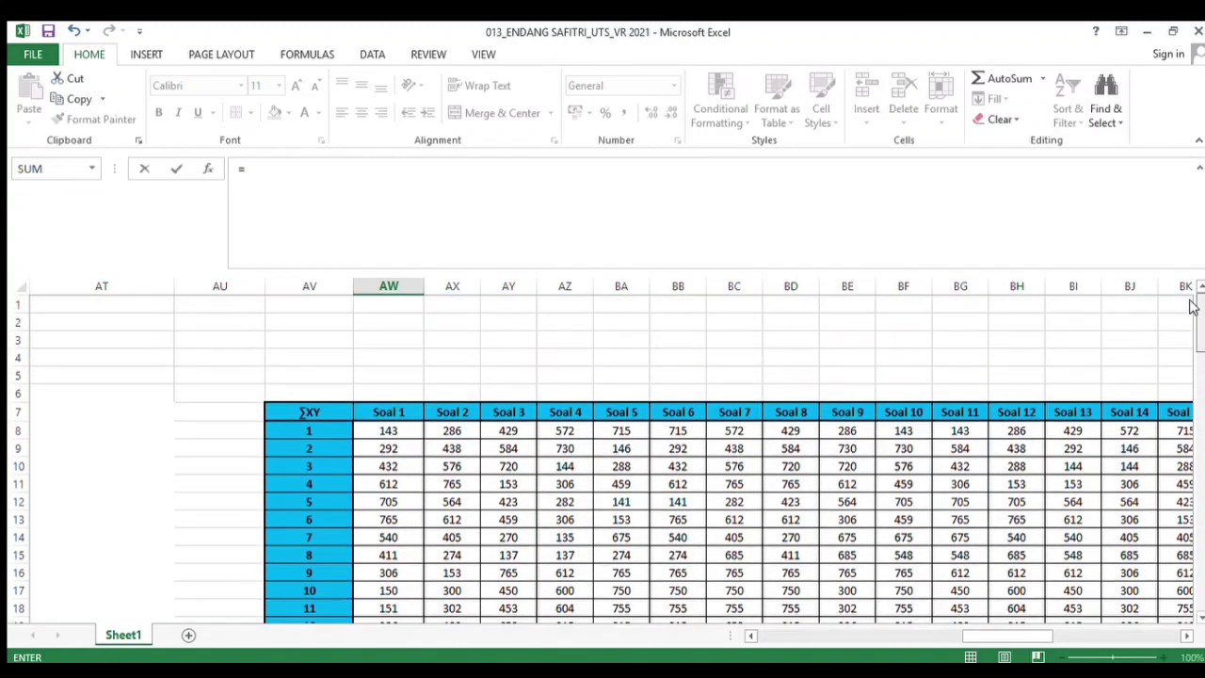
{"action": "left_click_drag", "start_coordinate": [1031, 637], "coordinate": [747, 637]}
{"action": "left_click", "coordinate": [189, 433]}
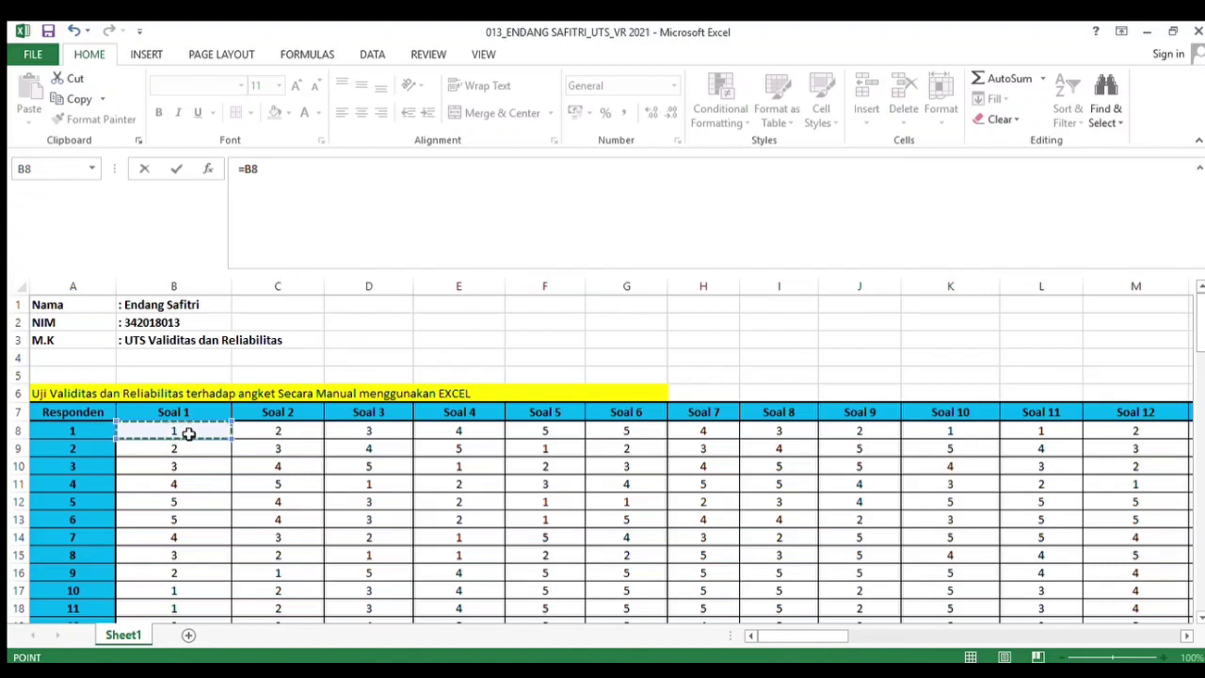
{"action": "type", "text": "*"}
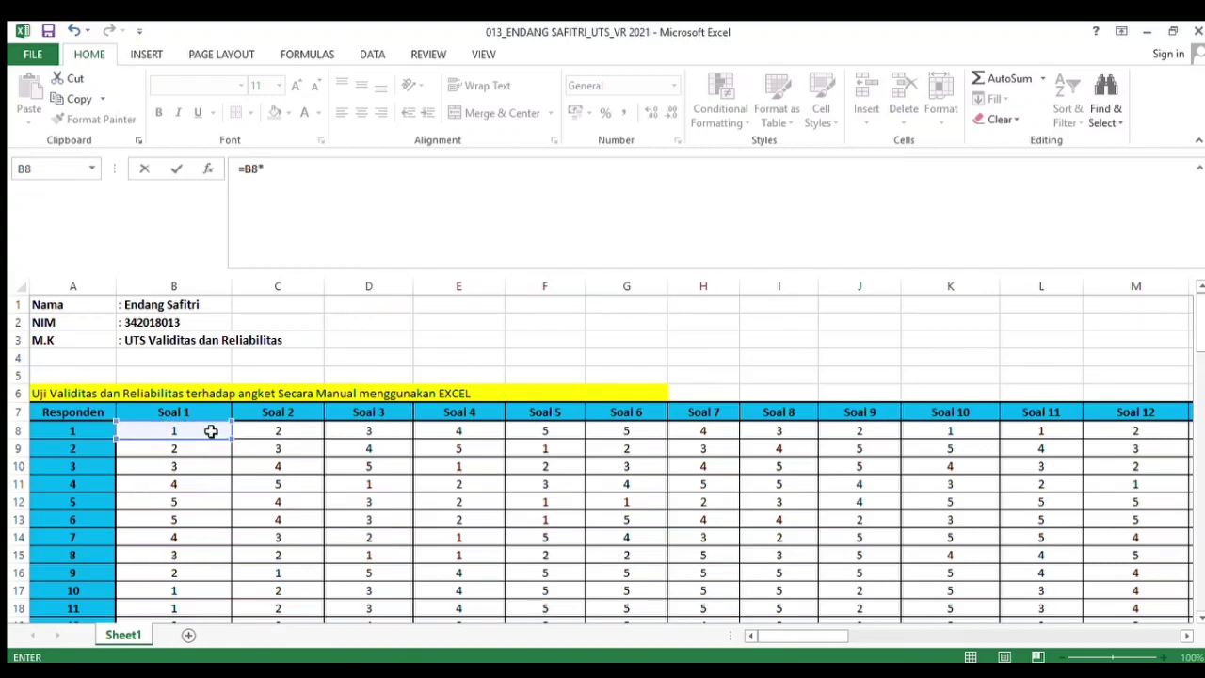
{"action": "left_click", "coordinate": [211, 431]}
{"action": "key", "text": "Return"}
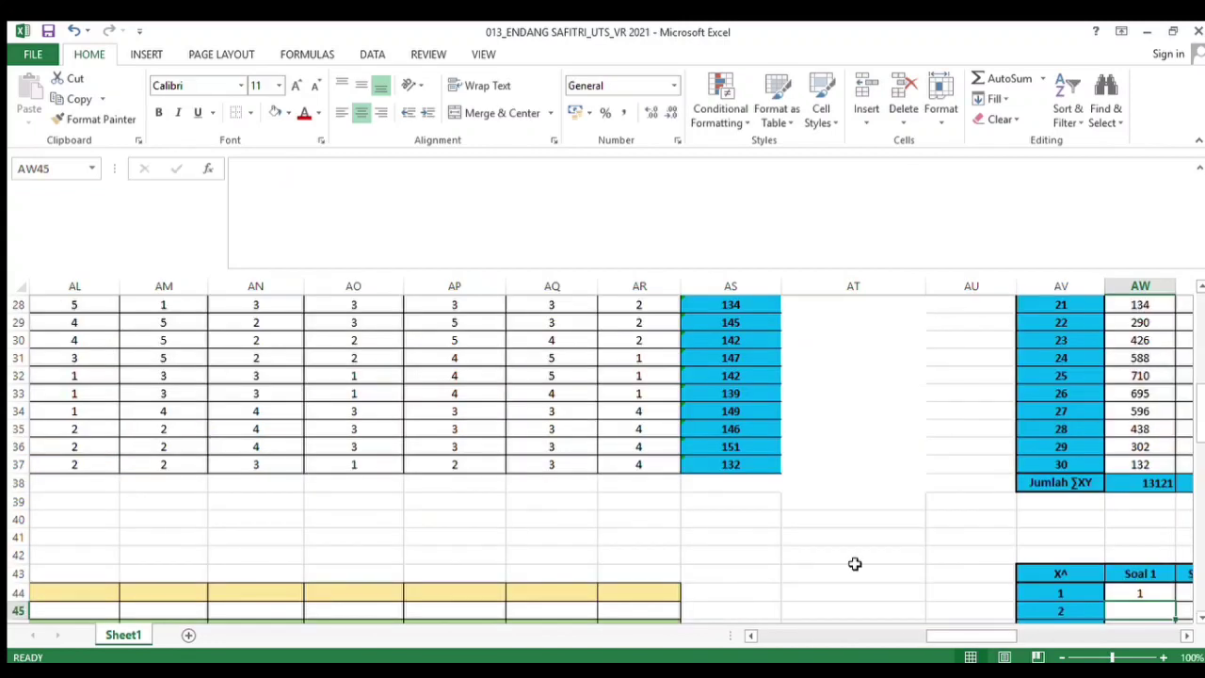
Fill the respondent 1 X^ formula across row 44 through the Soal 43 column
{"action": "left_click_drag", "start_coordinate": [941, 637], "coordinate": [991, 646]}
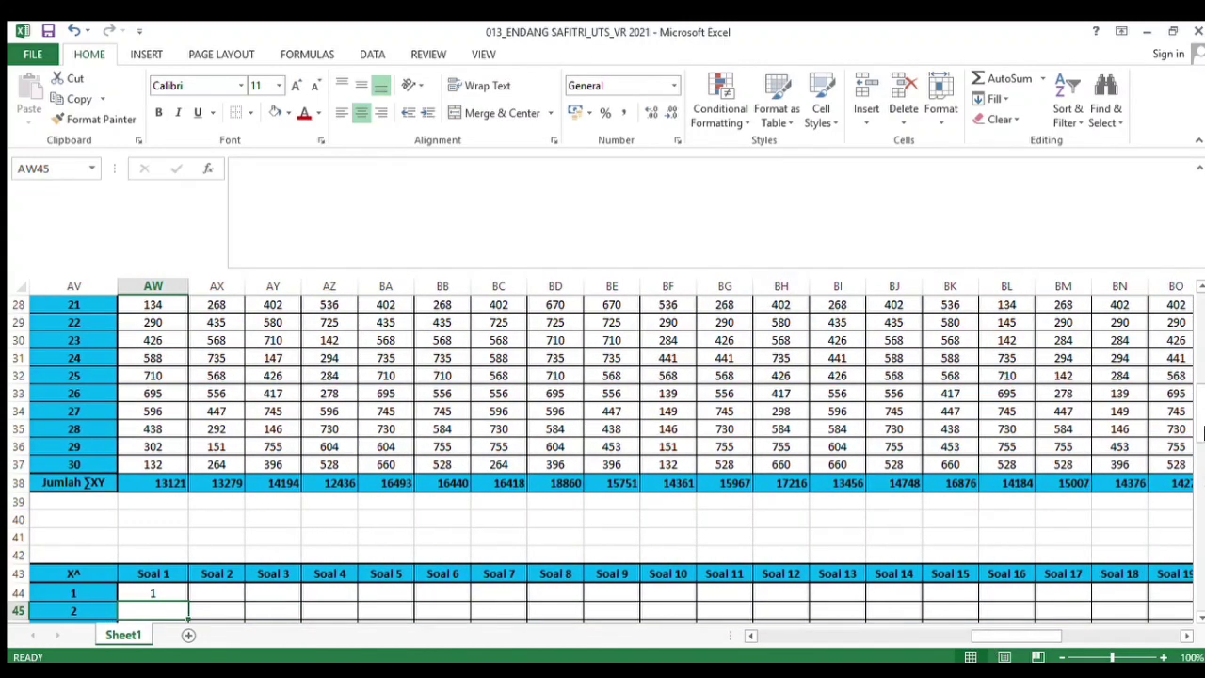
{"action": "left_click_drag", "start_coordinate": [1202, 431], "coordinate": [1202, 445]}
{"action": "left_click", "coordinate": [170, 343]}
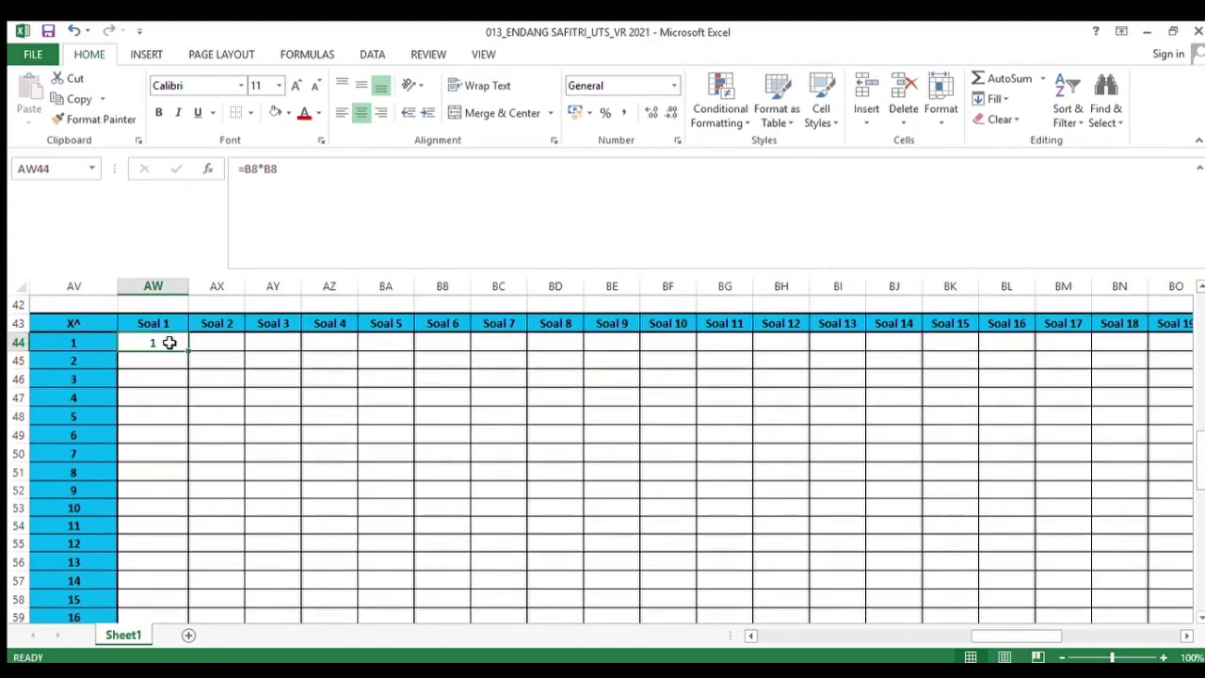
{"action": "left_click_drag", "start_coordinate": [188, 353], "coordinate": [1031, 364]}
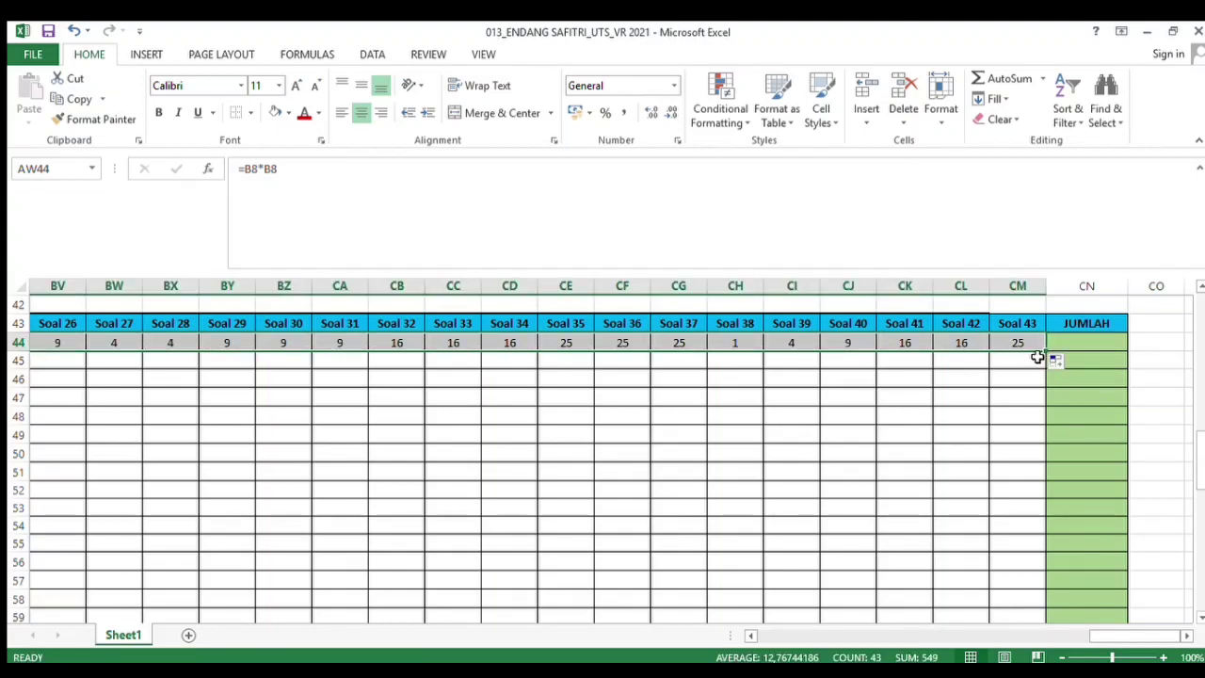
{"action": "left_click", "coordinate": [993, 347]}
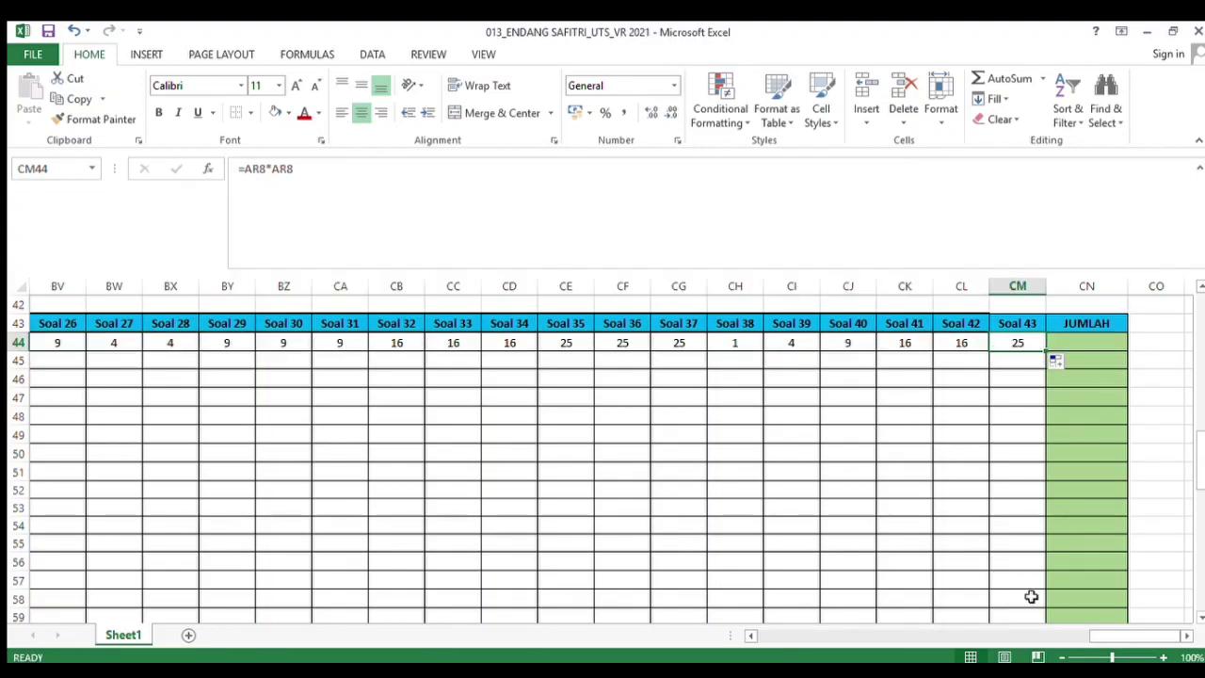
{"action": "left_click_drag", "start_coordinate": [1111, 633], "coordinate": [997, 621]}
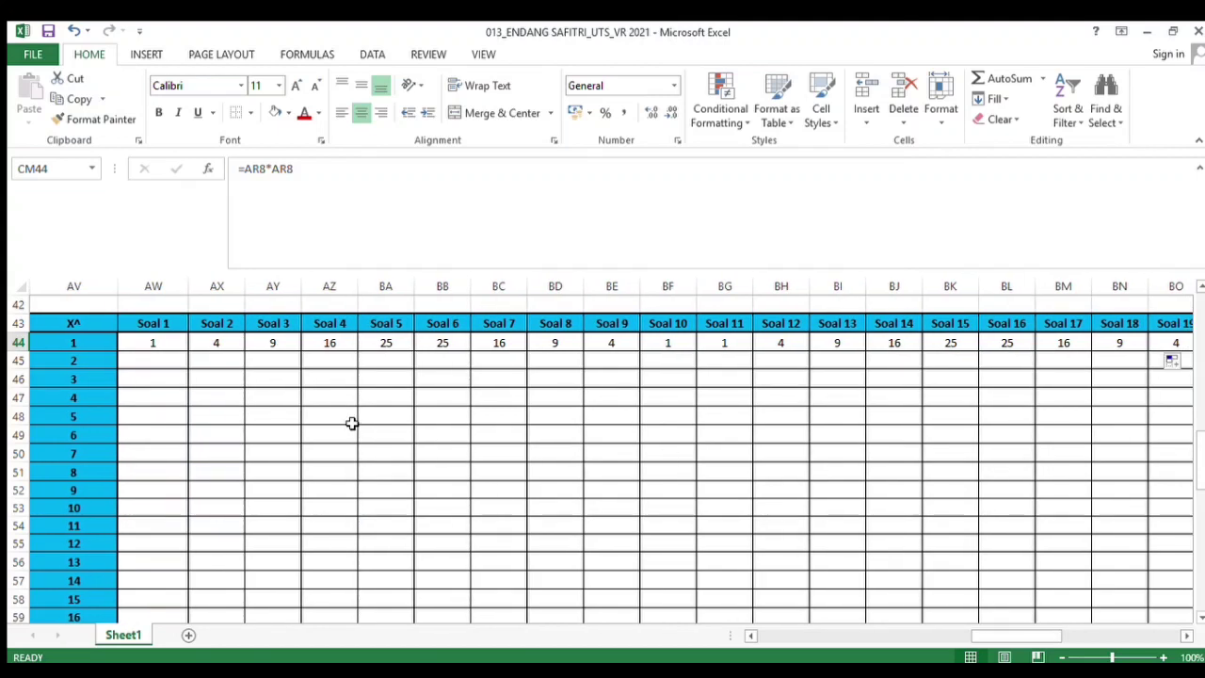
{"action": "left_click", "coordinate": [175, 346]}
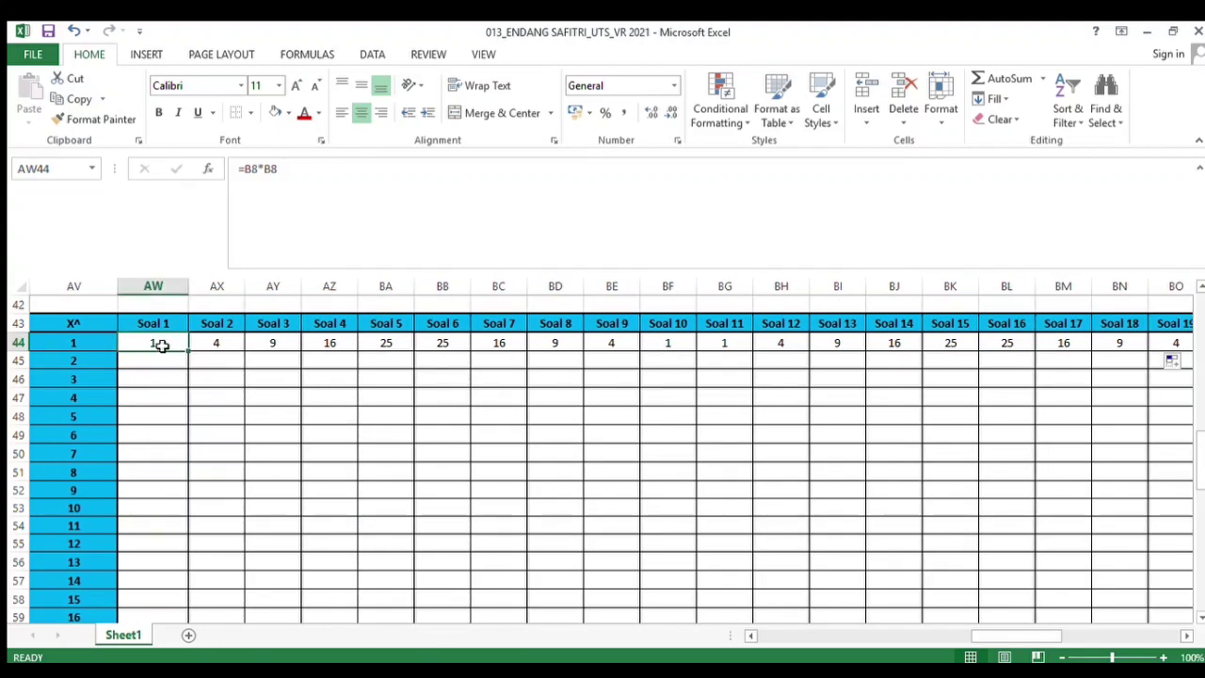
Fill the X^ squaring formulas down the table through respondent 30 for all Soal columns
{"action": "left_click_drag", "start_coordinate": [184, 347], "coordinate": [1008, 573]}
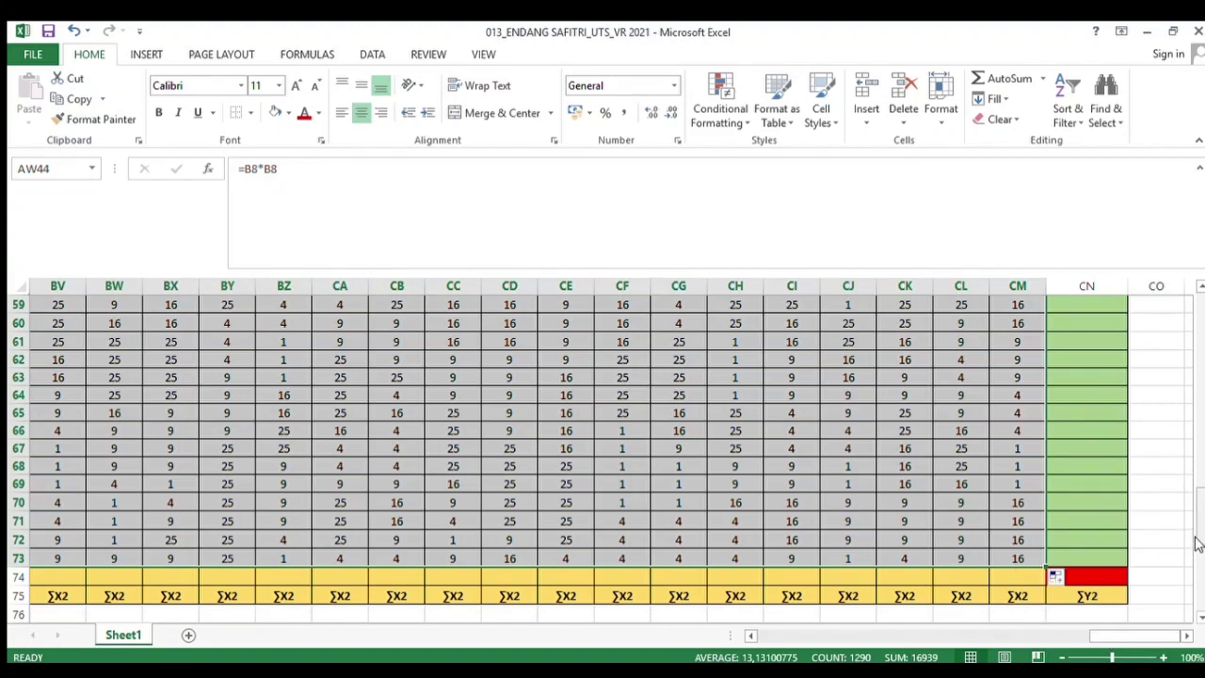
In the X^ table's JUMLAH cell for respondent 1, enter the formula =AS8*AS8 squaring the total score
{"action": "left_click_drag", "start_coordinate": [1196, 543], "coordinate": [1196, 457]}
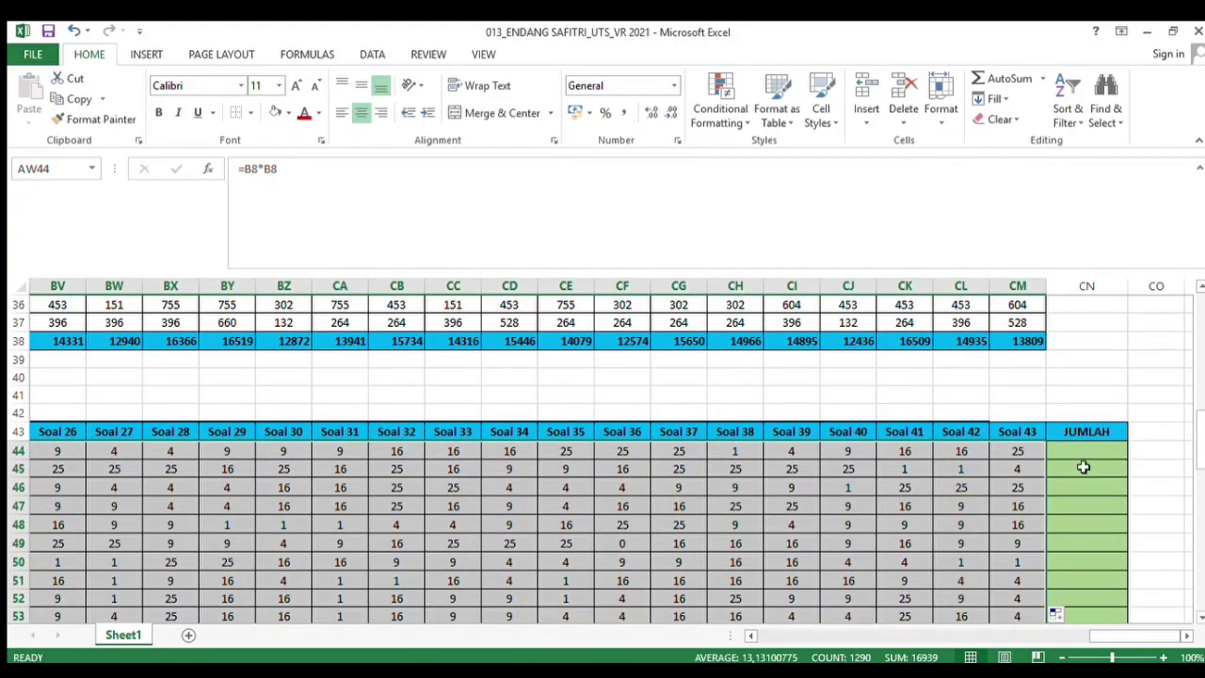
{"action": "left_click", "coordinate": [1082, 454]}
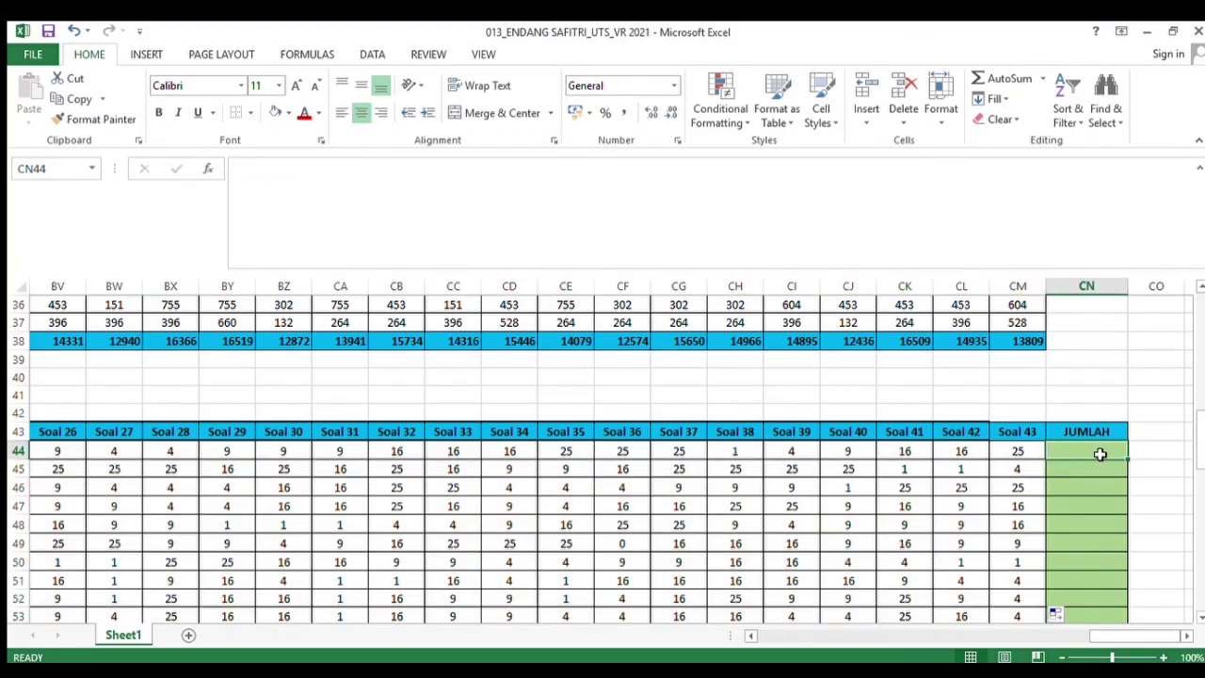
{"action": "type", "text": "="}
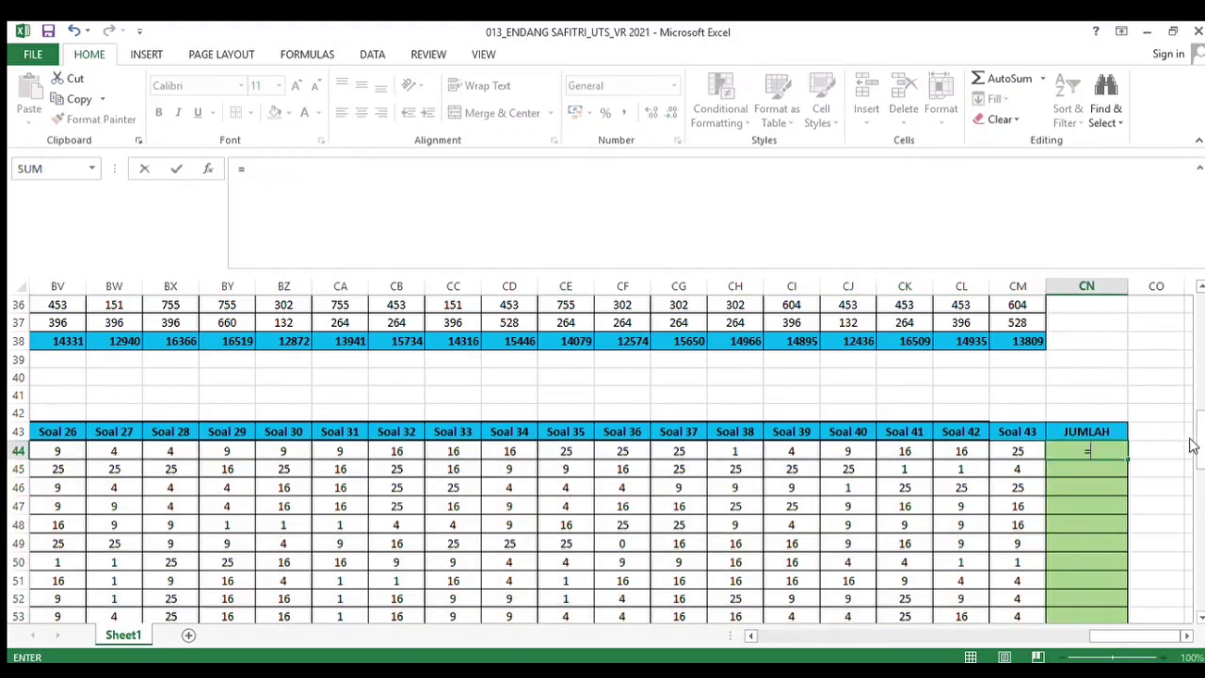
{"action": "left_click_drag", "start_coordinate": [1194, 444], "coordinate": [1200, 362]}
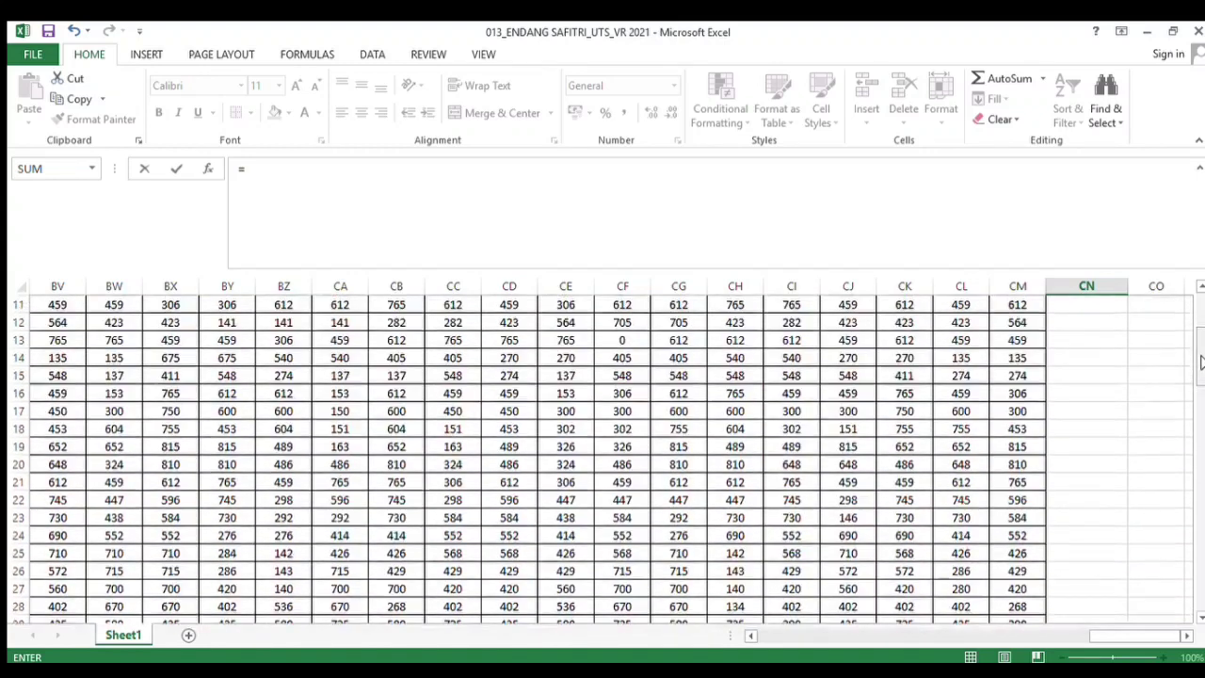
{"action": "left_click_drag", "start_coordinate": [1086, 634], "coordinate": [947, 634]}
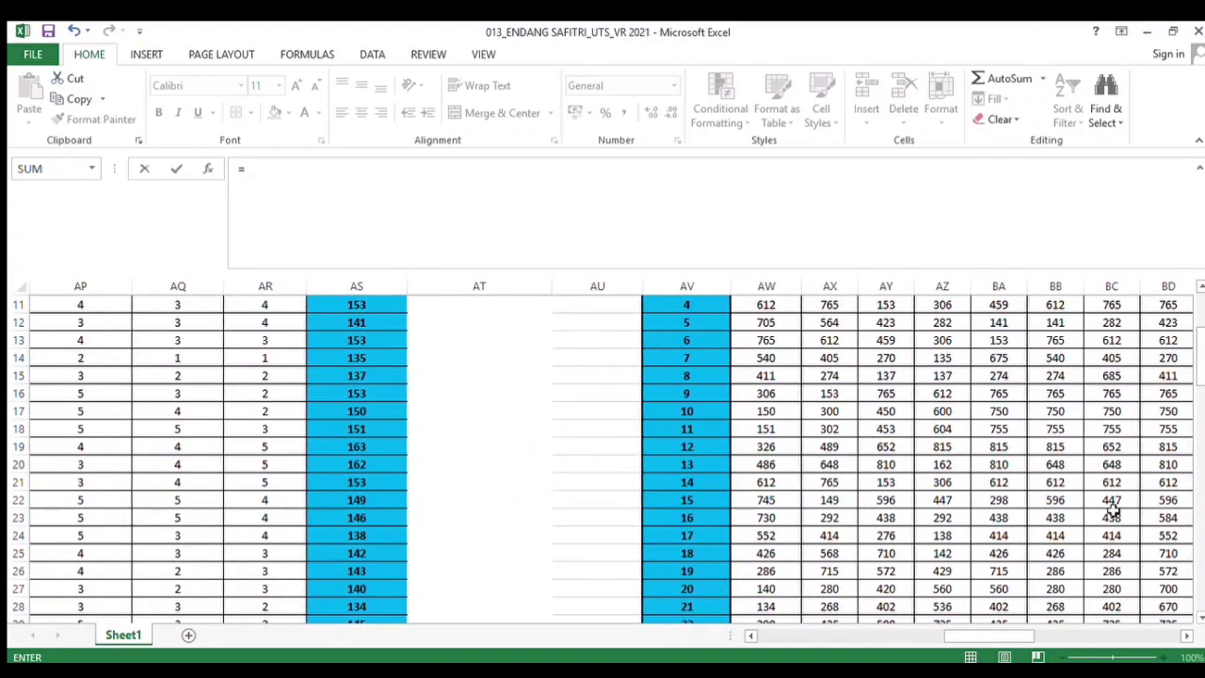
{"action": "left_click_drag", "start_coordinate": [1200, 376], "coordinate": [1196, 334]}
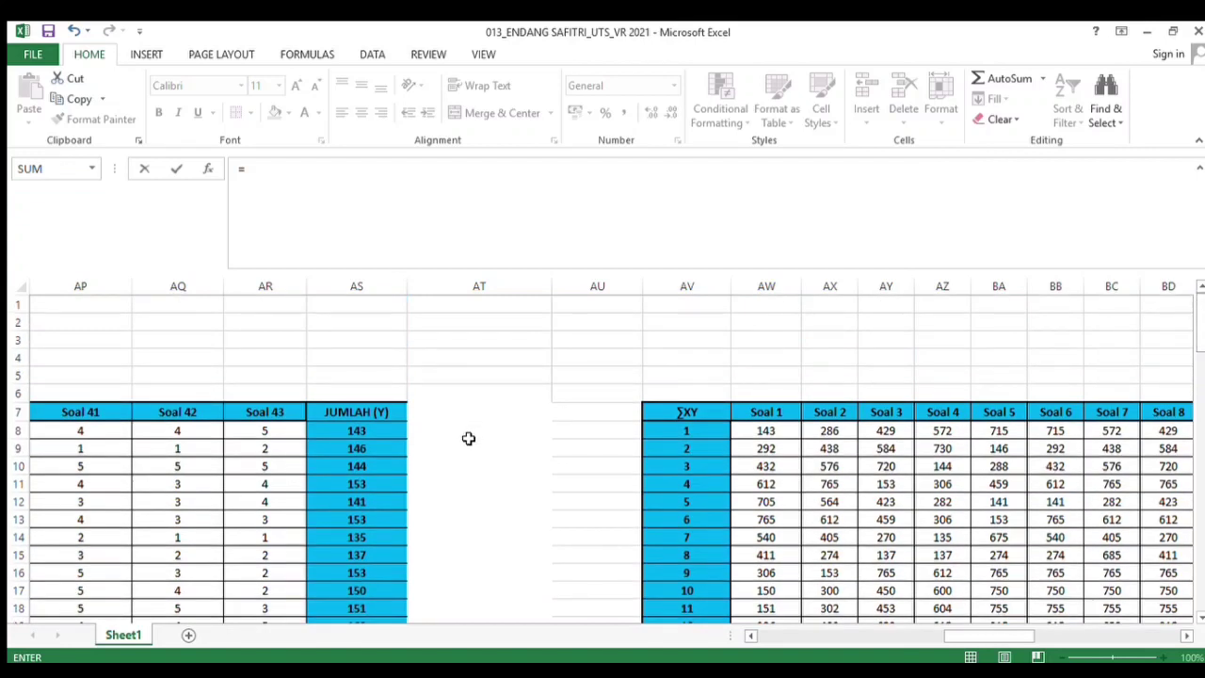
{"action": "left_click", "coordinate": [386, 432]}
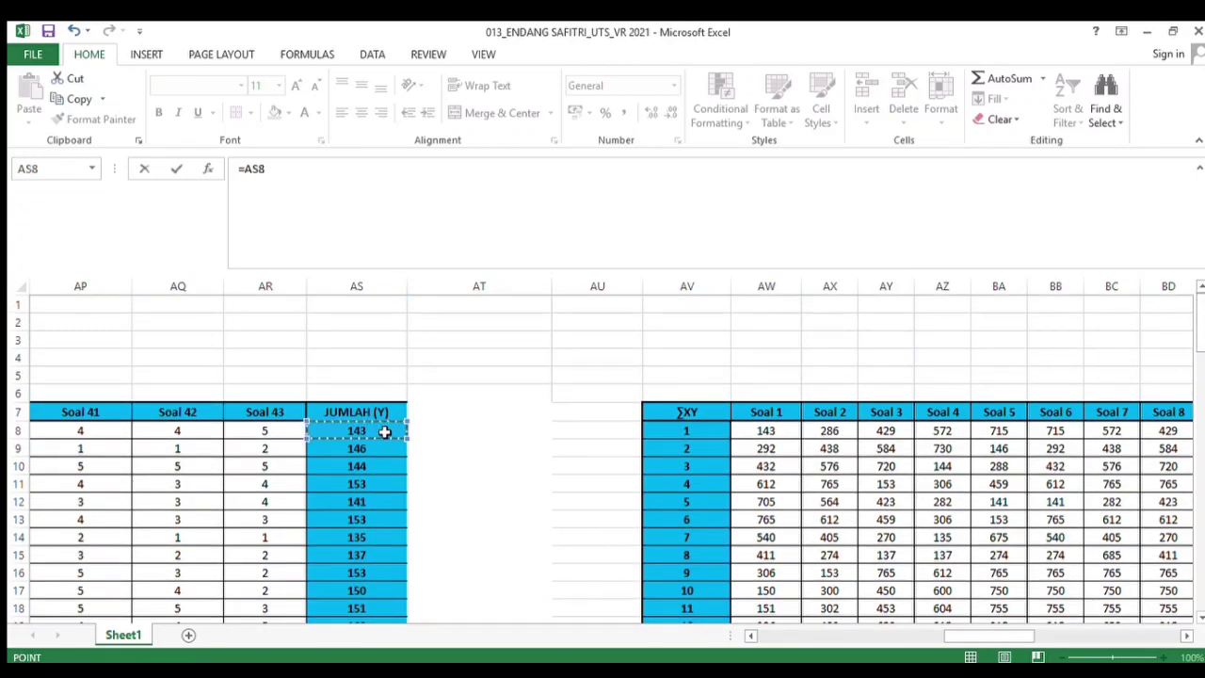
{"action": "type", "text": "*"}
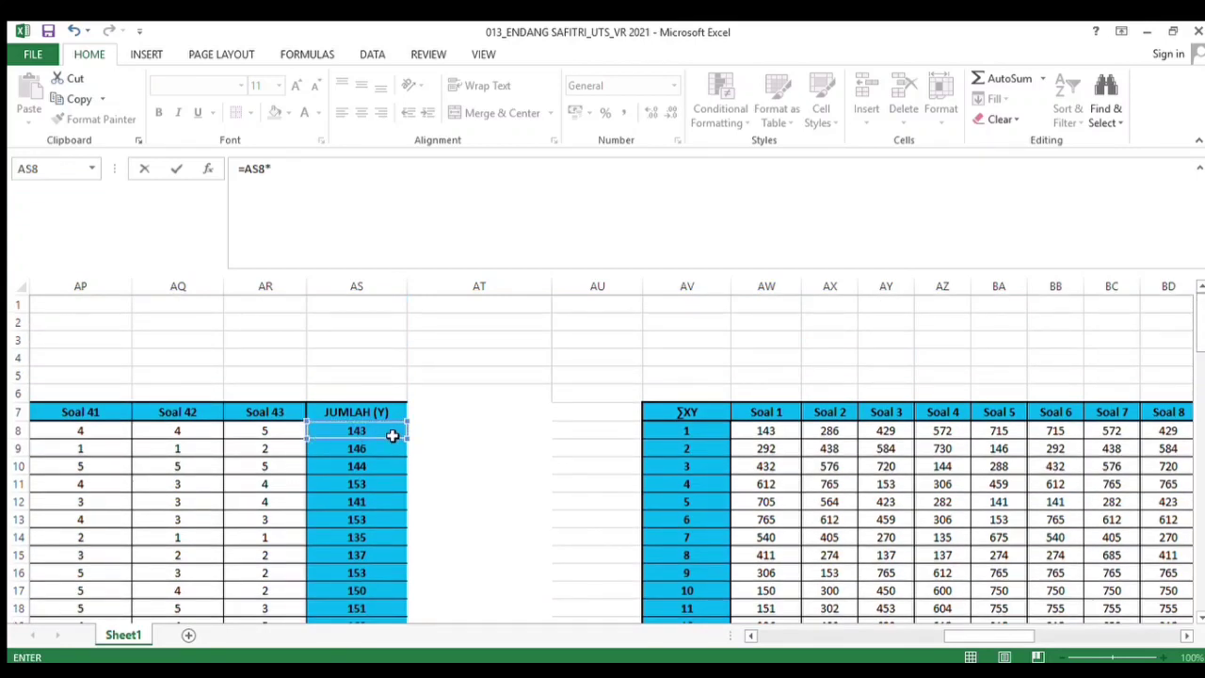
{"action": "left_click", "coordinate": [392, 433]}
{"action": "key", "text": "Return"}
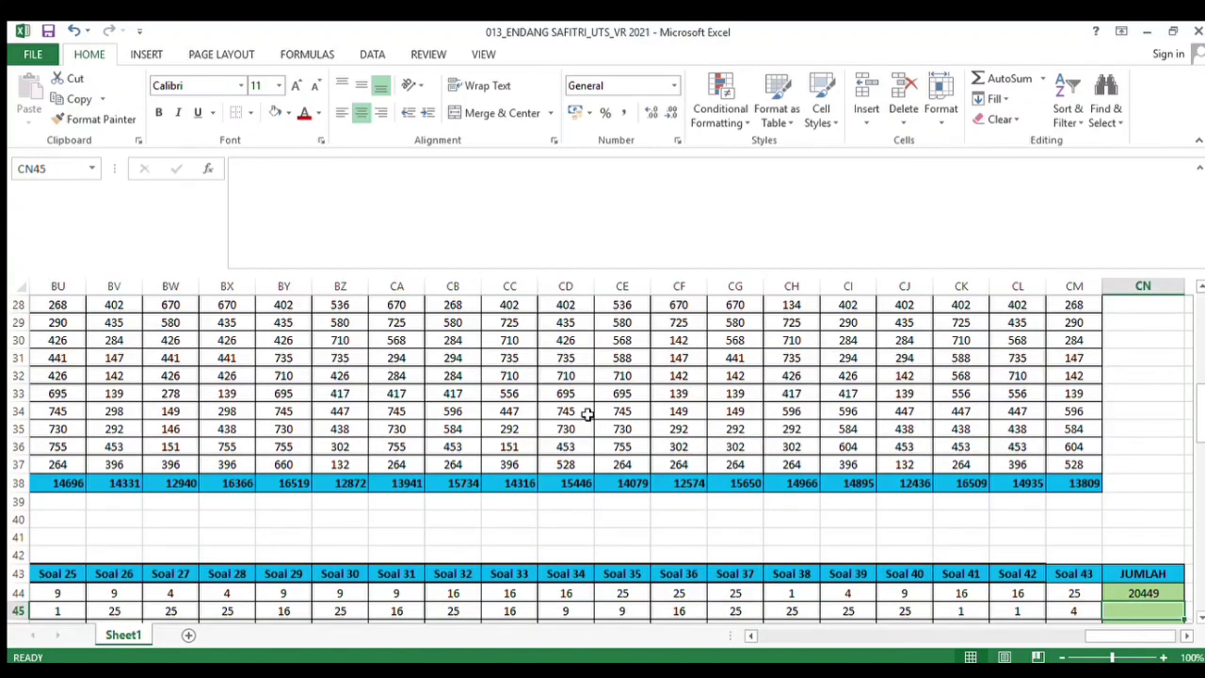
Fill the JUMLAH squared-total formula down the column through respondent 30
{"action": "scroll", "coordinate": [1200, 468], "scroll_direction": "down", "scroll_amount": 4}
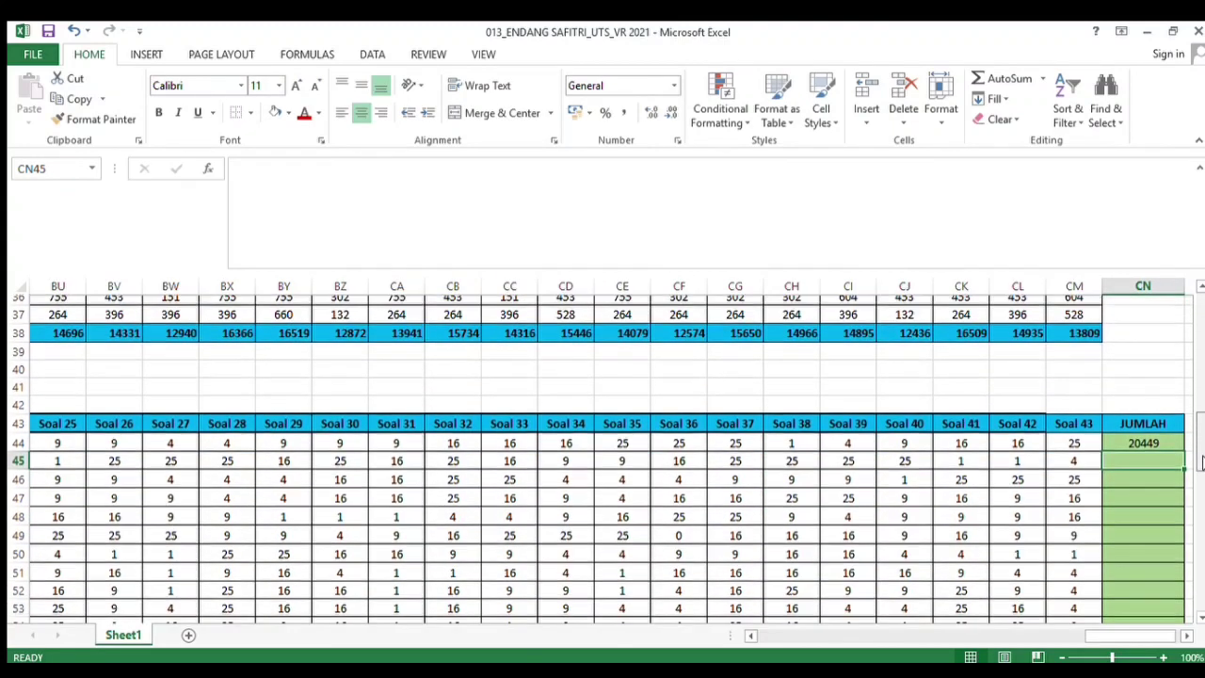
{"action": "scroll", "coordinate": [1200, 468], "scroll_direction": "down", "scroll_amount": 1}
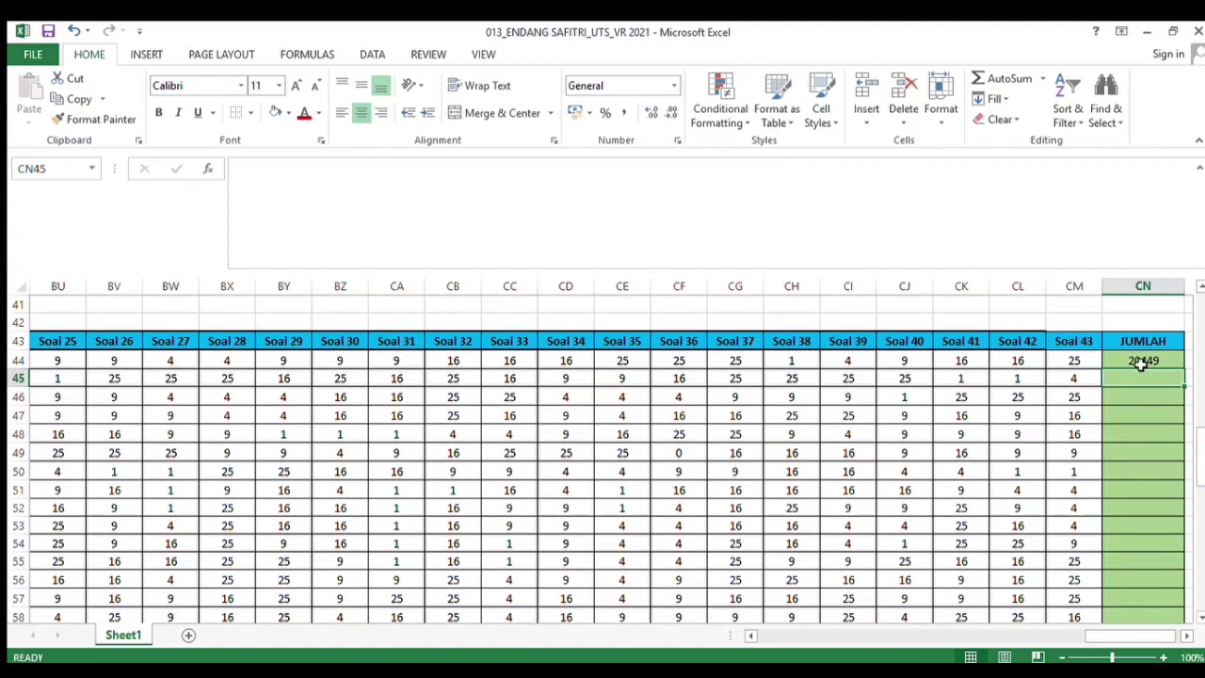
{"action": "left_click", "coordinate": [1142, 366]}
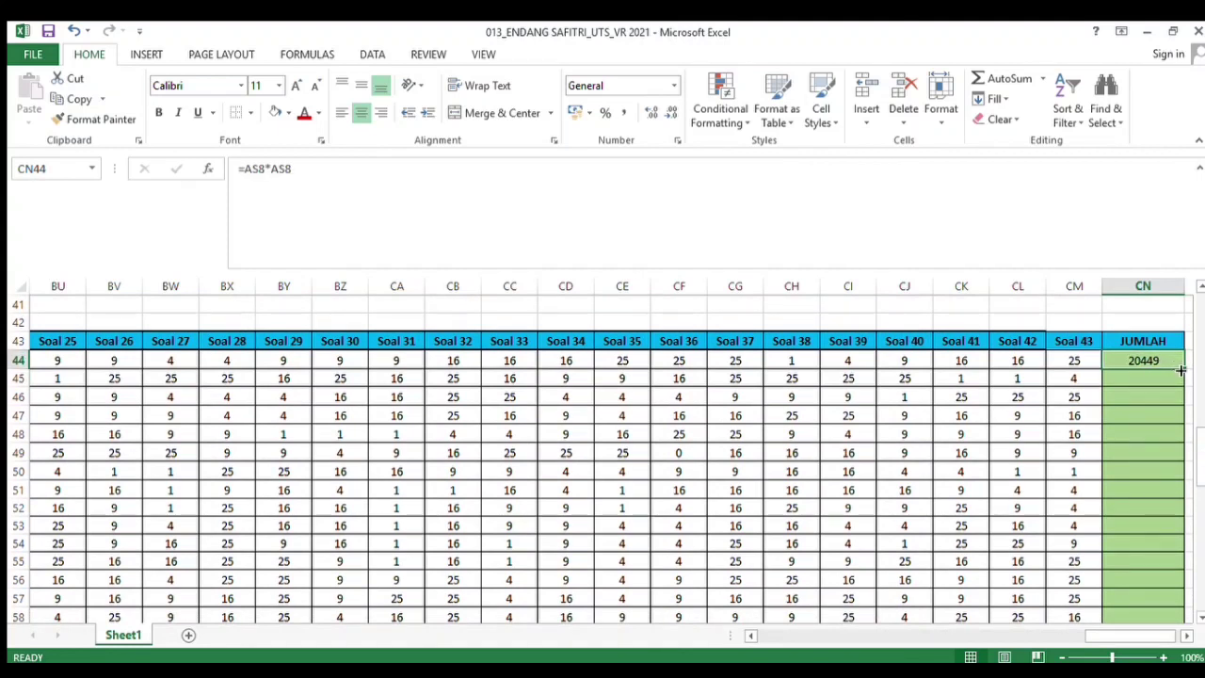
{"action": "left_click_drag", "start_coordinate": [1180, 369], "coordinate": [1158, 574]}
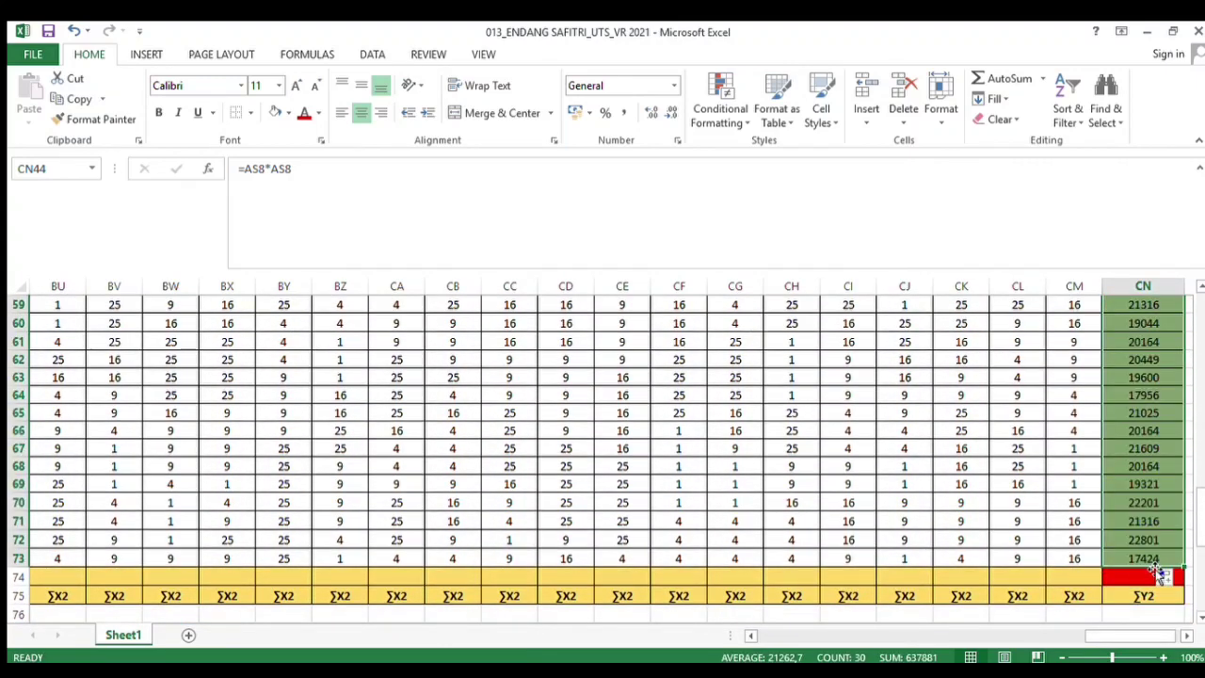
In the X^ table's ∑ row under Soal 1, enter the formula =SUM(AW44:AW73)
{"action": "left_click", "coordinate": [1048, 541]}
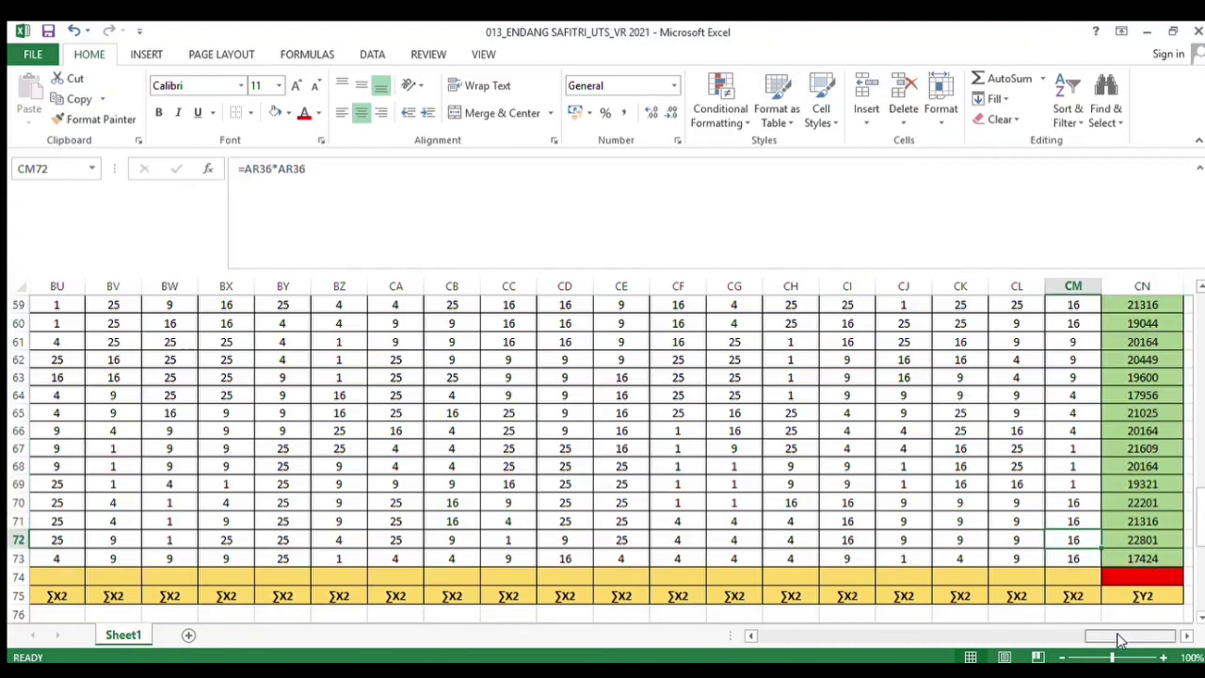
{"action": "left_click_drag", "start_coordinate": [1120, 640], "coordinate": [998, 635]}
{"action": "left_click", "coordinate": [370, 576]}
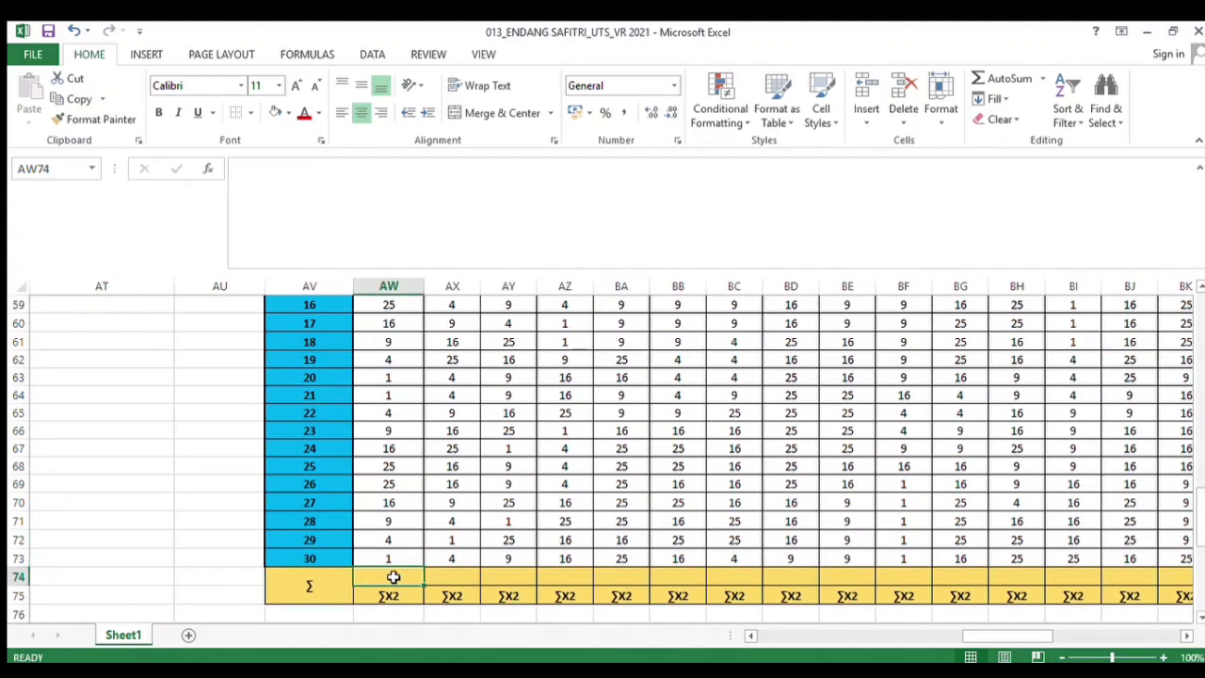
{"action": "type", "text": "="}
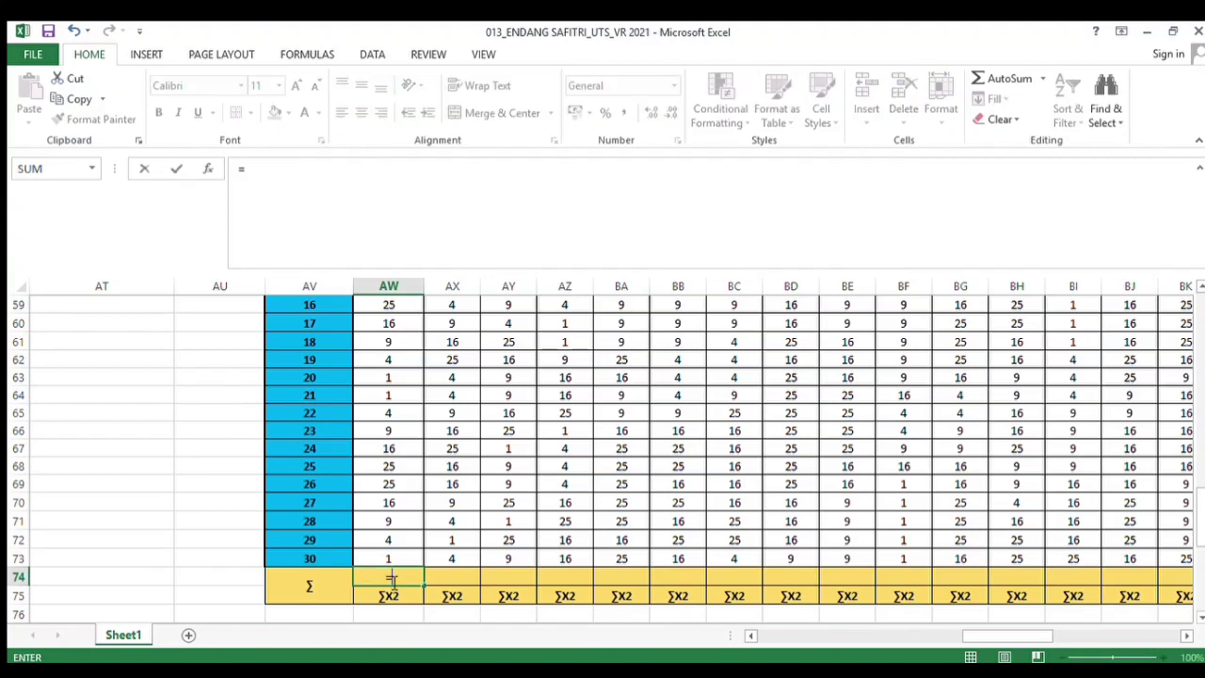
{"action": "type", "text": "SUM("}
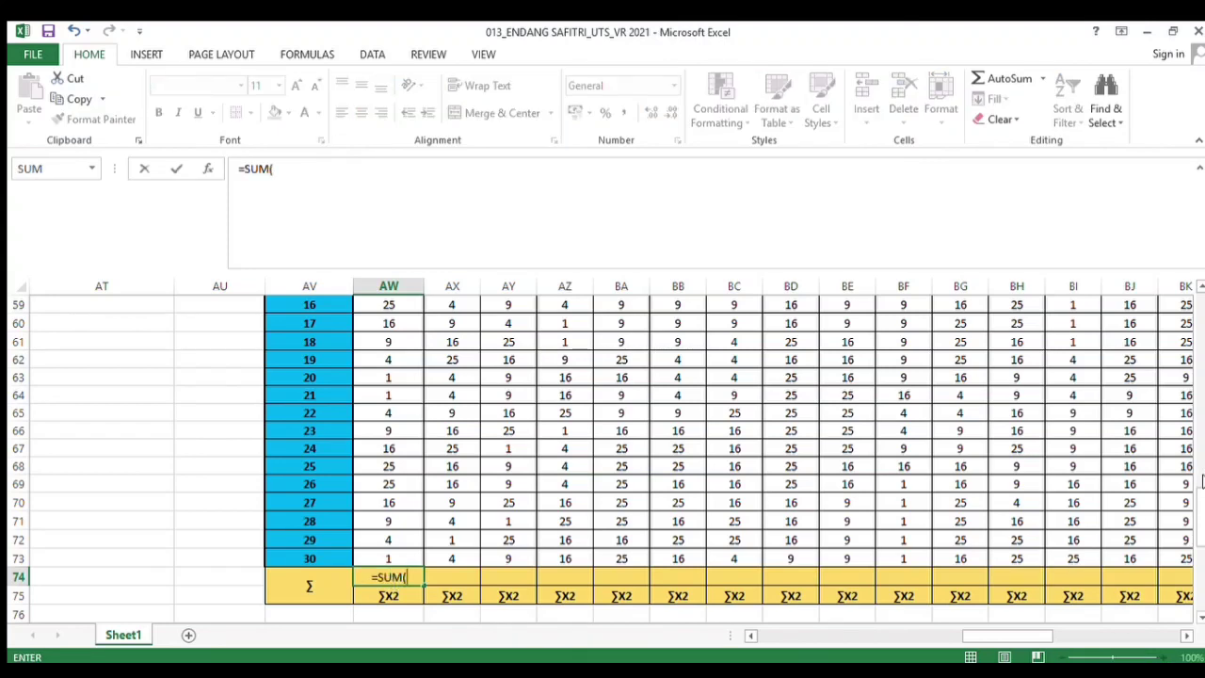
{"action": "left_click_drag", "start_coordinate": [1201, 482], "coordinate": [1197, 433]}
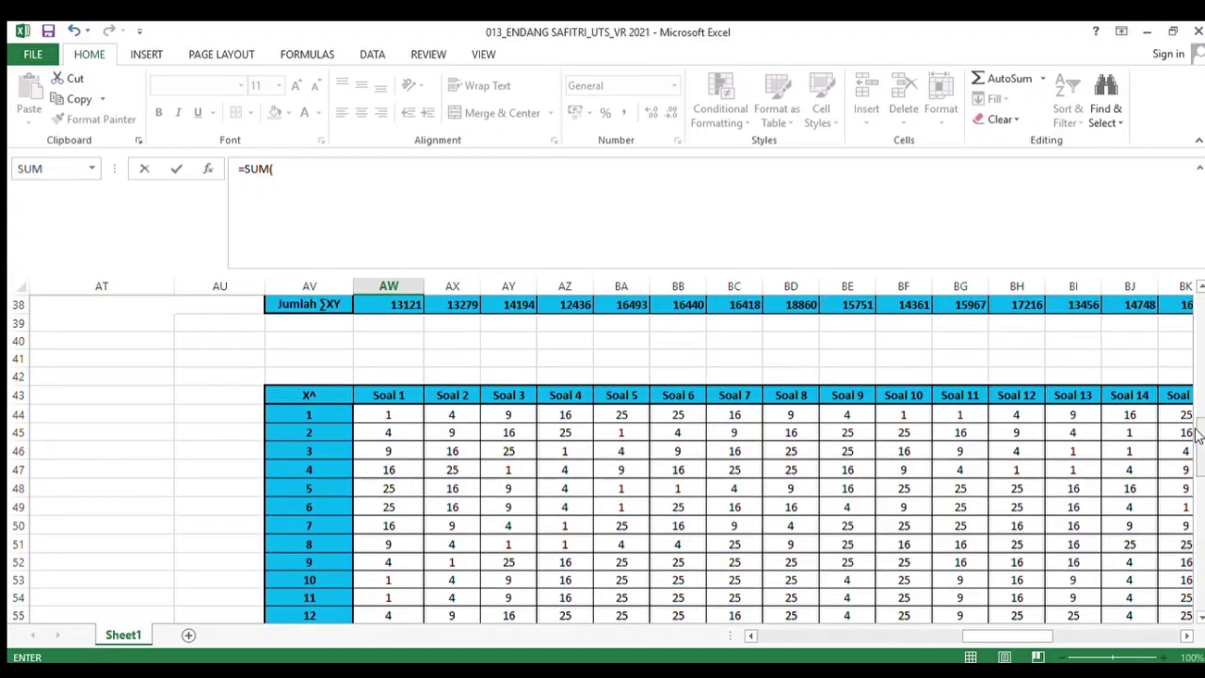
{"action": "left_click_drag", "start_coordinate": [379, 418], "coordinate": [394, 483]}
{"action": "left_click_drag", "start_coordinate": [392, 530], "coordinate": [393, 556]}
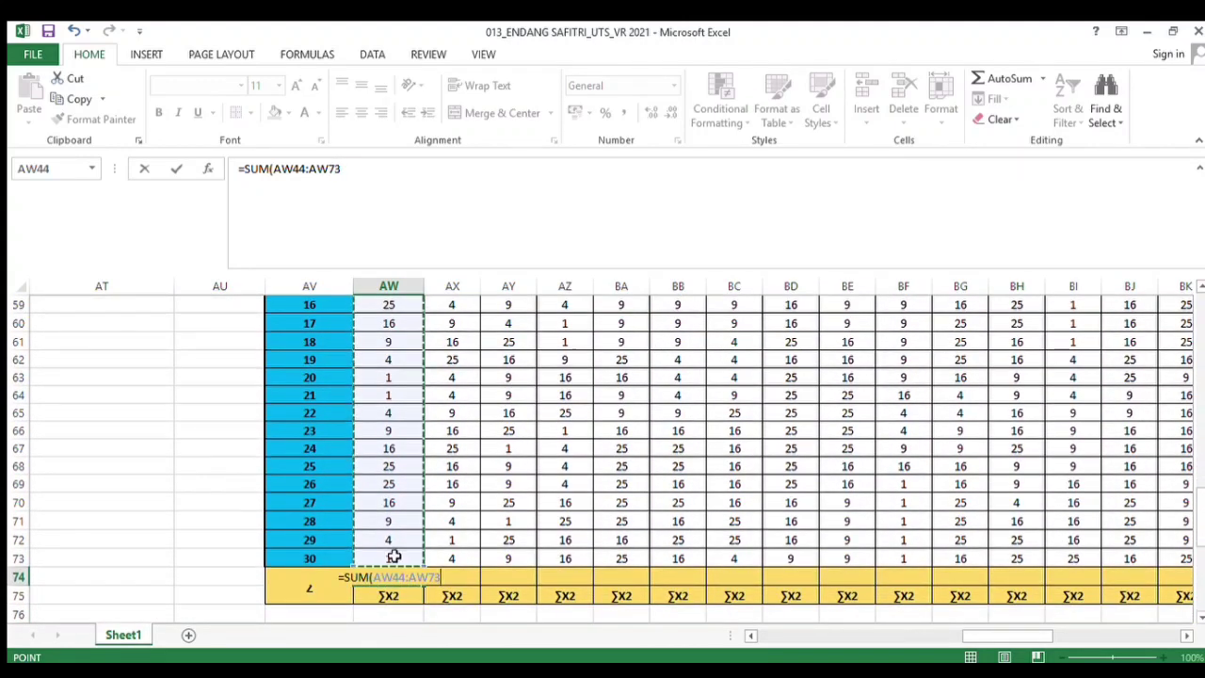
{"action": "key", "text": "Return"}
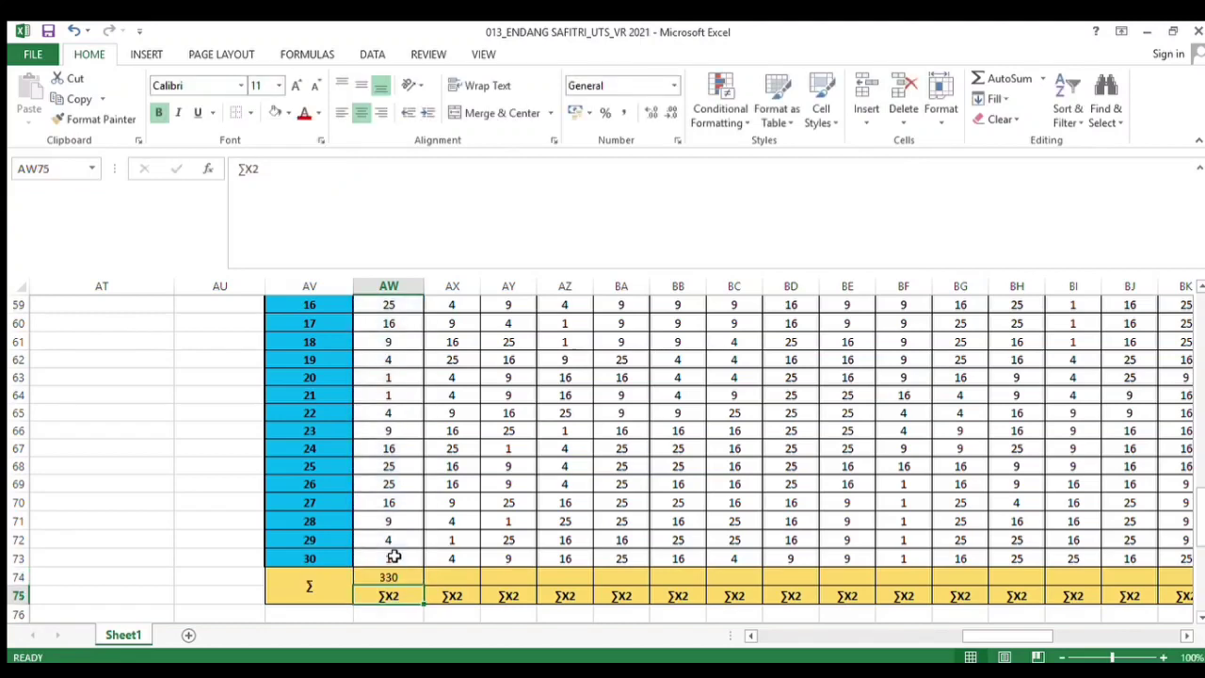
Copy the ∑ sum formula across the row through the Soal 43 column and make the row bold
{"action": "left_click", "coordinate": [394, 576]}
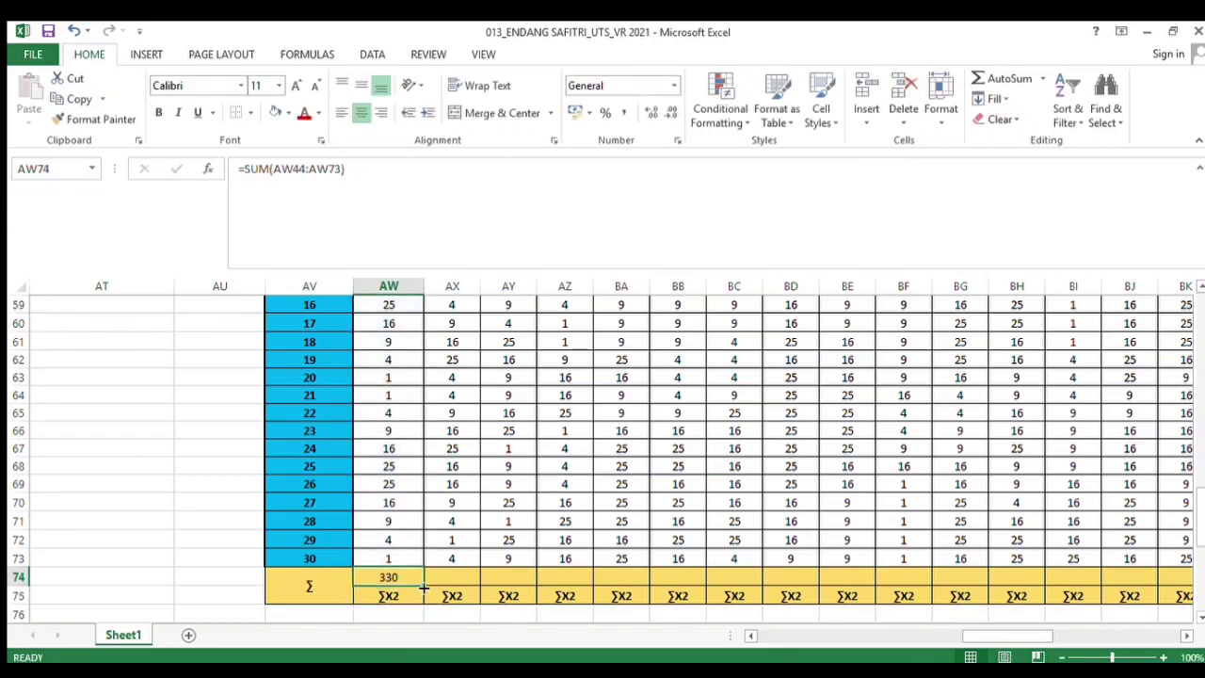
{"action": "left_click_drag", "start_coordinate": [424, 587], "coordinate": [1043, 587]}
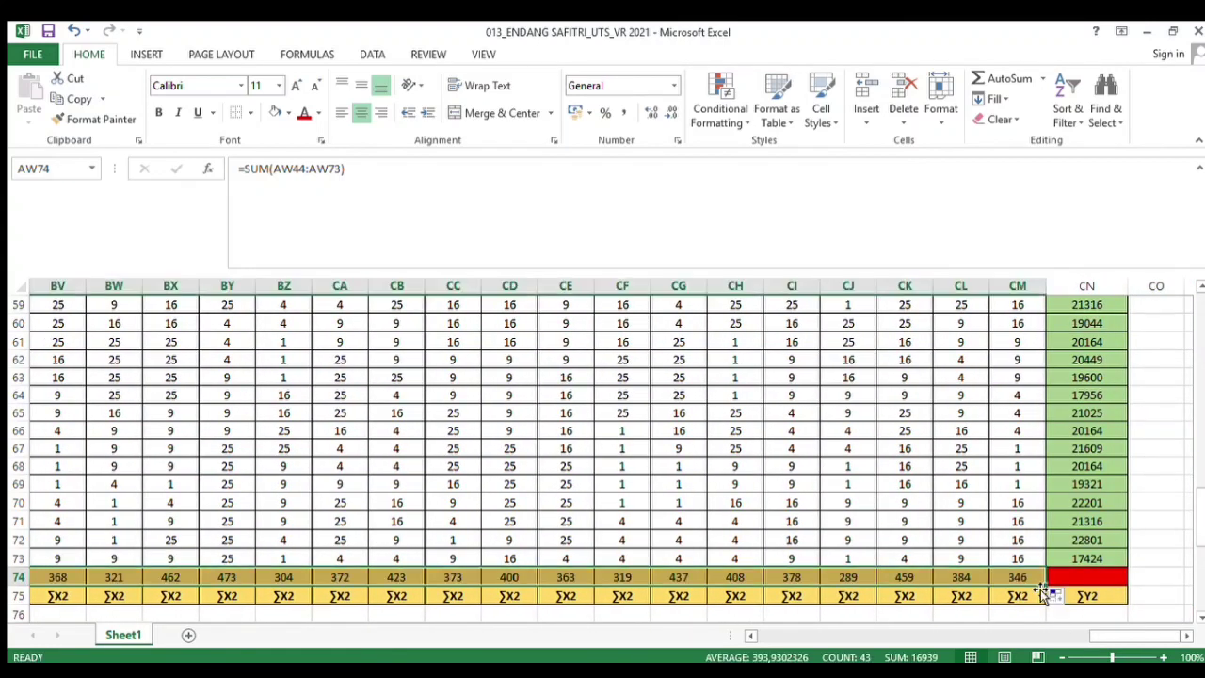
{"action": "left_click", "coordinate": [158, 113]}
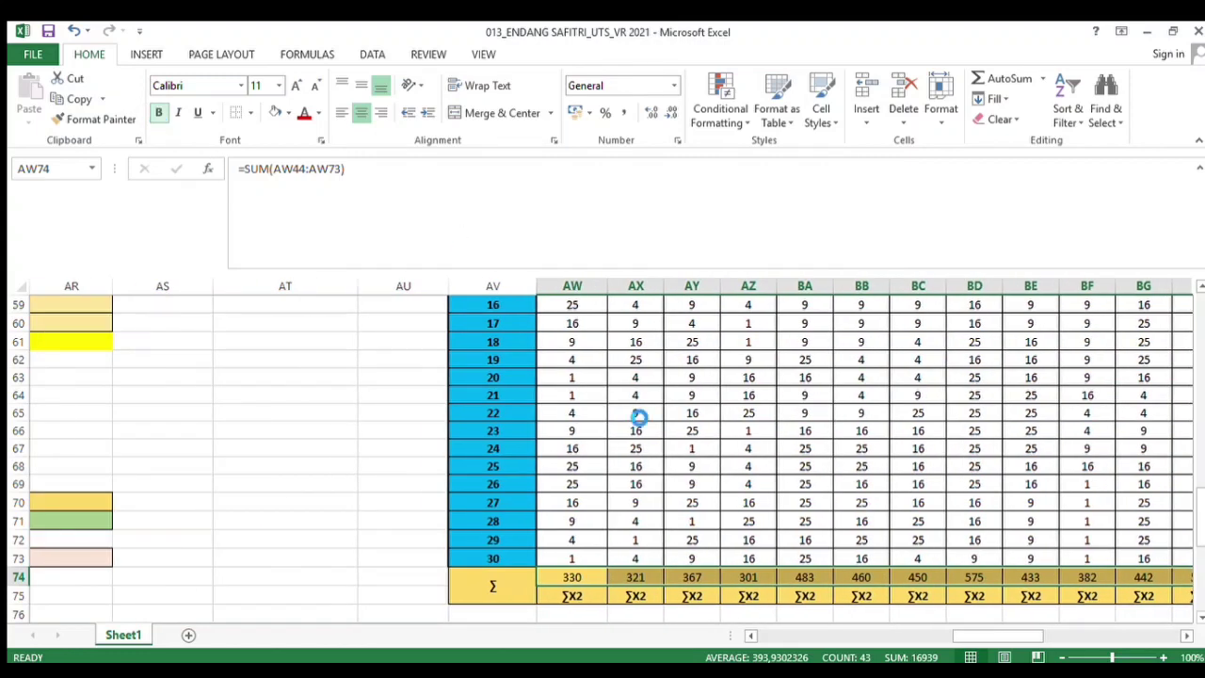
In the ∑ row under the JUMLAH column, enter the formula =SUM(CN44:CN73)
{"action": "left_click", "coordinate": [1055, 640]}
{"action": "left_click_drag", "start_coordinate": [1054, 640], "coordinate": [1126, 638]}
{"action": "left_click", "coordinate": [1170, 558]}
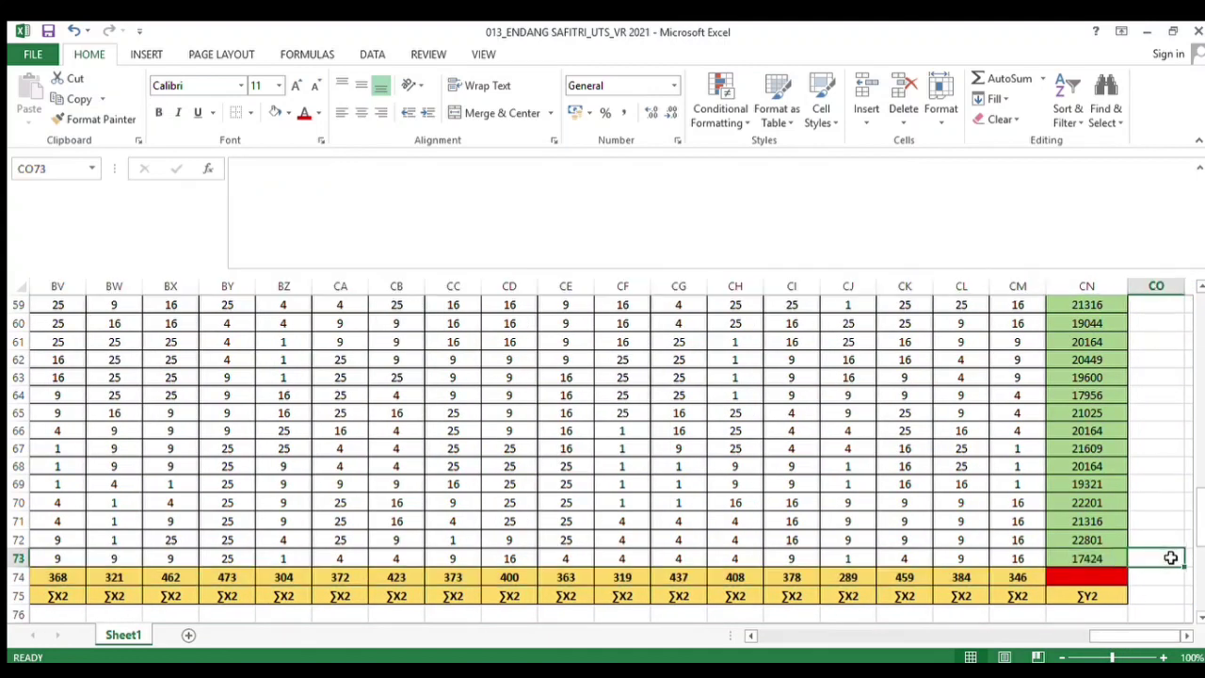
{"action": "left_click", "coordinate": [1111, 578]}
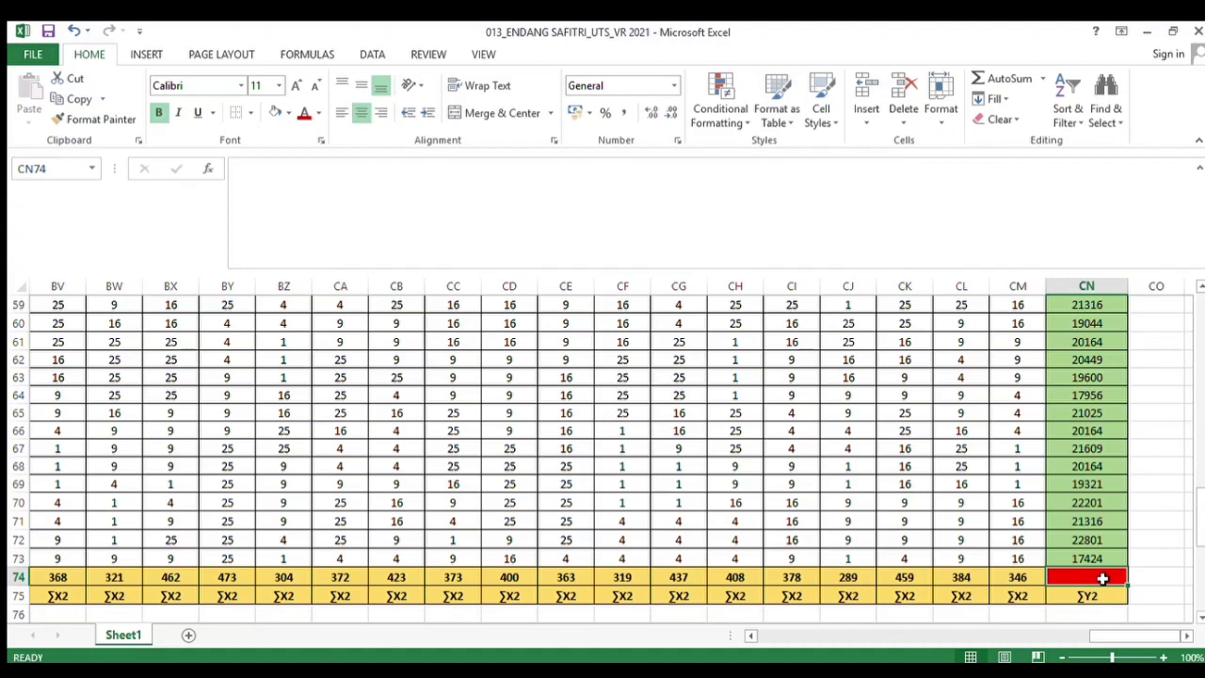
{"action": "type", "text": "=SUM("}
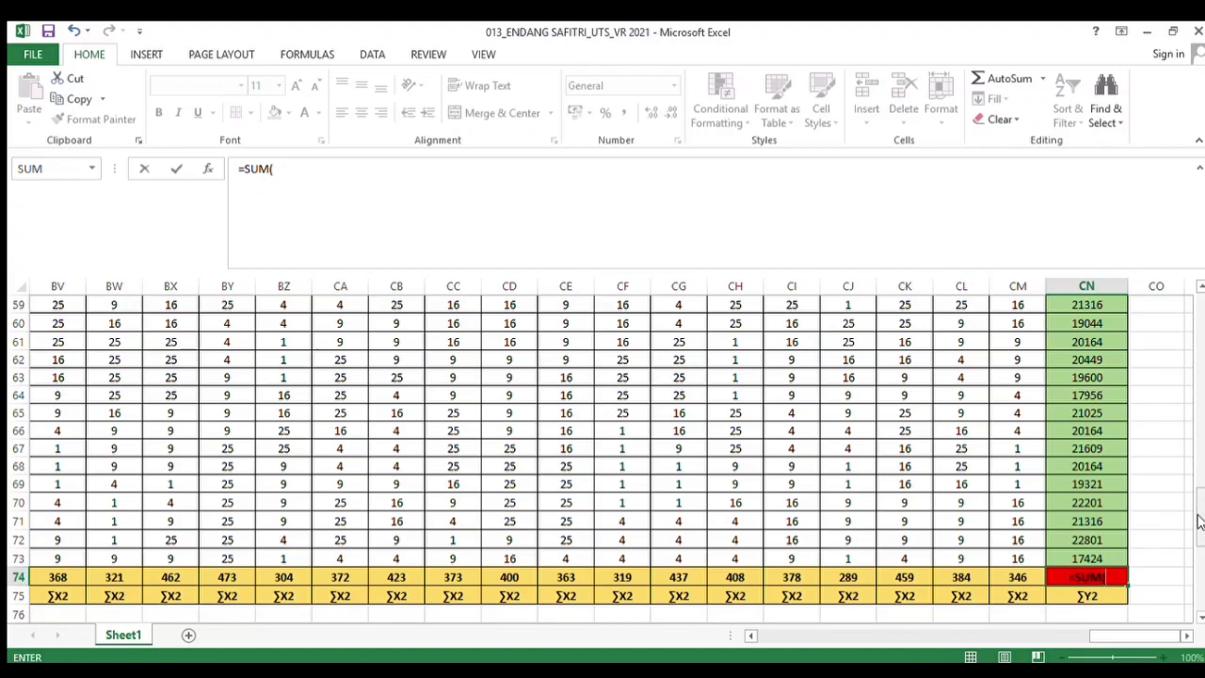
{"action": "left_click_drag", "start_coordinate": [1198, 522], "coordinate": [1197, 444]}
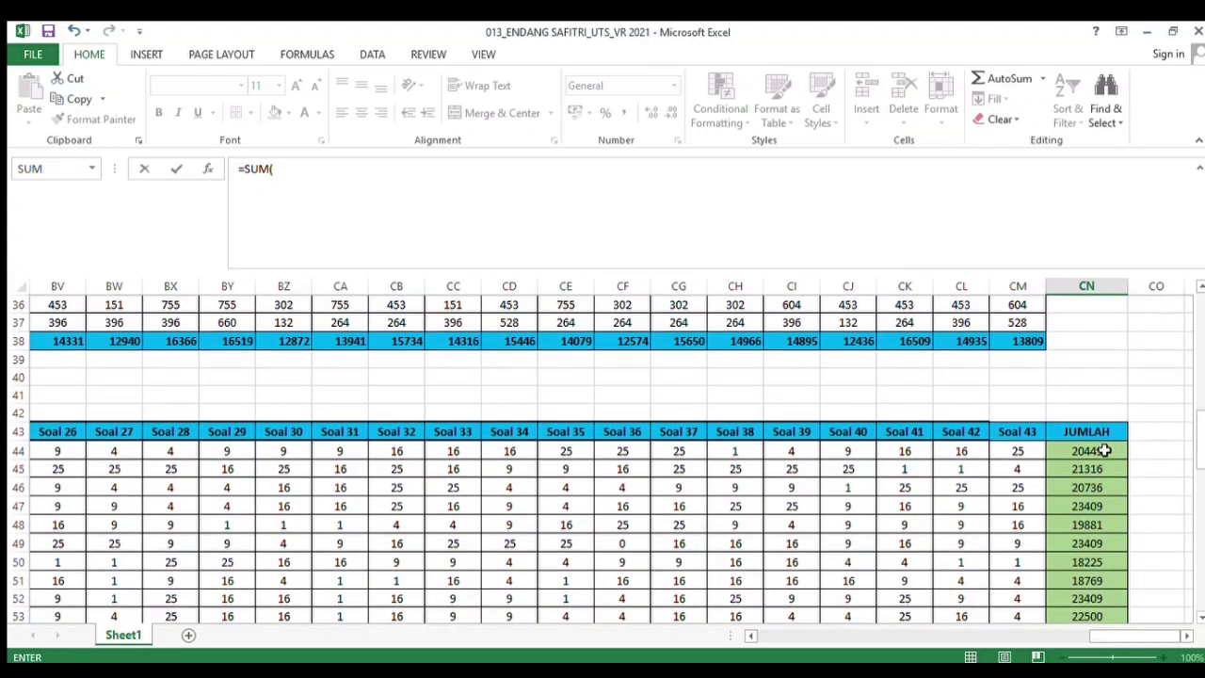
{"action": "left_click_drag", "start_coordinate": [1104, 451], "coordinate": [1081, 576]}
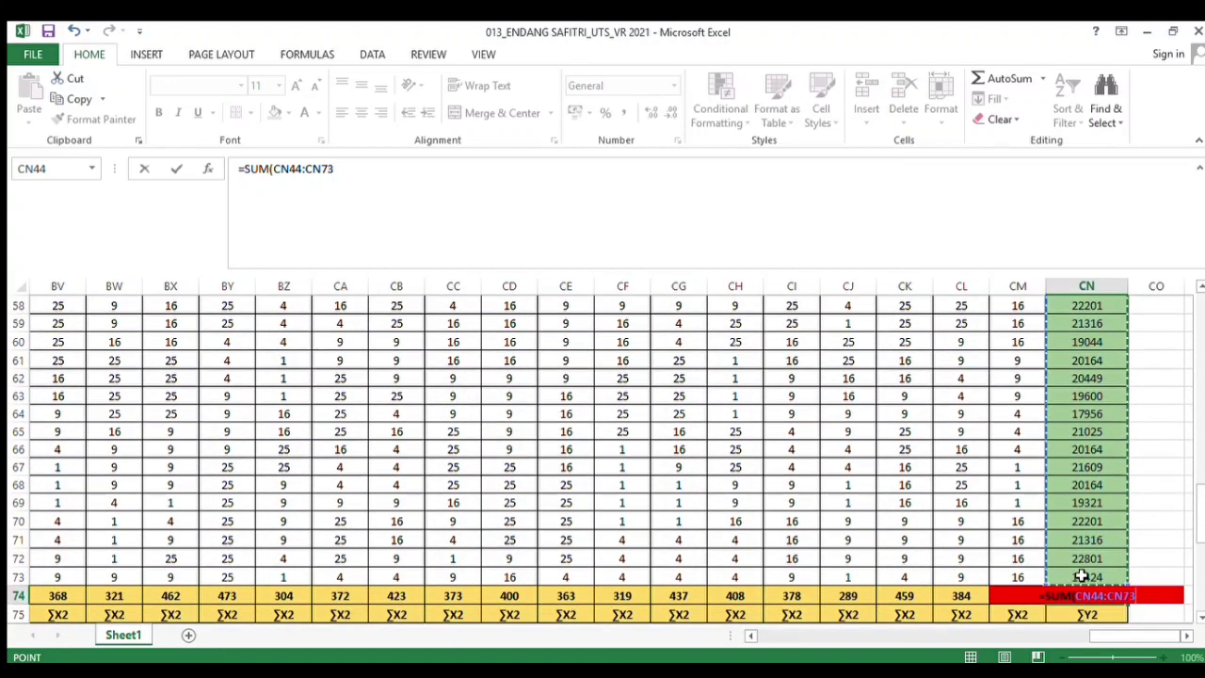
{"action": "key", "text": "Return"}
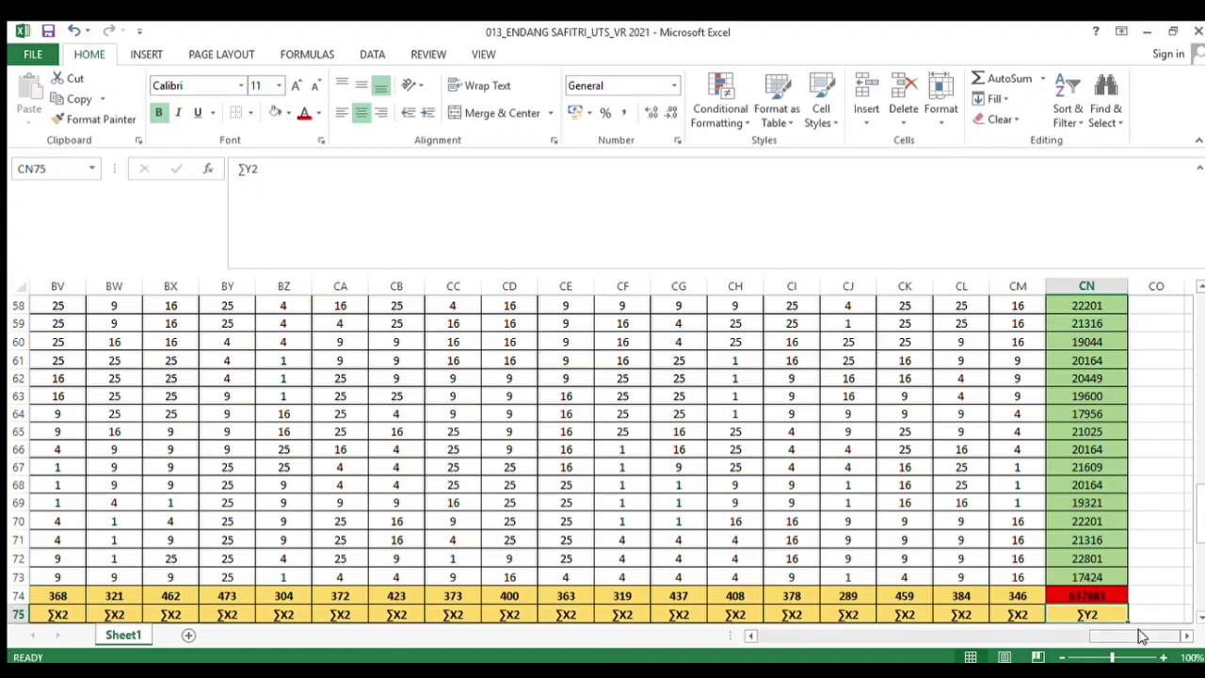
In the validity table's ∑X row under Soal 1, enter the formula =SUM(B8:B37)
{"action": "left_click_drag", "start_coordinate": [1125, 635], "coordinate": [780, 634]}
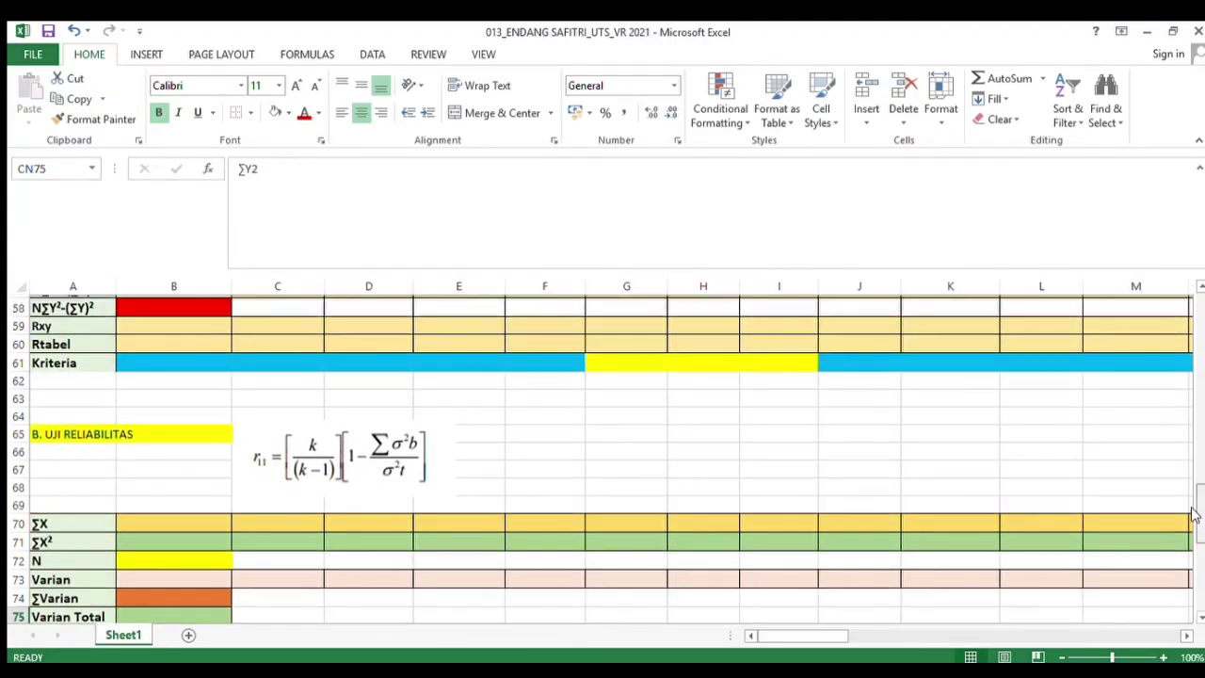
{"action": "left_click_drag", "start_coordinate": [1193, 498], "coordinate": [1202, 432]}
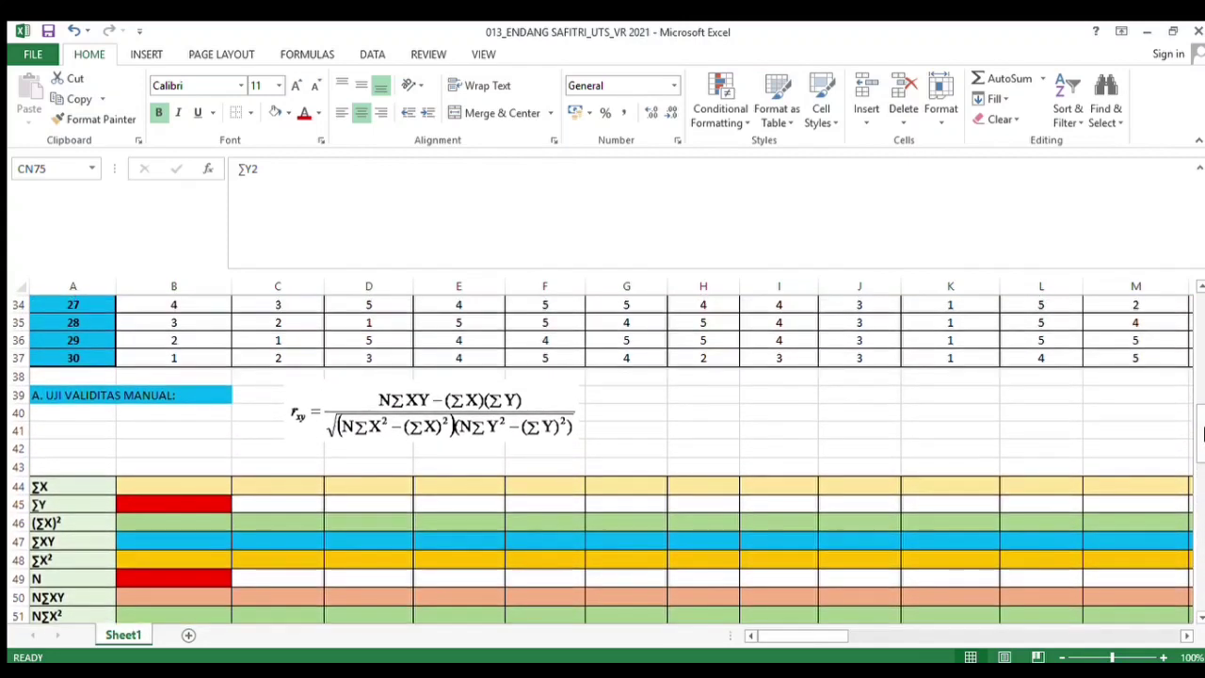
{"action": "left_click", "coordinate": [380, 425]}
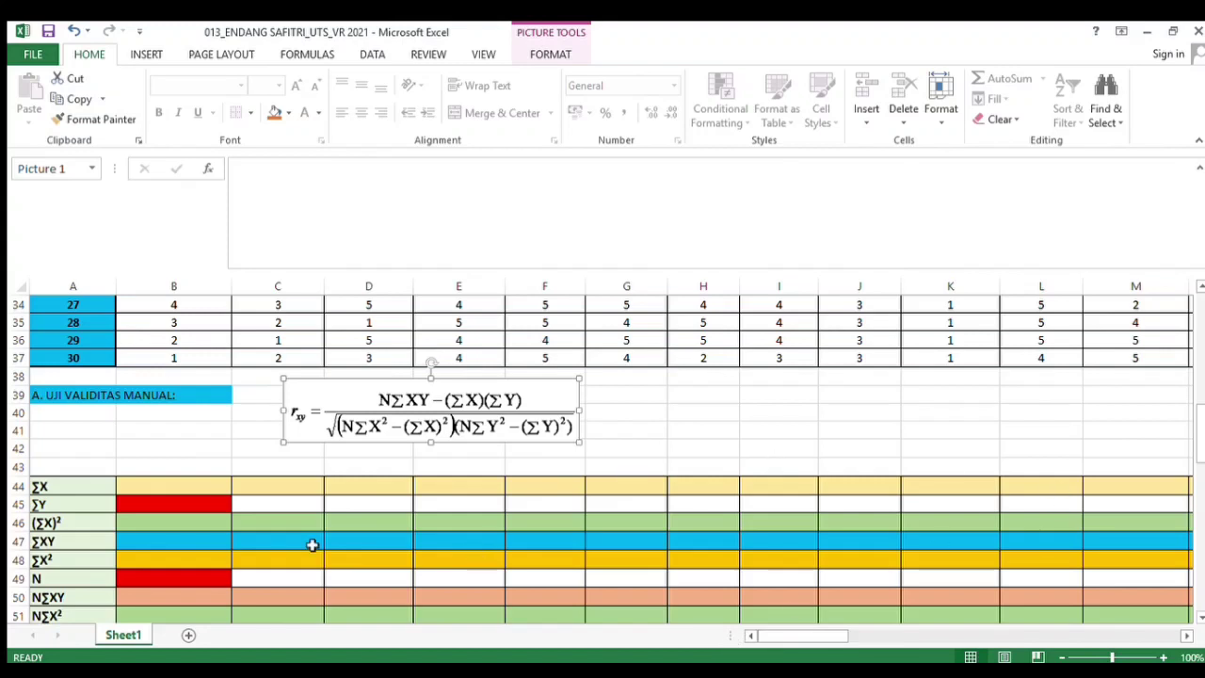
{"action": "left_click", "coordinate": [56, 488]}
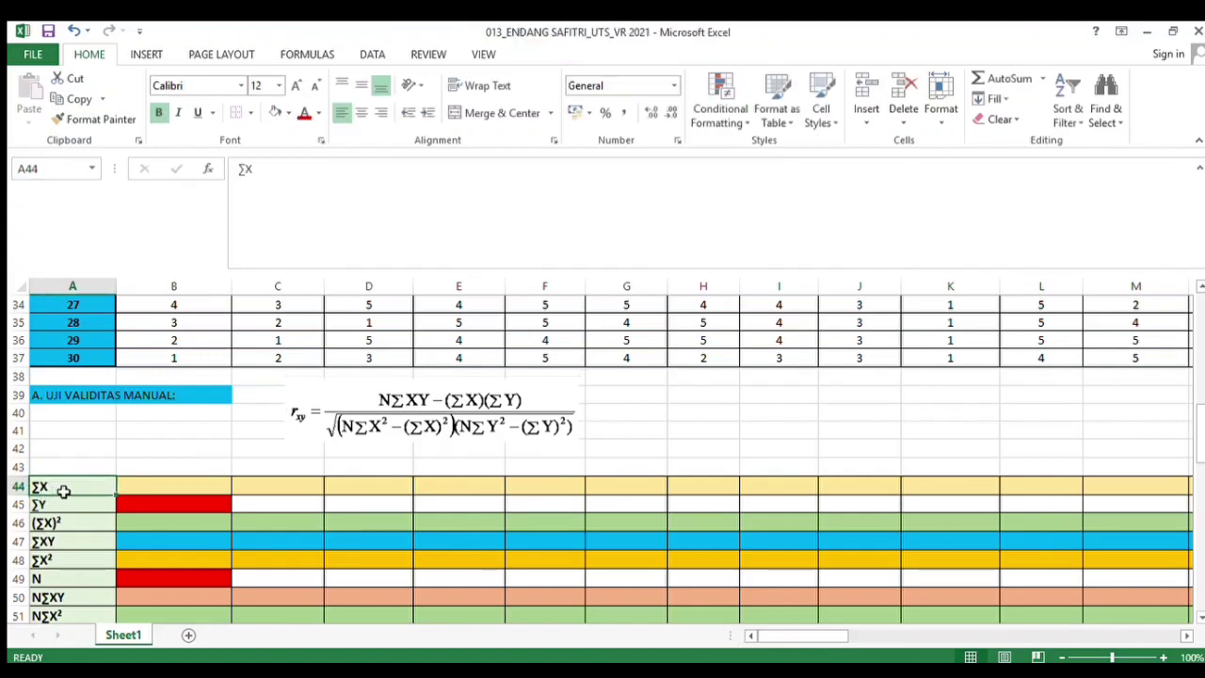
{"action": "left_click", "coordinate": [195, 489]}
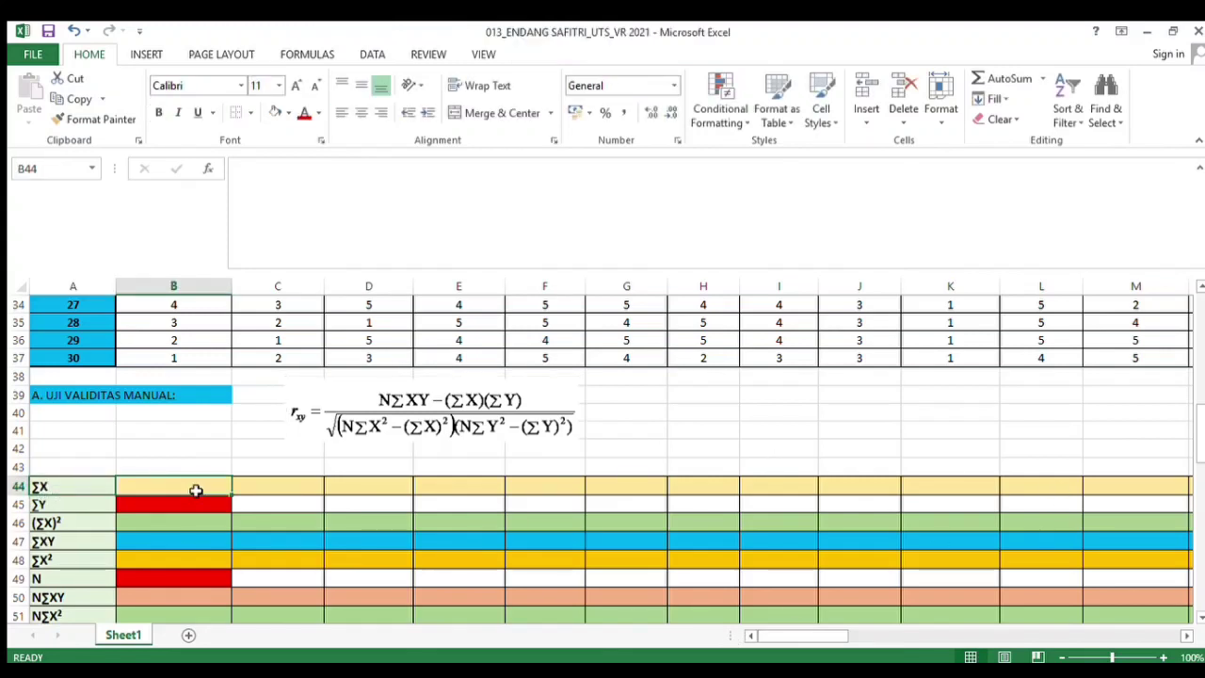
{"action": "type", "text": "="}
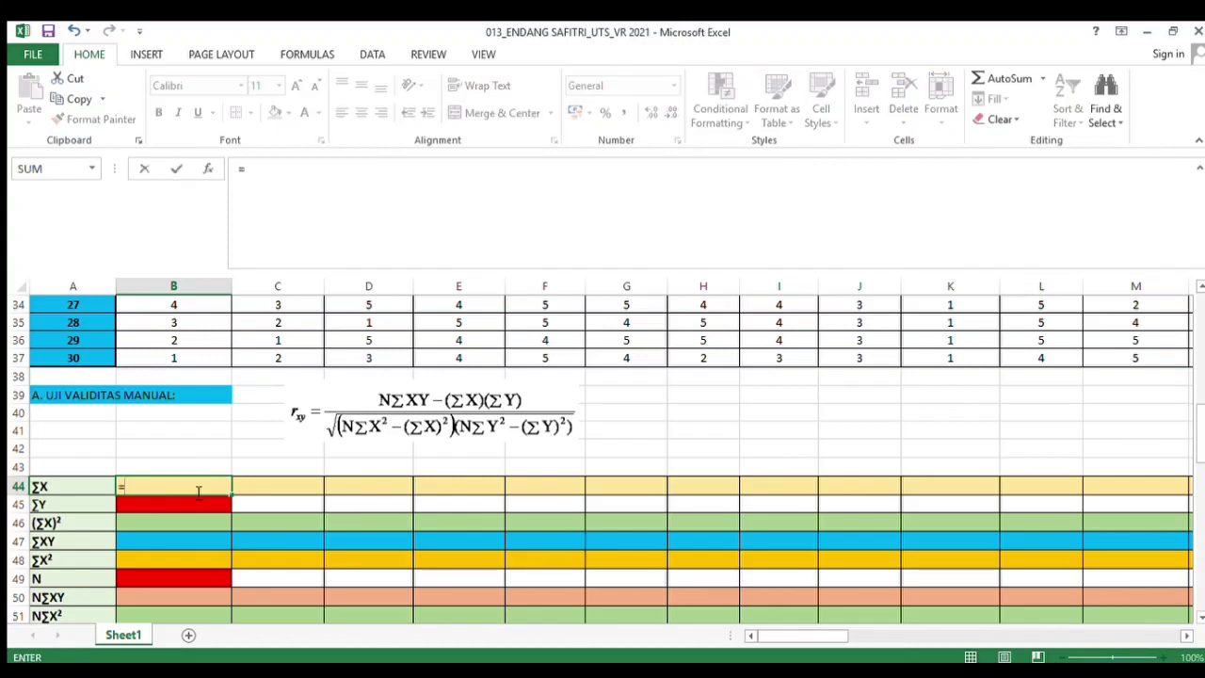
{"action": "type", "text": "SUM("}
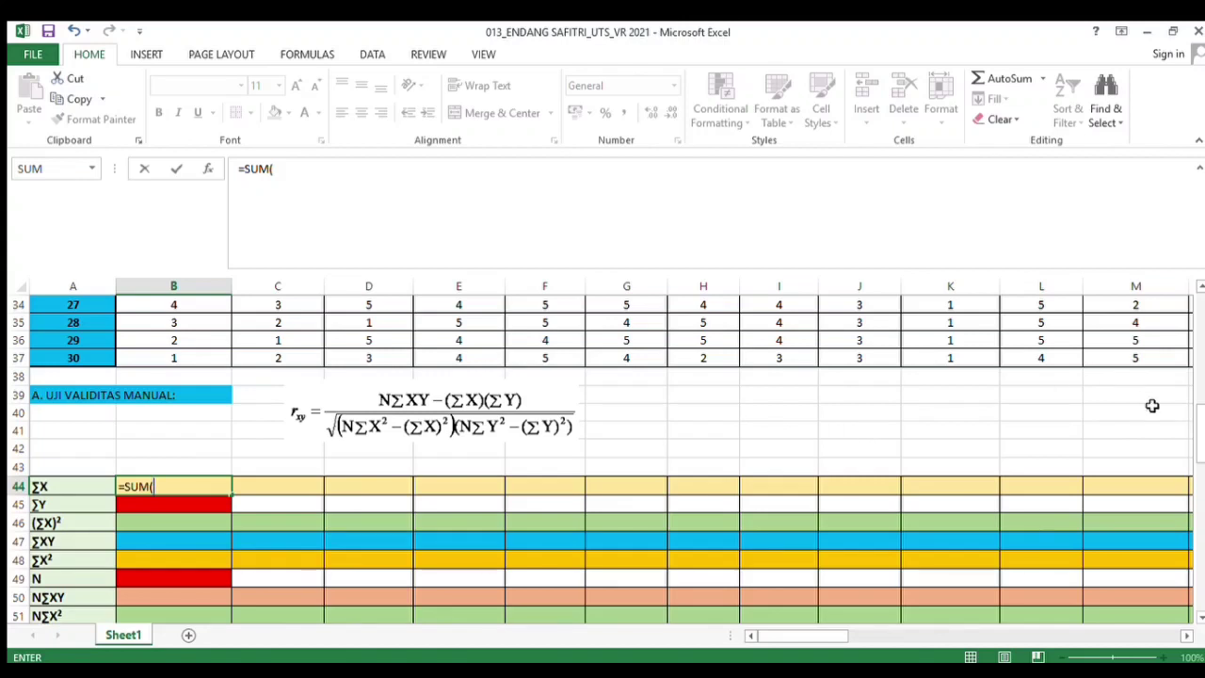
{"action": "left_click_drag", "start_coordinate": [1196, 439], "coordinate": [1202, 327]}
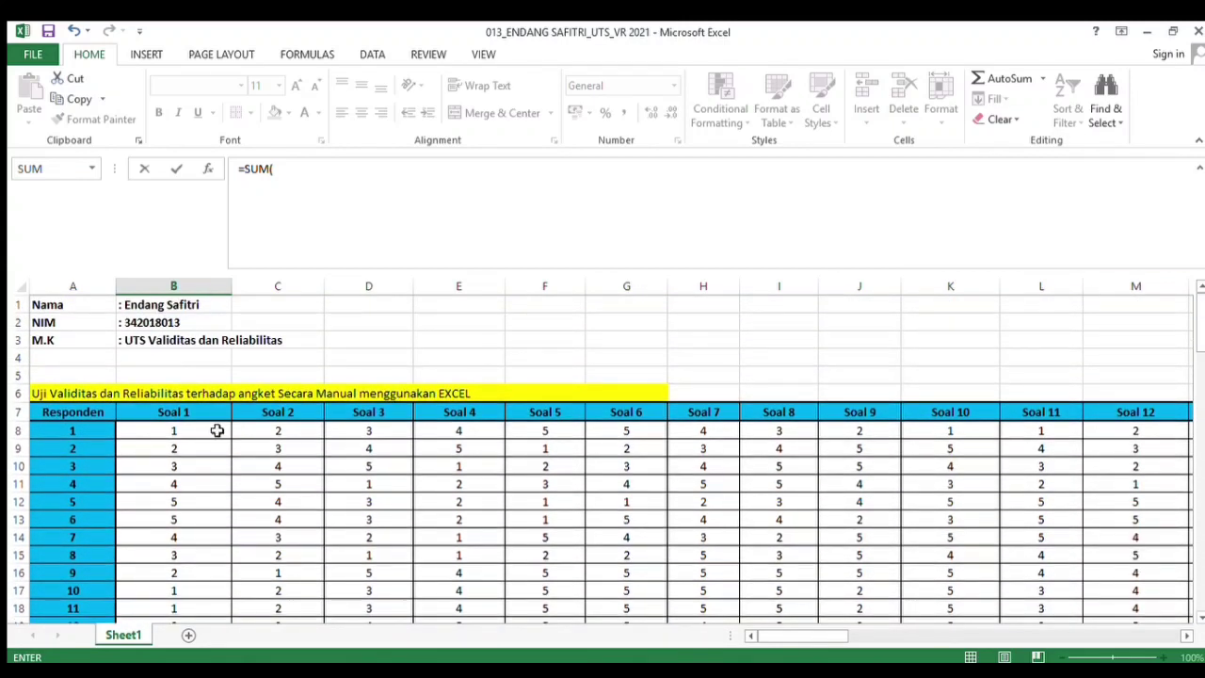
{"action": "left_click_drag", "start_coordinate": [215, 431], "coordinate": [192, 538]}
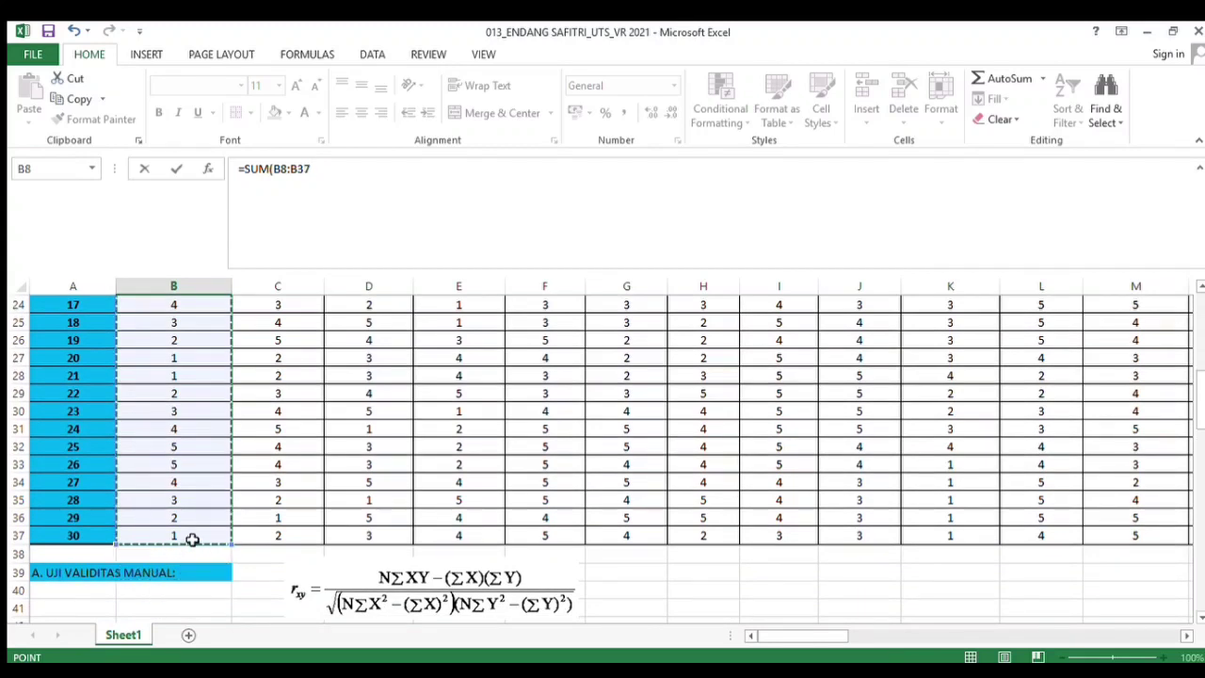
{"action": "key", "text": "Return"}
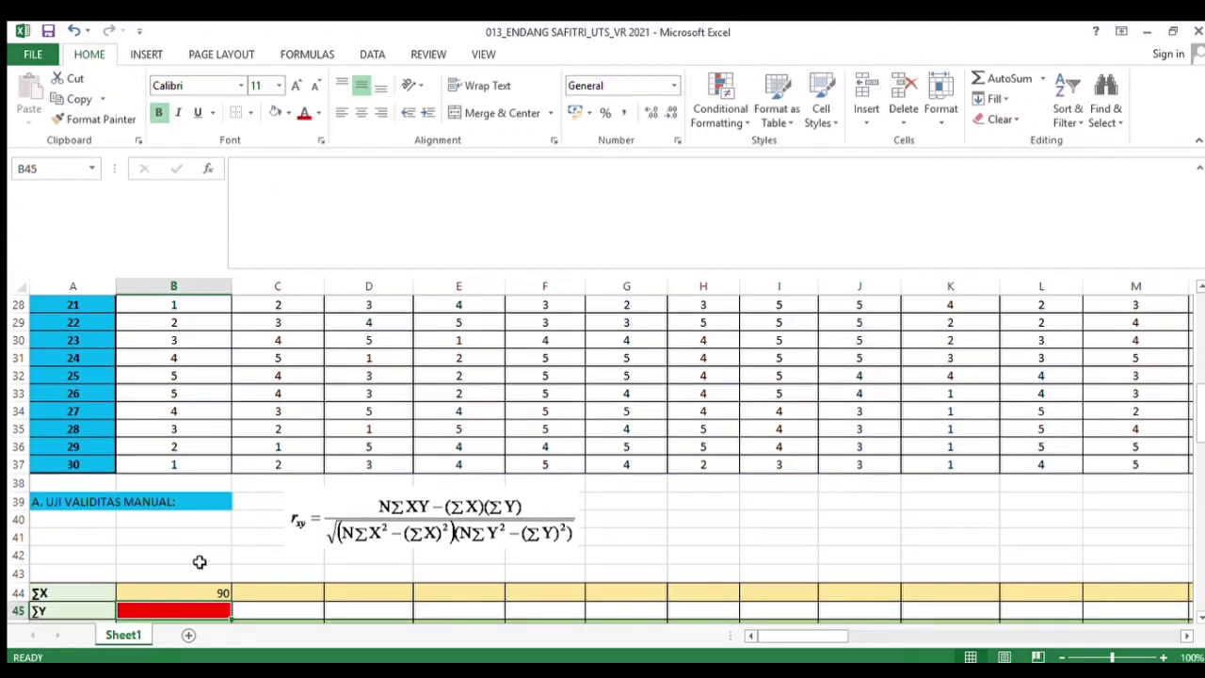
Copy the ∑X formula across the row through the Soal 43 column
{"action": "left_click", "coordinate": [203, 584]}
{"action": "scroll", "coordinate": [203, 584], "scroll_direction": "down", "scroll_amount": 4}
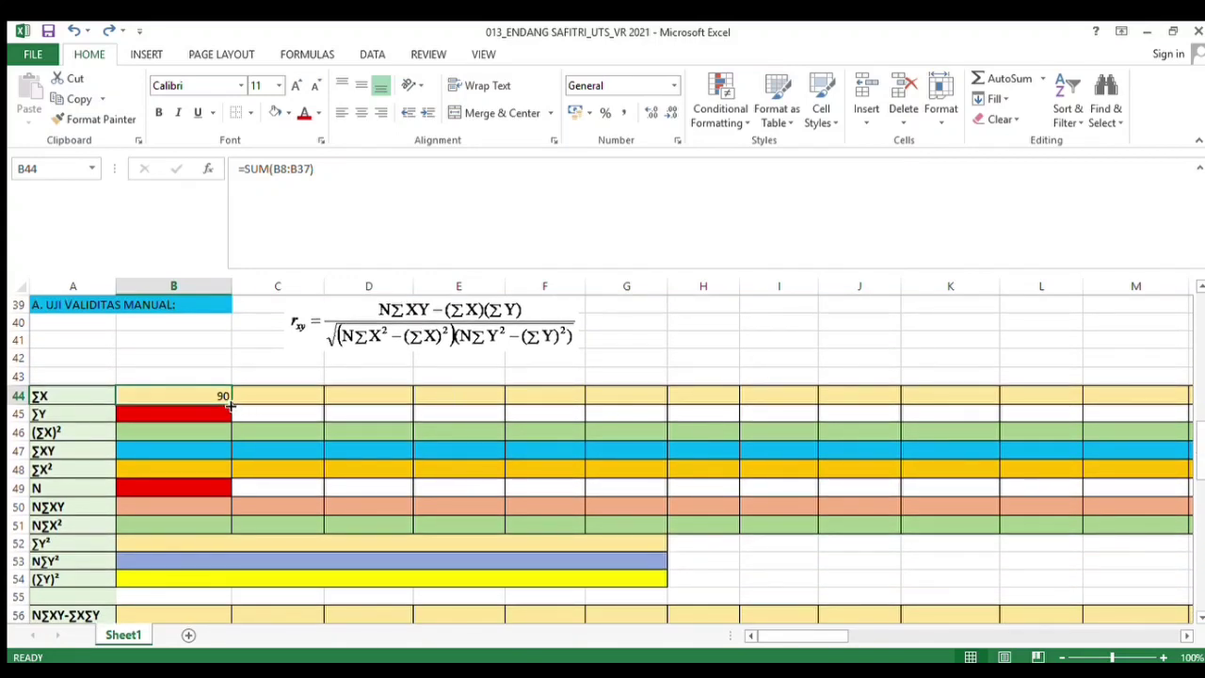
{"action": "left_click_drag", "start_coordinate": [230, 405], "coordinate": [970, 407]}
{"action": "left_click_drag", "start_coordinate": [1043, 406], "coordinate": [879, 397]}
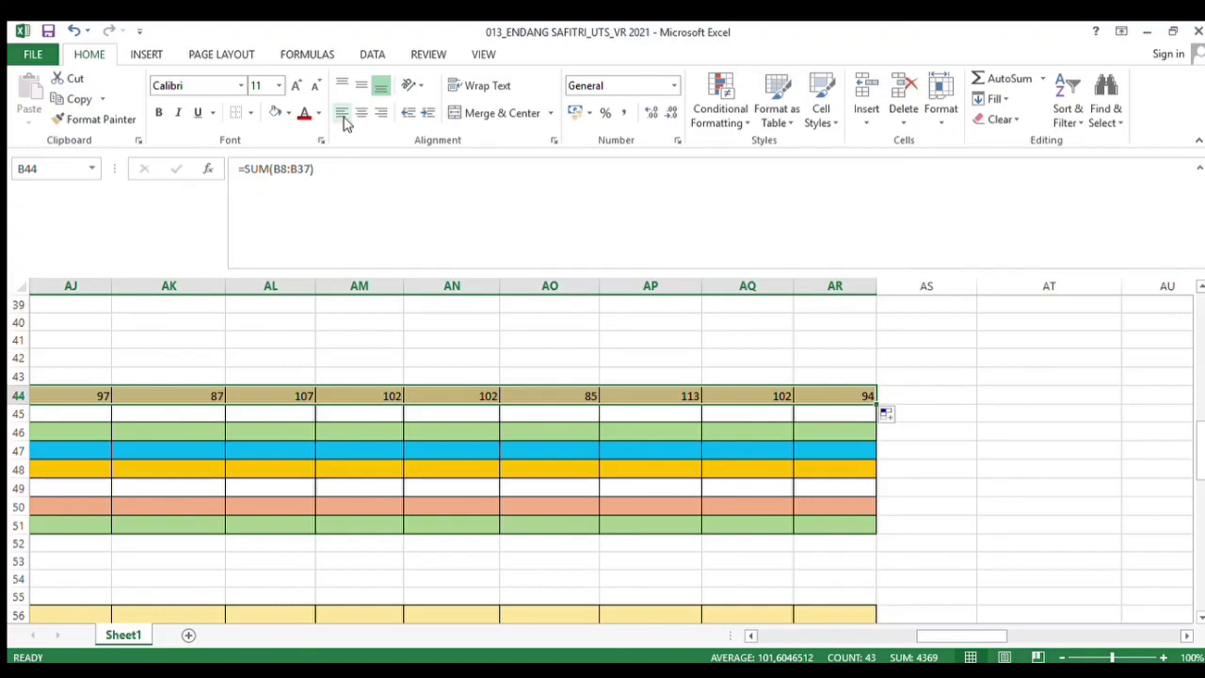
{"action": "key", "text": "ctrl+BackSpace"}
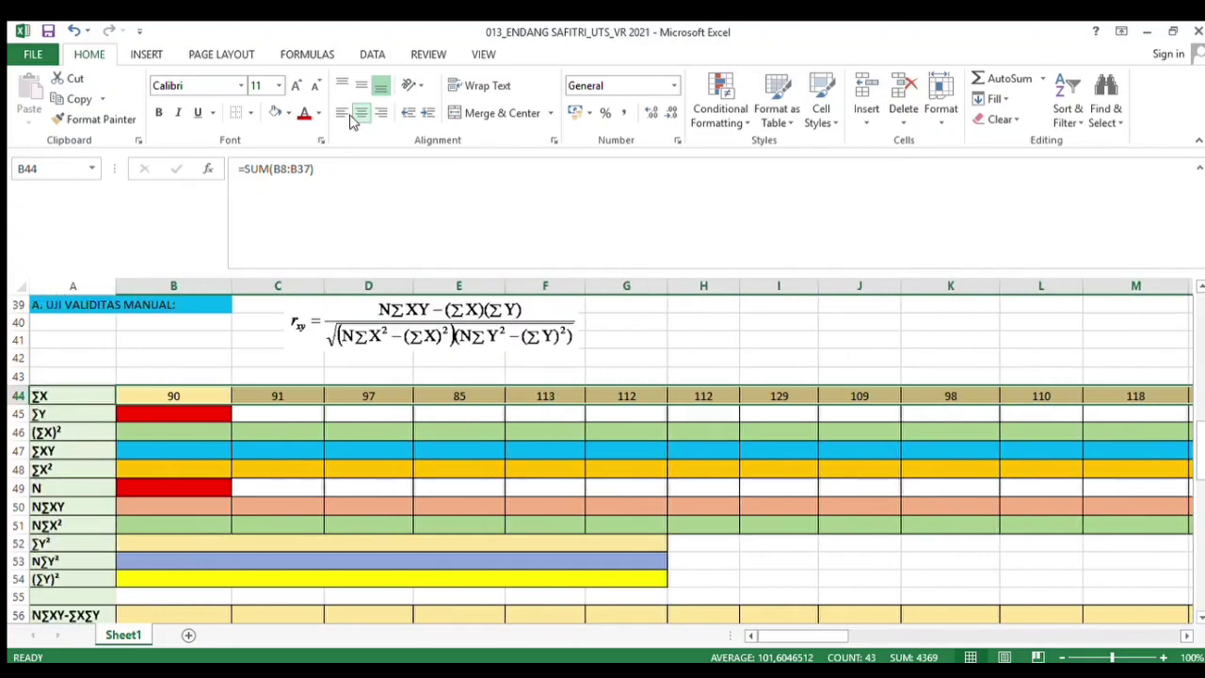
In the ∑Y row, enter the formula =SUM(AS8:AS37) to total the respondents' scores
{"action": "left_click", "coordinate": [142, 417]}
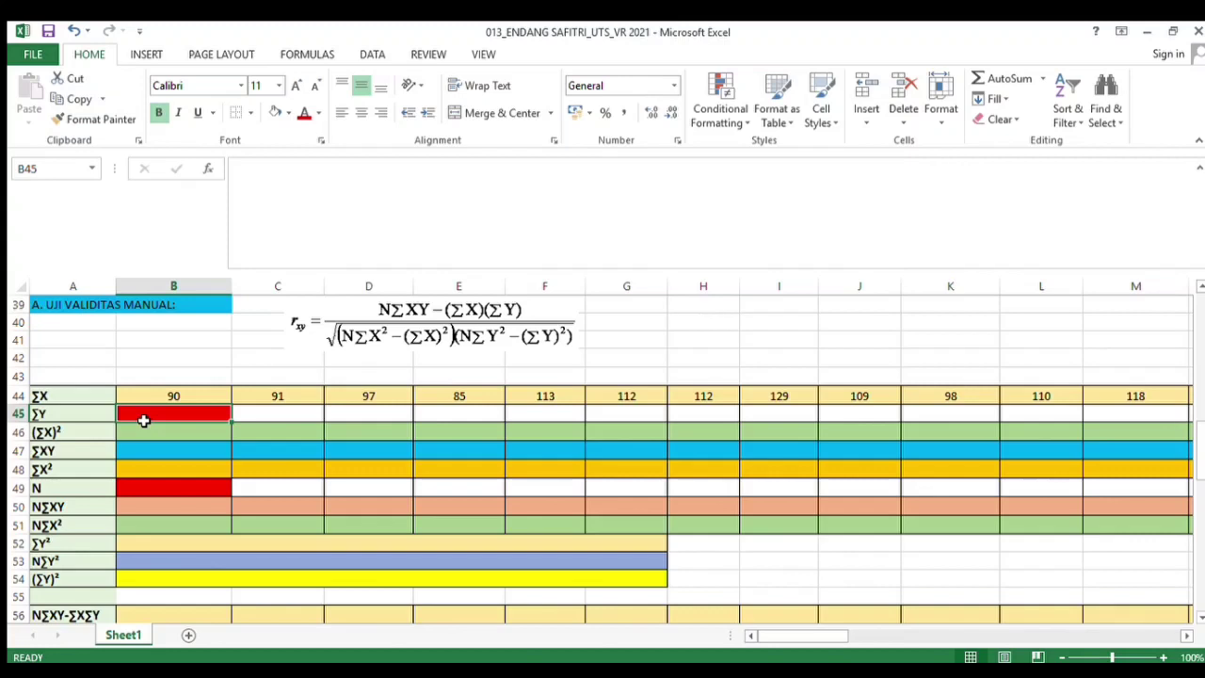
{"action": "type", "text": "="}
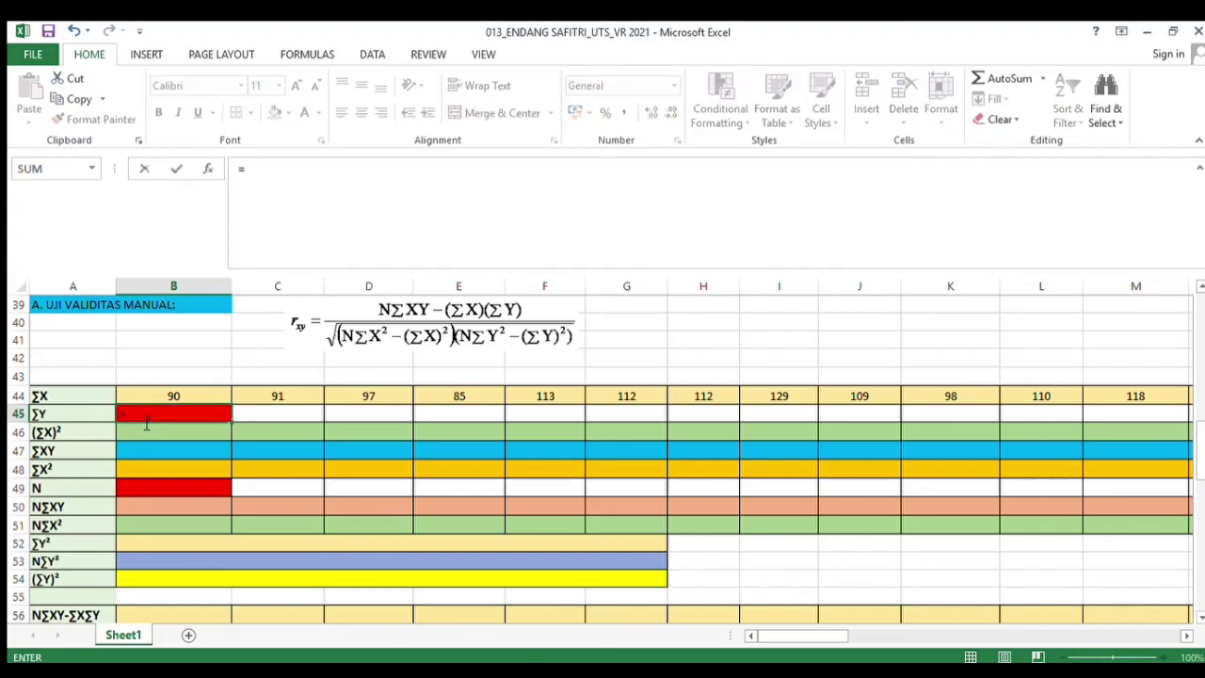
{"action": "type", "text": "SUM("}
{"action": "left_click_drag", "start_coordinate": [1191, 483], "coordinate": [1197, 400]}
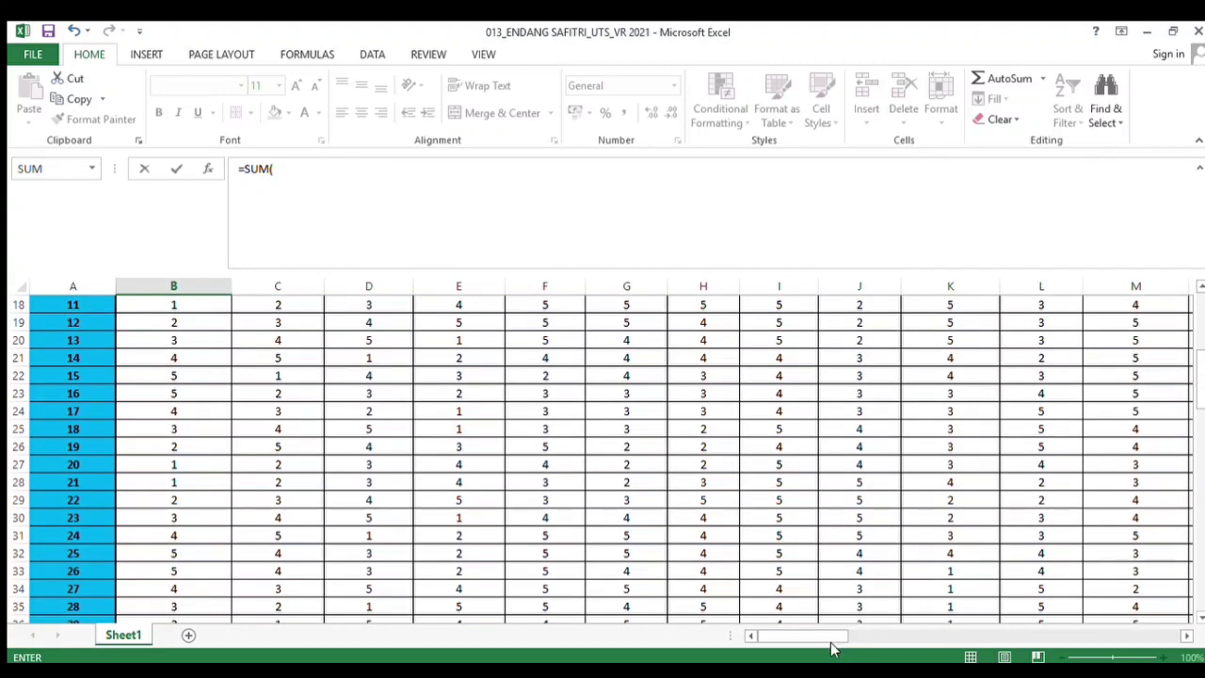
{"action": "left_click_drag", "start_coordinate": [828, 639], "coordinate": [997, 644]}
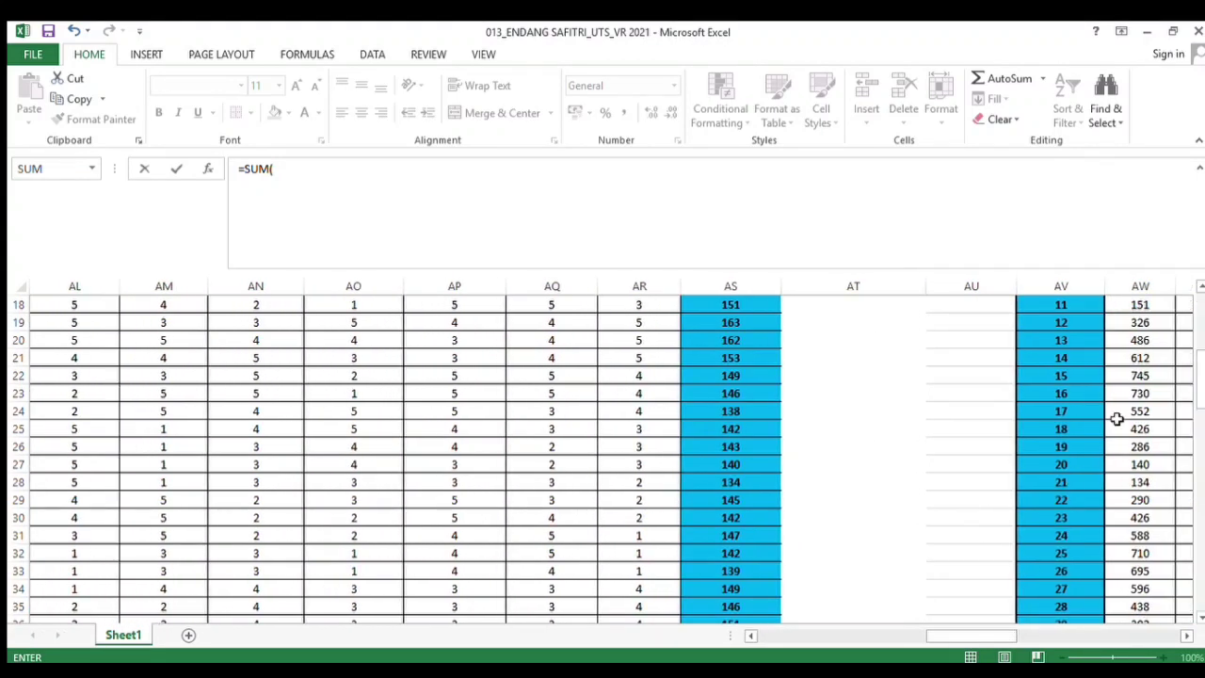
{"action": "left_click_drag", "start_coordinate": [1196, 390], "coordinate": [1200, 353]}
{"action": "left_click_drag", "start_coordinate": [755, 378], "coordinate": [728, 573]}
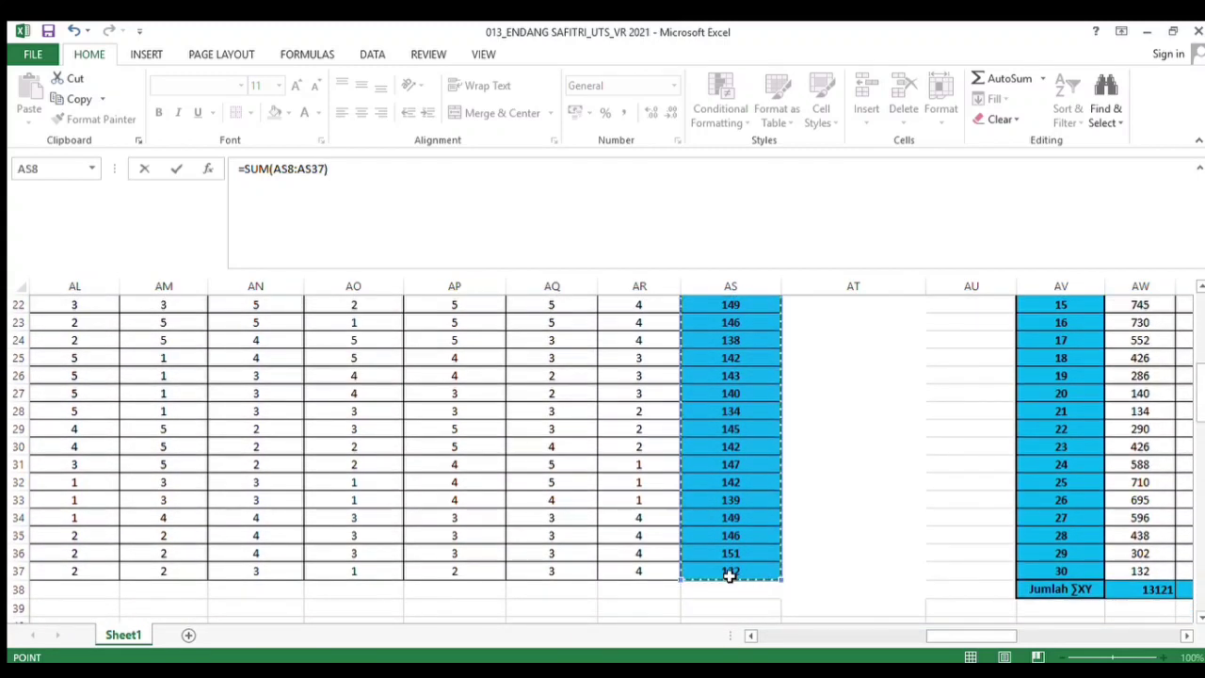
{"action": "key", "text": "Return"}
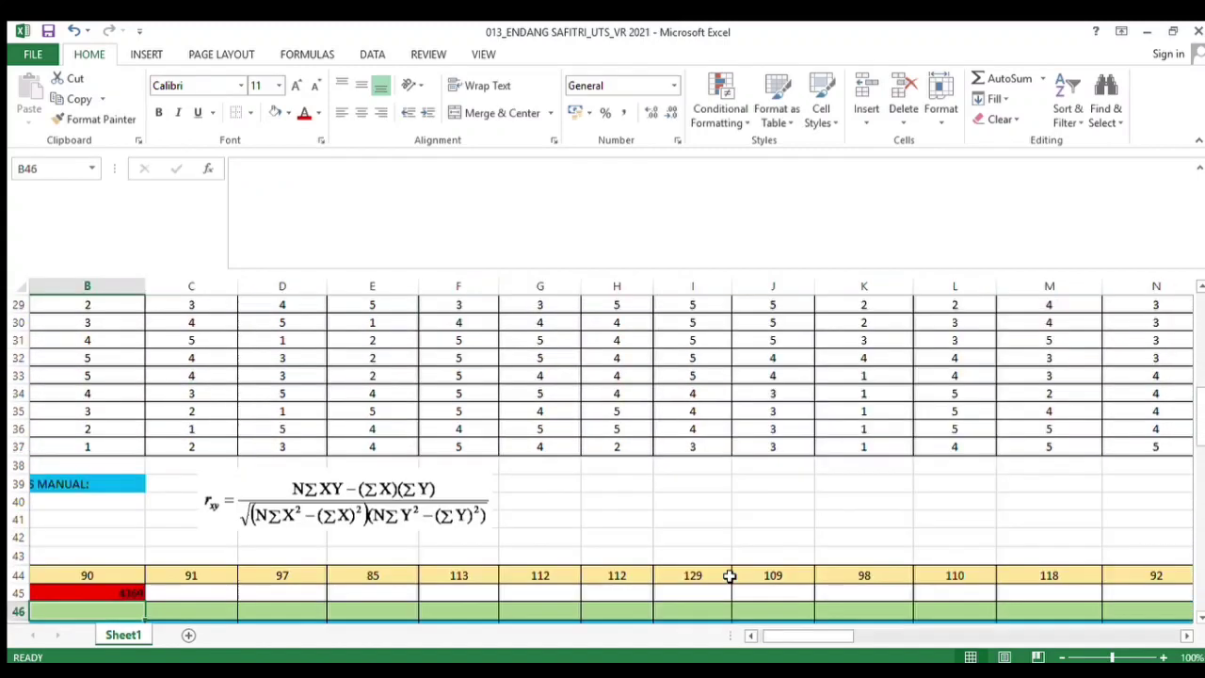
Center-align the ∑Y cell and remove its red fill colour
{"action": "left_click", "coordinate": [81, 600]}
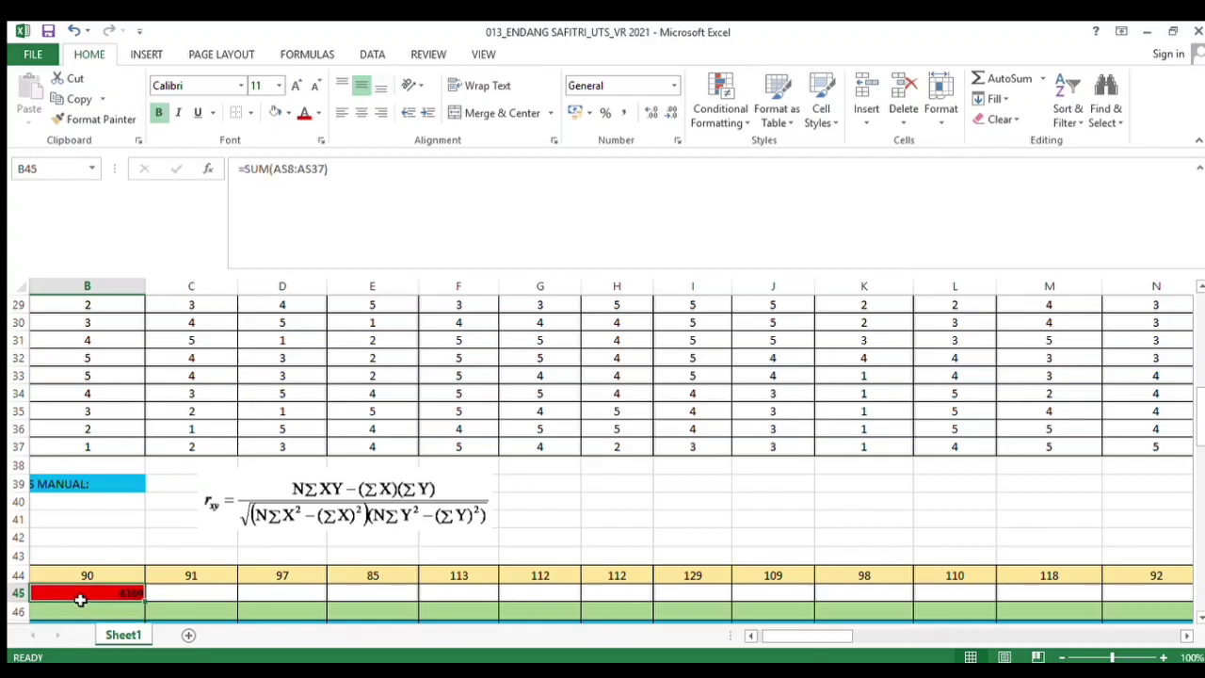
{"action": "left_click", "coordinate": [362, 113]}
{"action": "left_click", "coordinate": [182, 595]}
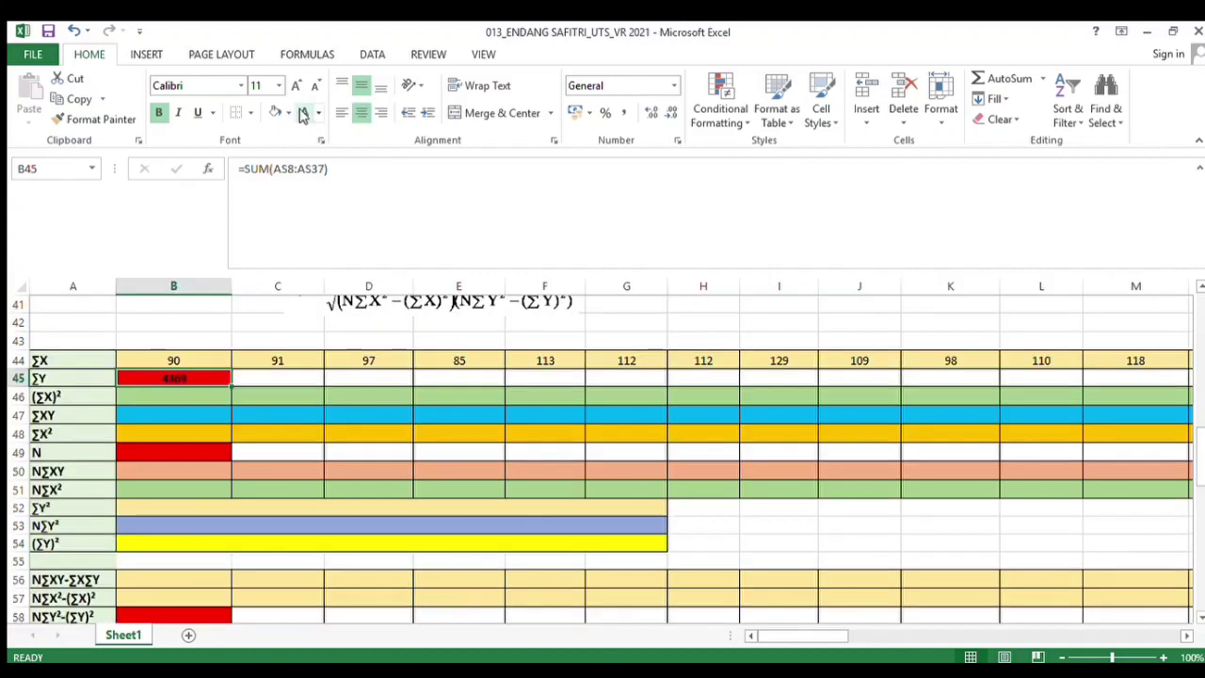
{"action": "left_click", "coordinate": [274, 112]}
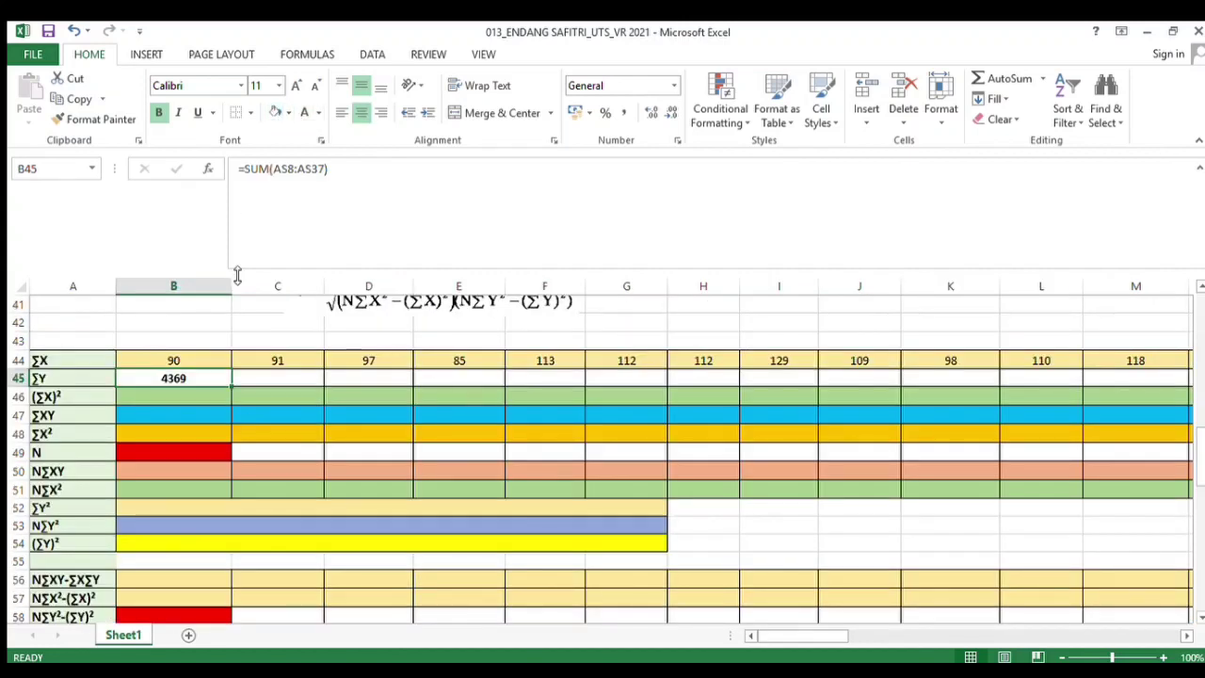
{"action": "left_click", "coordinate": [250, 344]}
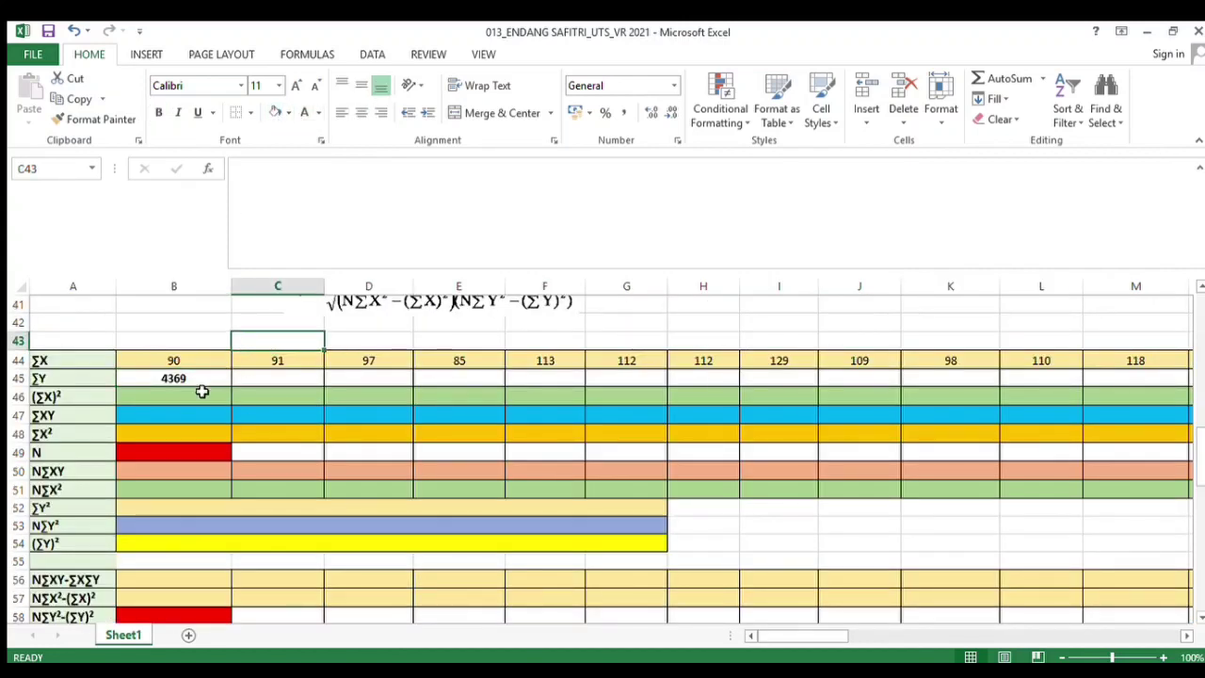
In the (∑X)² row under Soal 1, enter the formula =B44*B44
{"action": "left_click", "coordinate": [201, 392]}
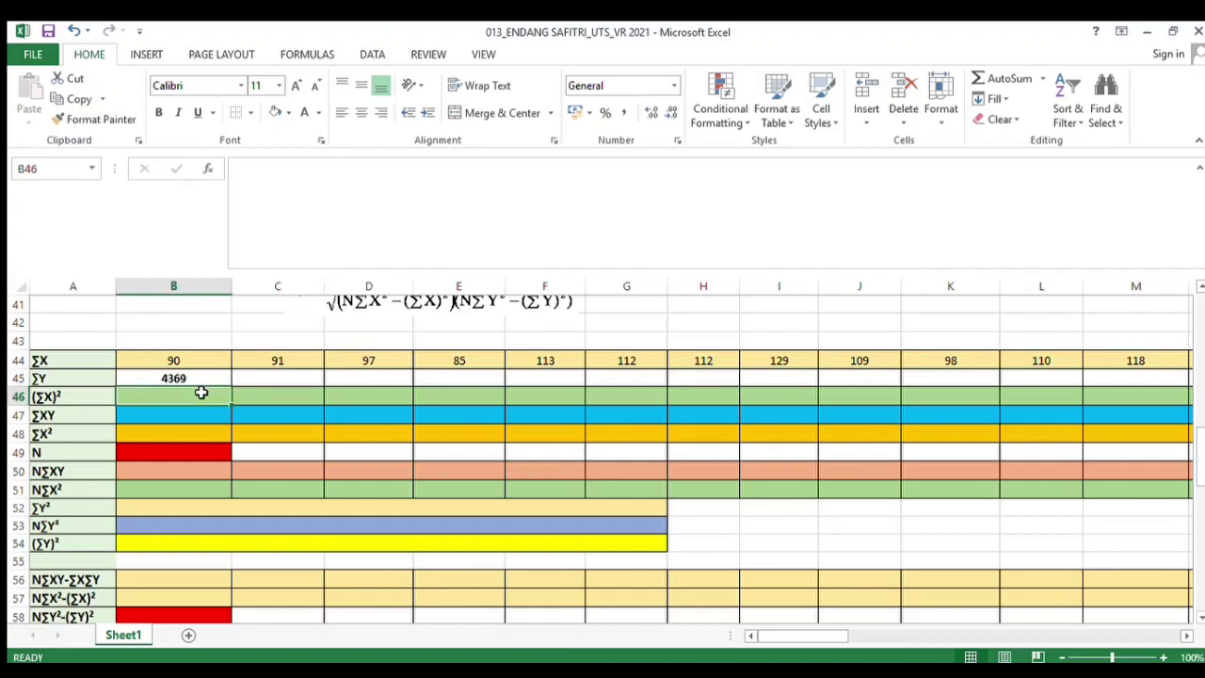
{"action": "type", "text": "="}
{"action": "left_click", "coordinate": [194, 364]}
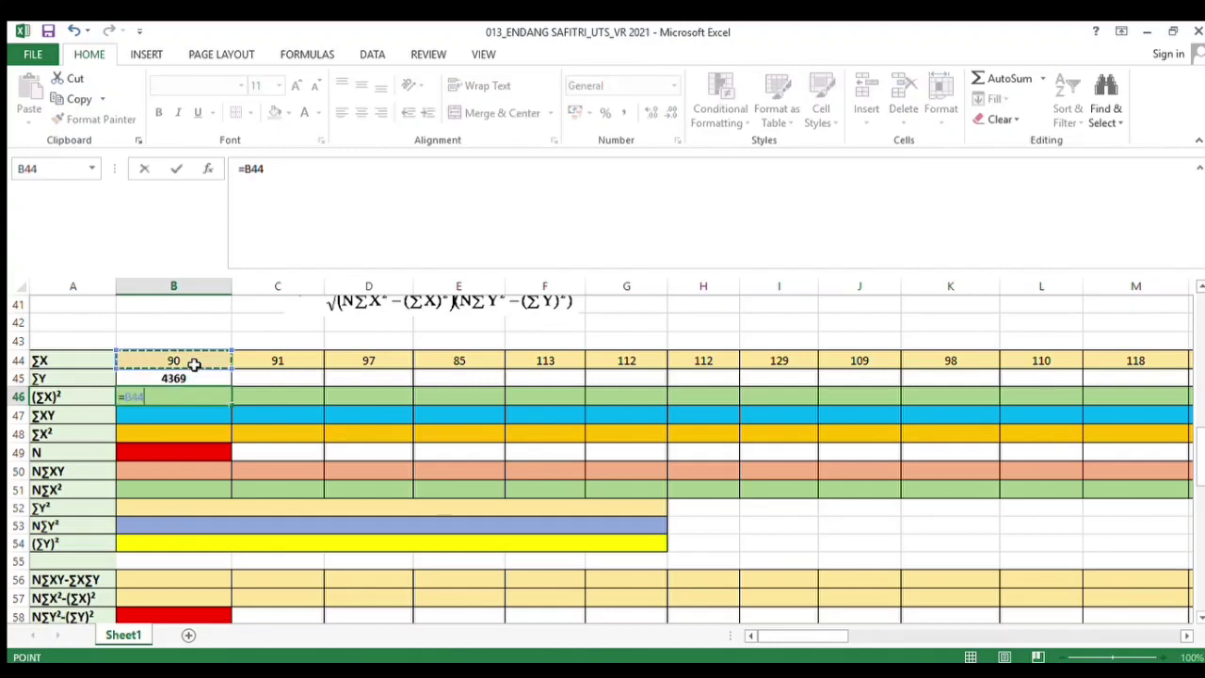
{"action": "type", "text": "*"}
{"action": "left_click", "coordinate": [196, 360]}
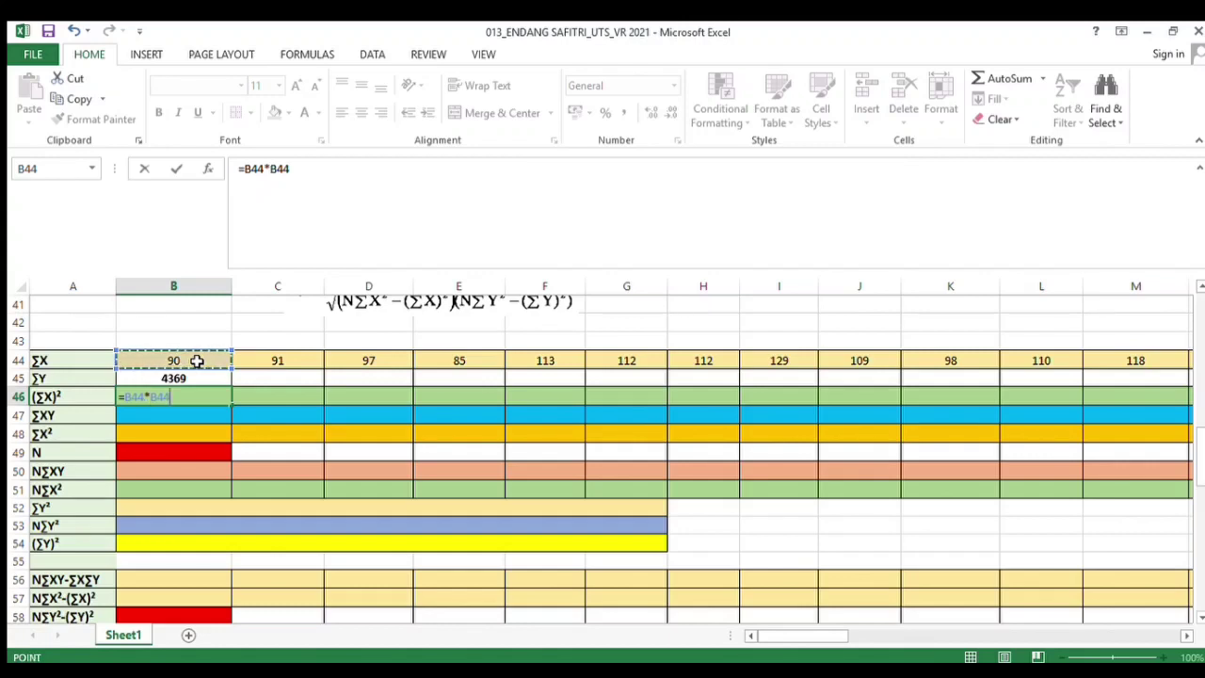
{"action": "key", "text": "Return"}
Copy the (∑X)² formula across the row through the Soal 43 column and center-align the row
{"action": "left_click", "coordinate": [209, 397]}
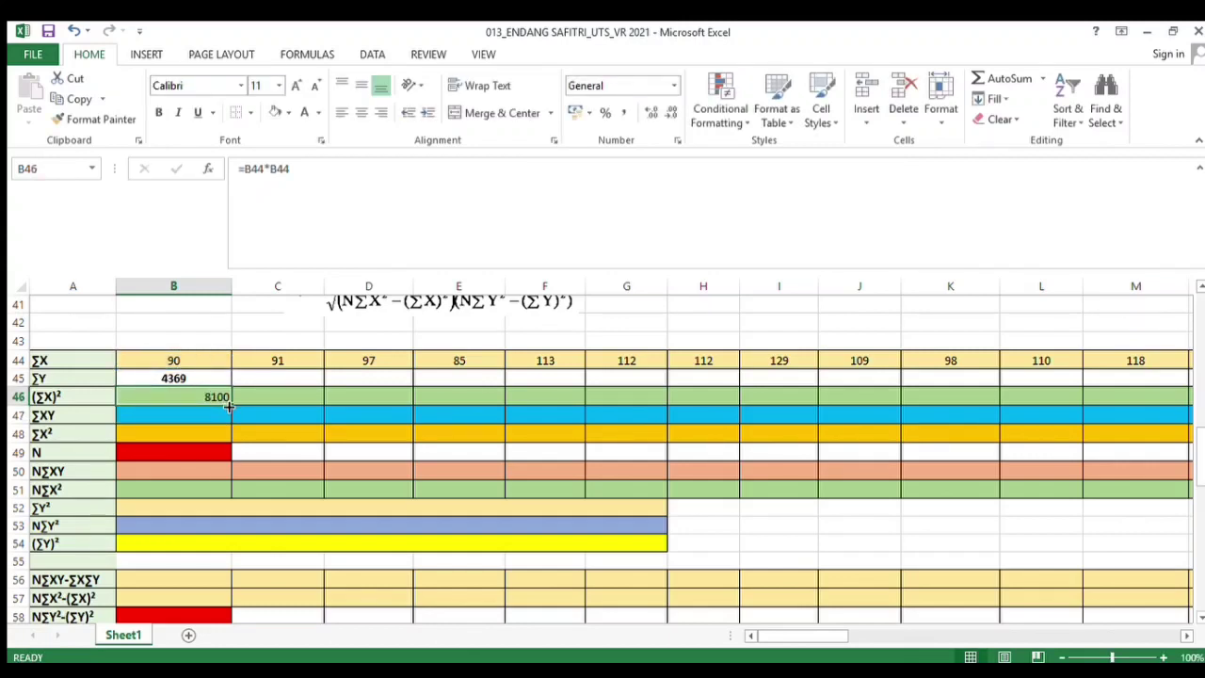
{"action": "left_click_drag", "start_coordinate": [227, 406], "coordinate": [1065, 397]}
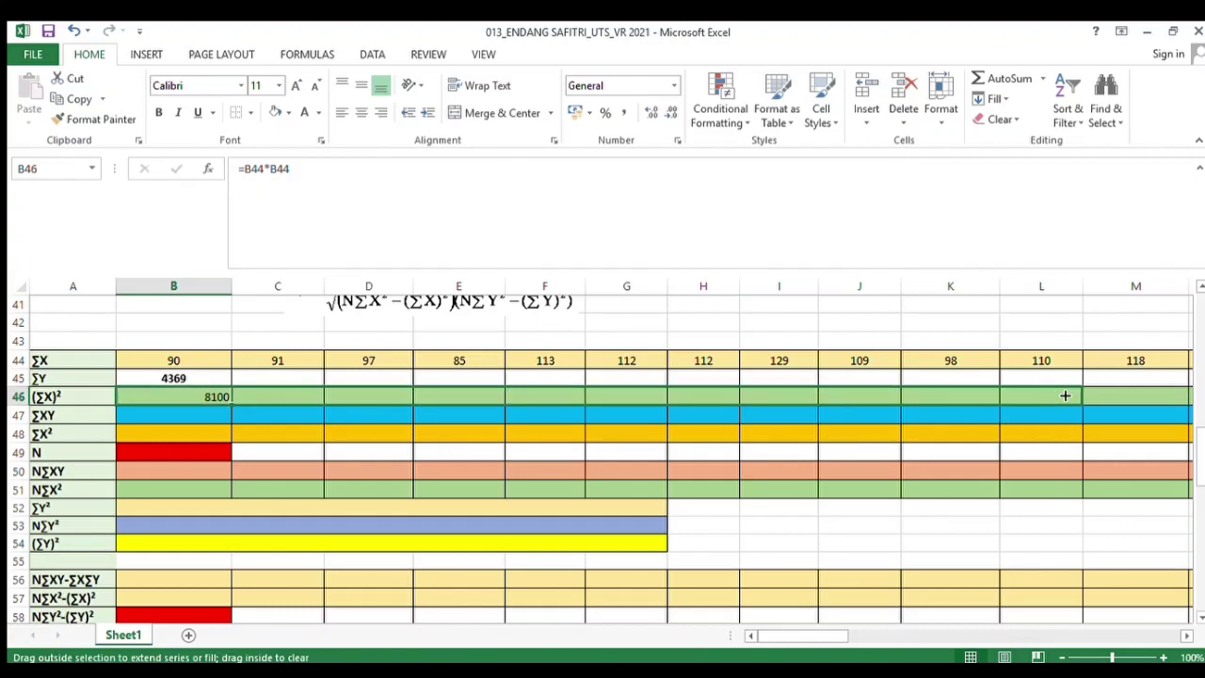
{"action": "left_click_drag", "start_coordinate": [1138, 396], "coordinate": [1181, 395]}
{"action": "left_click_drag", "start_coordinate": [1074, 381], "coordinate": [1073, 380]}
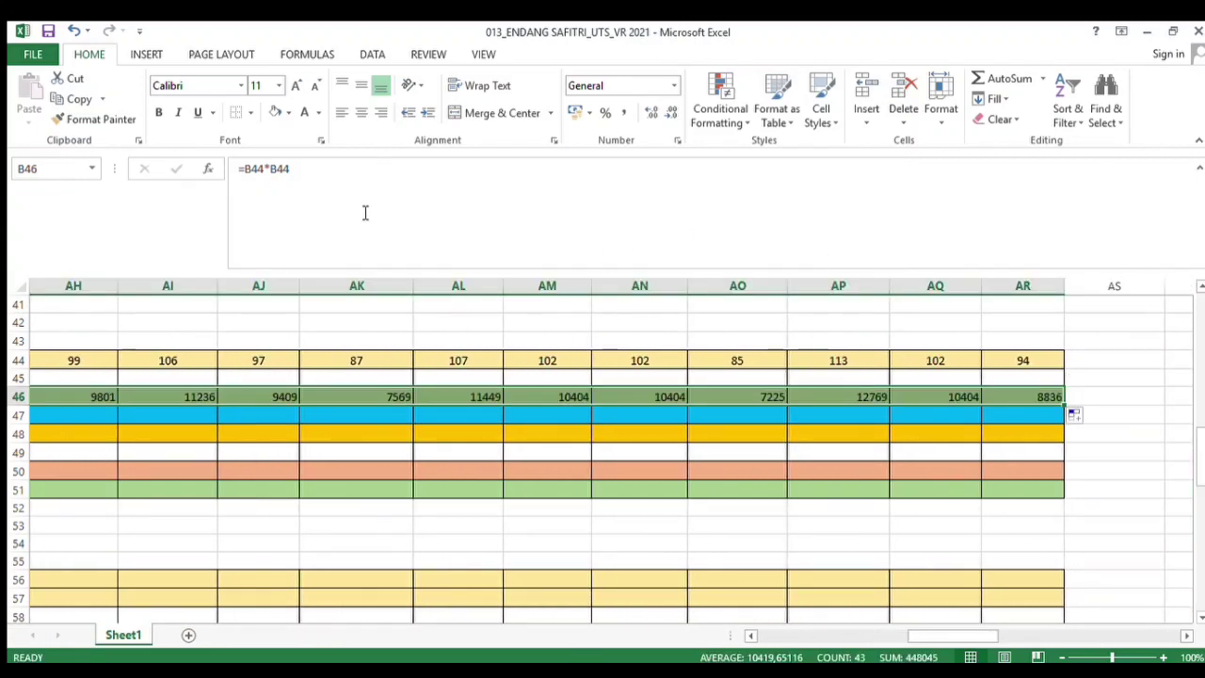
{"action": "left_click", "coordinate": [357, 119]}
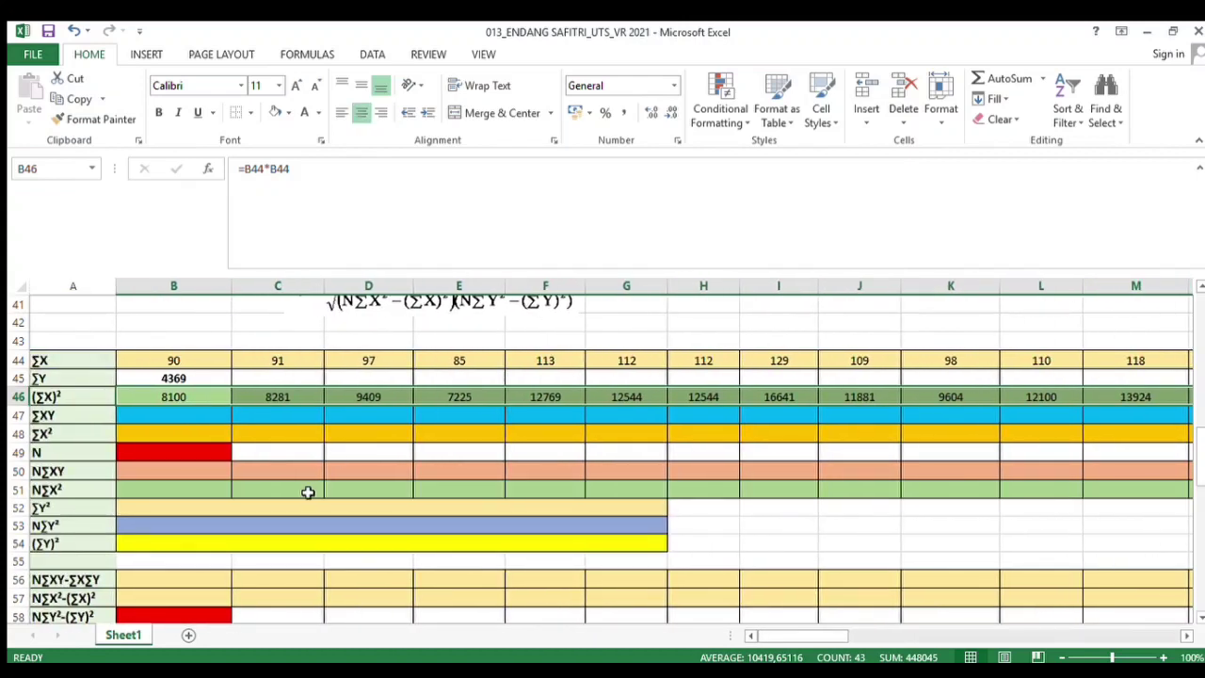
In the ∑XY row under Soal 1, enter a formula referencing the Soal 1 Jumlah ∑XY total, =AW38
{"action": "left_click", "coordinate": [161, 415]}
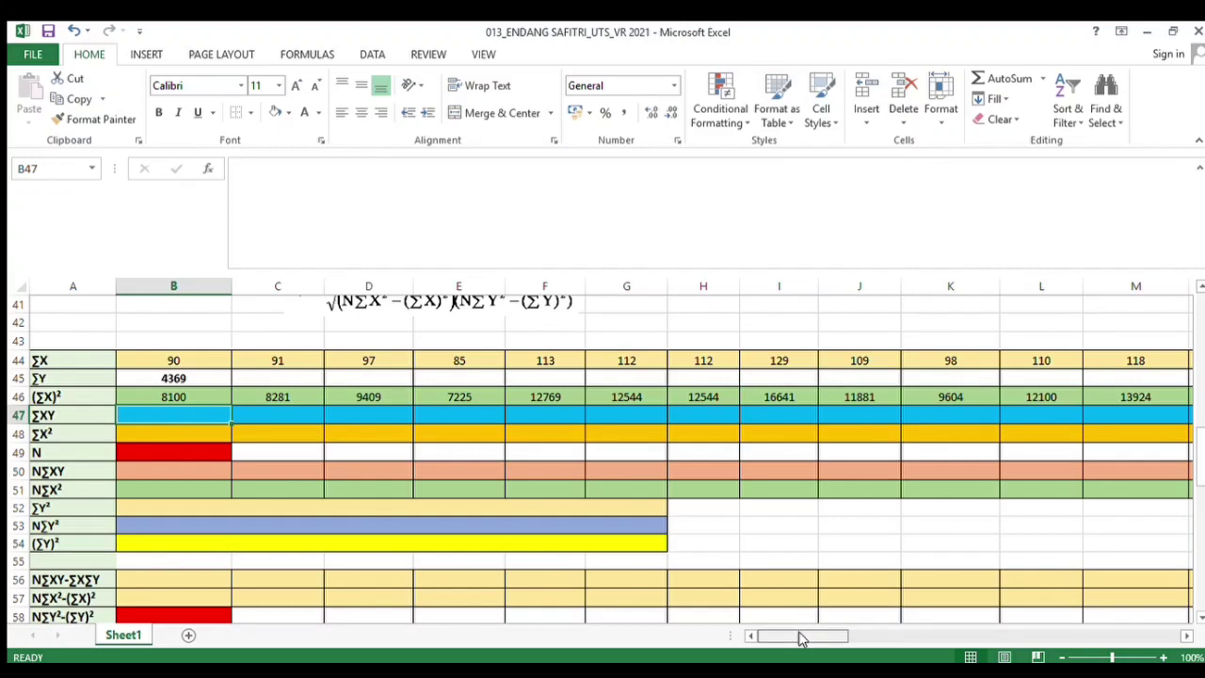
{"action": "left_click_drag", "start_coordinate": [796, 635], "coordinate": [1004, 638]}
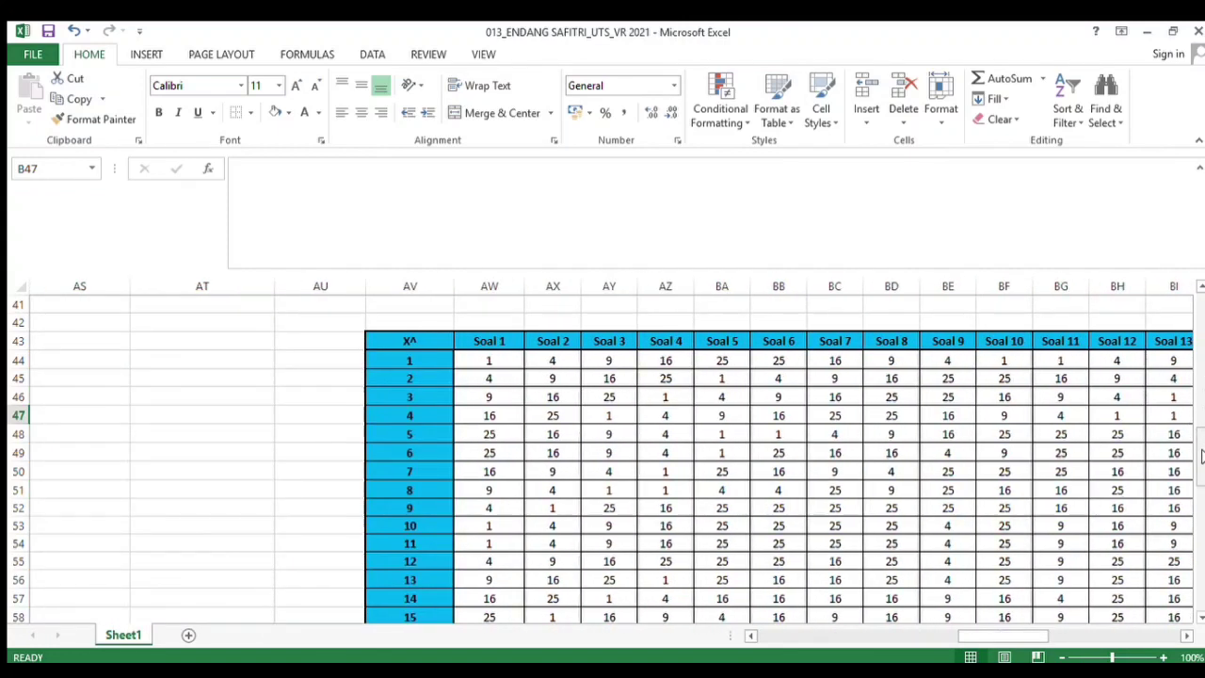
{"action": "left_click_drag", "start_coordinate": [1201, 454], "coordinate": [1201, 400]}
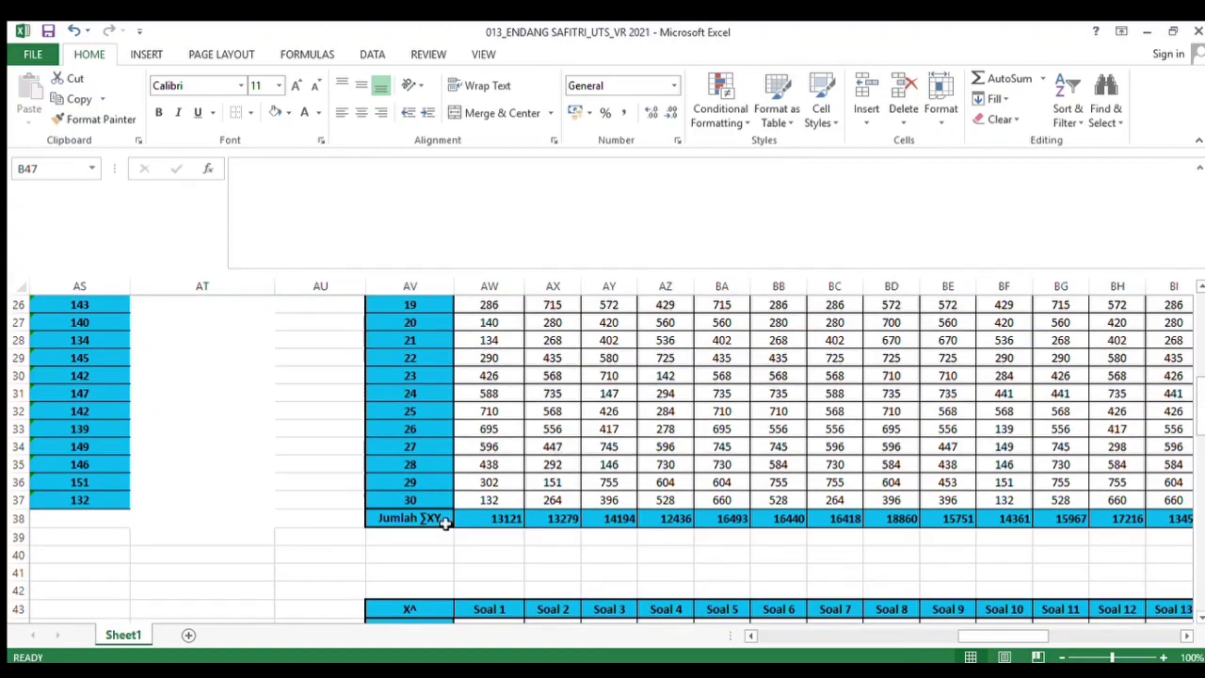
{"action": "left_click", "coordinate": [490, 518]}
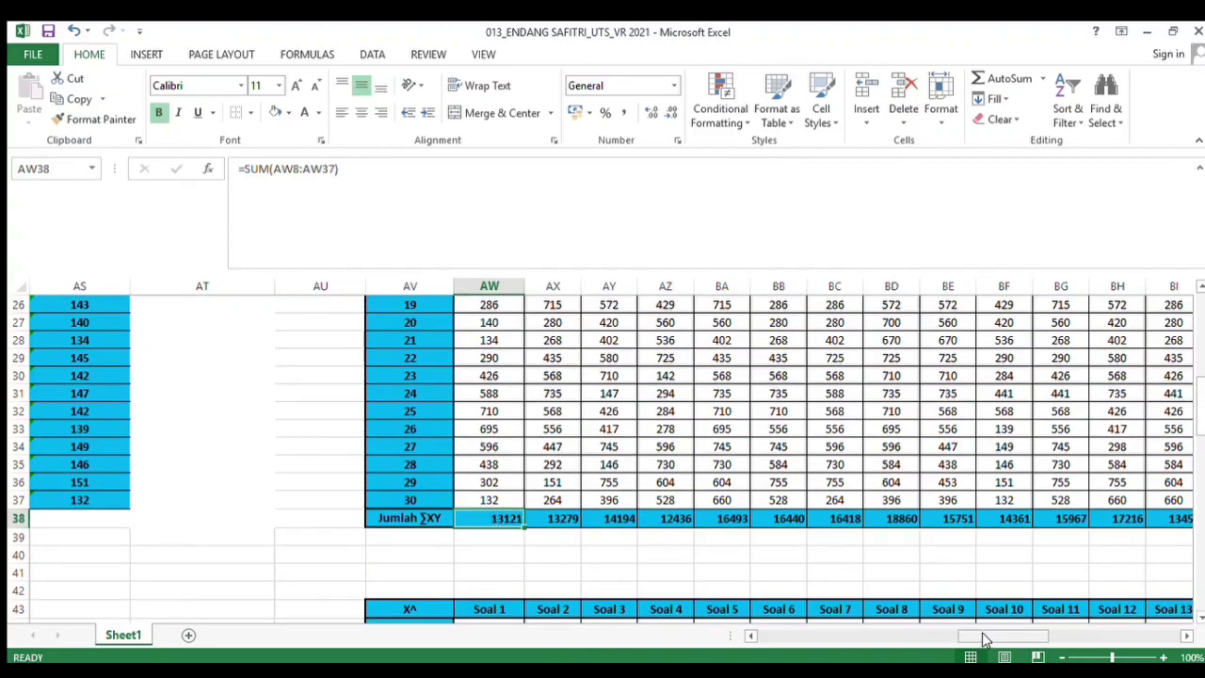
{"action": "left_click_drag", "start_coordinate": [984, 638], "coordinate": [781, 639]}
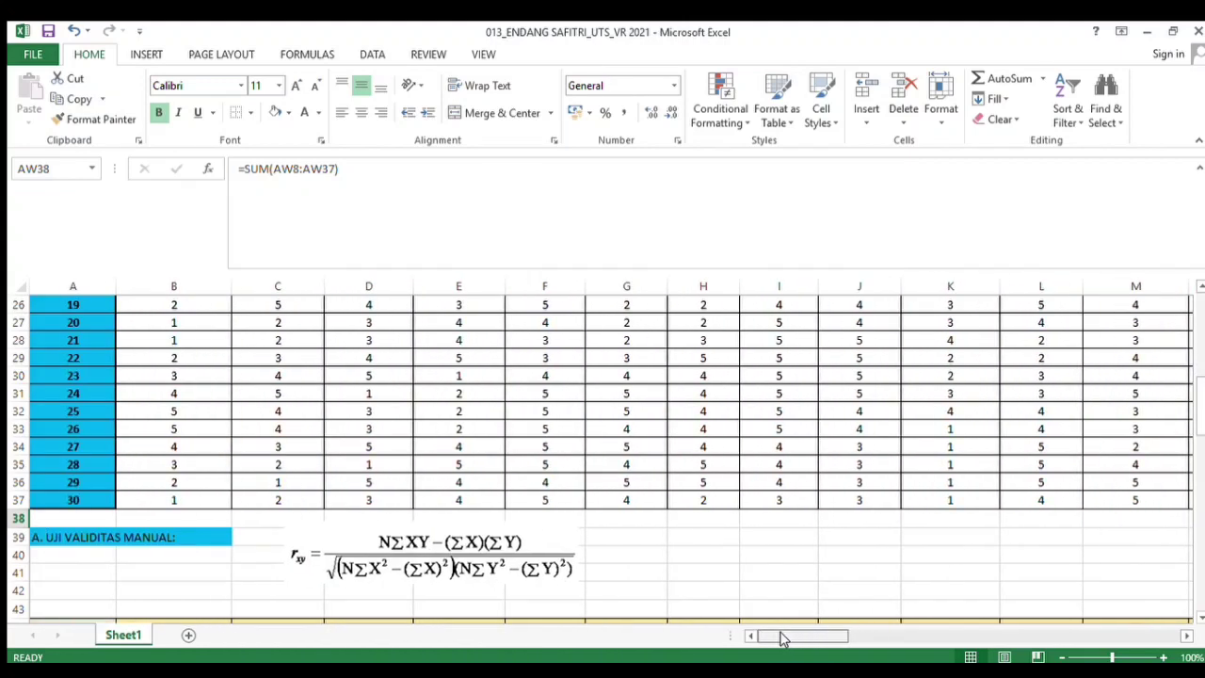
{"action": "left_click_drag", "start_coordinate": [1194, 428], "coordinate": [1199, 481]}
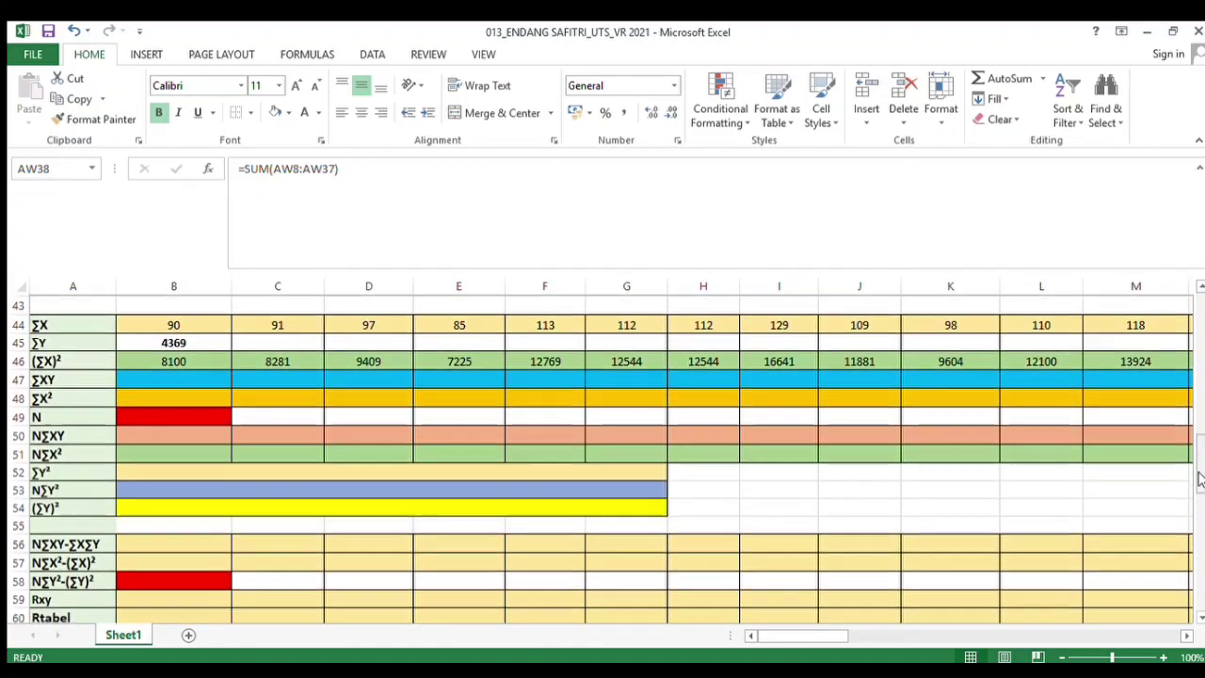
{"action": "left_click", "coordinate": [216, 381]}
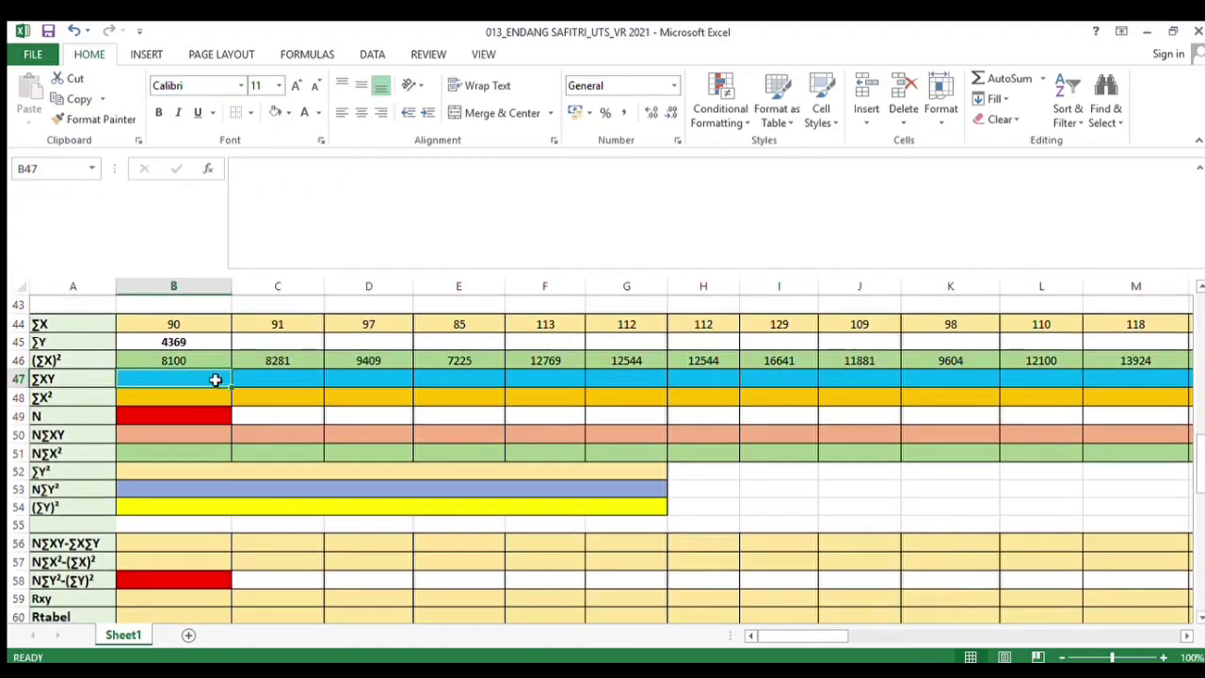
{"action": "type", "text": "="}
{"action": "left_click_drag", "start_coordinate": [801, 636], "coordinate": [1009, 643]}
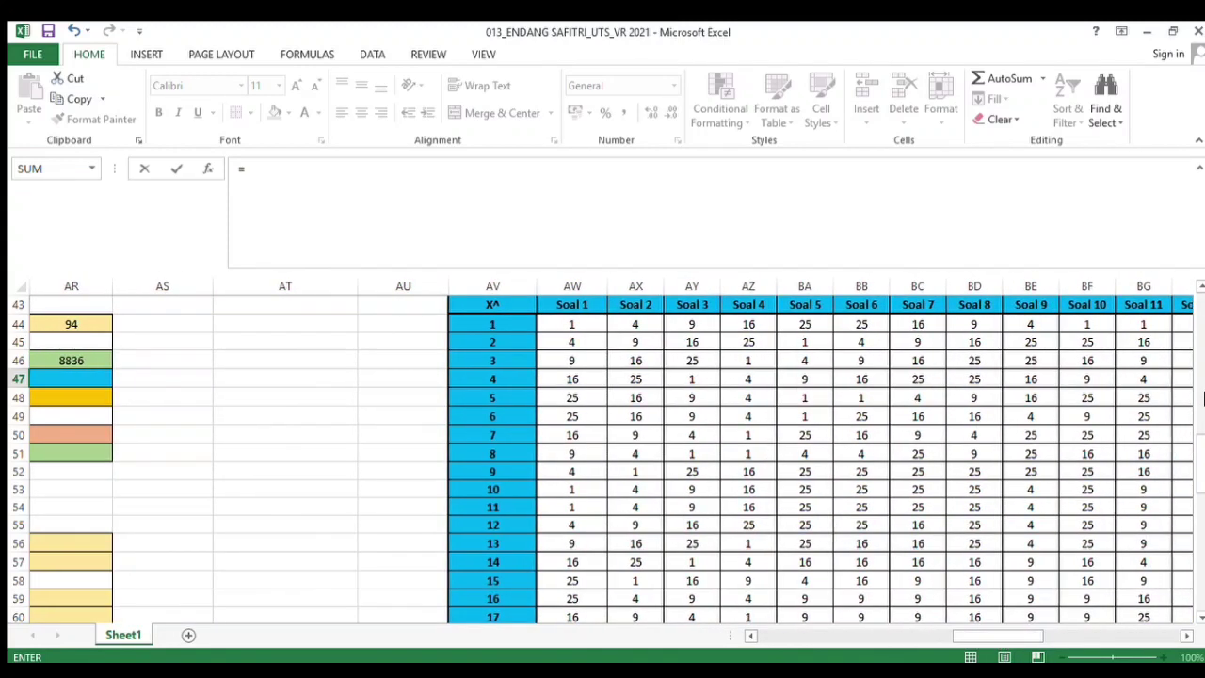
{"action": "scroll", "coordinate": [1188, 453], "scroll_direction": "up", "scroll_amount": 4}
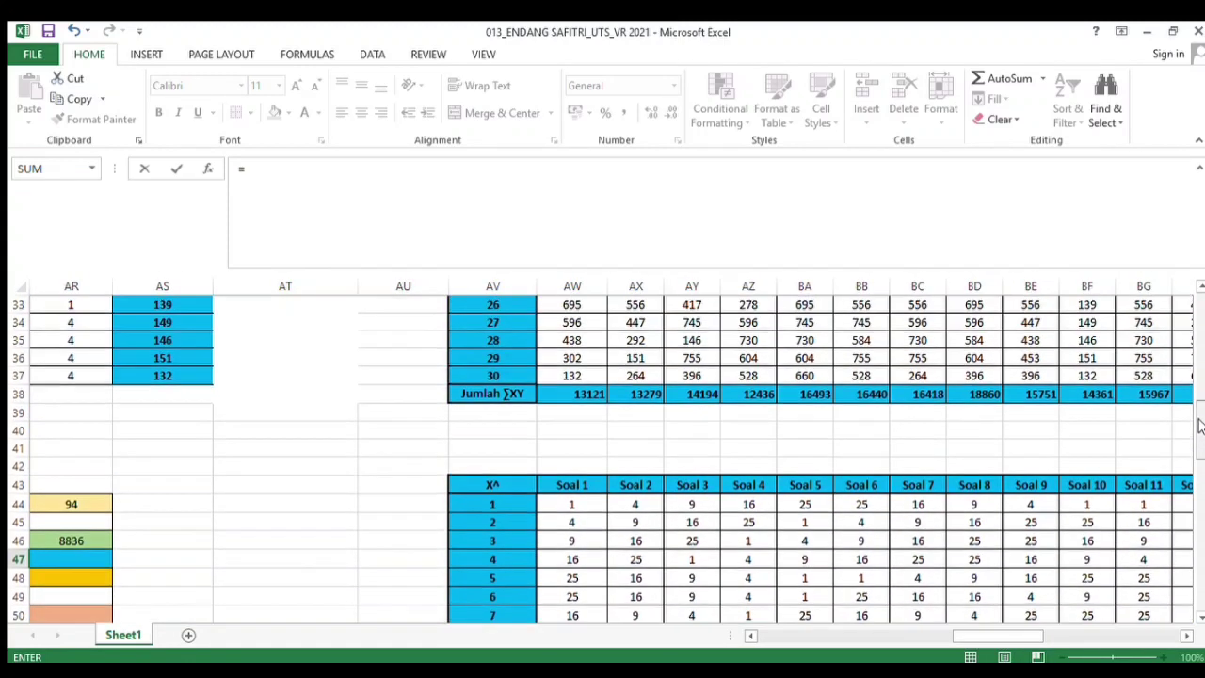
{"action": "left_click", "coordinate": [594, 412]}
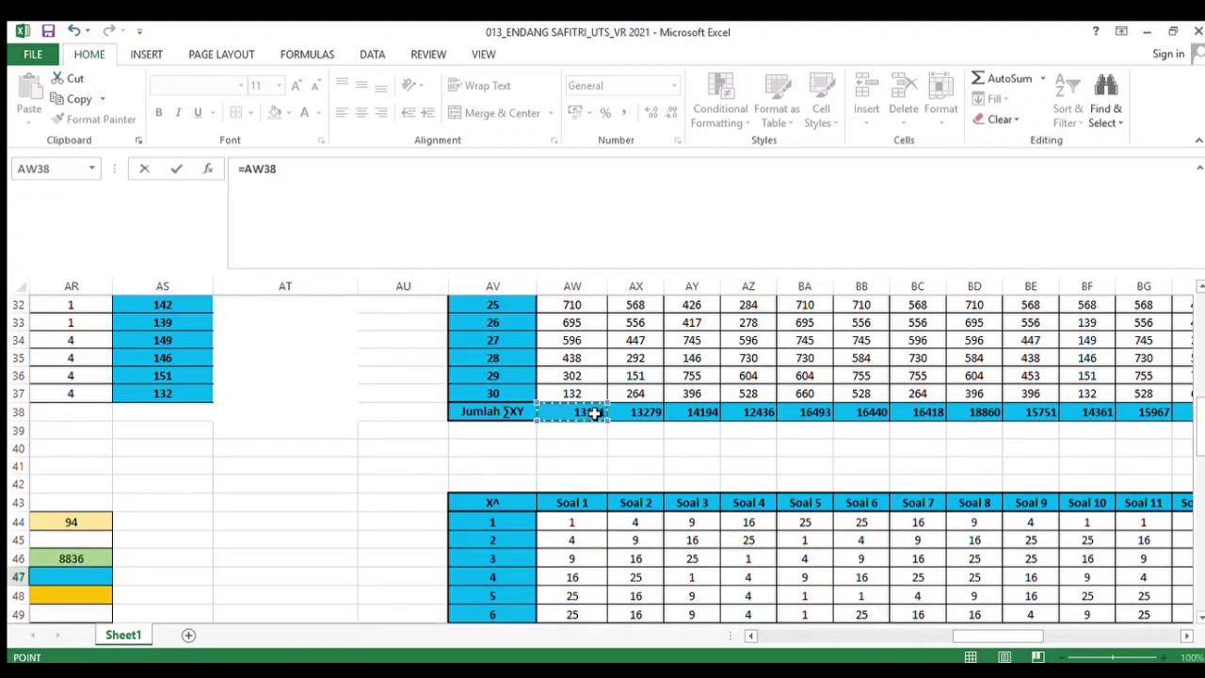
{"action": "key", "text": "Return"}
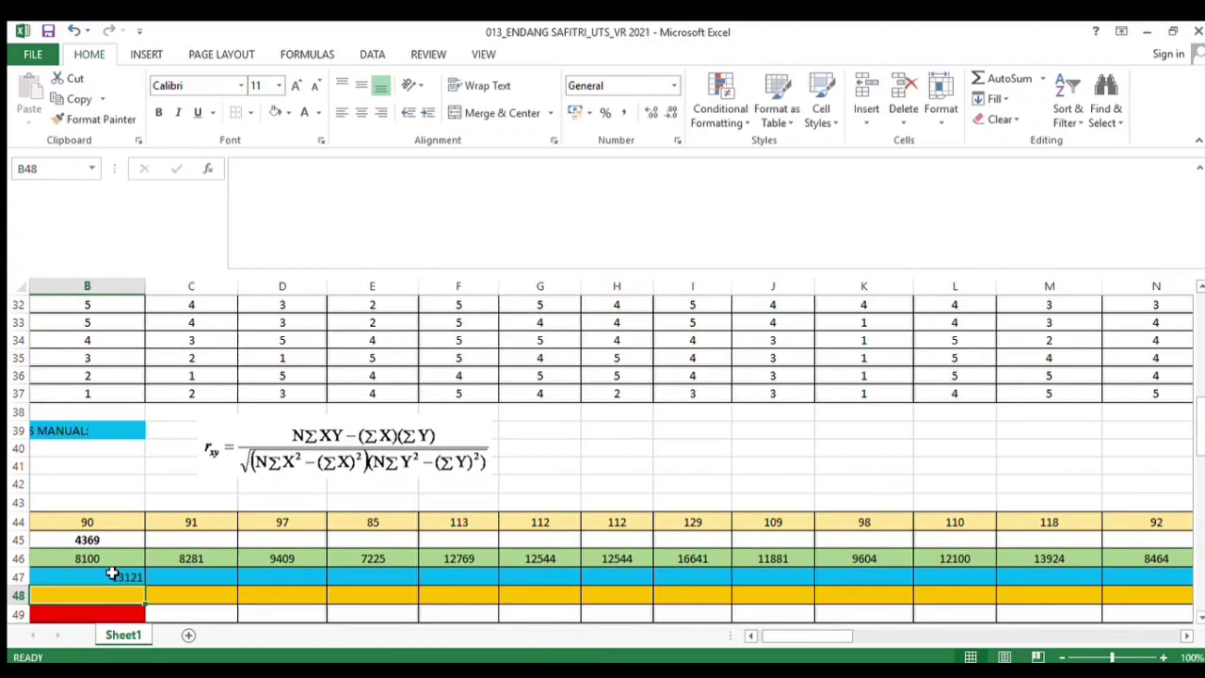
Copy the ∑XY formula across the row through the Soal 43 column and center-align the row
{"action": "left_click", "coordinate": [112, 576]}
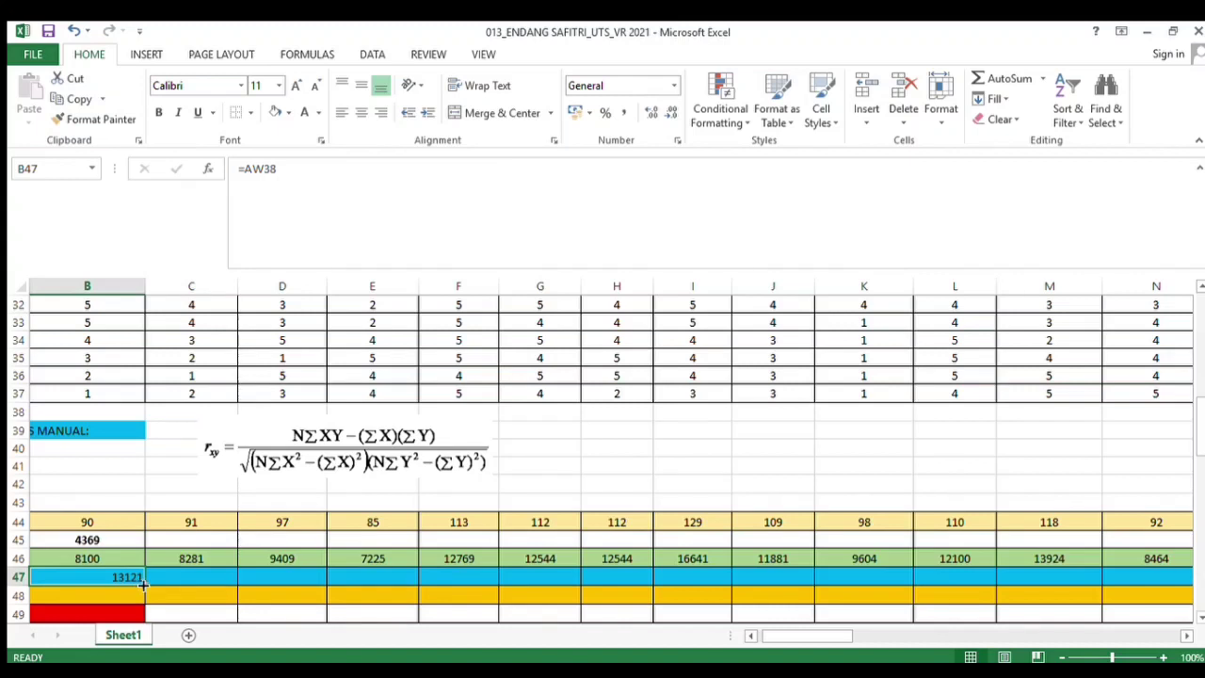
{"action": "left_click_drag", "start_coordinate": [142, 584], "coordinate": [1072, 594]}
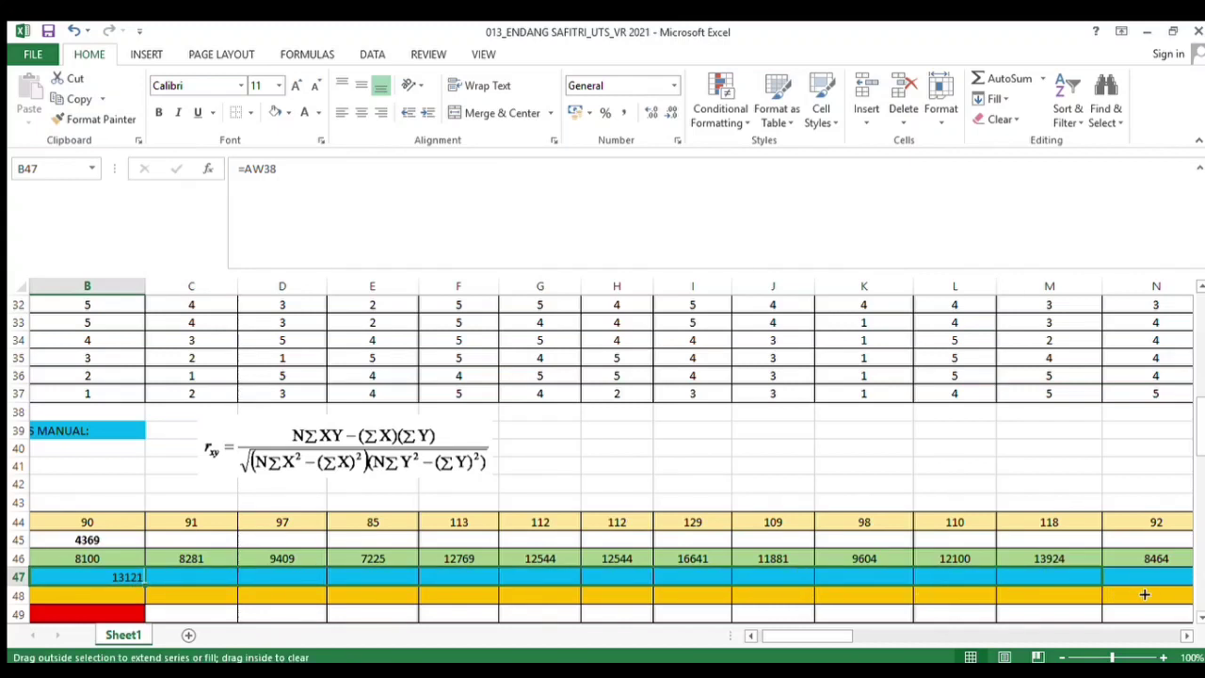
{"action": "left_click_drag", "start_coordinate": [1144, 593], "coordinate": [1070, 589]}
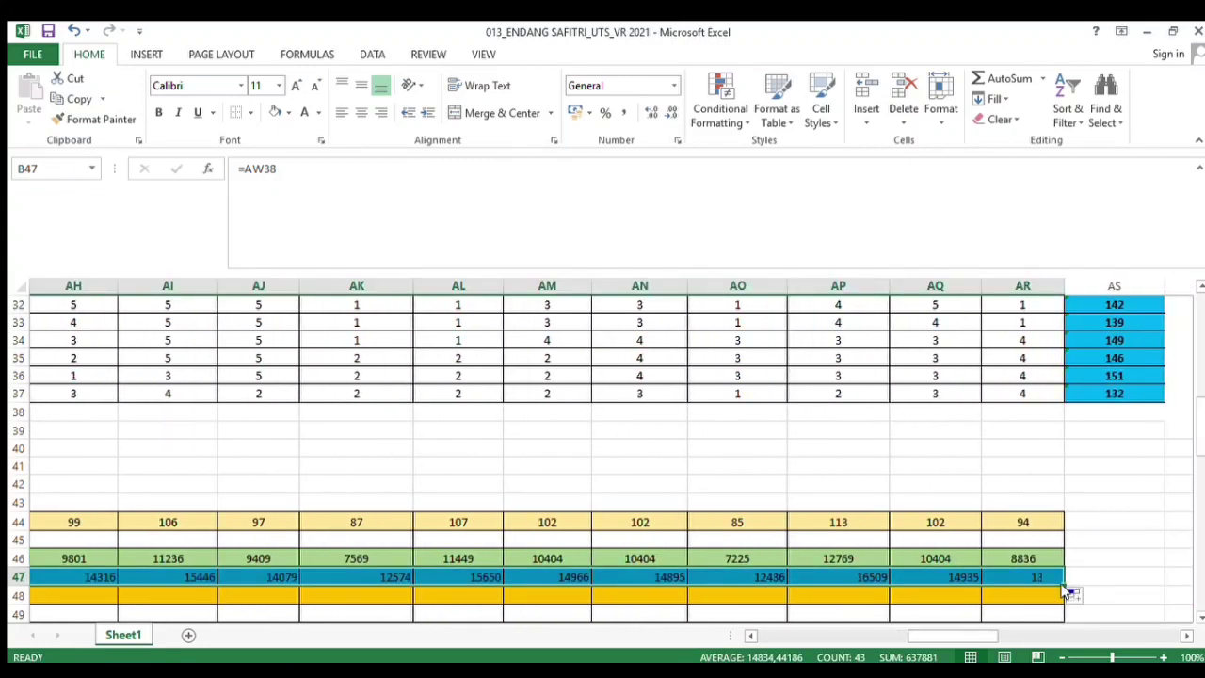
{"action": "left_click", "coordinate": [361, 114]}
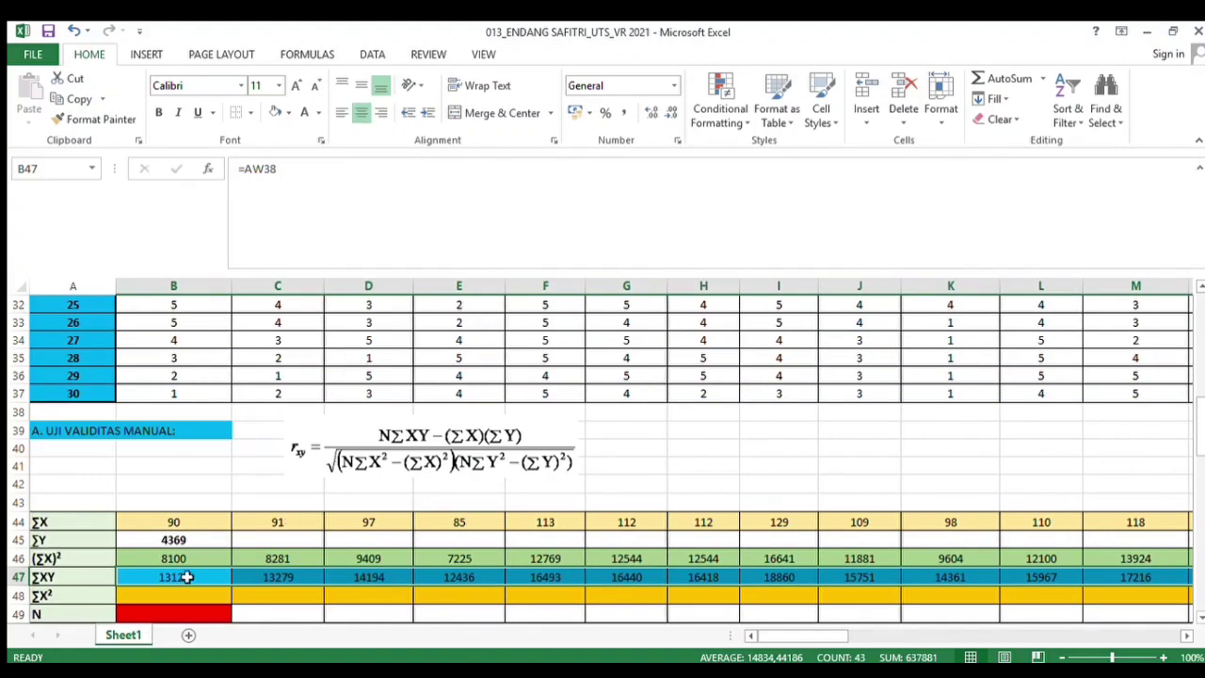
In the ∑X² row under Soal 1, enter the formula =AW74 referencing the Soal 1 sum of squared scores
{"action": "left_click", "coordinate": [167, 598]}
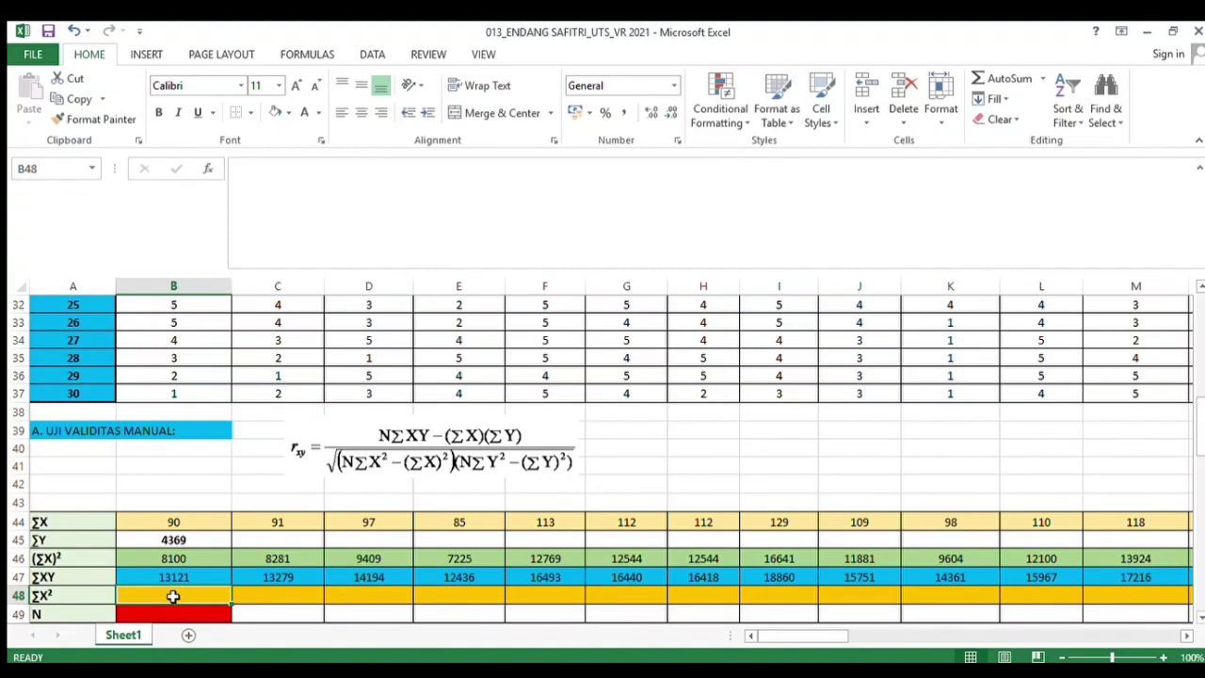
{"action": "type", "text": "="}
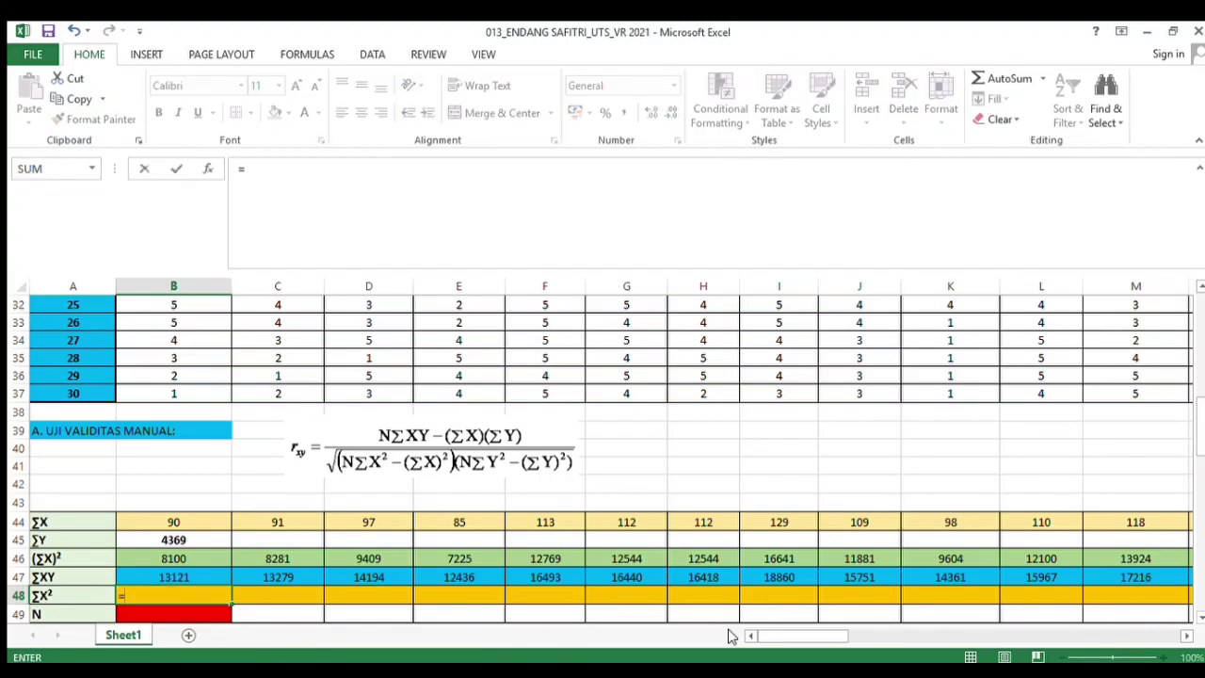
{"action": "left_click_drag", "start_coordinate": [794, 637], "coordinate": [986, 656]}
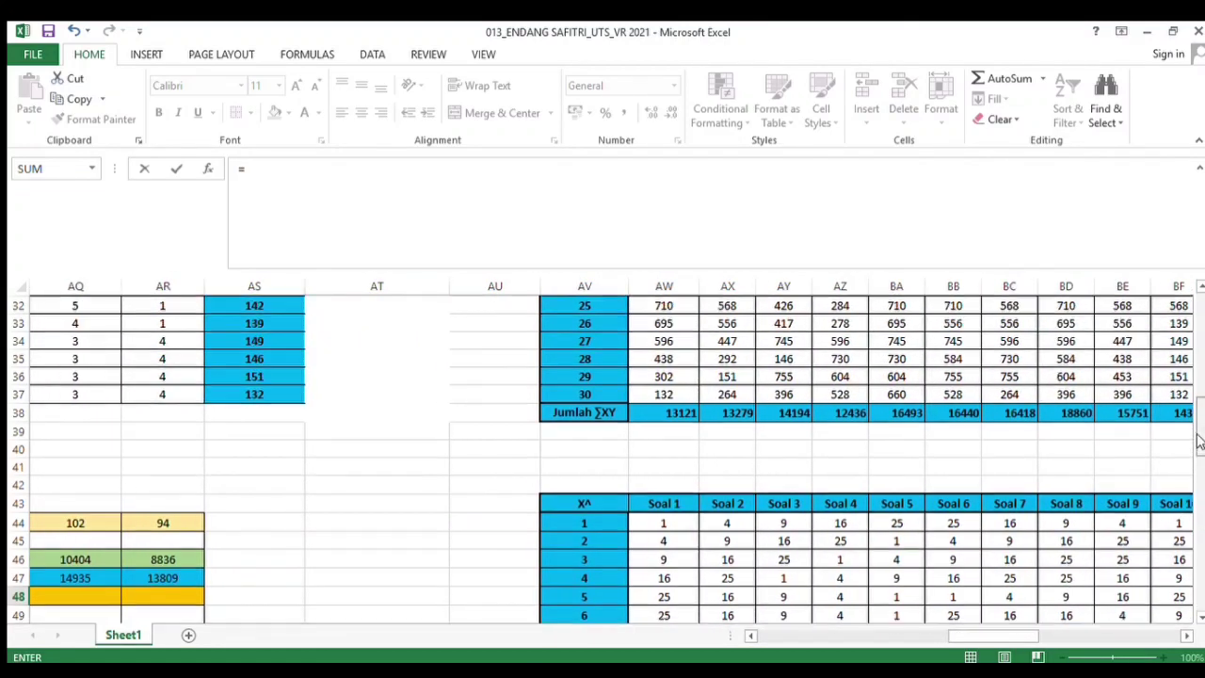
{"action": "left_click_drag", "start_coordinate": [1198, 440], "coordinate": [1197, 552]}
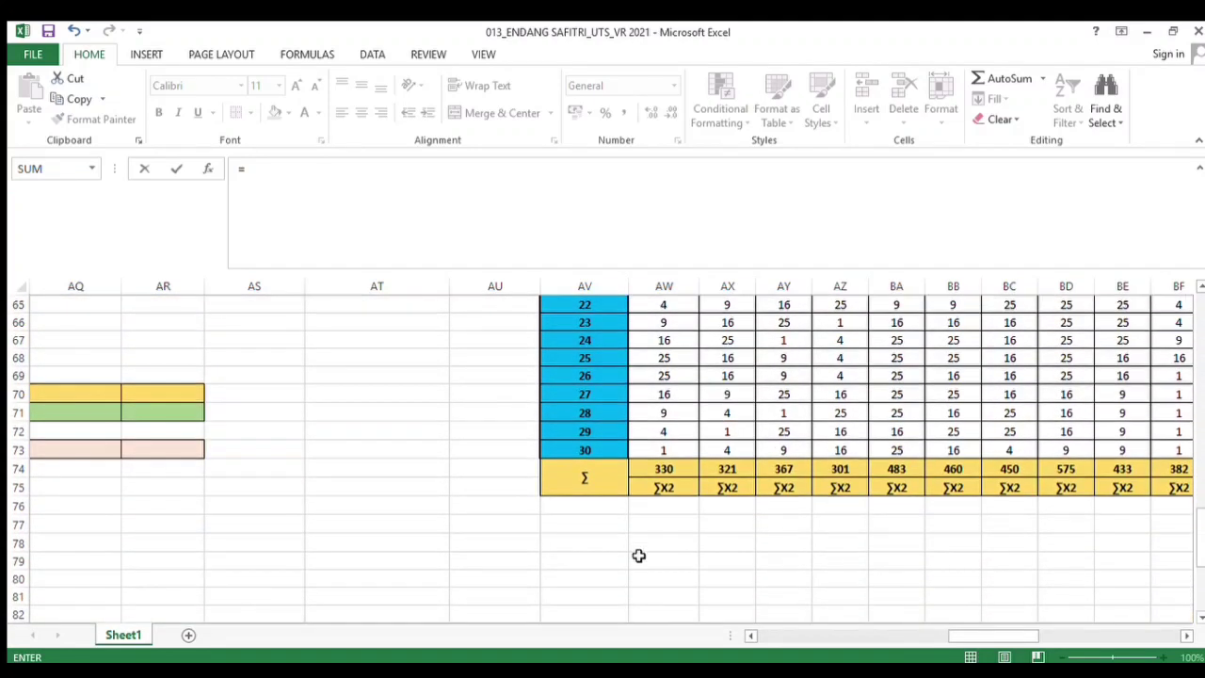
{"action": "left_click", "coordinate": [666, 470]}
{"action": "key", "text": "Return"}
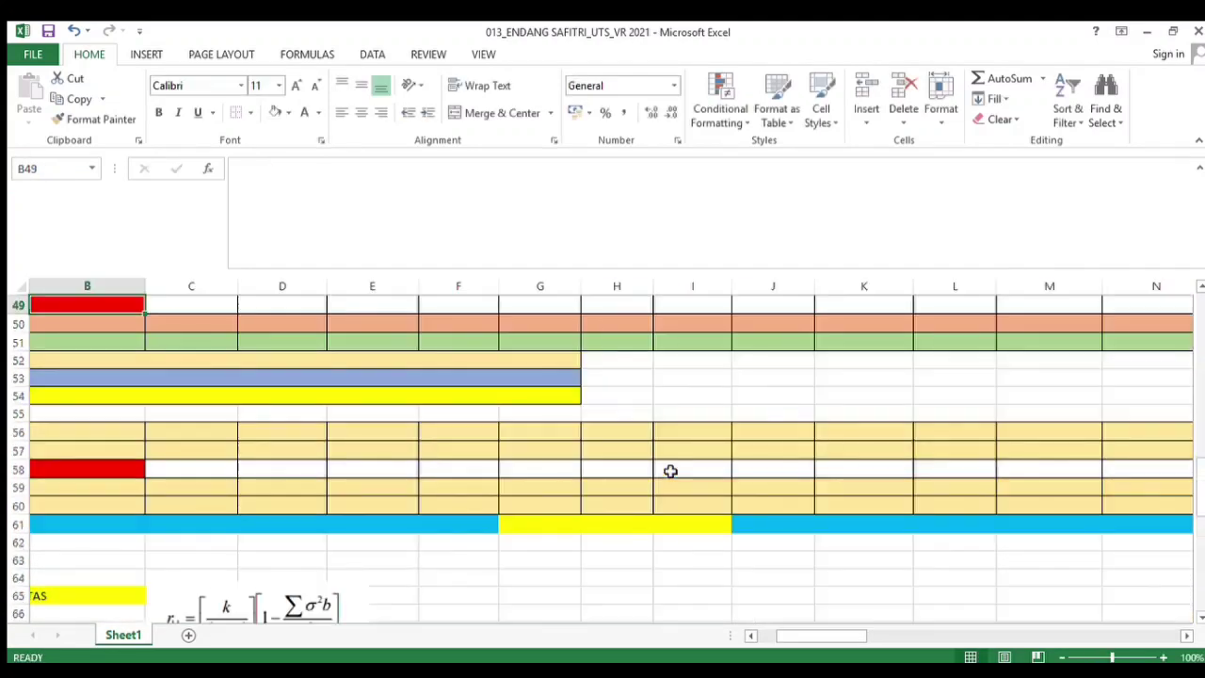
Copy the ∑X² formula across the row through the Soal 43 column and center-align the row
{"action": "left_click_drag", "start_coordinate": [1201, 505], "coordinate": [1196, 479]}
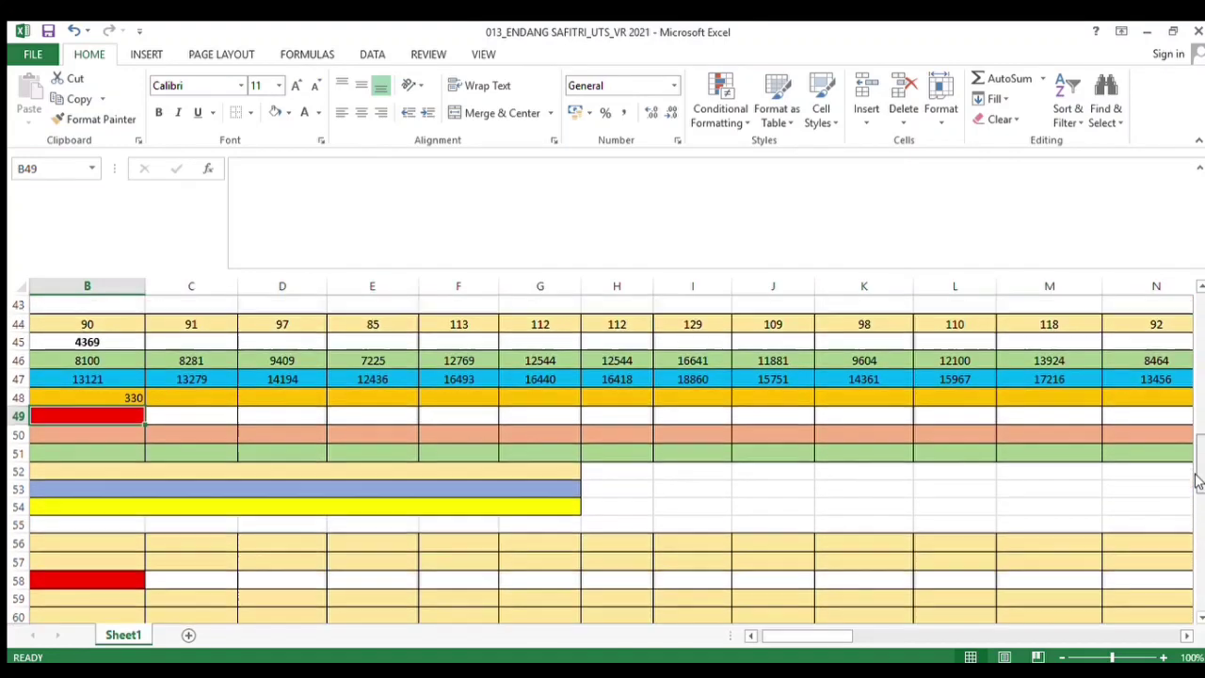
{"action": "left_click", "coordinate": [103, 397]}
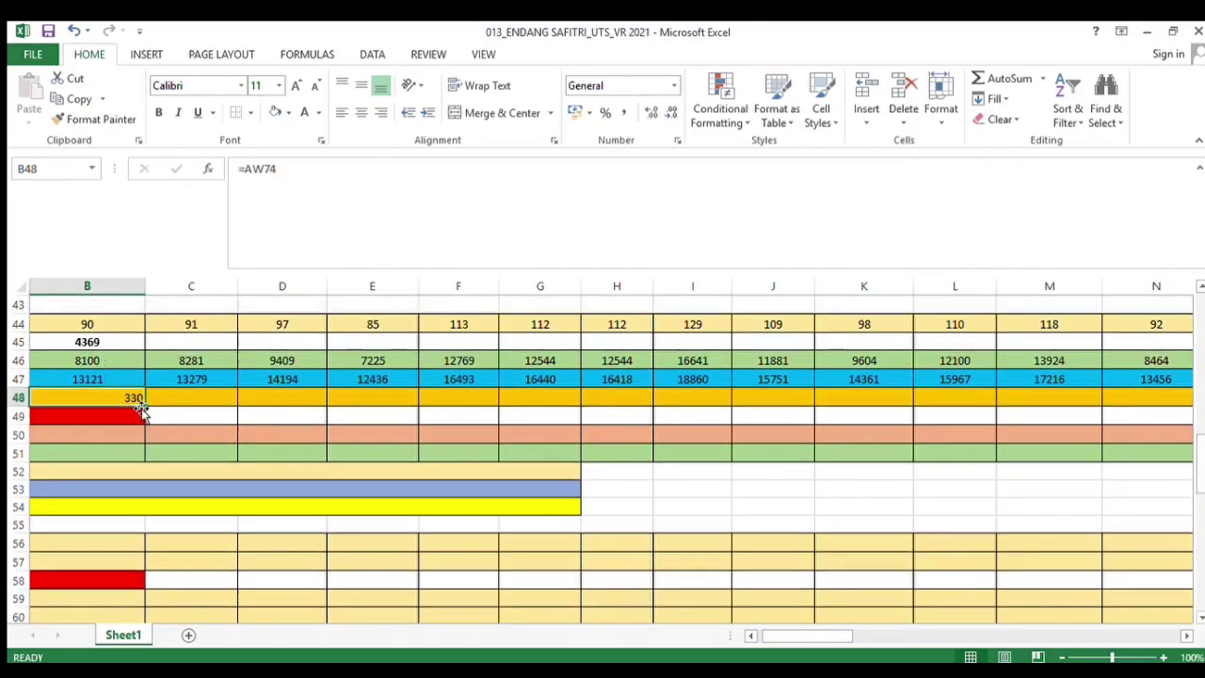
{"action": "left_click_drag", "start_coordinate": [143, 405], "coordinate": [971, 401]}
{"action": "mouse_move", "coordinate": [1045, 401]}
{"action": "left_mouse_down"}
{"action": "mouse_move", "coordinate": [1191, 401]}
{"action": "mouse_move", "coordinate": [1028, 400]}
{"action": "mouse_move", "coordinate": [1186, 398]}
{"action": "mouse_move", "coordinate": [1057, 398]}
{"action": "left_mouse_up"}
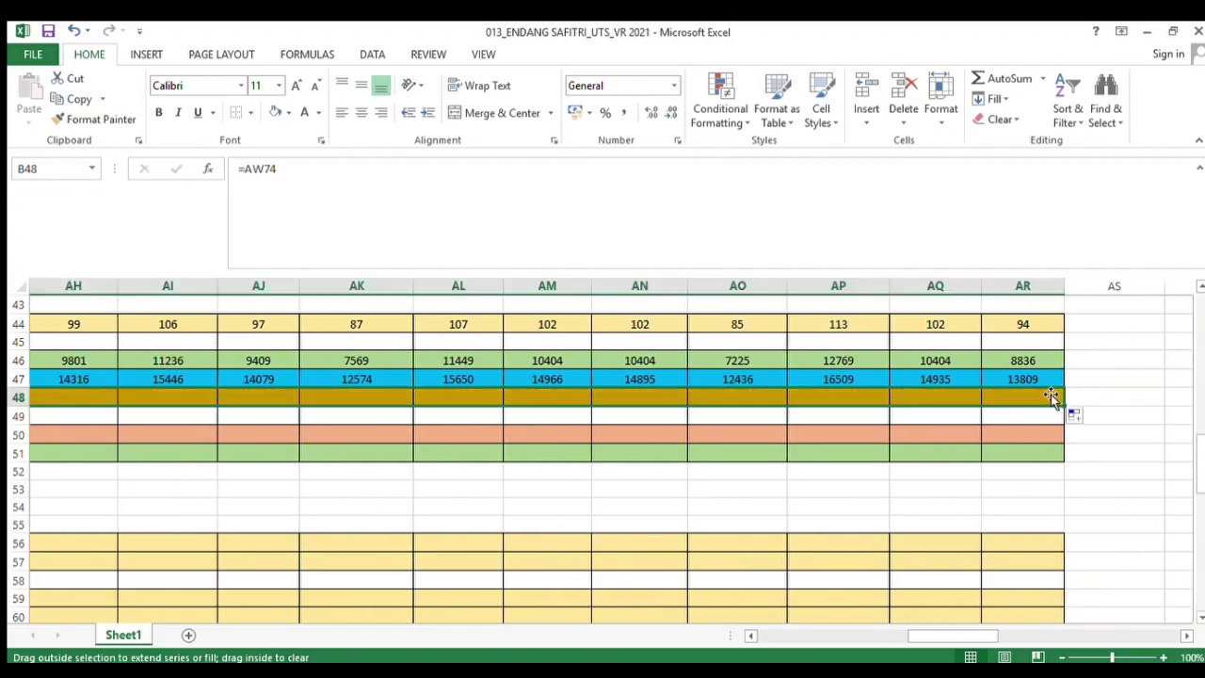
{"action": "left_click", "coordinate": [355, 113]}
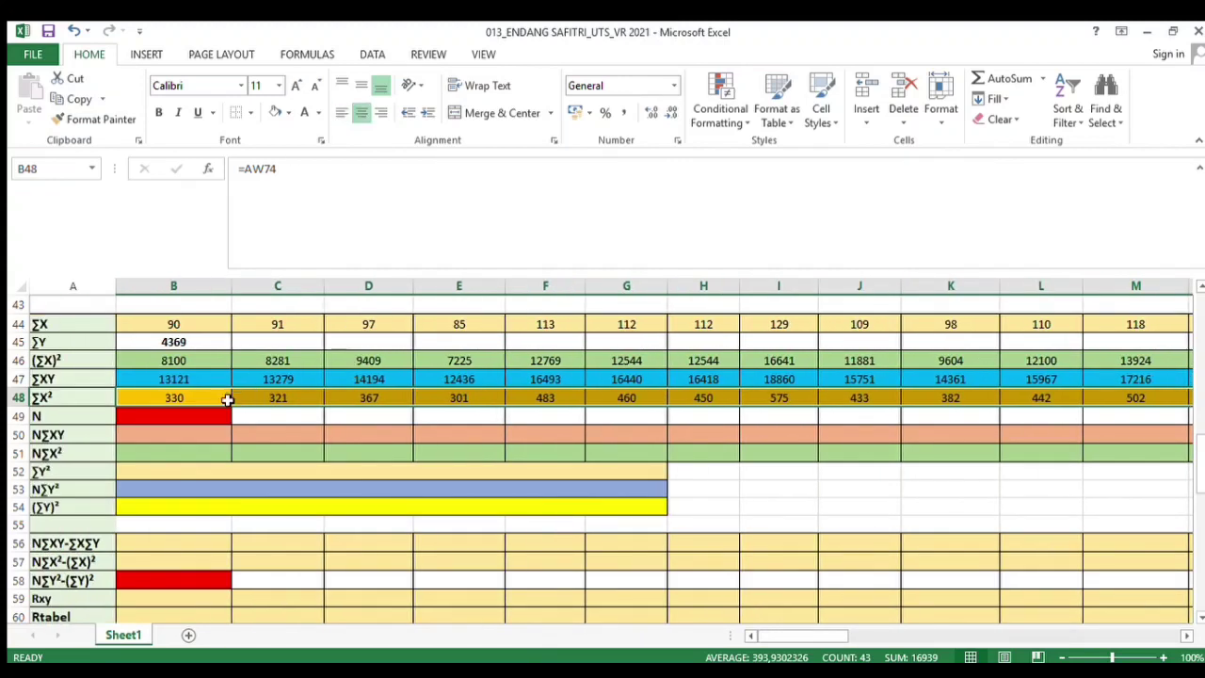
Enter 30 in the N cell under Soal 1
{"action": "left_click", "coordinate": [178, 415]}
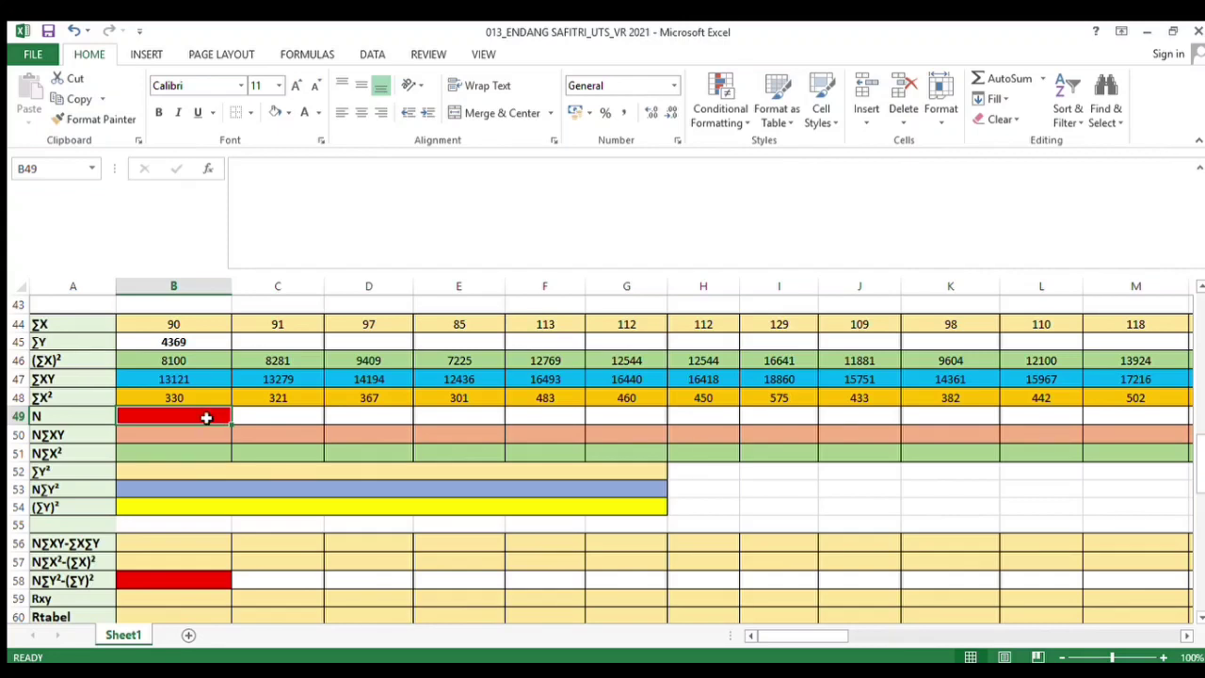
{"action": "type", "text": "30"}
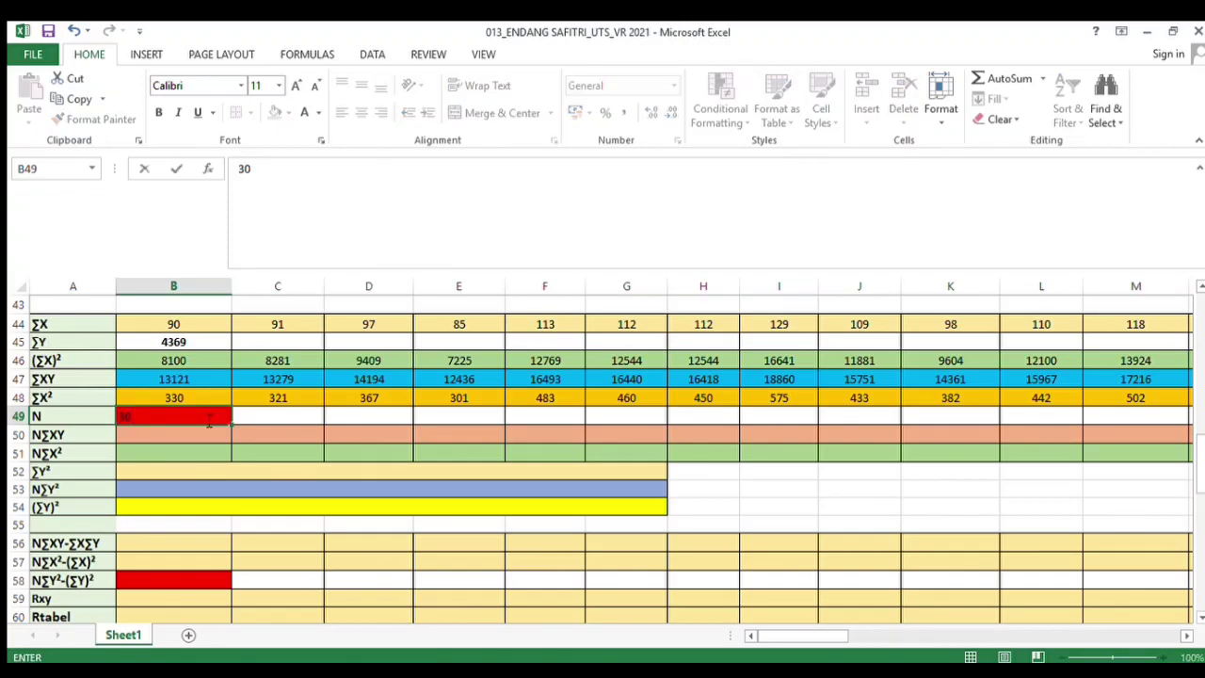
{"action": "left_click", "coordinate": [209, 423]}
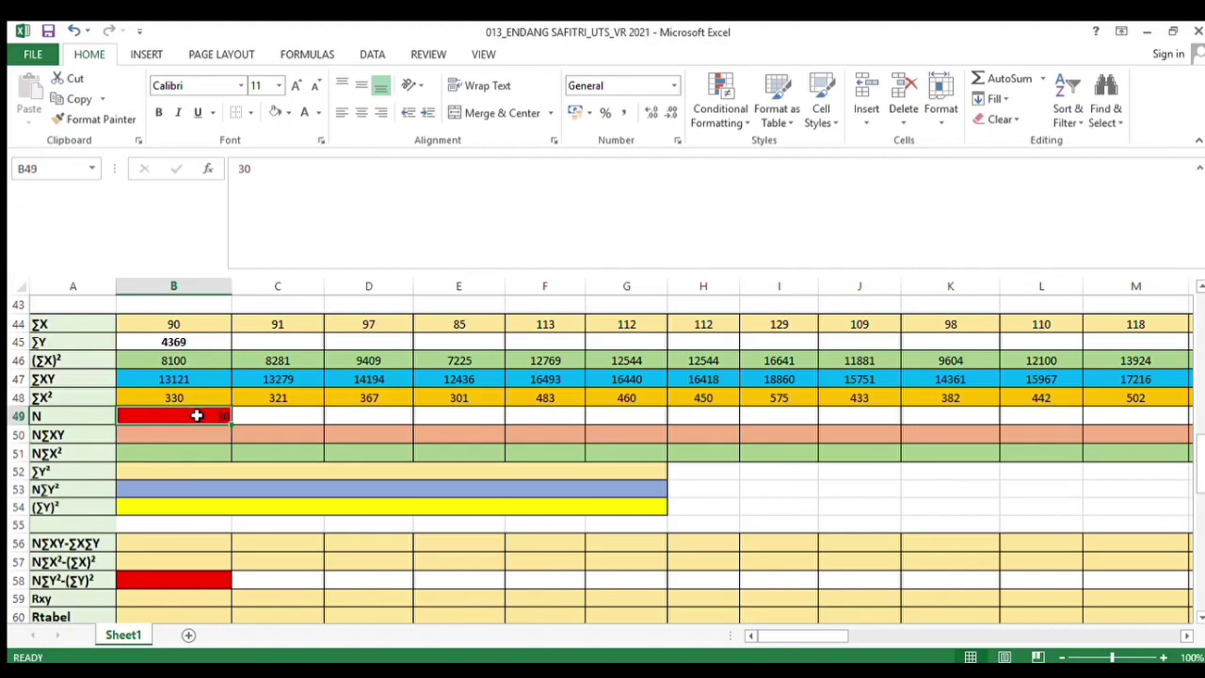
In the N cell, enter the formula =COUNT(A8:A37) to count the respondents
{"action": "type", "text": "=COUNT("}
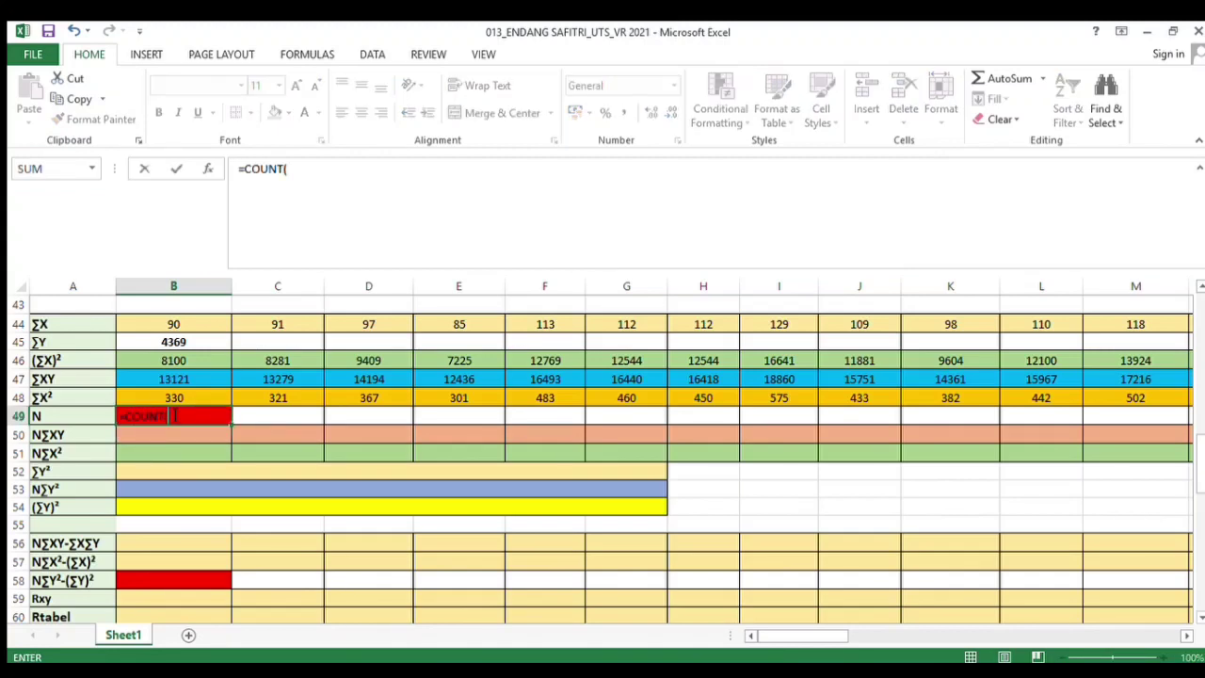
{"action": "left_click_drag", "start_coordinate": [1195, 484], "coordinate": [1199, 334]}
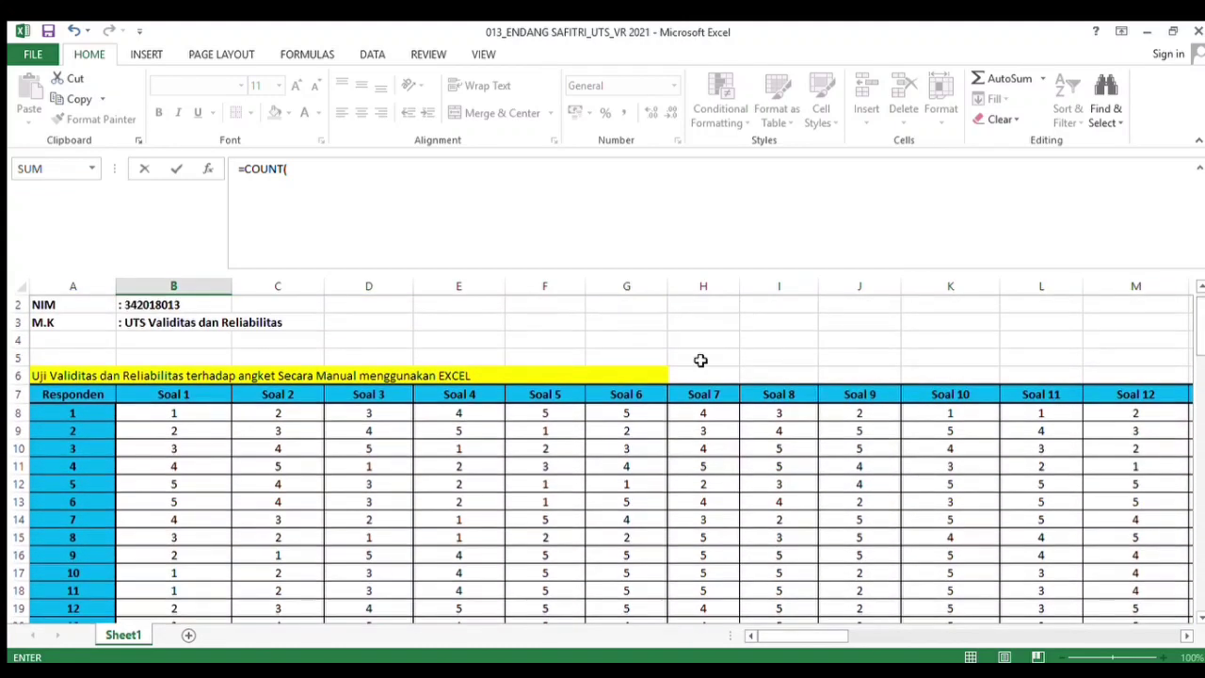
{"action": "left_click_drag", "start_coordinate": [95, 416], "coordinate": [73, 589]}
{"action": "type", "text": ")"}
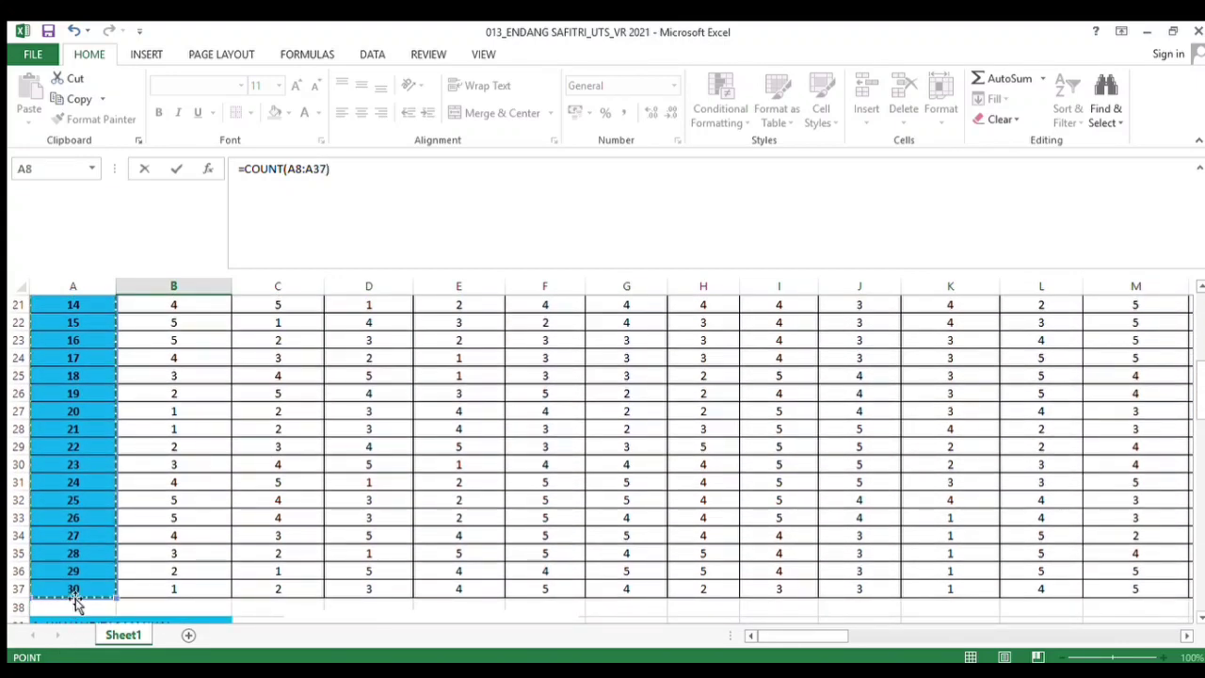
{"action": "key", "text": "Return"}
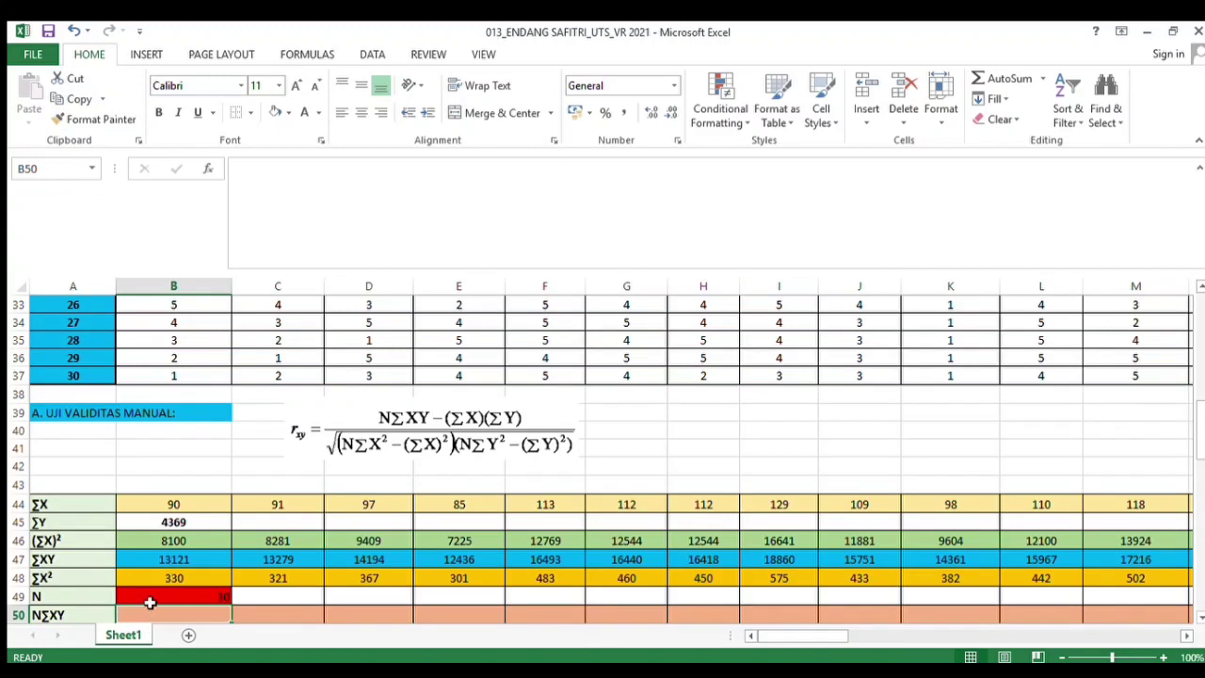
Center-align the N cell and change its fill colour to green
{"action": "left_click", "coordinate": [149, 603]}
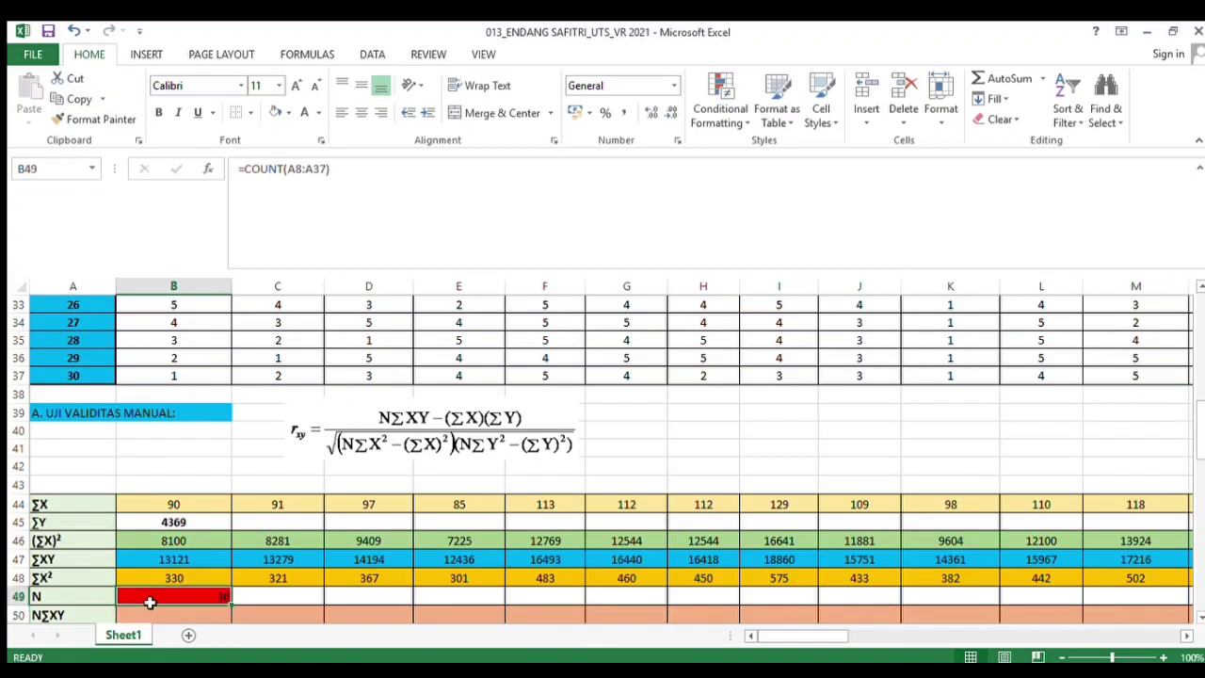
{"action": "left_click", "coordinate": [361, 112]}
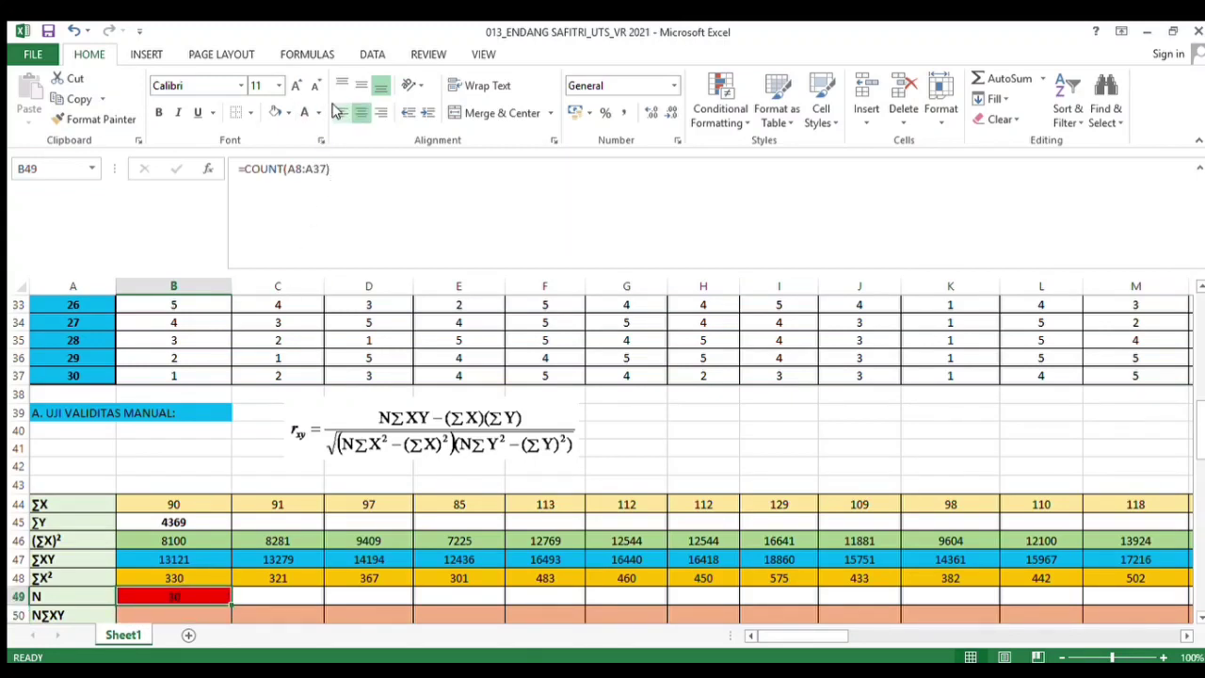
{"action": "left_click", "coordinate": [288, 114]}
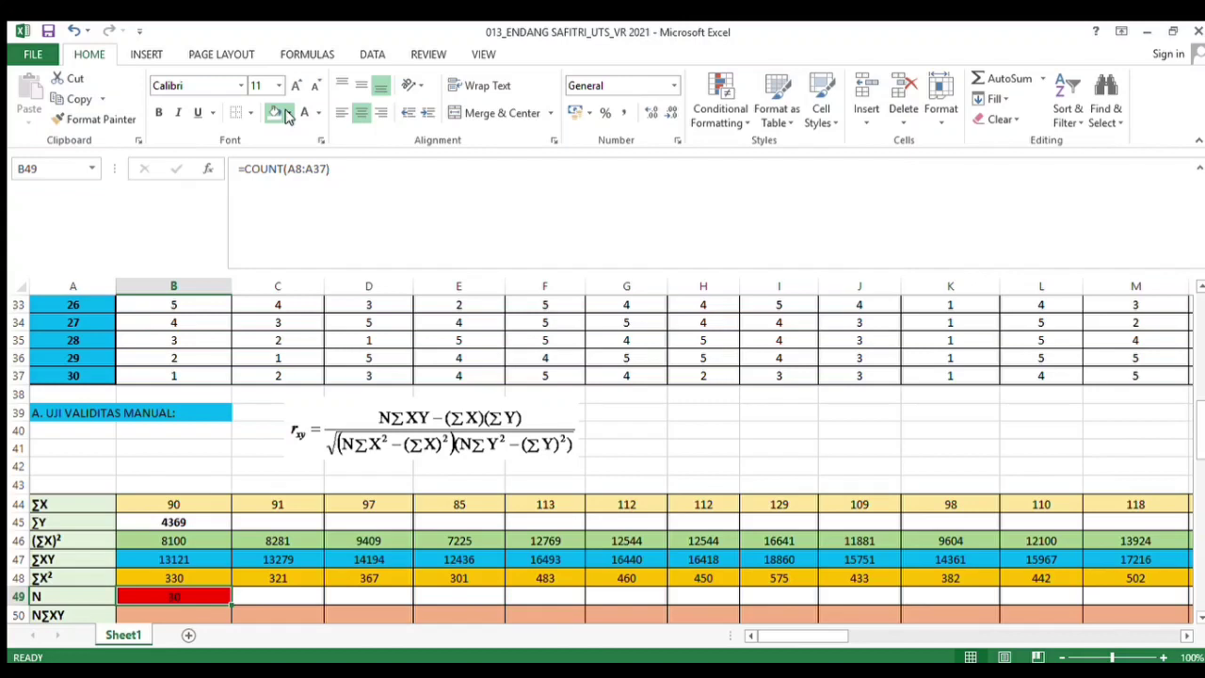
{"action": "left_click", "coordinate": [347, 251]}
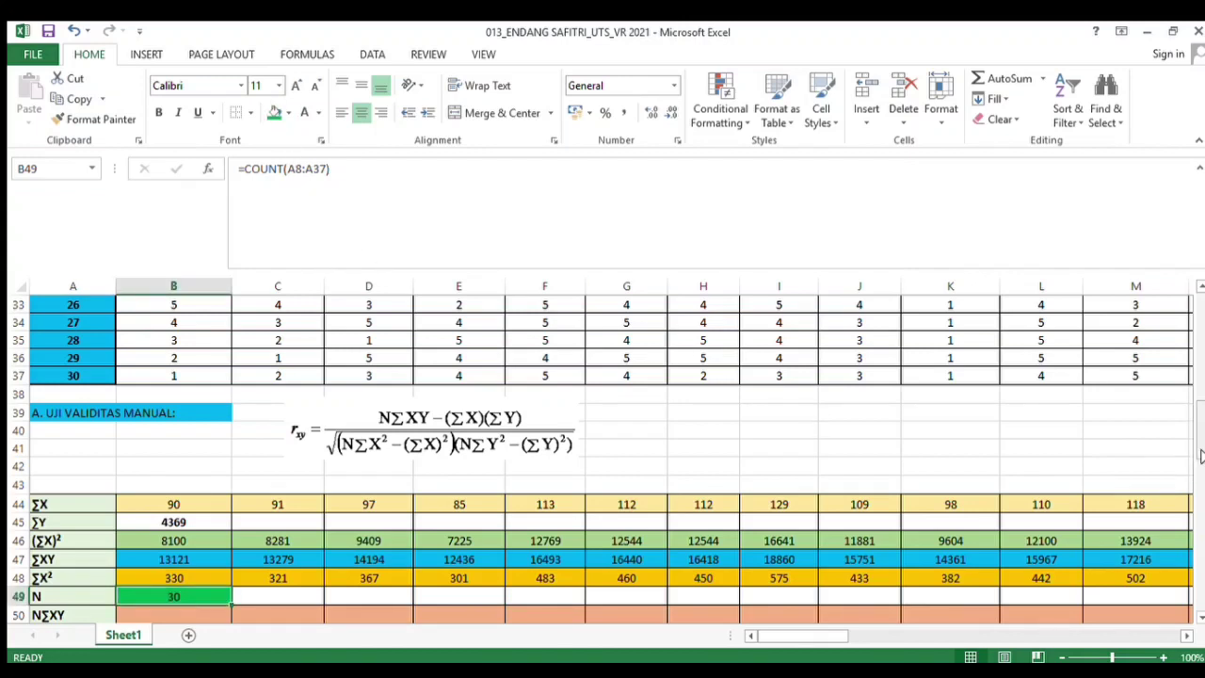
In the N∑XY cell under Soal 1, enter the formula =B47*B49 multiplying ∑XY by N
{"action": "left_click_drag", "start_coordinate": [1199, 437], "coordinate": [1198, 471]}
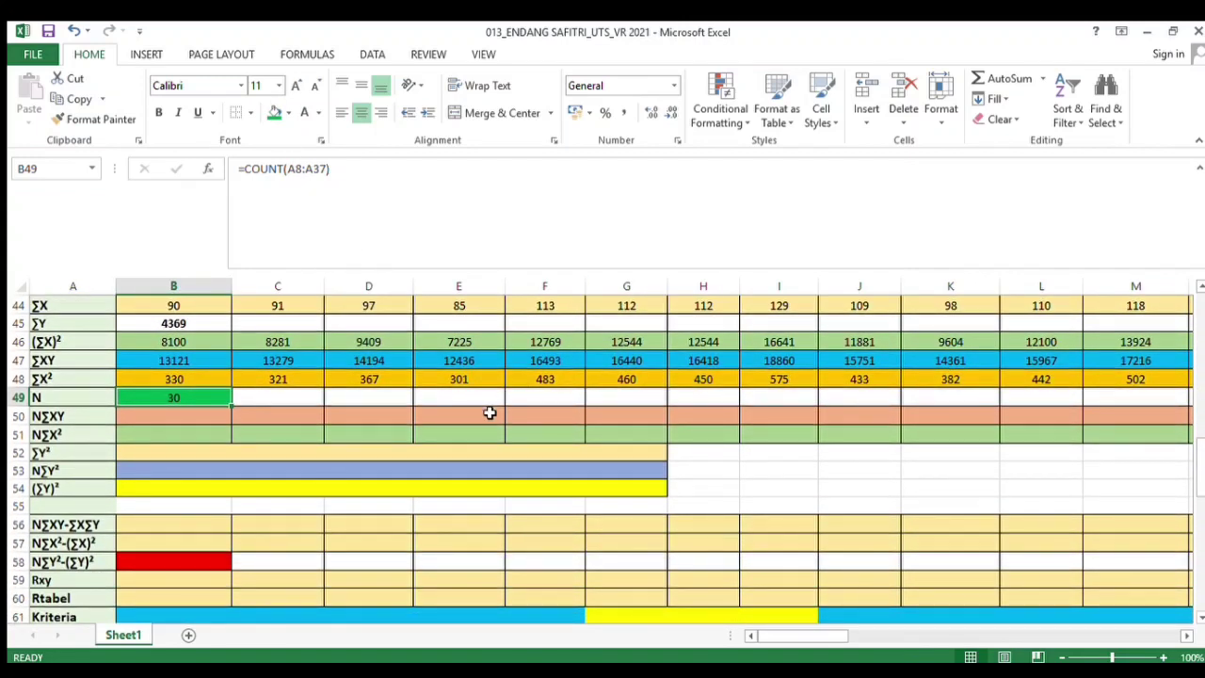
{"action": "left_click", "coordinate": [217, 419]}
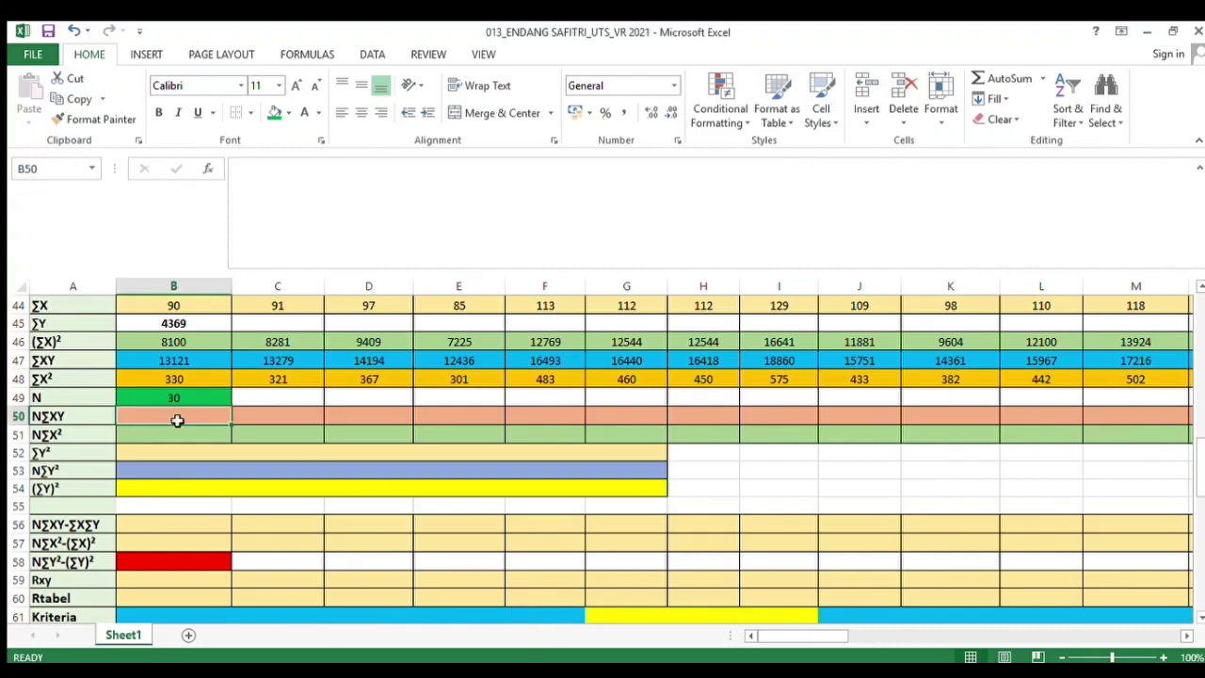
{"action": "type", "text": "="}
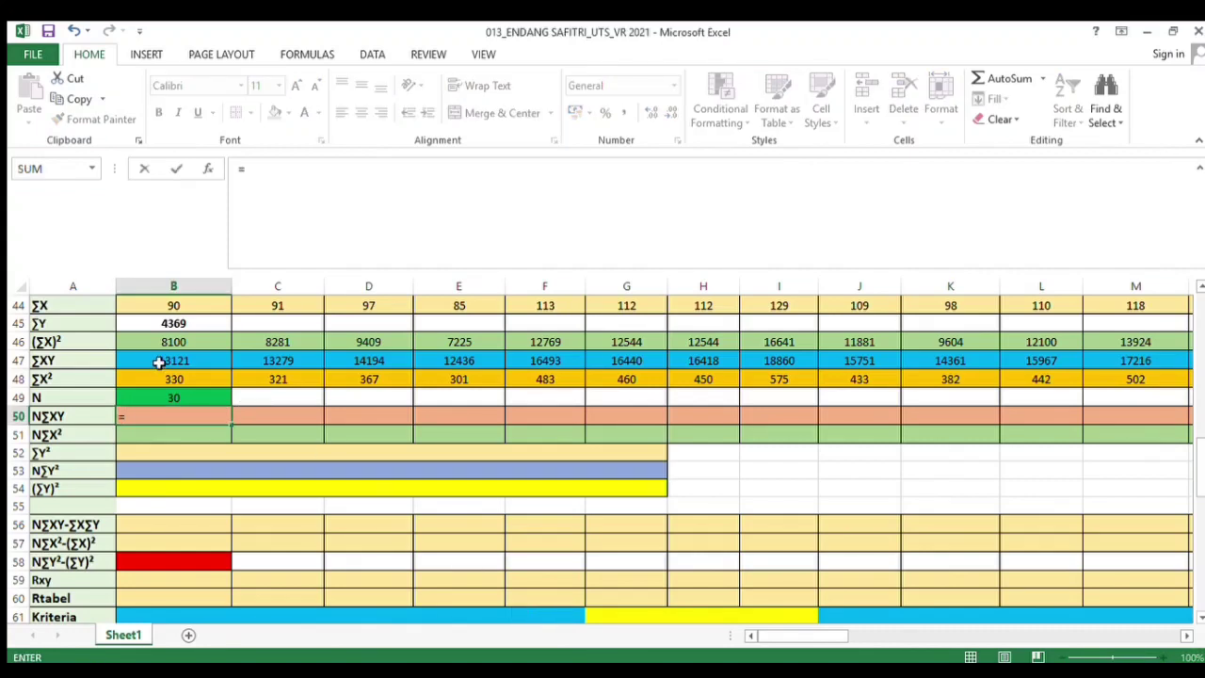
{"action": "left_click", "coordinate": [160, 362]}
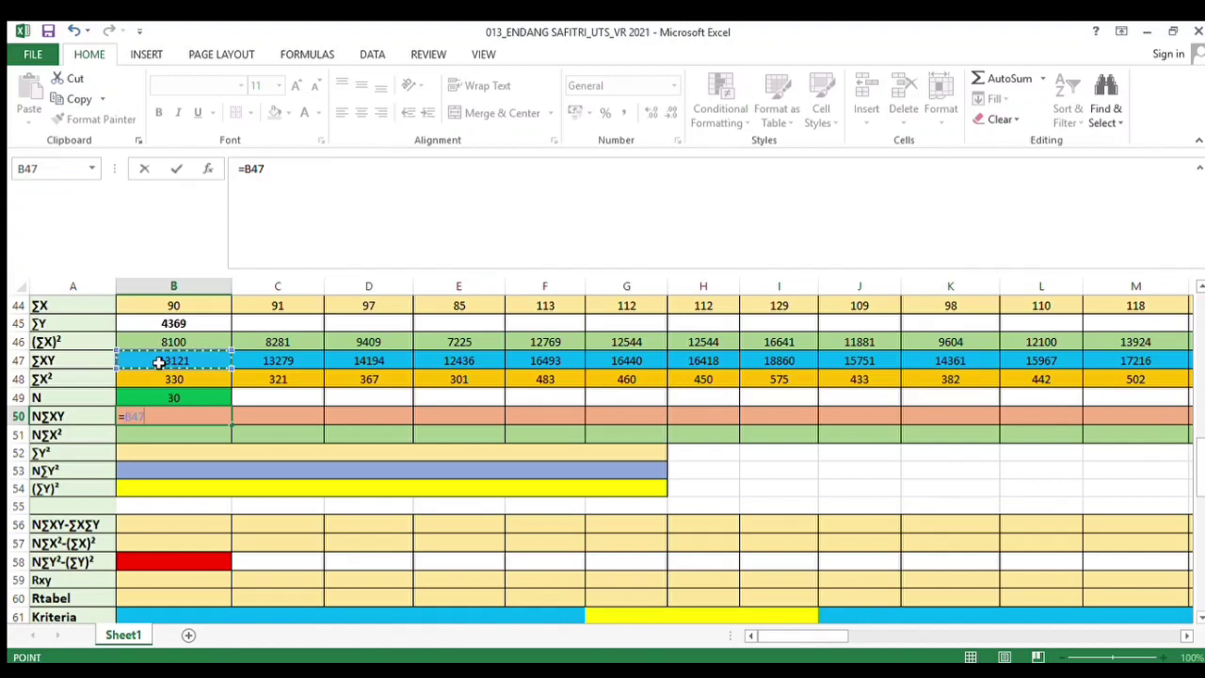
{"action": "type", "text": "*"}
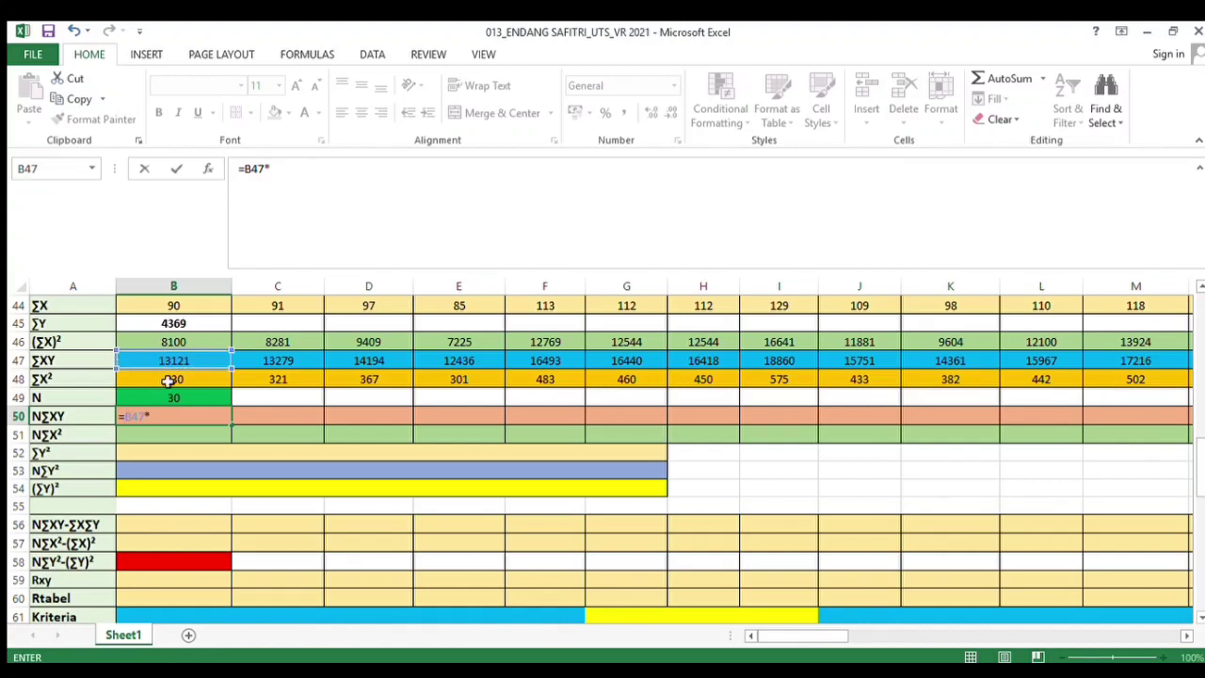
{"action": "left_click", "coordinate": [174, 398]}
{"action": "key", "text": "Return"}
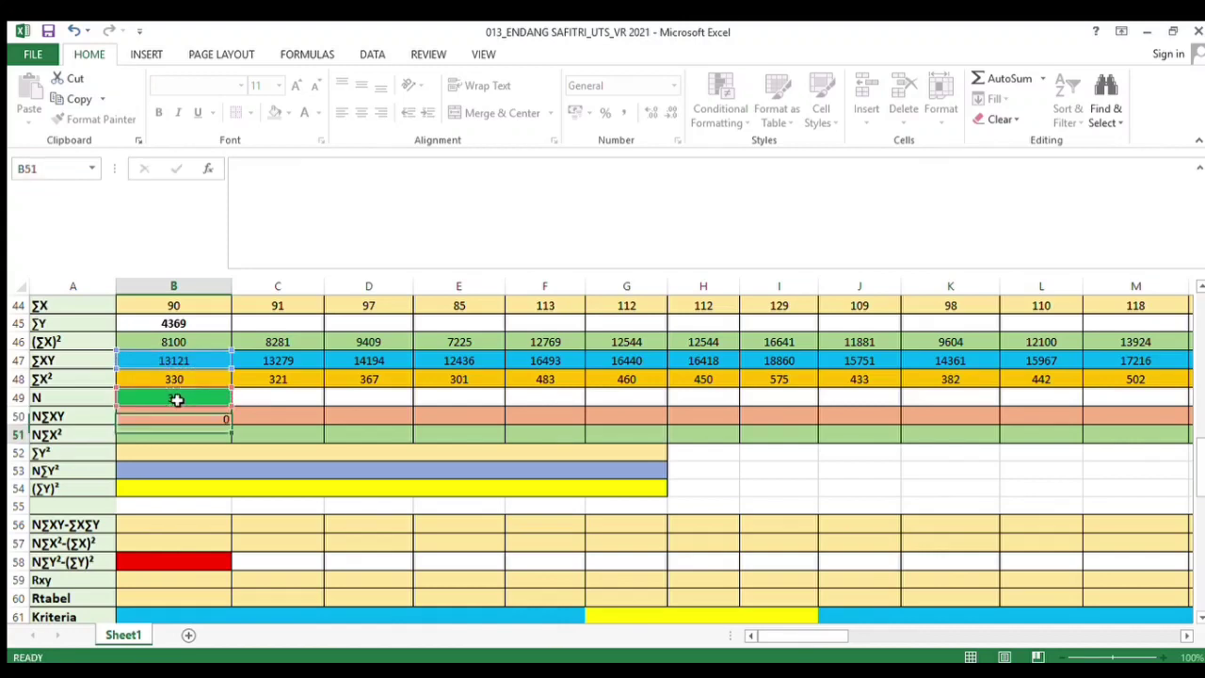
{"action": "left_click", "coordinate": [187, 419]}
Enter N∑XY formulas for the next two columns: =C47*B49 and =D47*B49, each referencing the N cell
{"action": "left_click", "coordinate": [289, 416]}
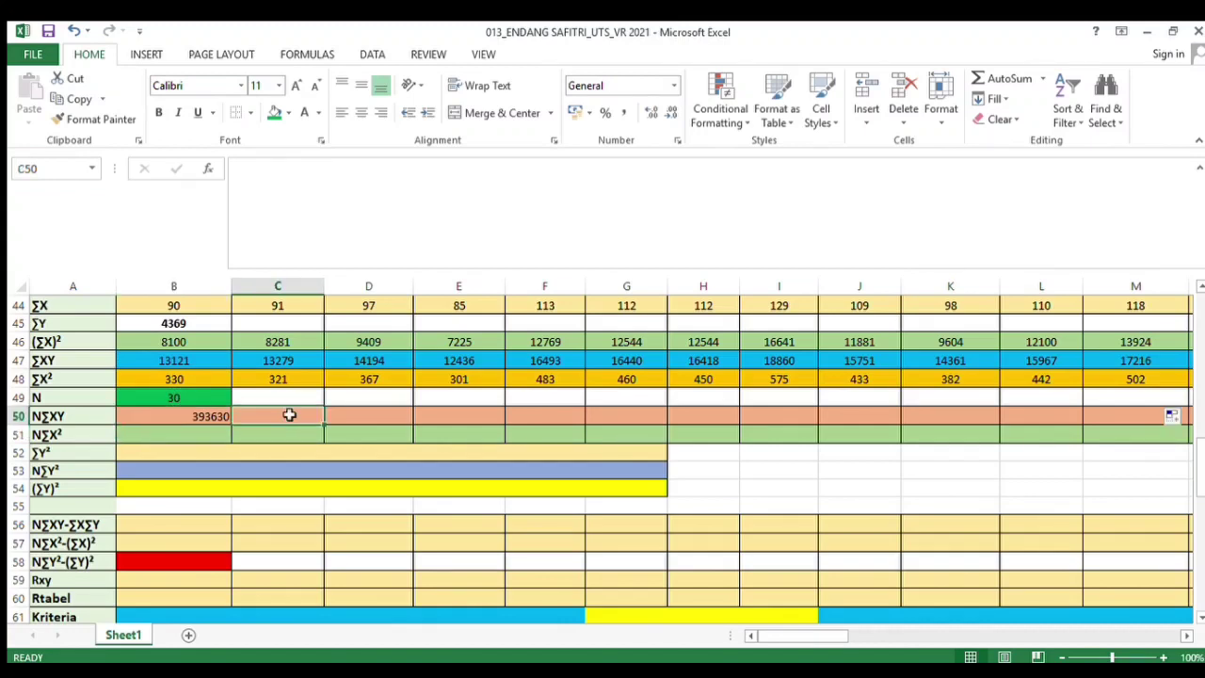
{"action": "type", "text": "="}
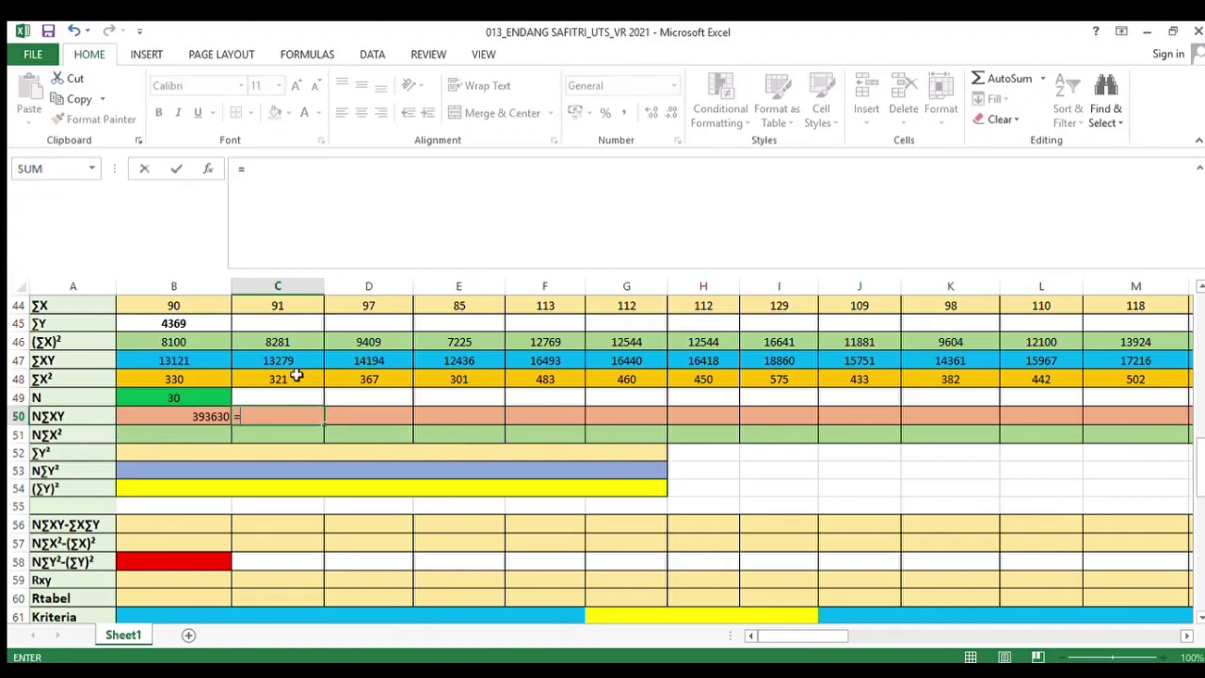
{"action": "left_click", "coordinate": [295, 364]}
{"action": "type", "text": "*"}
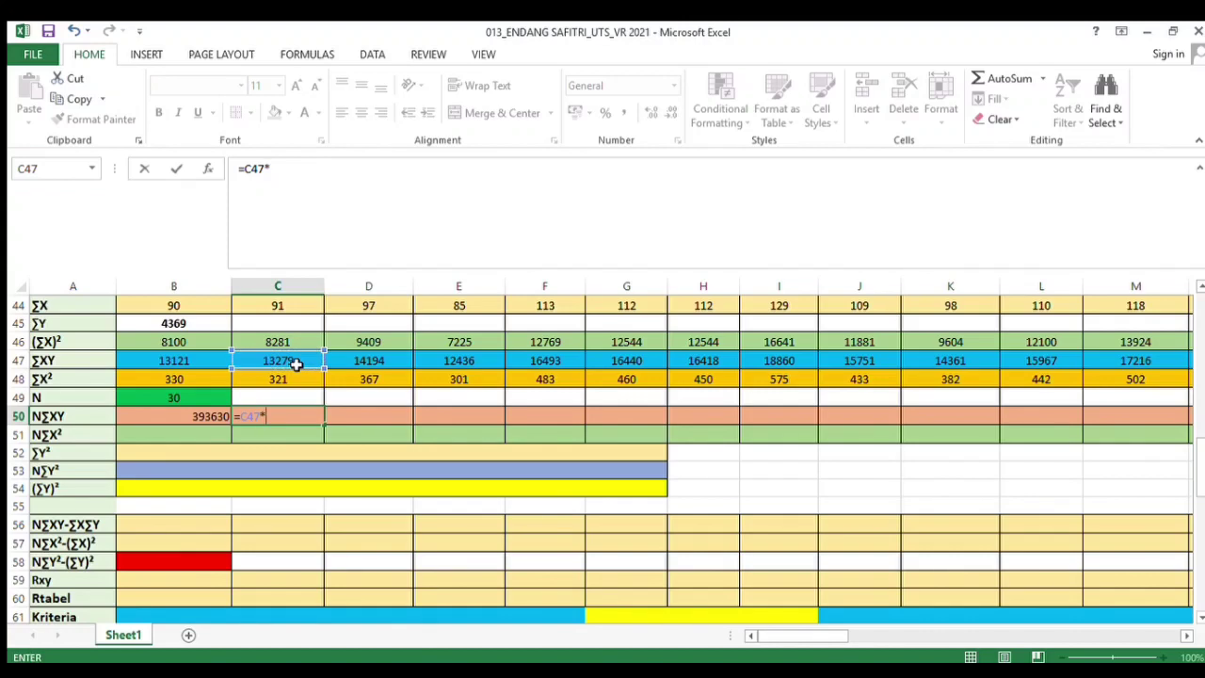
{"action": "left_click", "coordinate": [187, 400]}
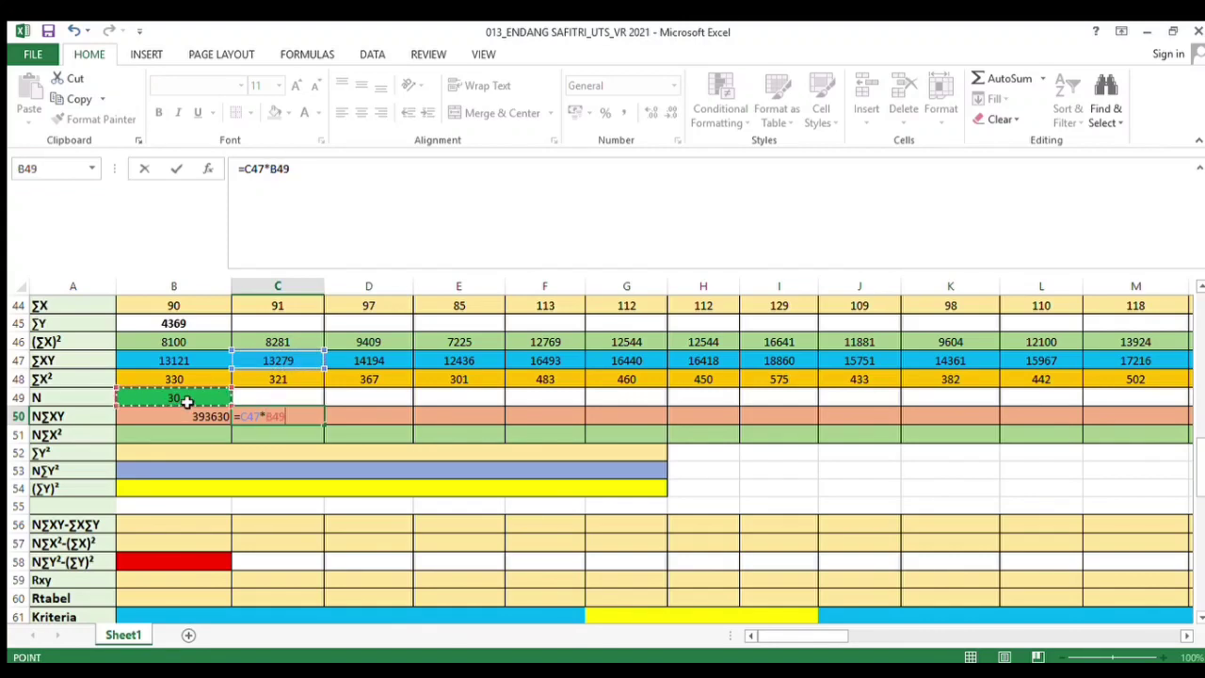
{"action": "key", "text": "Return"}
{"action": "left_click", "coordinate": [406, 419]}
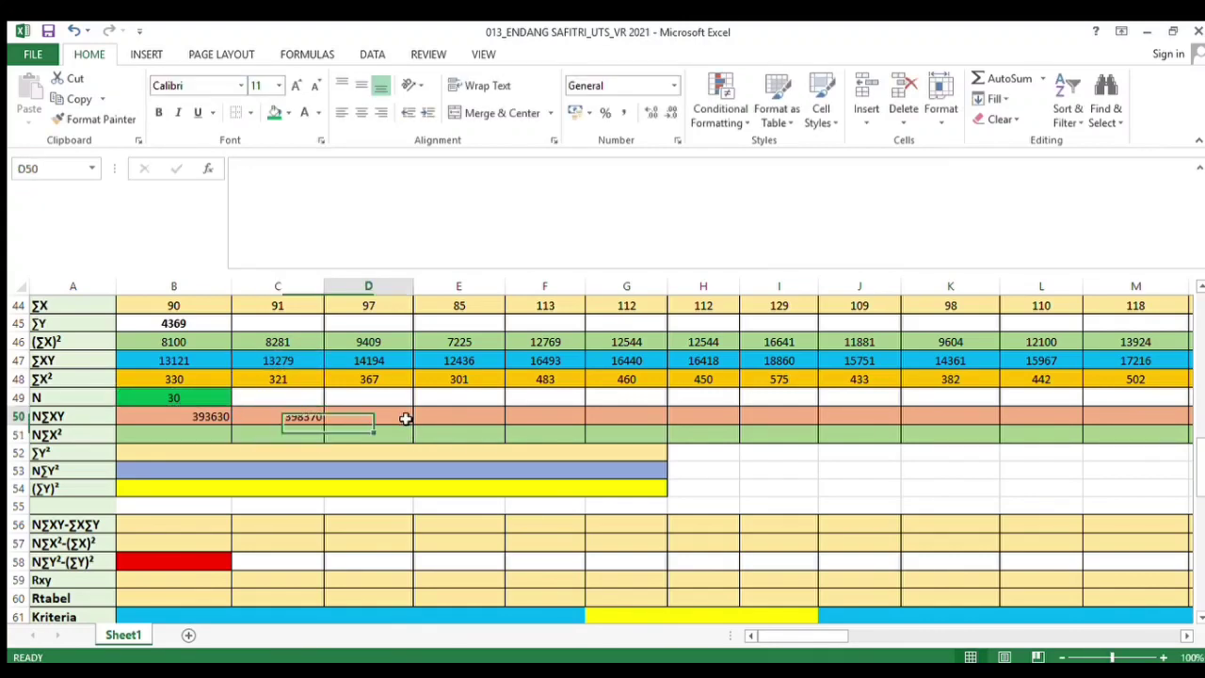
{"action": "type", "text": "="}
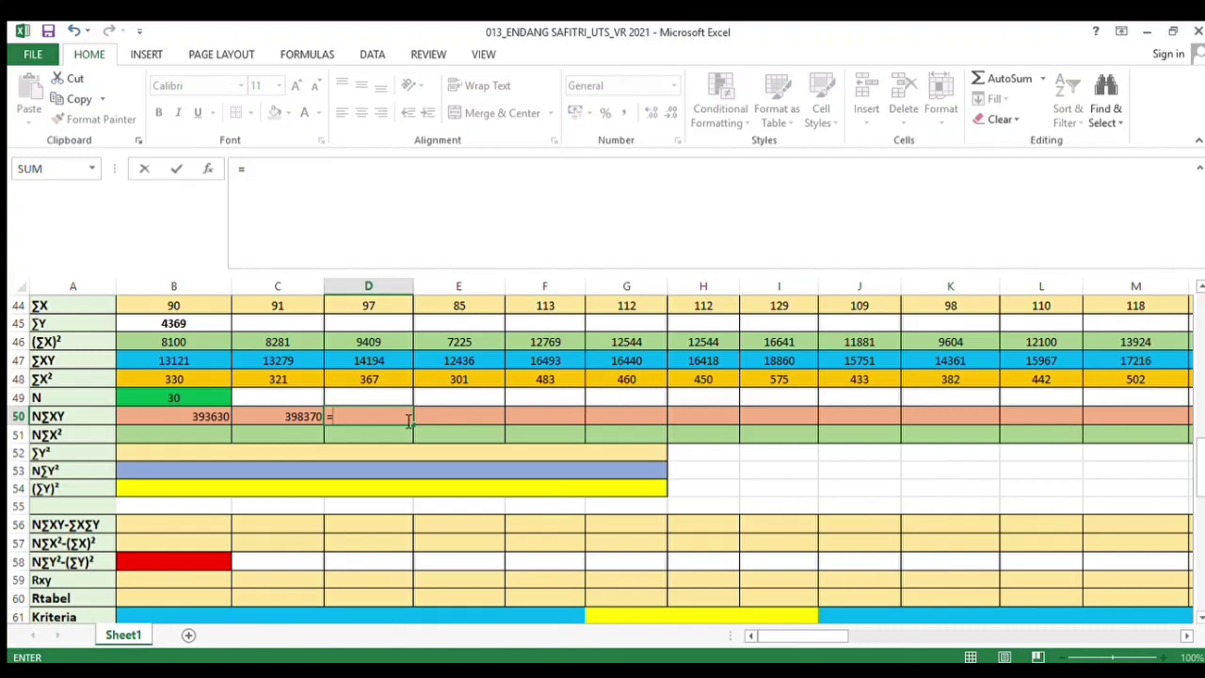
{"action": "left_click", "coordinate": [365, 362]}
{"action": "type", "text": "*"}
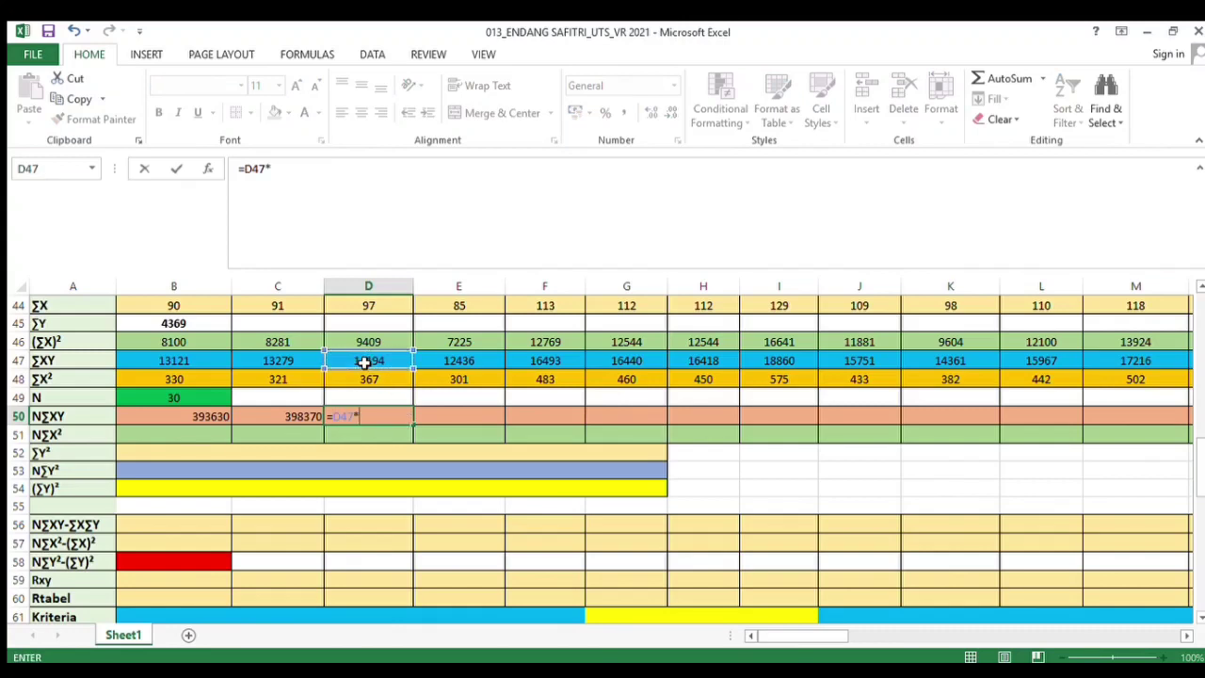
{"action": "left_click", "coordinate": [161, 401]}
{"action": "key", "text": "Return"}
Copy the N∑XY formula across the row through the Soal 43 column and center-align the row
{"action": "left_click", "coordinate": [377, 418]}
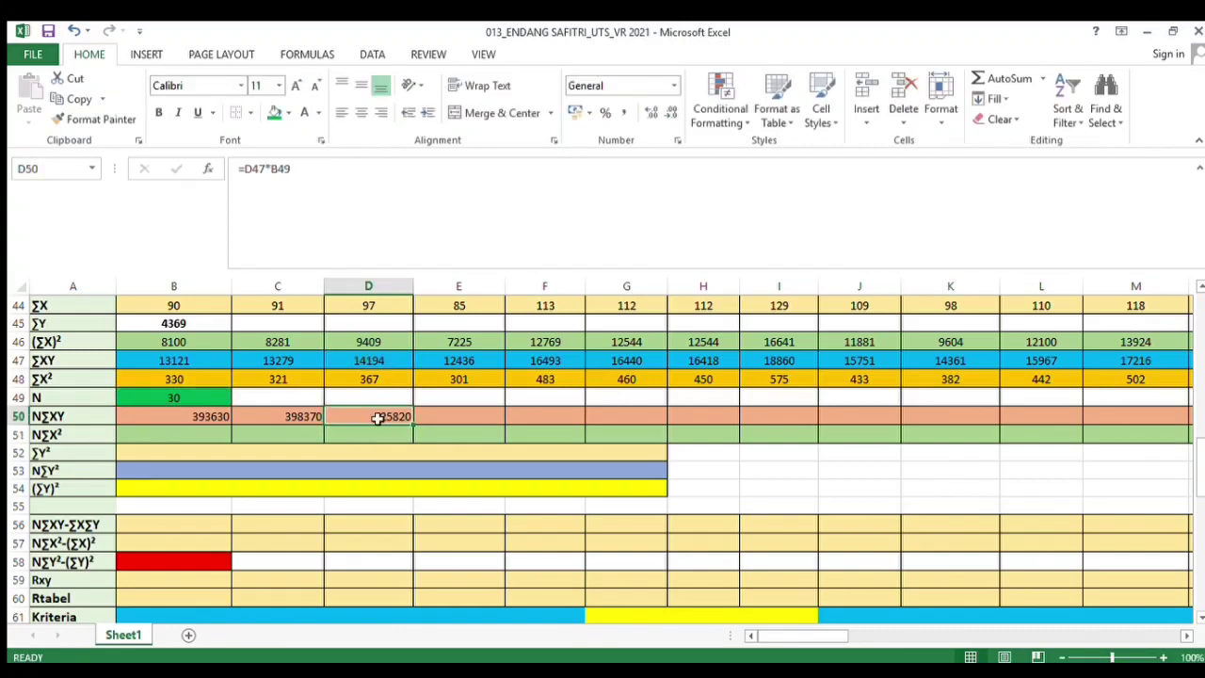
{"action": "left_click_drag", "start_coordinate": [411, 428], "coordinate": [1092, 415]}
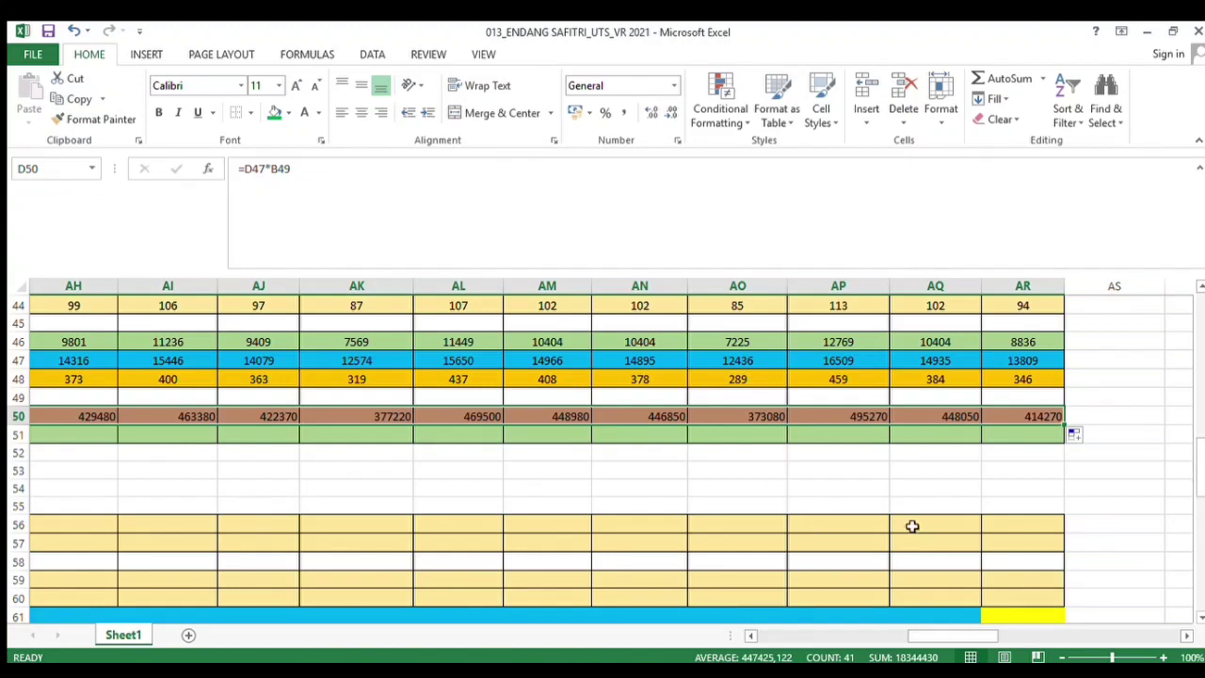
{"action": "left_click", "coordinate": [361, 112]}
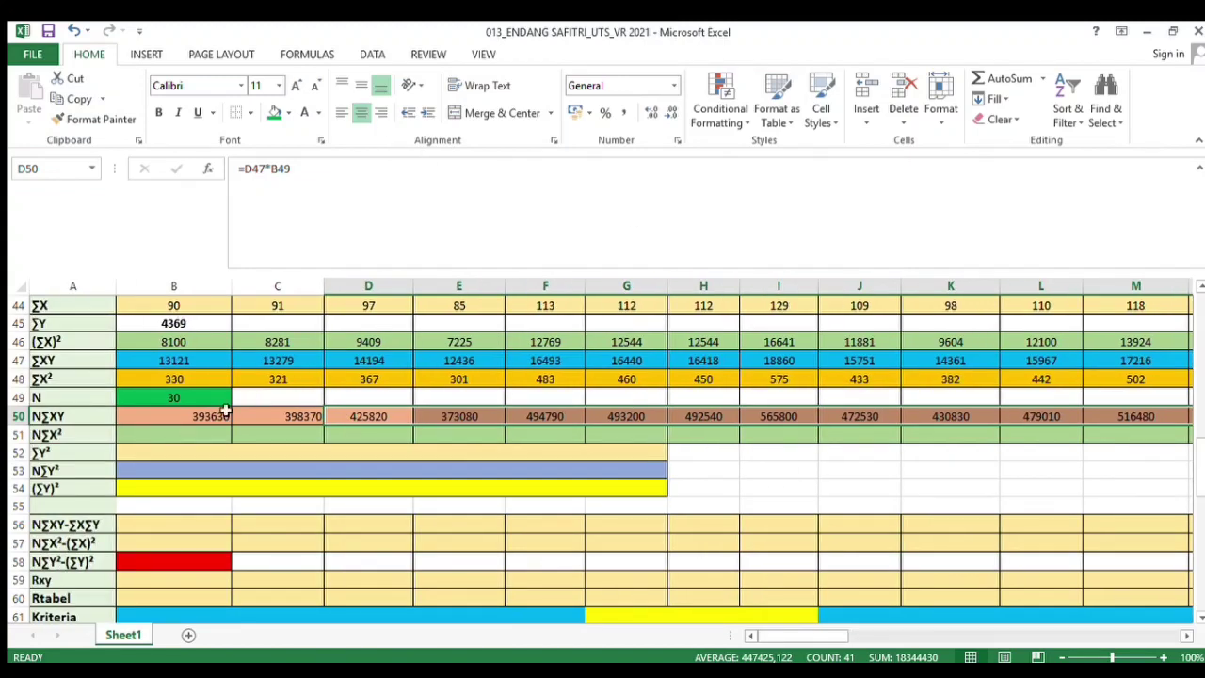
{"action": "left_click_drag", "start_coordinate": [209, 414], "coordinate": [385, 414]}
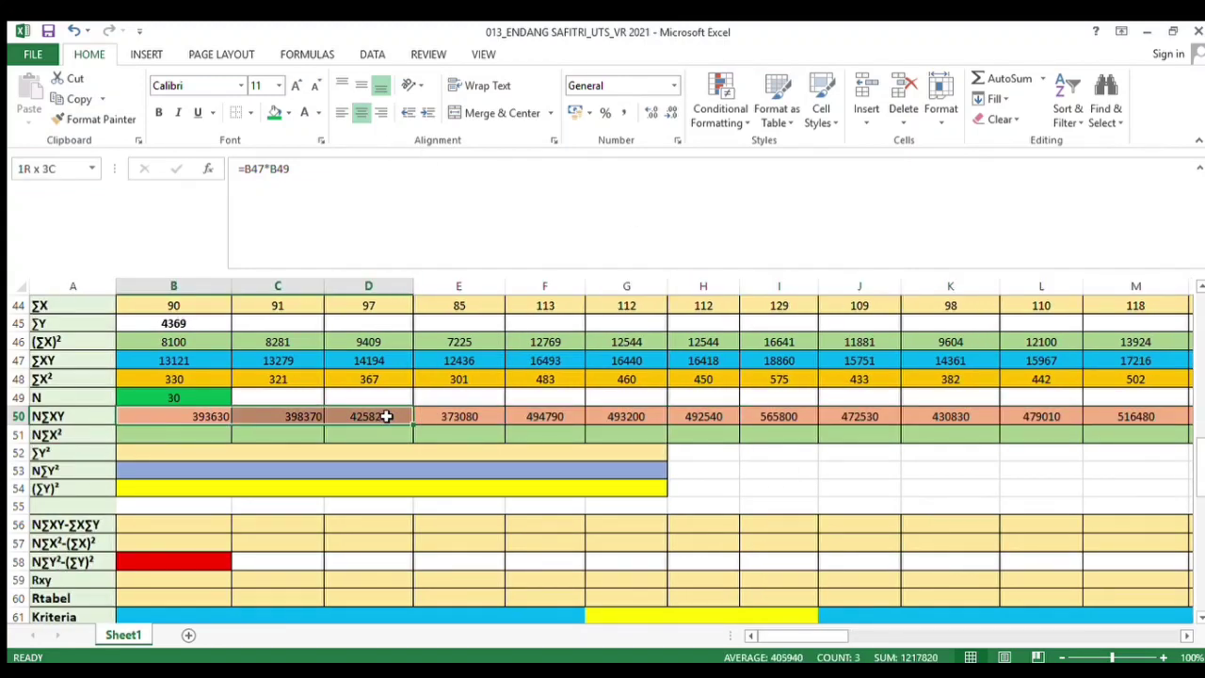
{"action": "left_click", "coordinate": [361, 112]}
In the N∑X² cell under Soal 1, enter the formula =B48*B49 multiplying ∑X² by N
{"action": "left_click", "coordinate": [140, 433]}
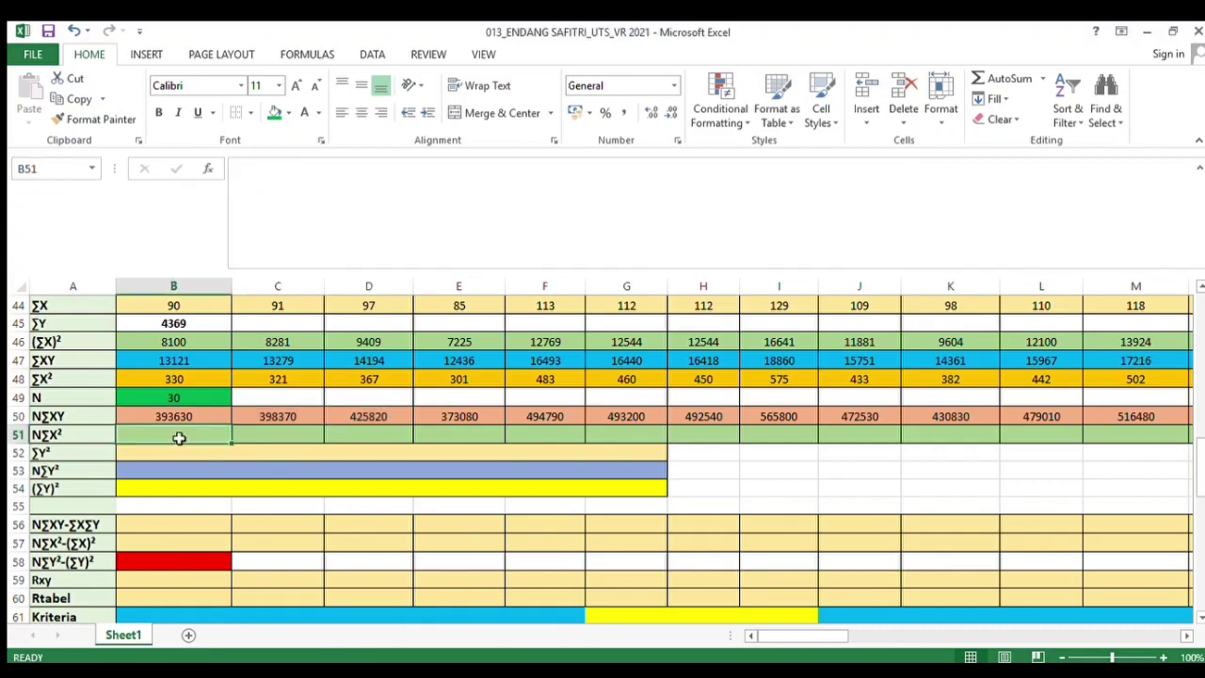
{"action": "type", "text": "="}
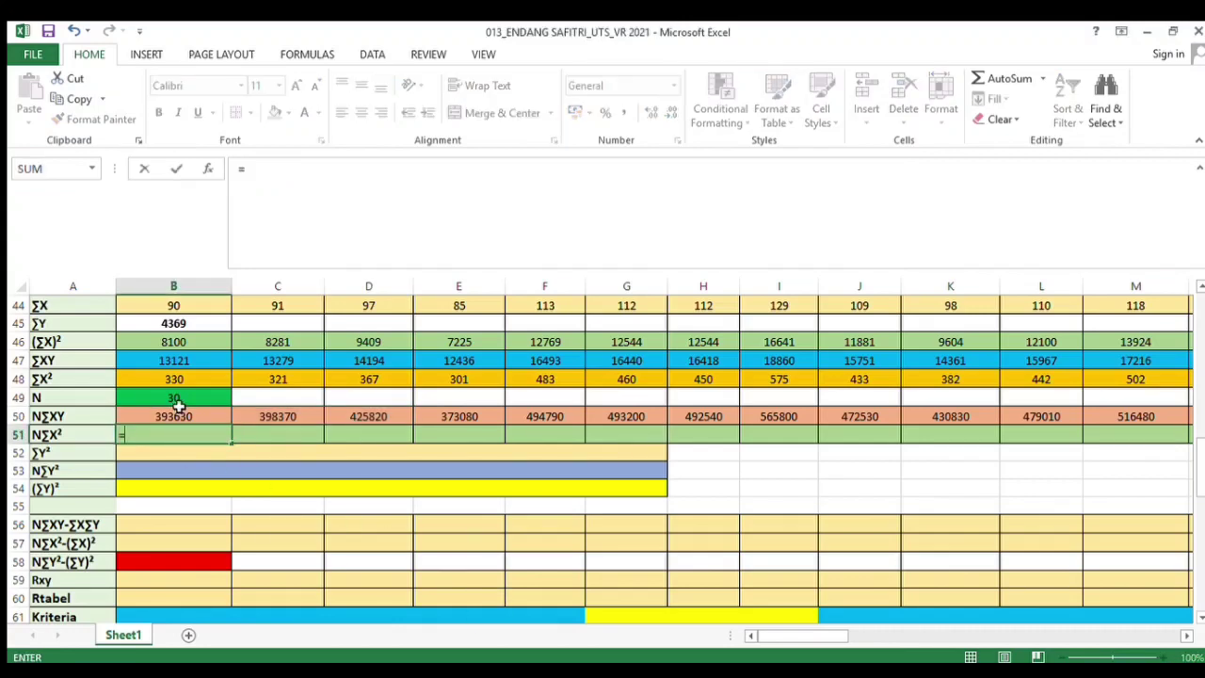
{"action": "left_click", "coordinate": [178, 377]}
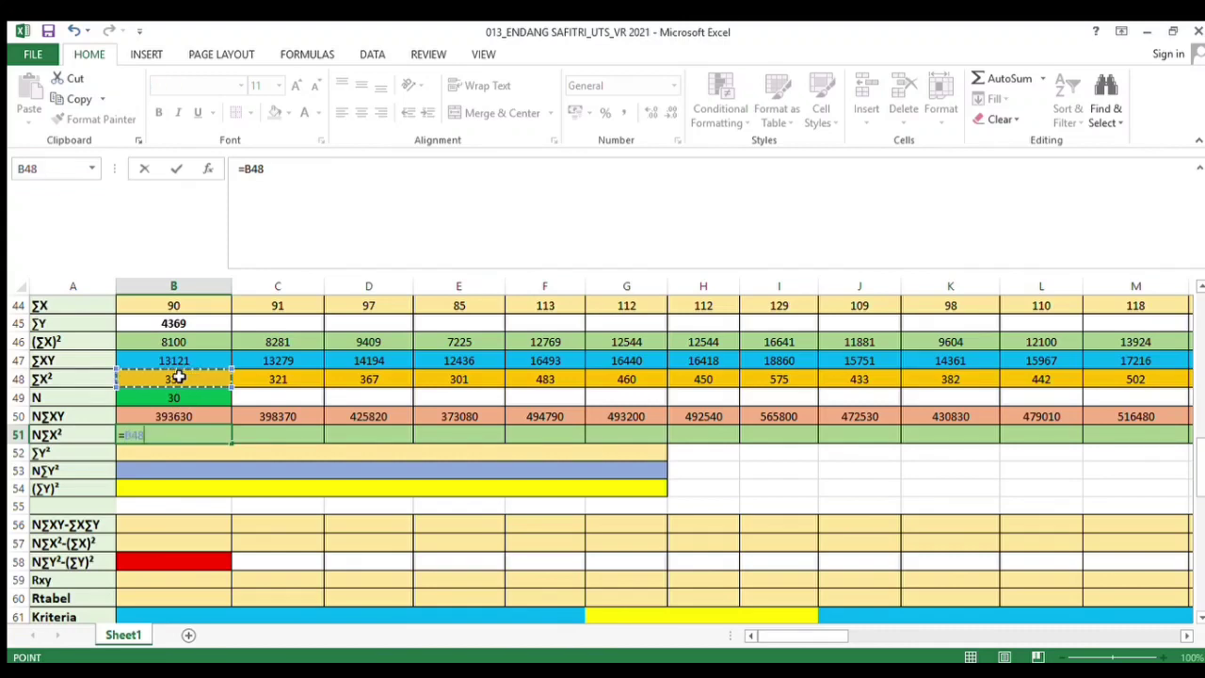
{"action": "type", "text": "*"}
{"action": "left_click", "coordinate": [179, 397]}
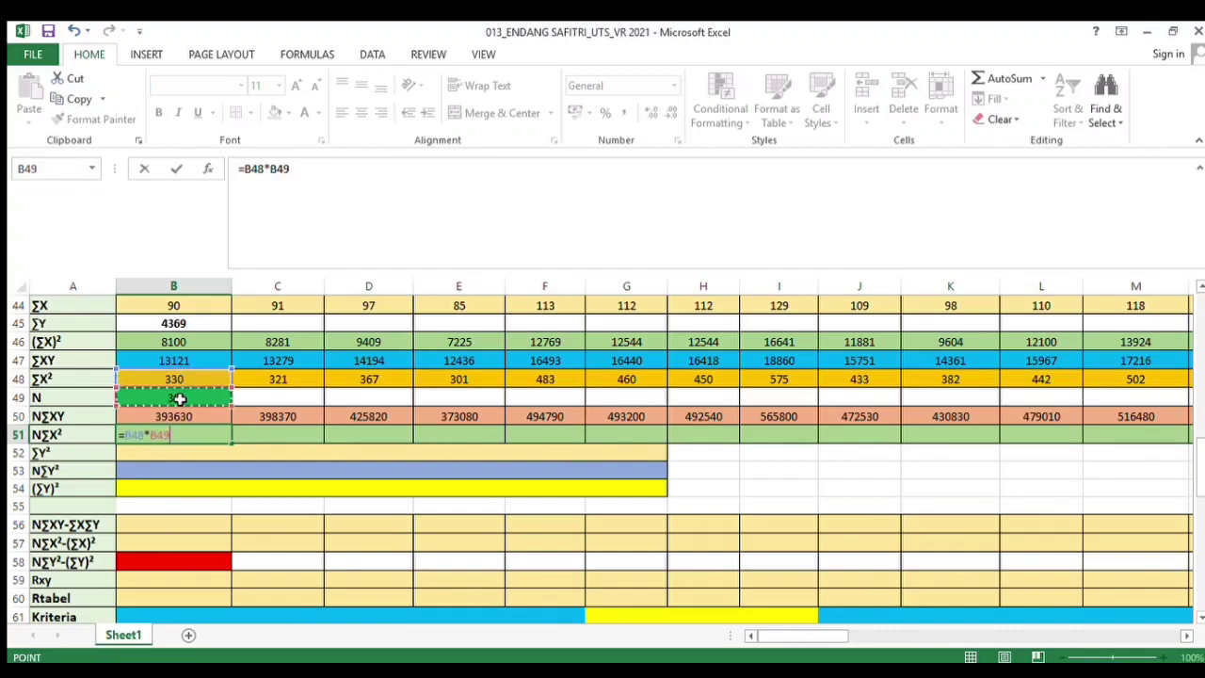
{"action": "key", "text": "Return"}
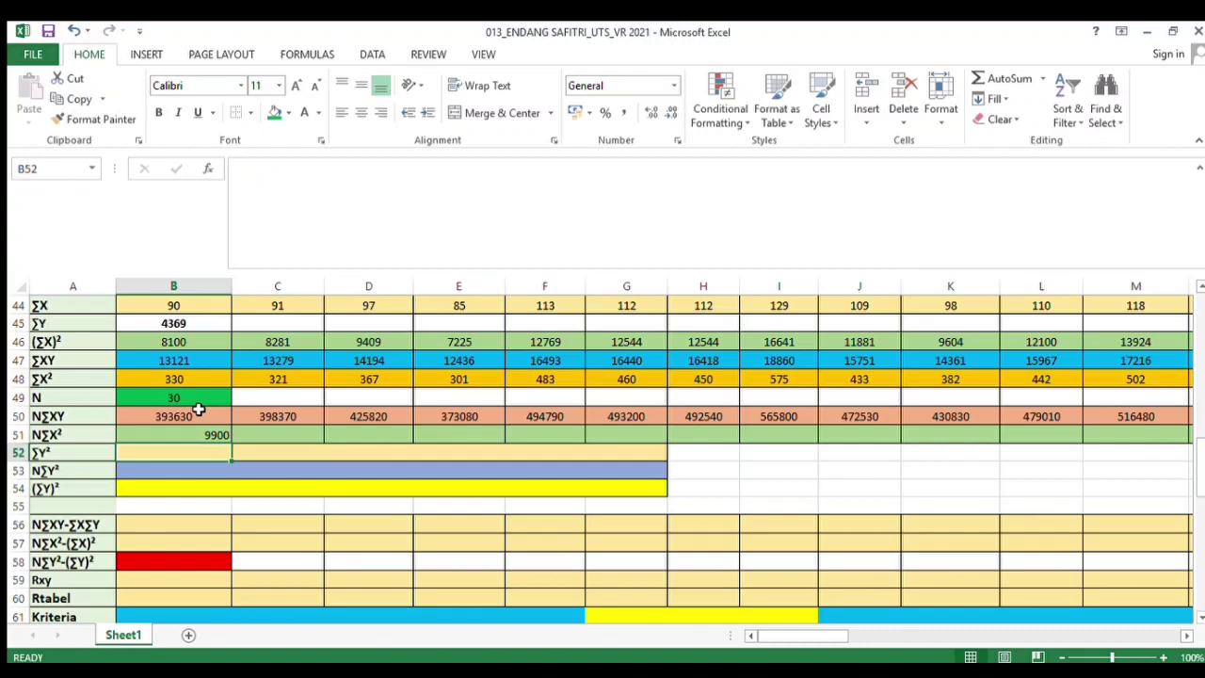
In the N∑X² cell of the second column, enter the formula =C48*B49
{"action": "left_click", "coordinate": [282, 436]}
{"action": "type", "text": "="}
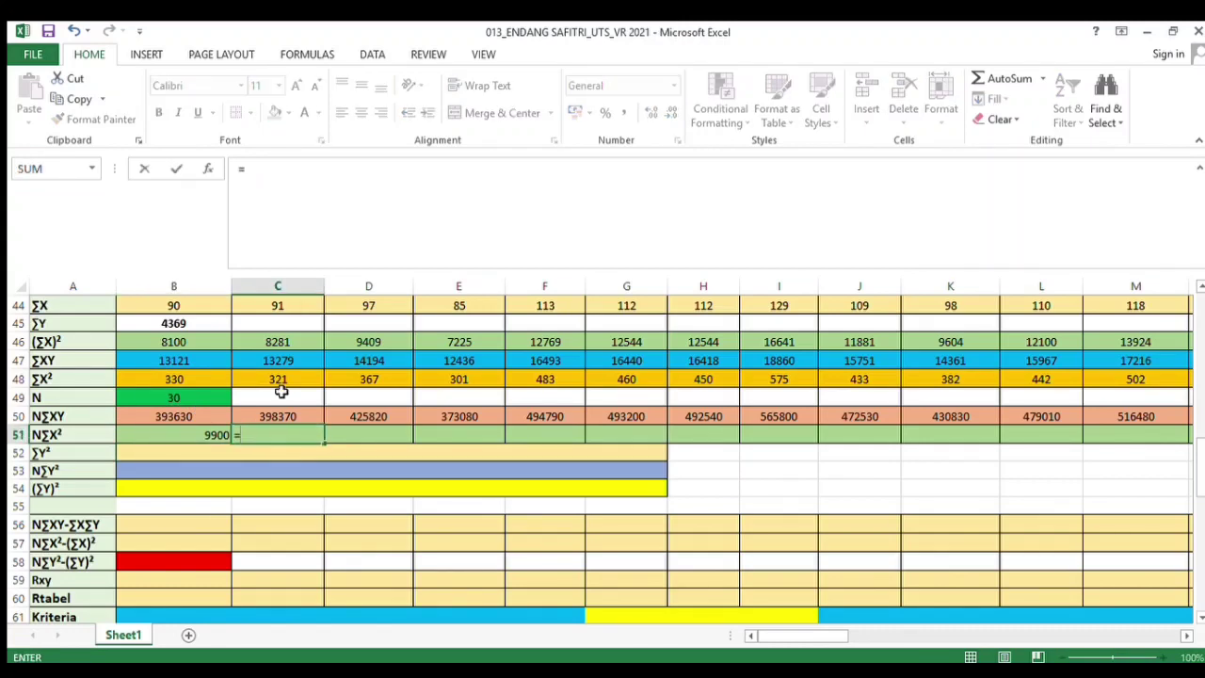
{"action": "left_click", "coordinate": [283, 378]}
{"action": "type", "text": "*"}
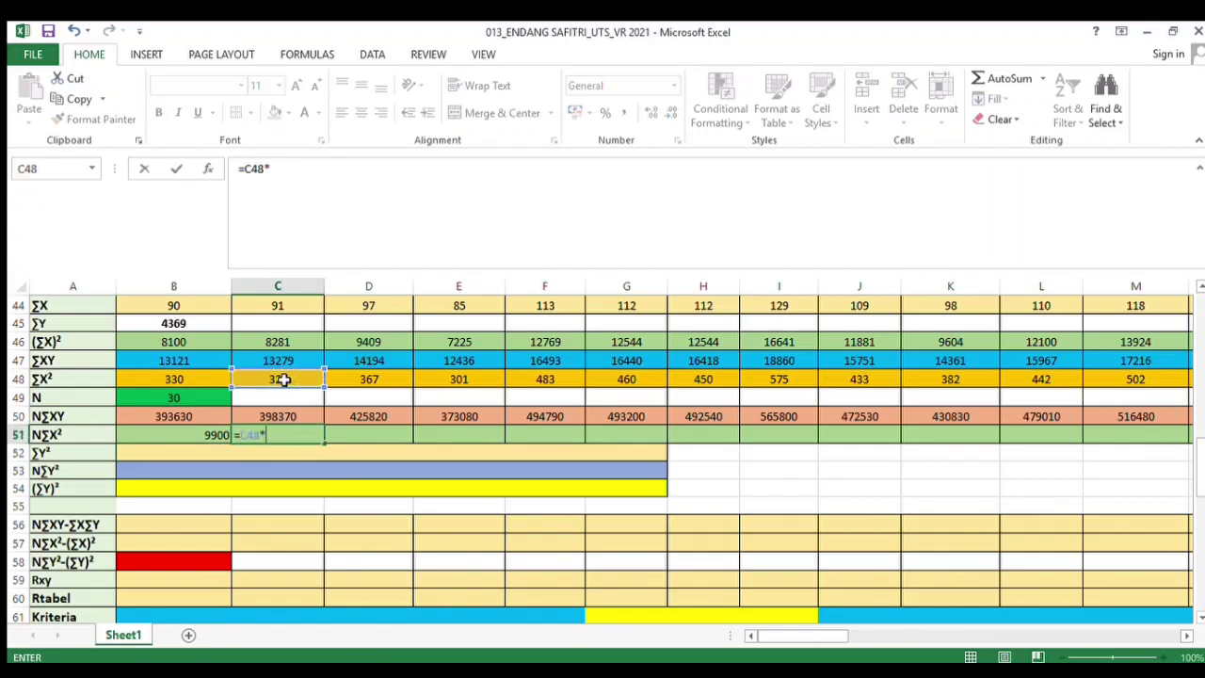
{"action": "left_click", "coordinate": [202, 398]}
{"action": "key", "text": "Return"}
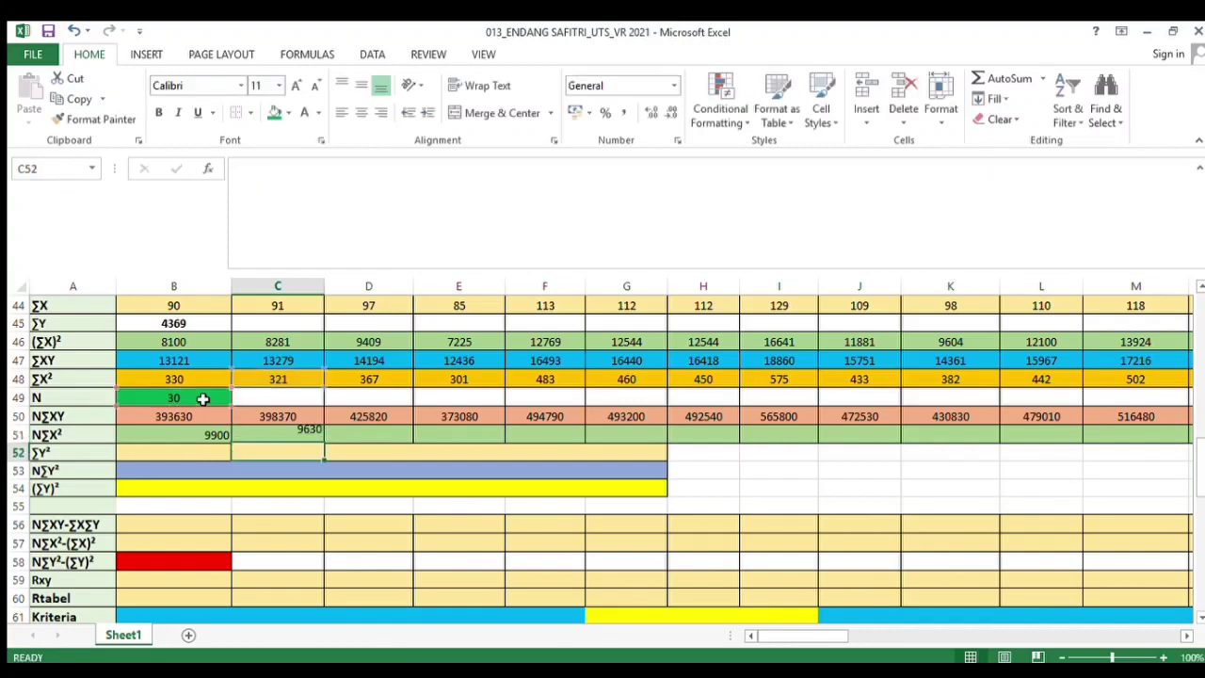
Copy the N∑X² formula across the row through the Soal 43 column and center-align the row
{"action": "left_click", "coordinate": [221, 436]}
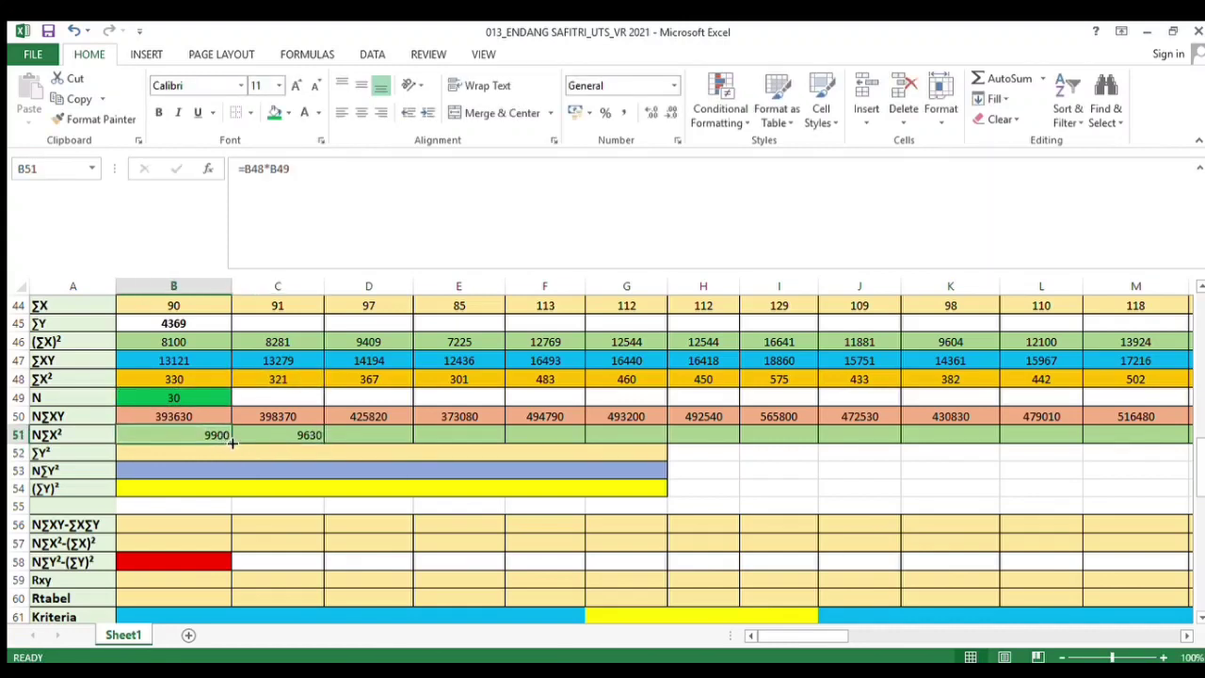
{"action": "left_click_drag", "start_coordinate": [228, 444], "coordinate": [1086, 426]}
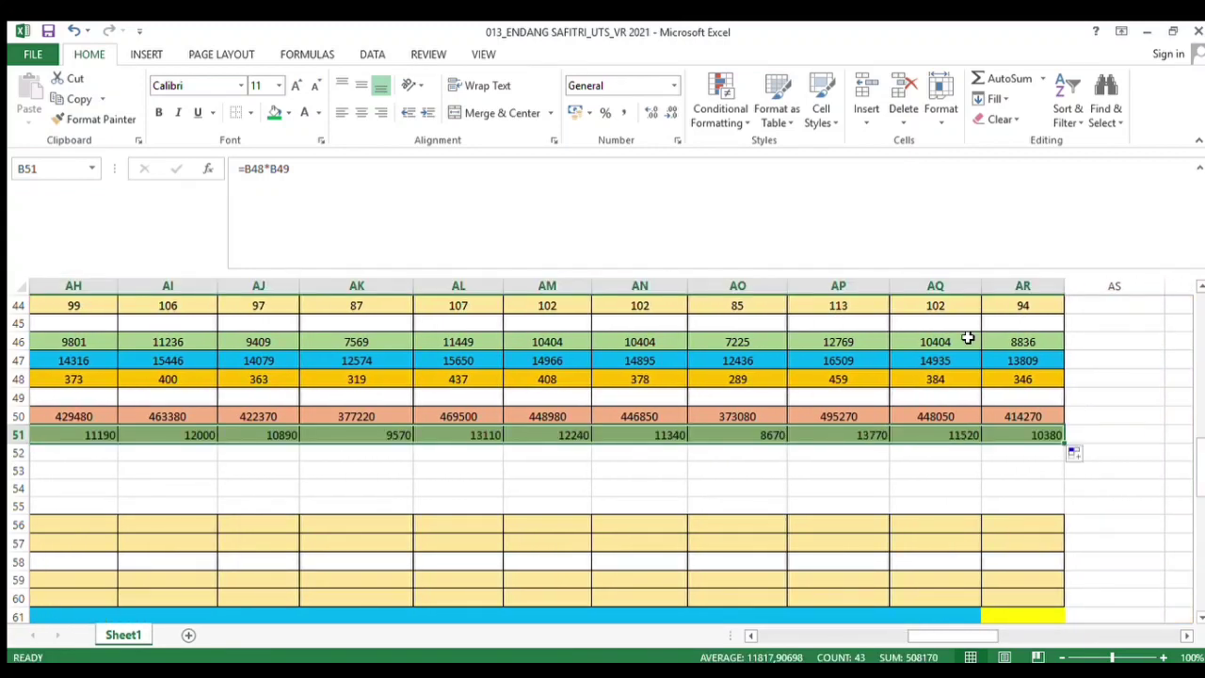
{"action": "left_click", "coordinate": [361, 112]}
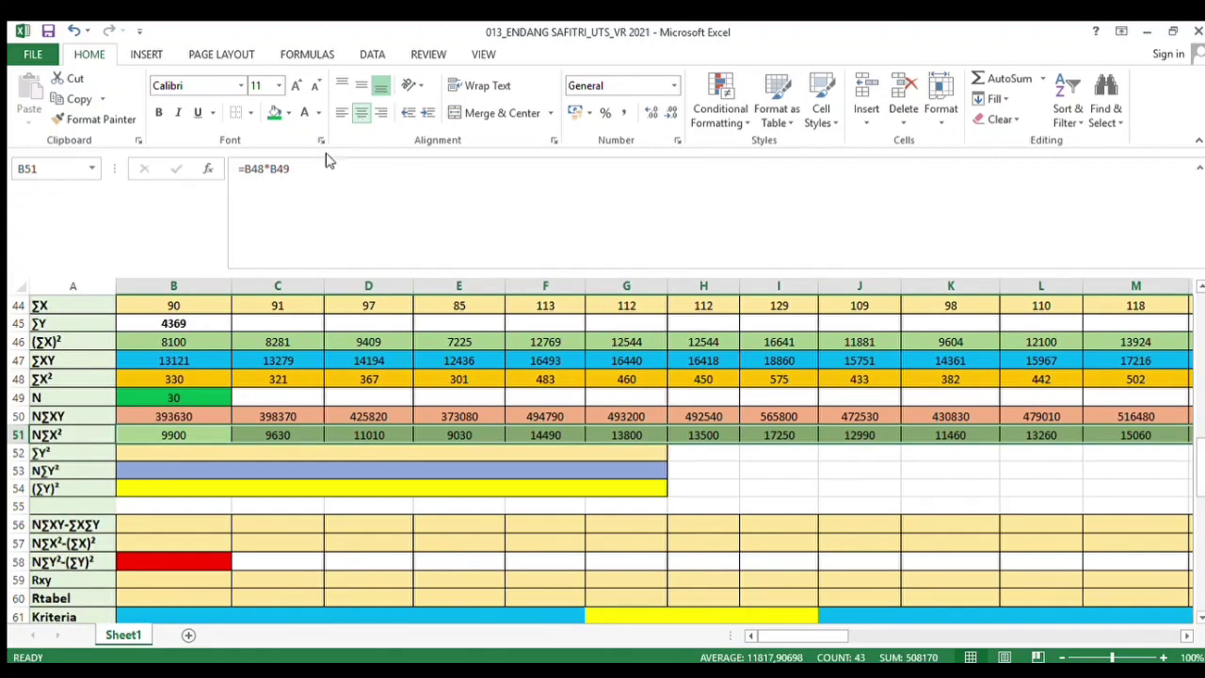
Link the ∑Y² cell to the ∑Y² total in cell CN74 with the formula =CN74
{"action": "left_click", "coordinate": [215, 451]}
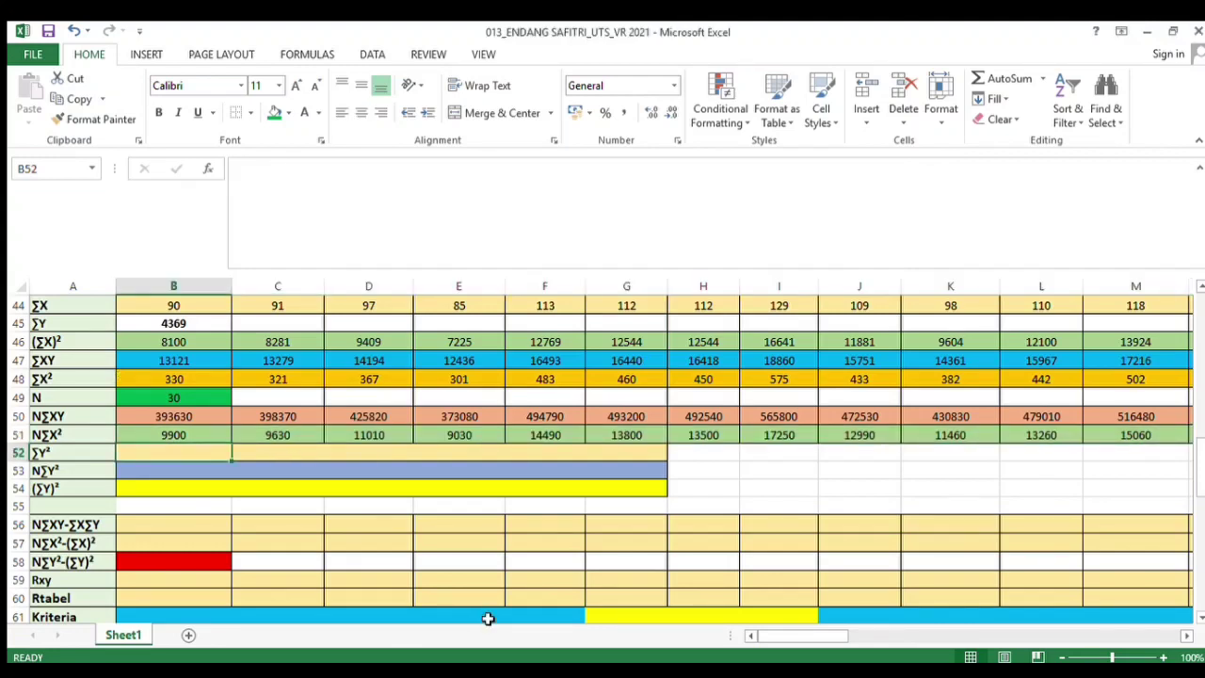
{"action": "double_click", "coordinate": [200, 459]}
{"action": "type", "text": "="}
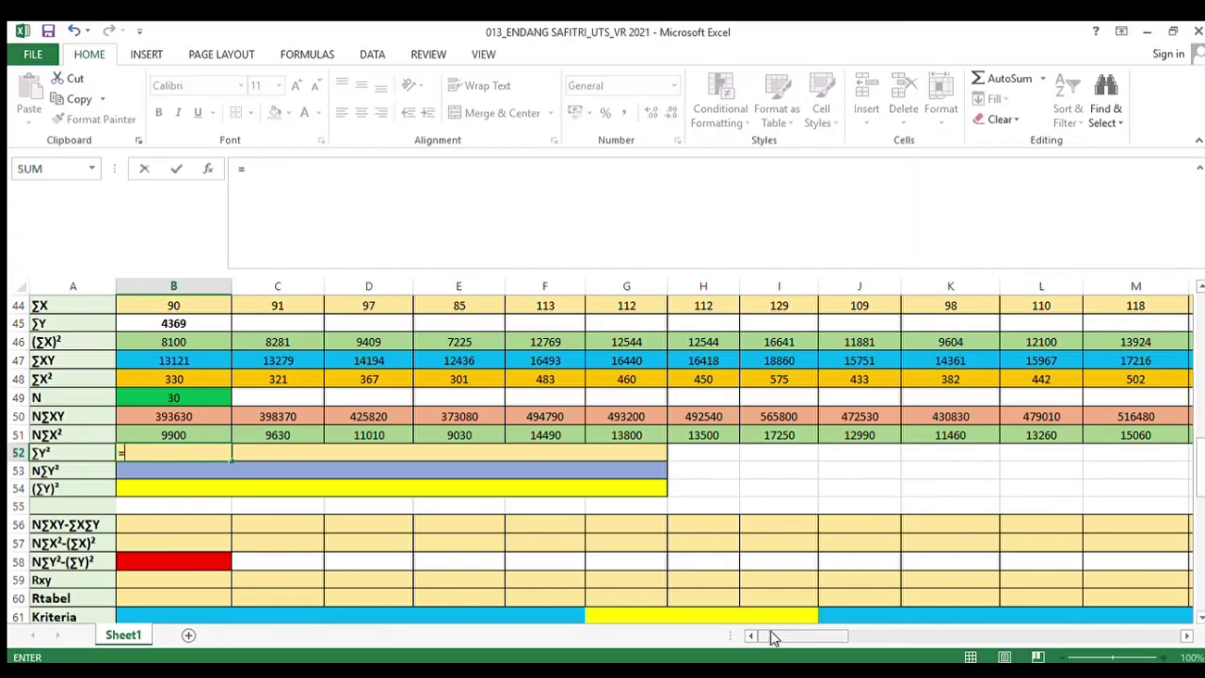
{"action": "left_click_drag", "start_coordinate": [770, 638], "coordinate": [1167, 635]}
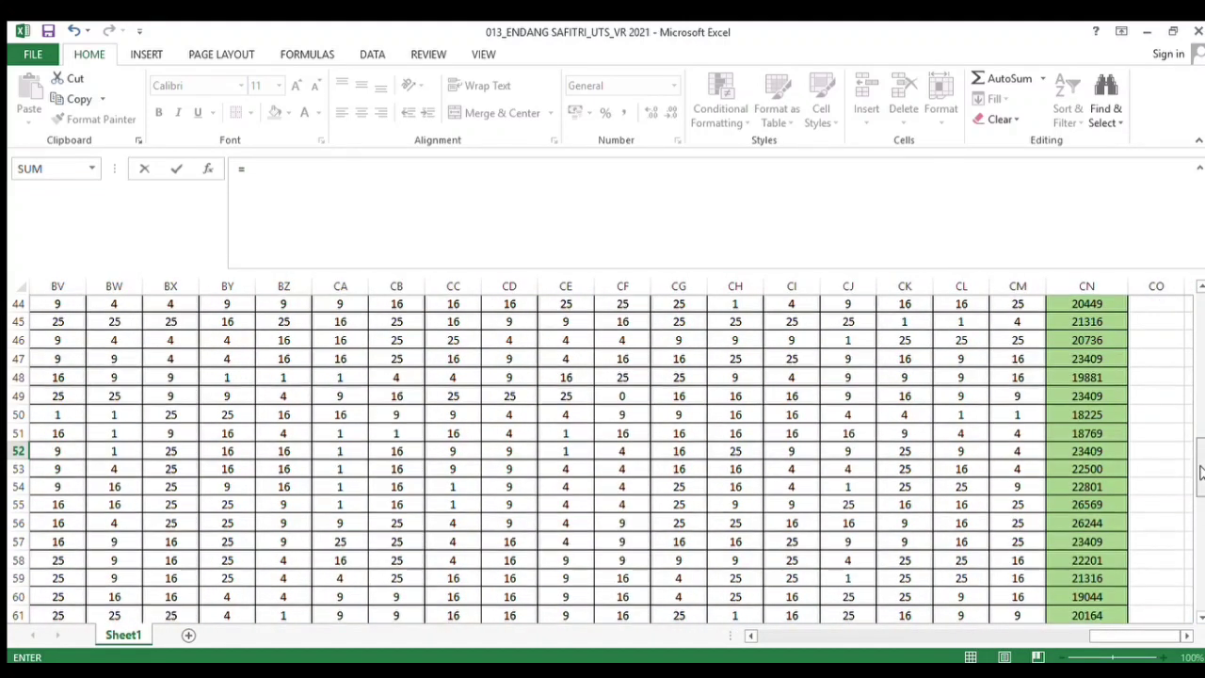
{"action": "left_click_drag", "start_coordinate": [1201, 471], "coordinate": [1192, 543]}
{"action": "left_click", "coordinate": [1064, 416]}
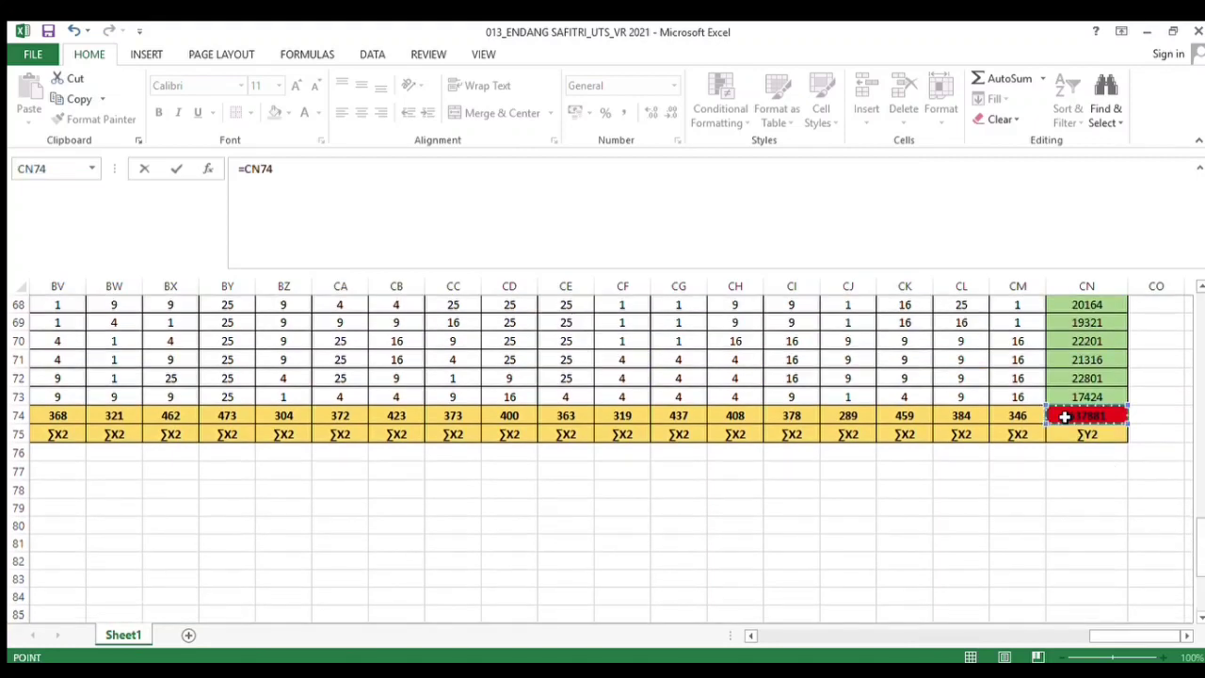
{"action": "key", "text": "Return"}
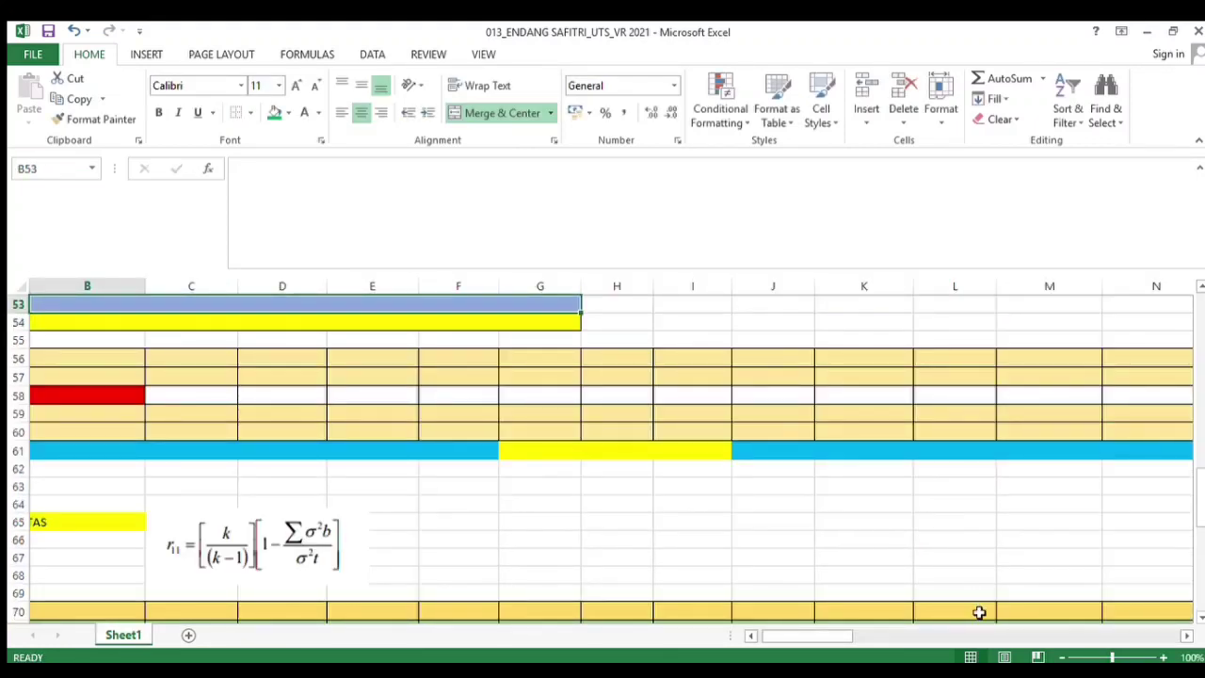
{"action": "left_click_drag", "start_coordinate": [842, 637], "coordinate": [753, 638]}
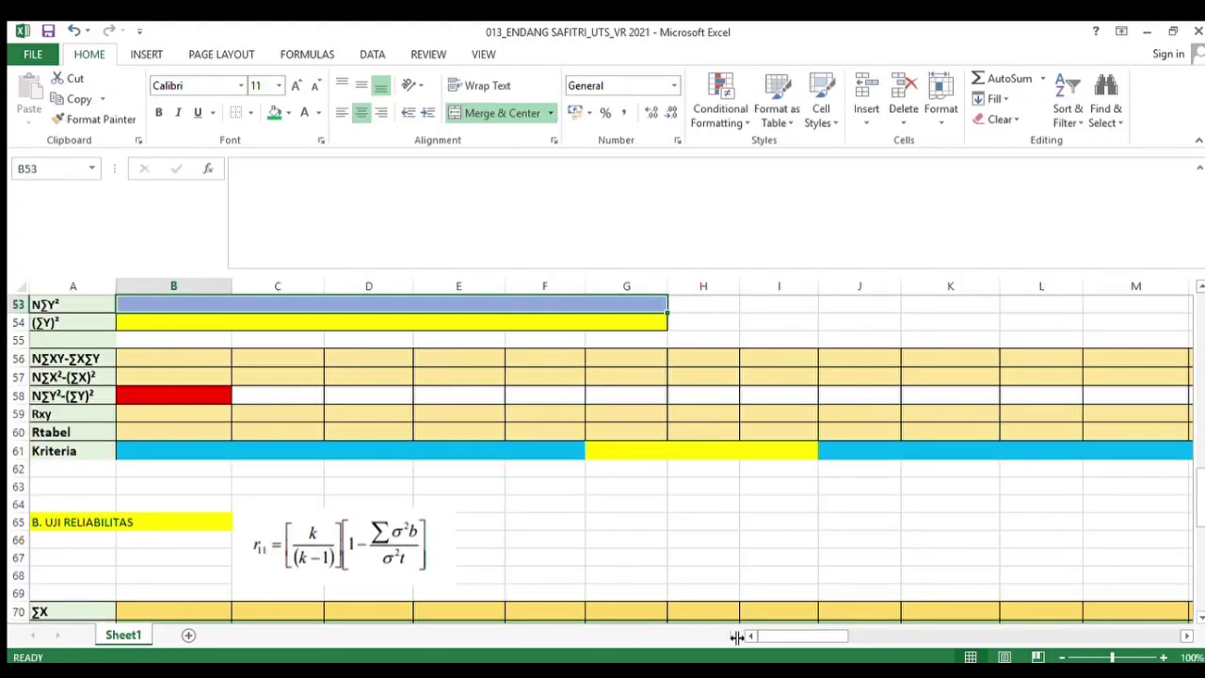
{"action": "scroll", "coordinate": [1199, 493], "scroll_direction": "up", "scroll_amount": 4}
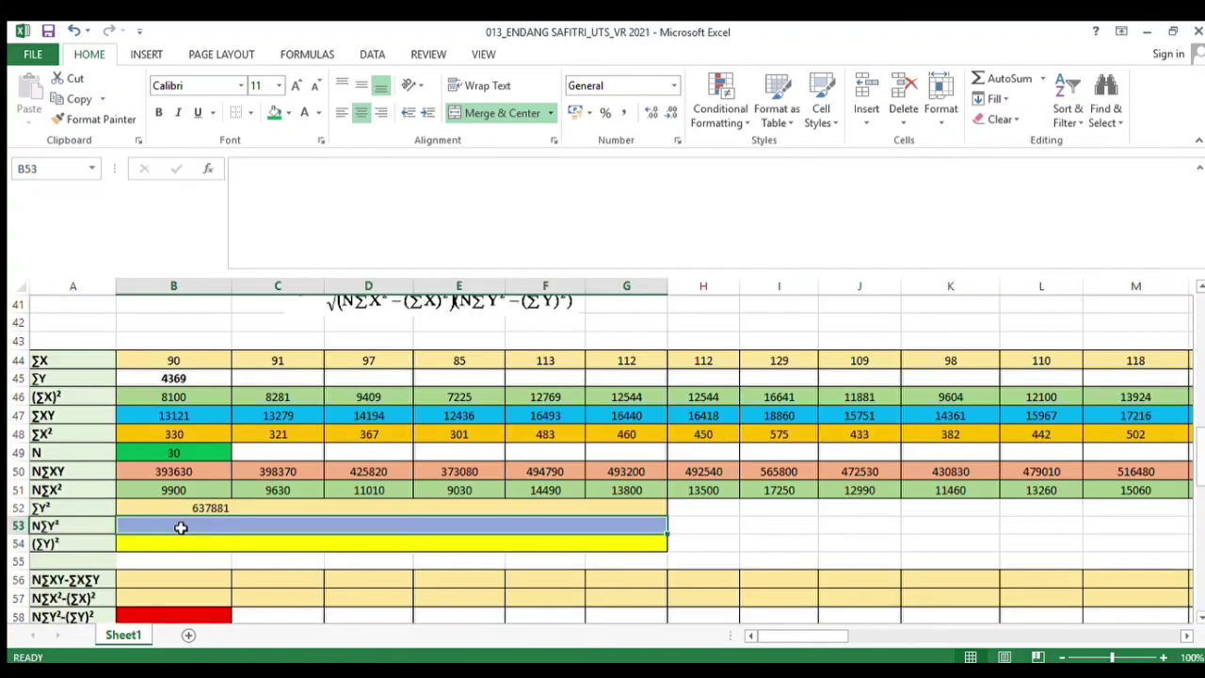
In the merged N∑Y² cell, enter the formula =B49*B52 multiplying N by ∑Y²
{"action": "type", "text": "="}
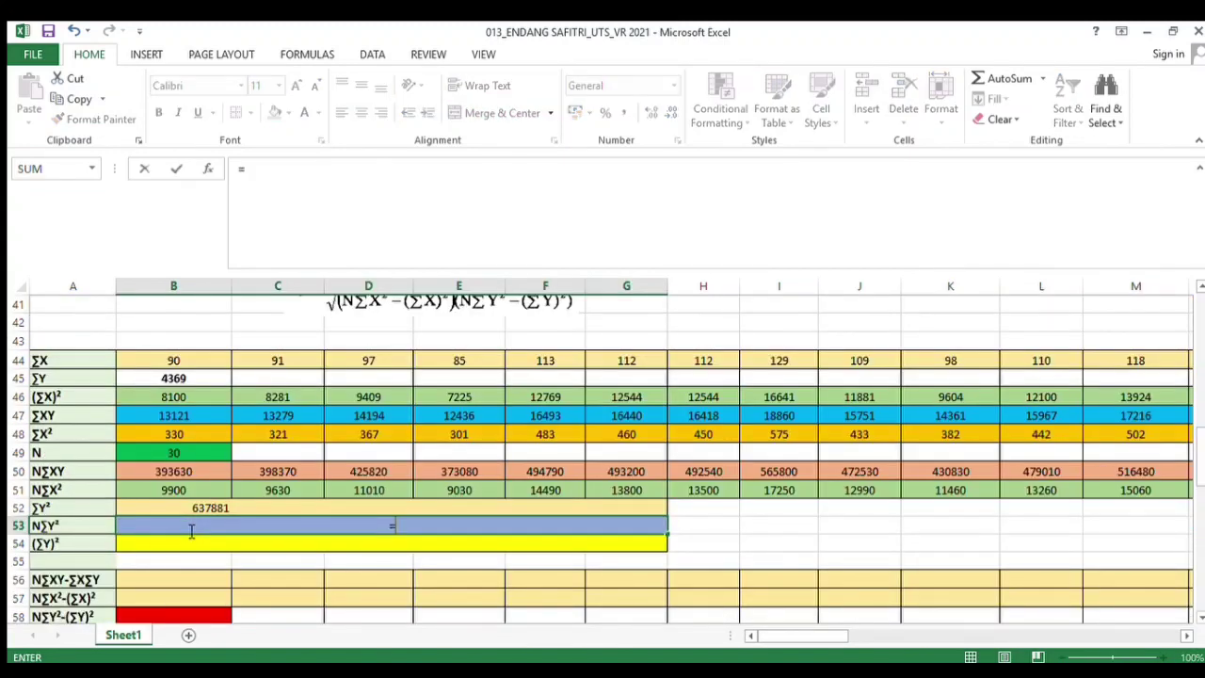
{"action": "left_click", "coordinate": [180, 451]}
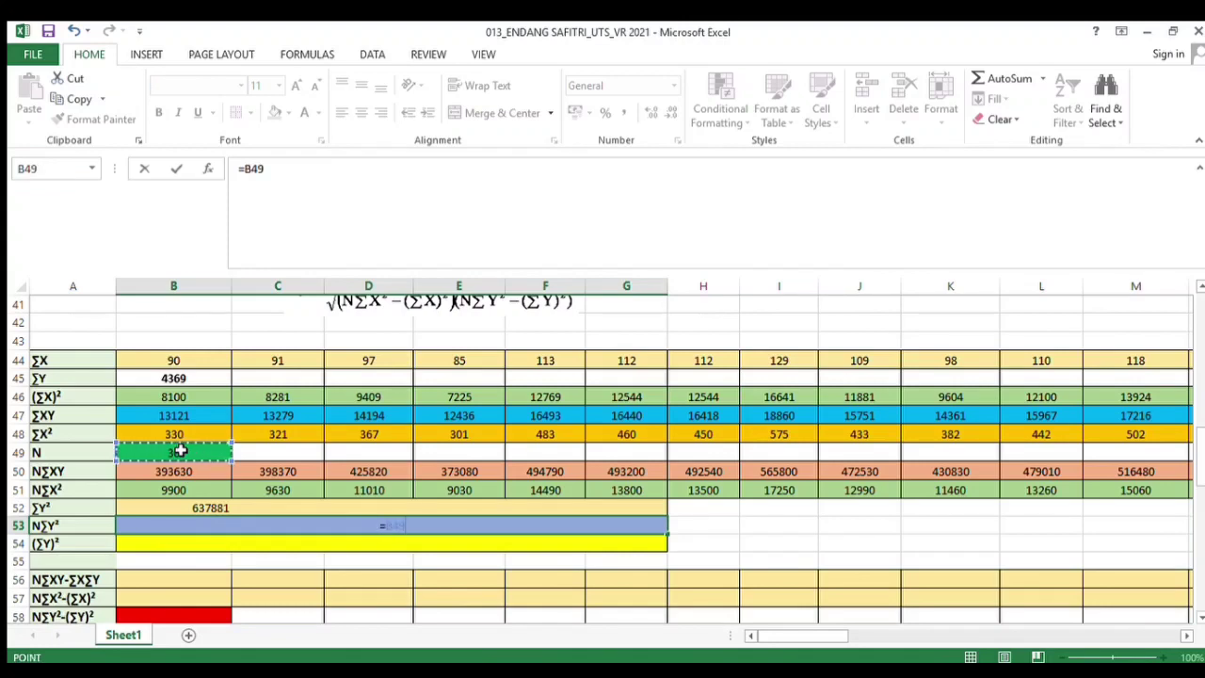
{"action": "type", "text": "*"}
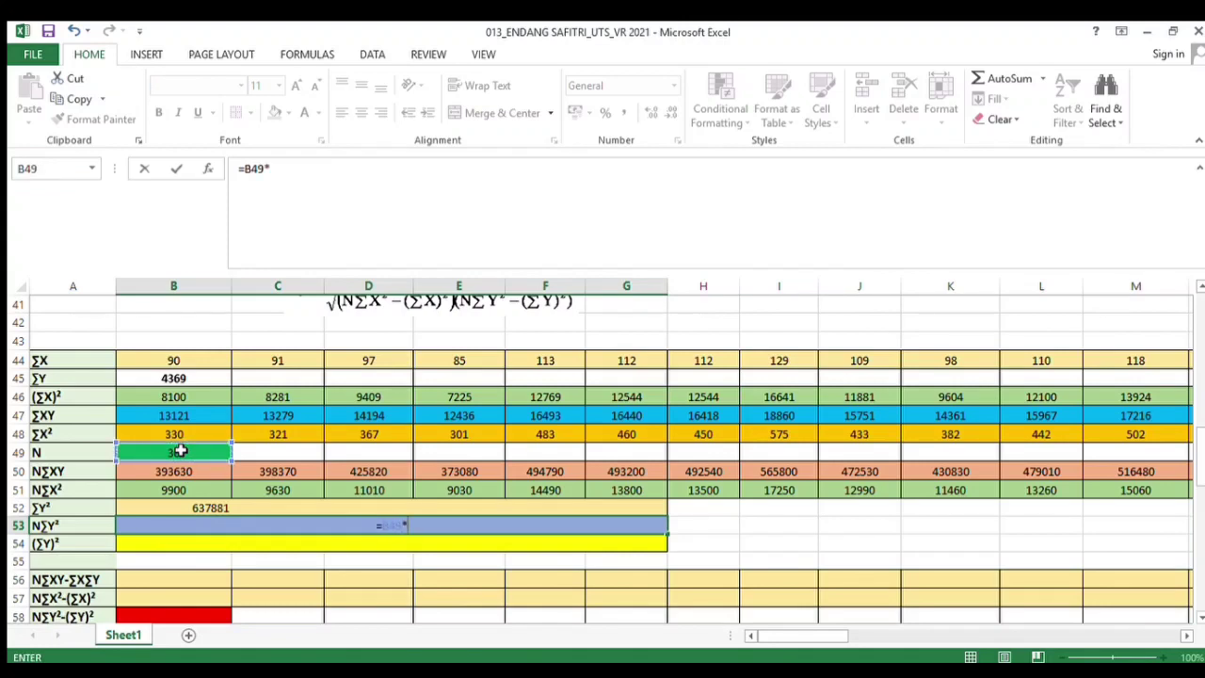
{"action": "left_click", "coordinate": [167, 510]}
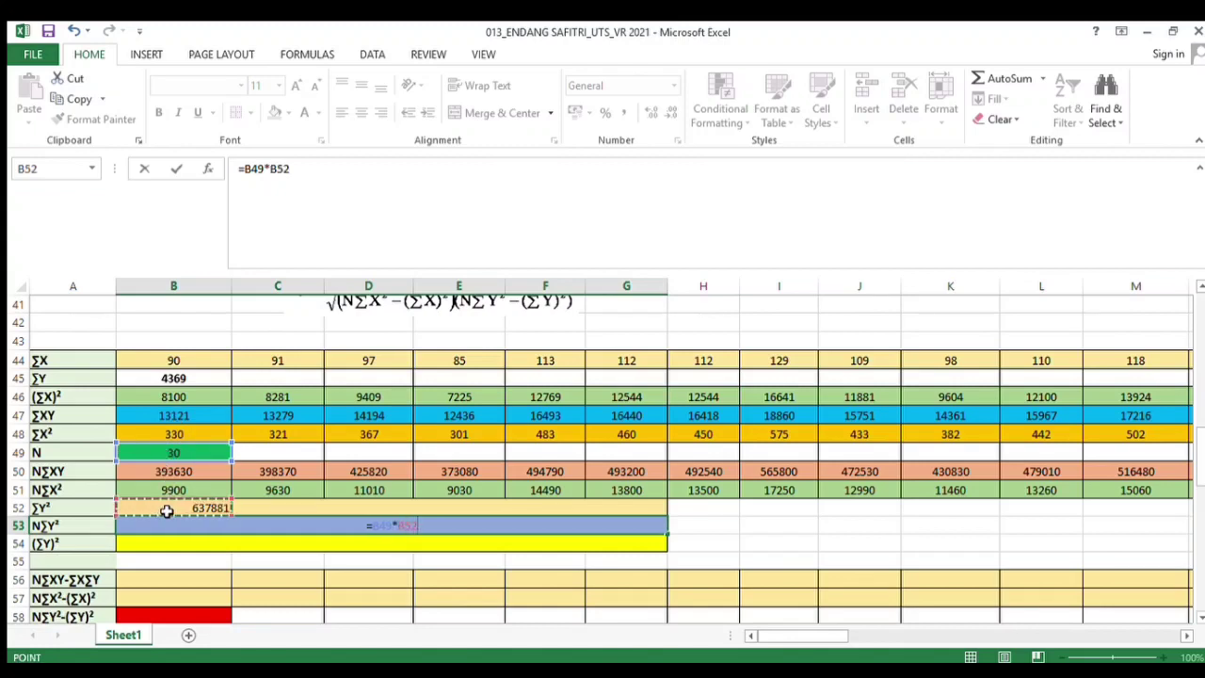
{"action": "key", "text": "Return"}
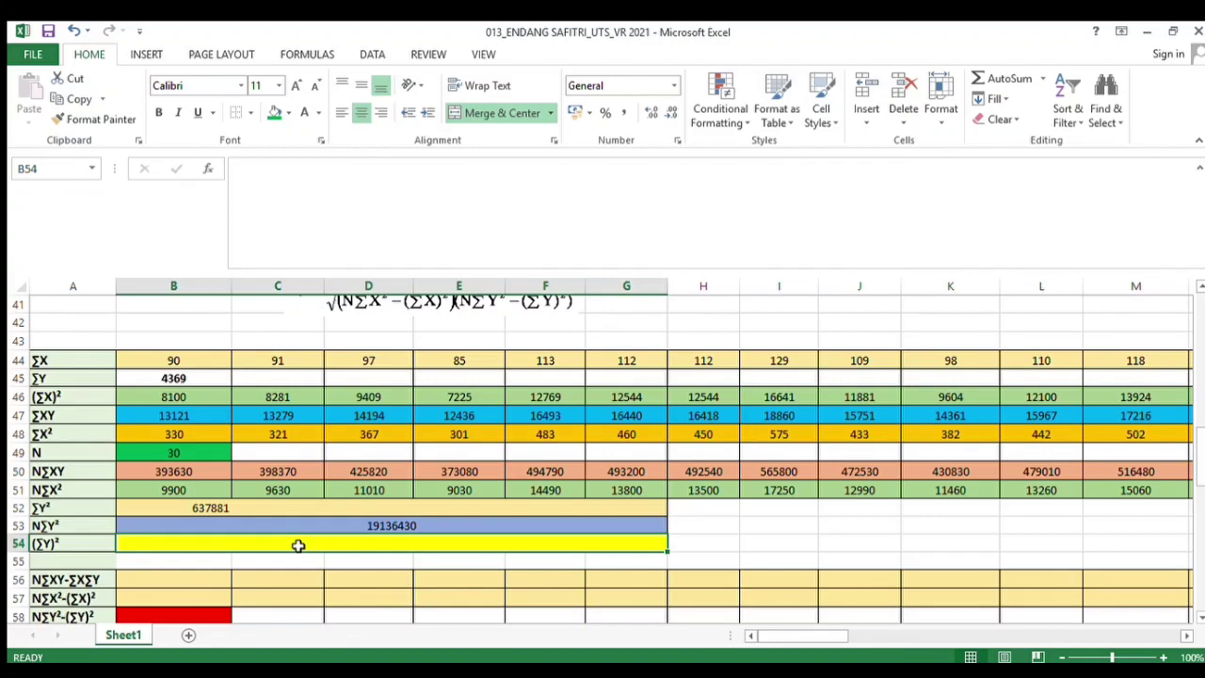
In the merged (∑Y)² cell, enter the formula =B45*B45 squaring the ∑Y total
{"action": "type", "text": "="}
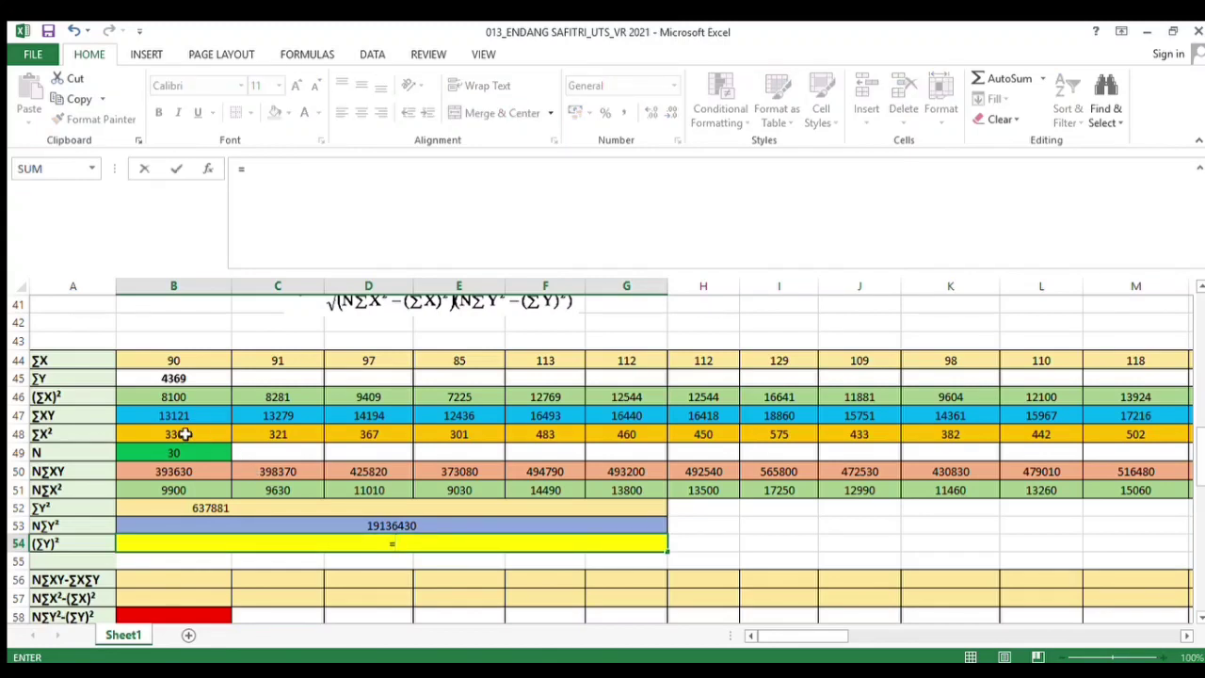
{"action": "left_click", "coordinate": [143, 384]}
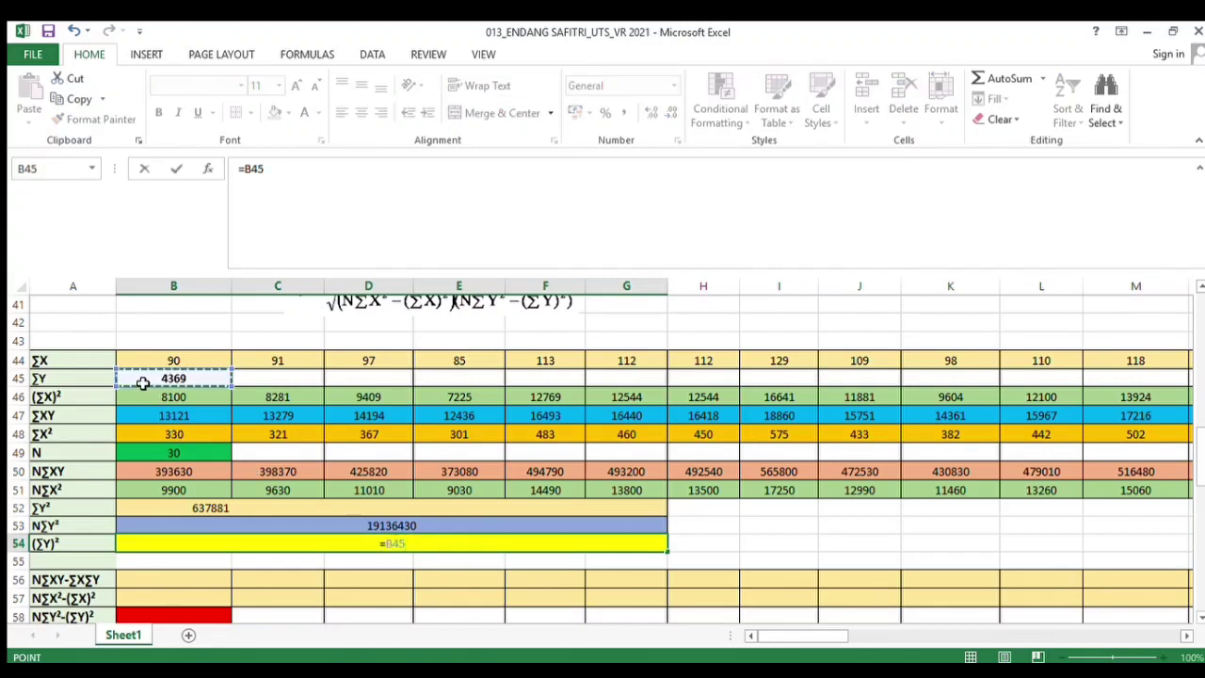
{"action": "type", "text": "*"}
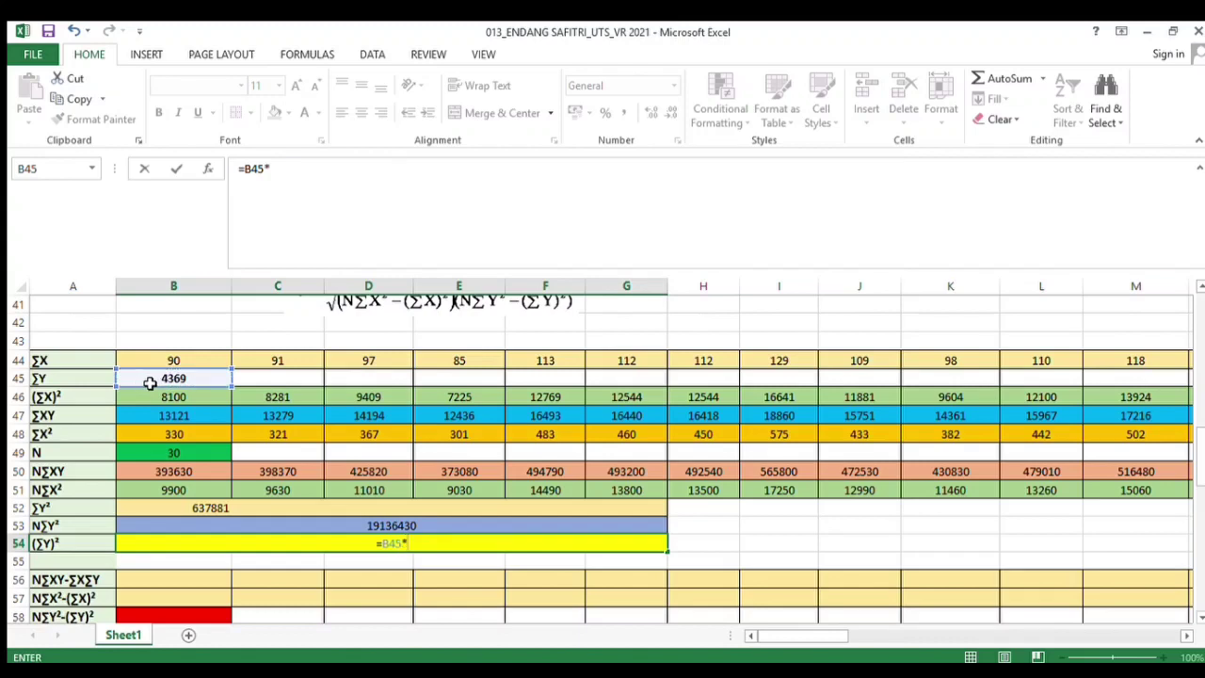
{"action": "left_click", "coordinate": [146, 381]}
{"action": "key", "text": "Return"}
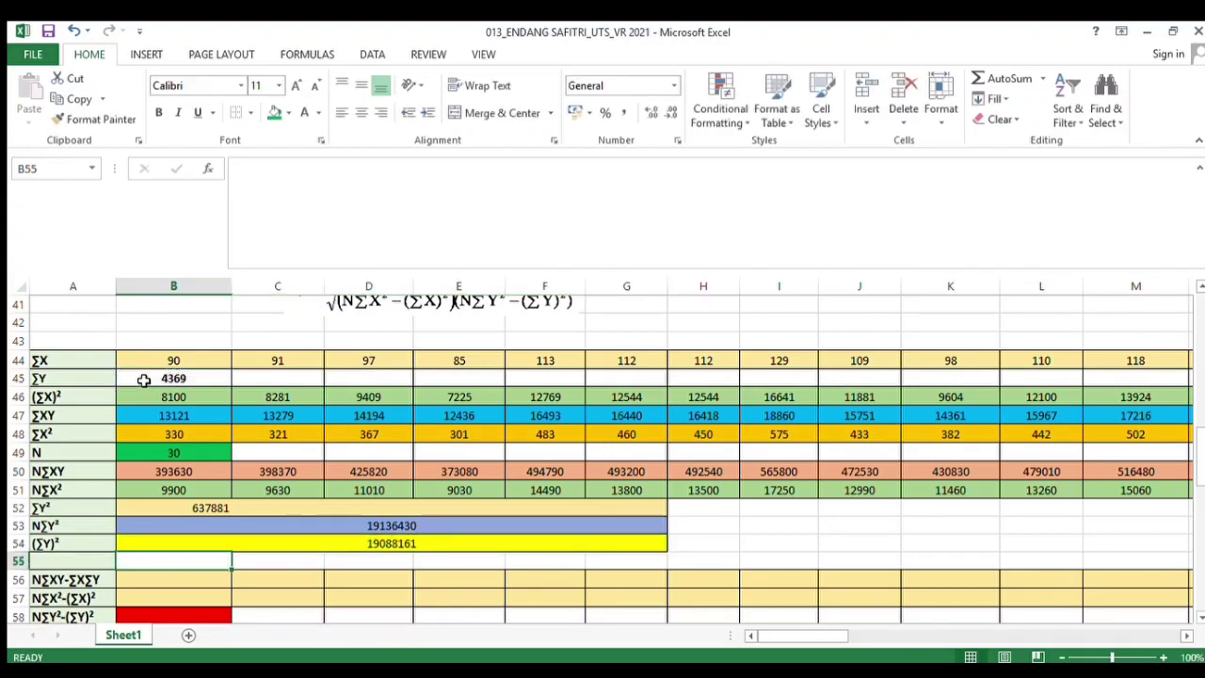
In the N∑XY-∑X∑Y cell under Soal 1, enter the formula =B50-B44*B45
{"action": "key", "text": "Down"}
{"action": "scroll", "coordinate": [479, 506], "scroll_direction": "down", "scroll_amount": 1}
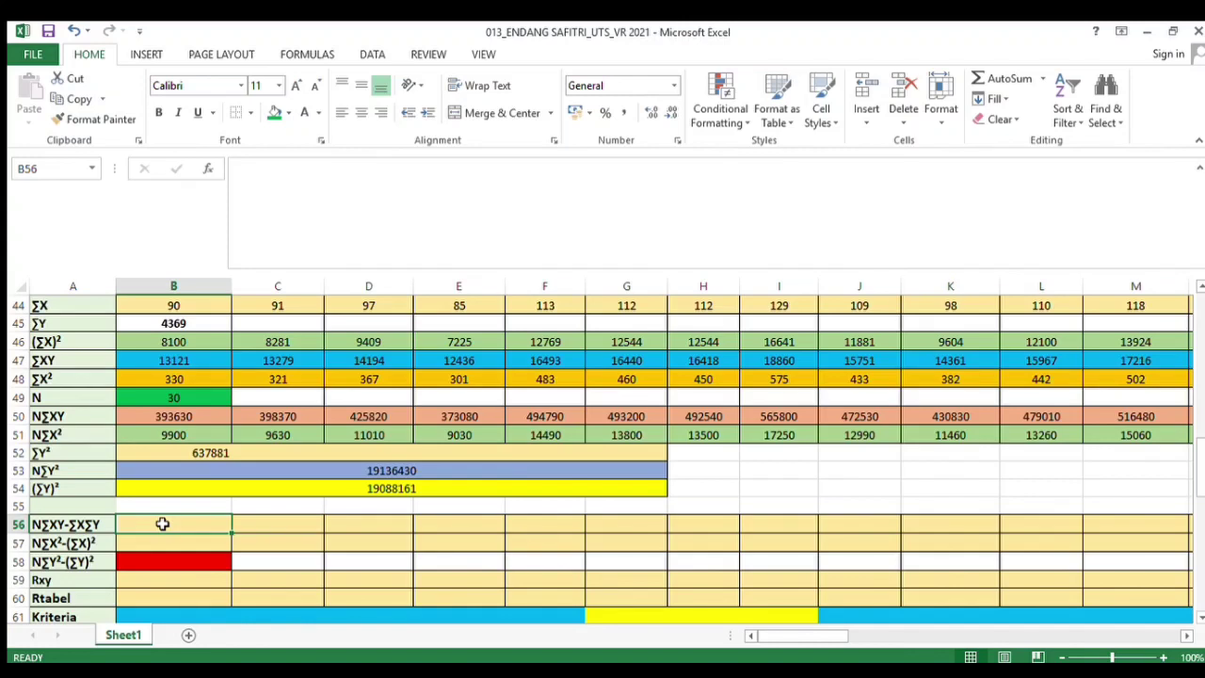
{"action": "type", "text": "="}
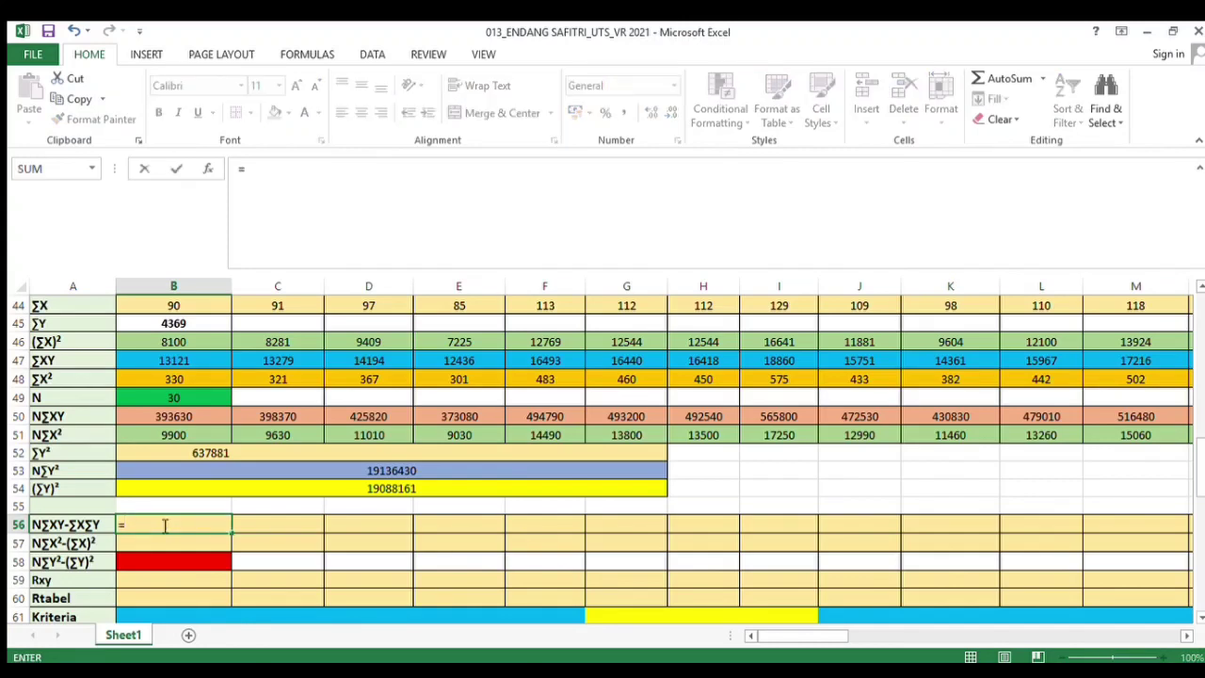
{"action": "left_click", "coordinate": [127, 420]}
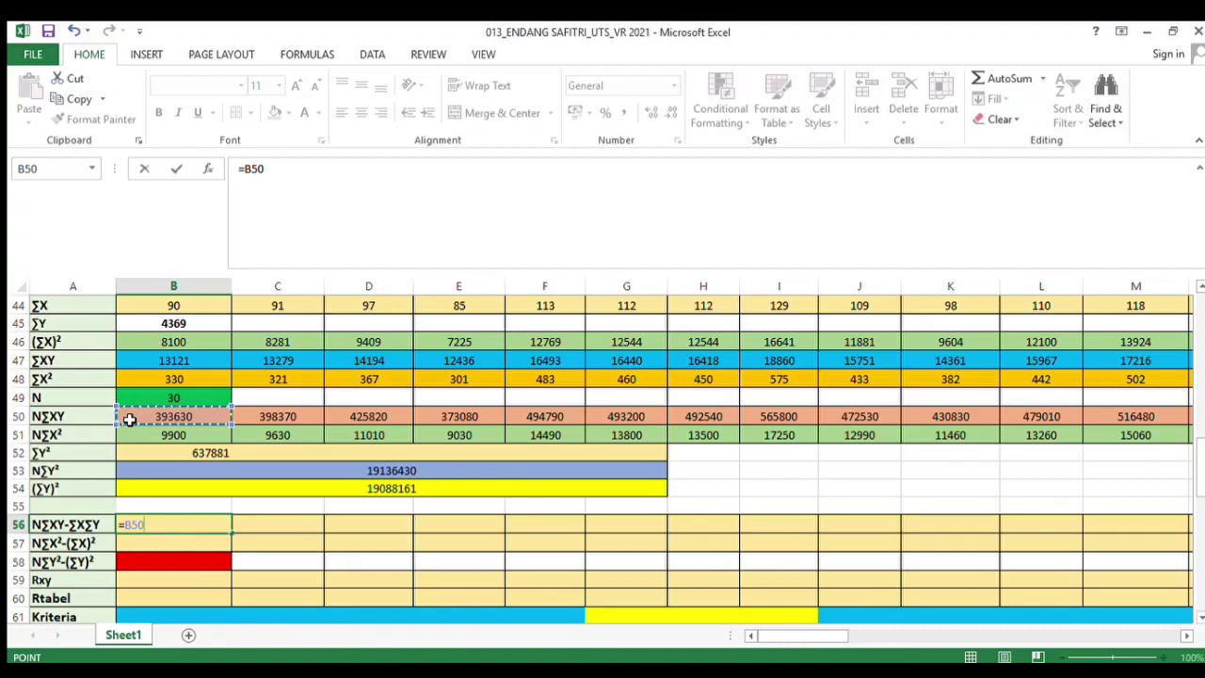
{"action": "type", "text": "-"}
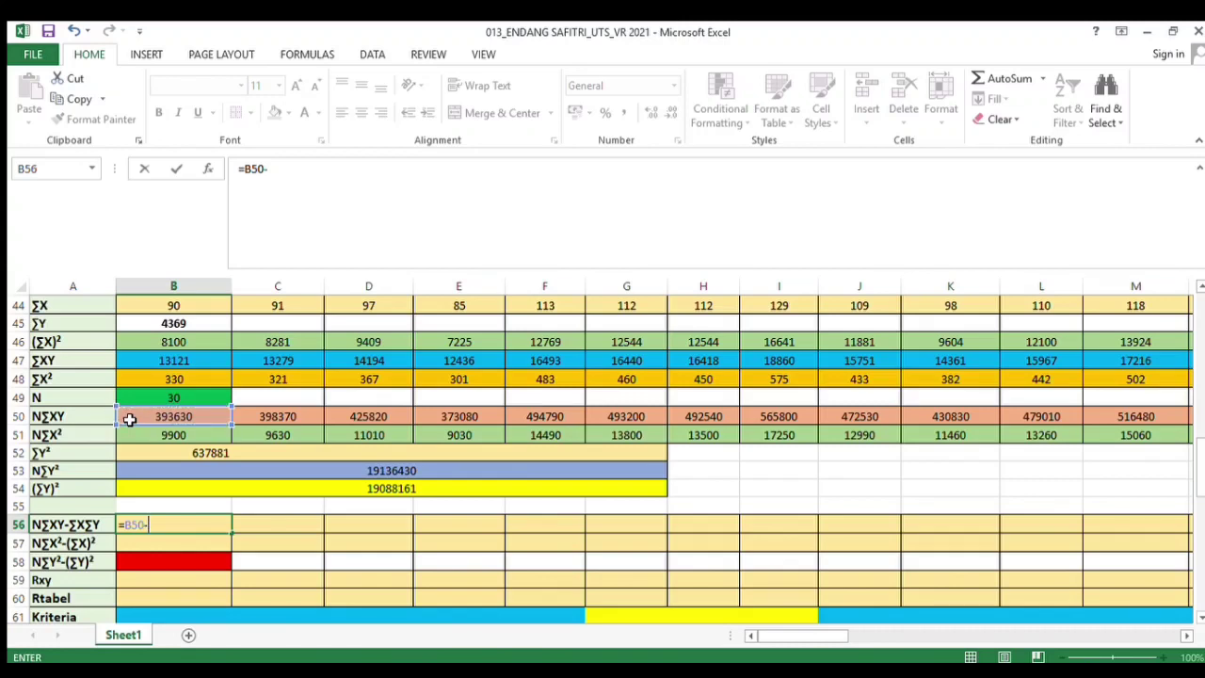
{"action": "left_click", "coordinate": [146, 306]}
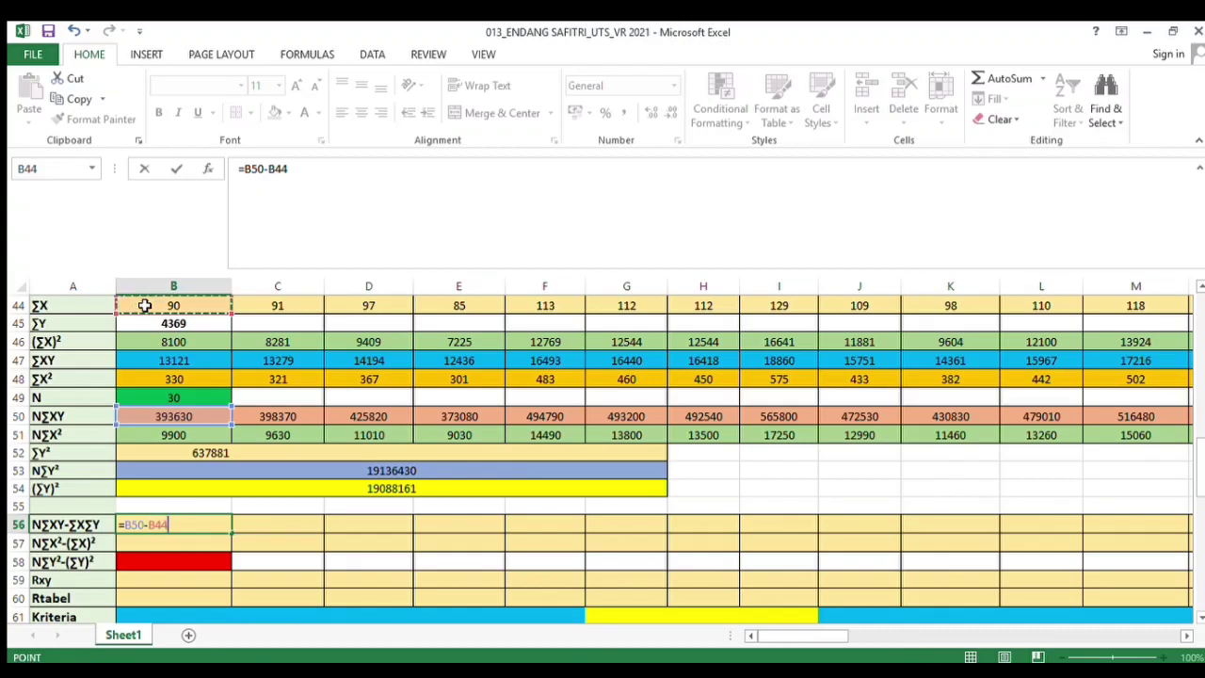
{"action": "type", "text": "*"}
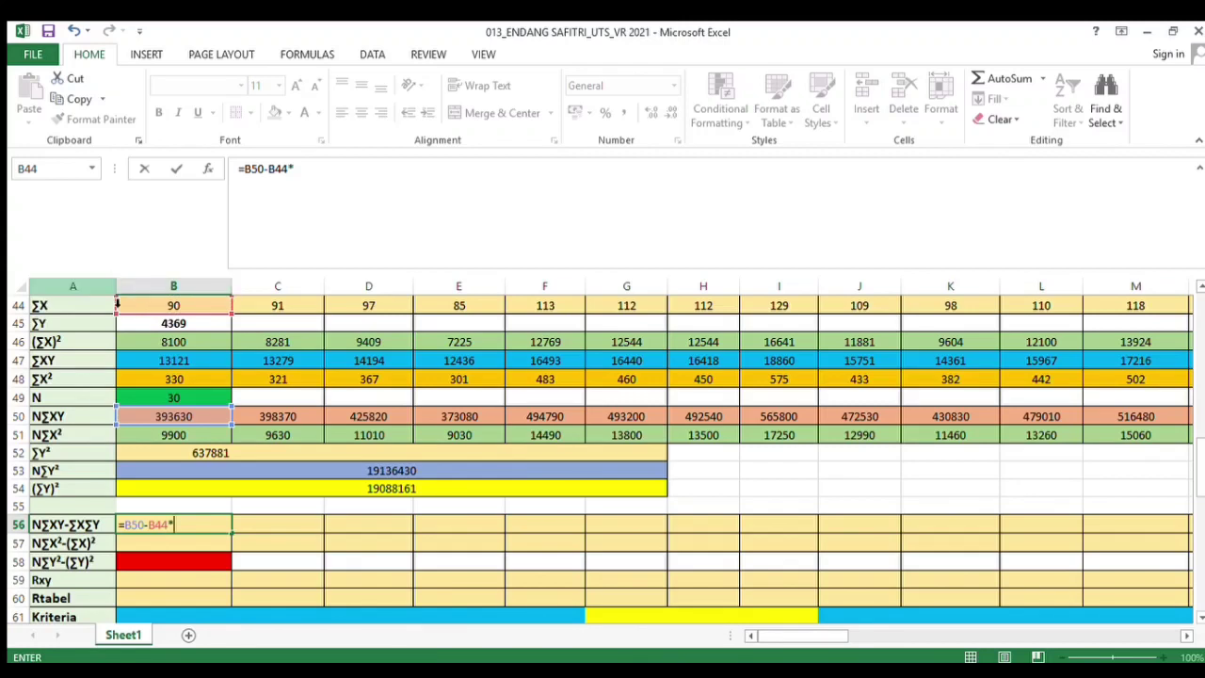
{"action": "left_click", "coordinate": [138, 327]}
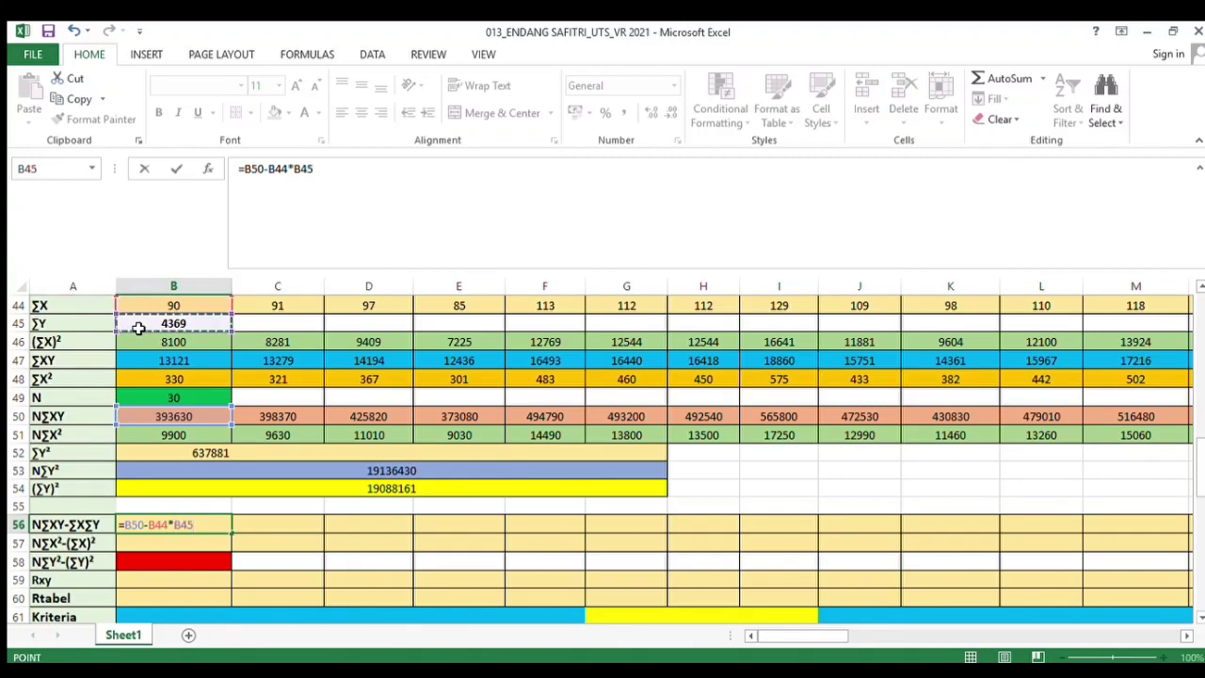
{"action": "key", "text": "Return"}
Copy the N∑XY-∑X∑Y formula across the row through column AR and center-align the row
{"action": "left_click", "coordinate": [188, 524]}
{"action": "left_click_drag", "start_coordinate": [231, 533], "coordinate": [650, 538]}
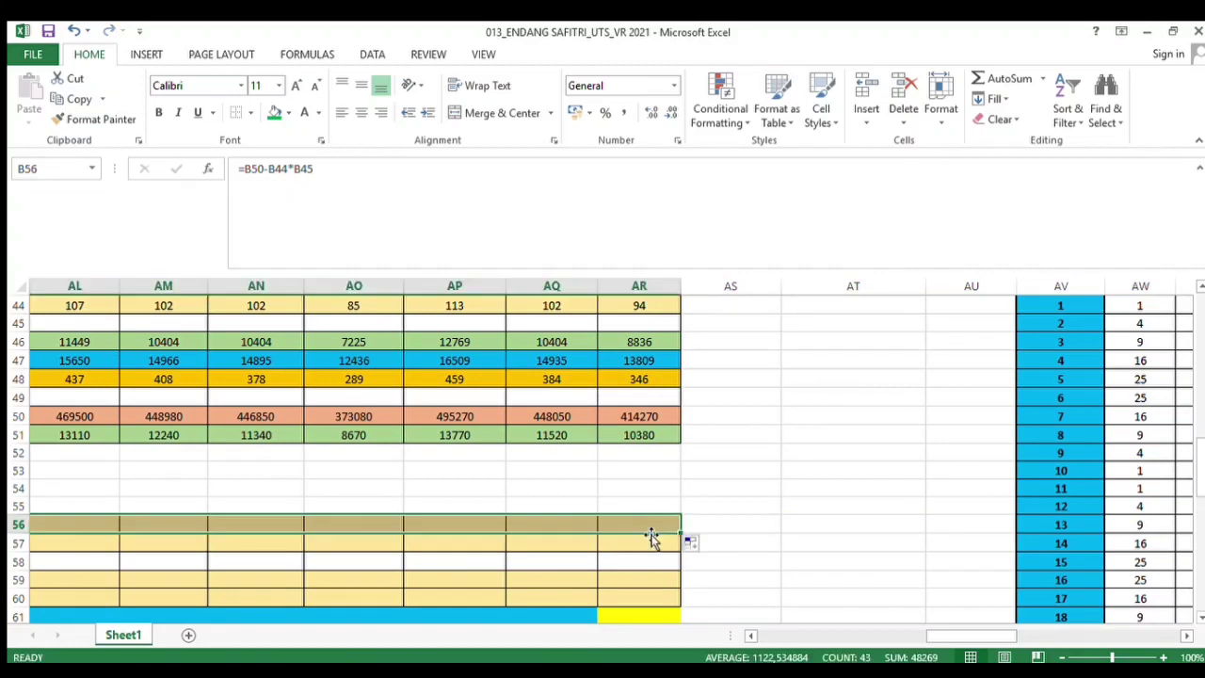
{"action": "left_click", "coordinate": [361, 112]}
In the N∑X²-(∑X)² cell under Soal 1, enter the formula =B51-B46
{"action": "scroll", "coordinate": [481, 343], "scroll_direction": "left", "scroll_amount": 10}
{"action": "left_click", "coordinate": [188, 541]}
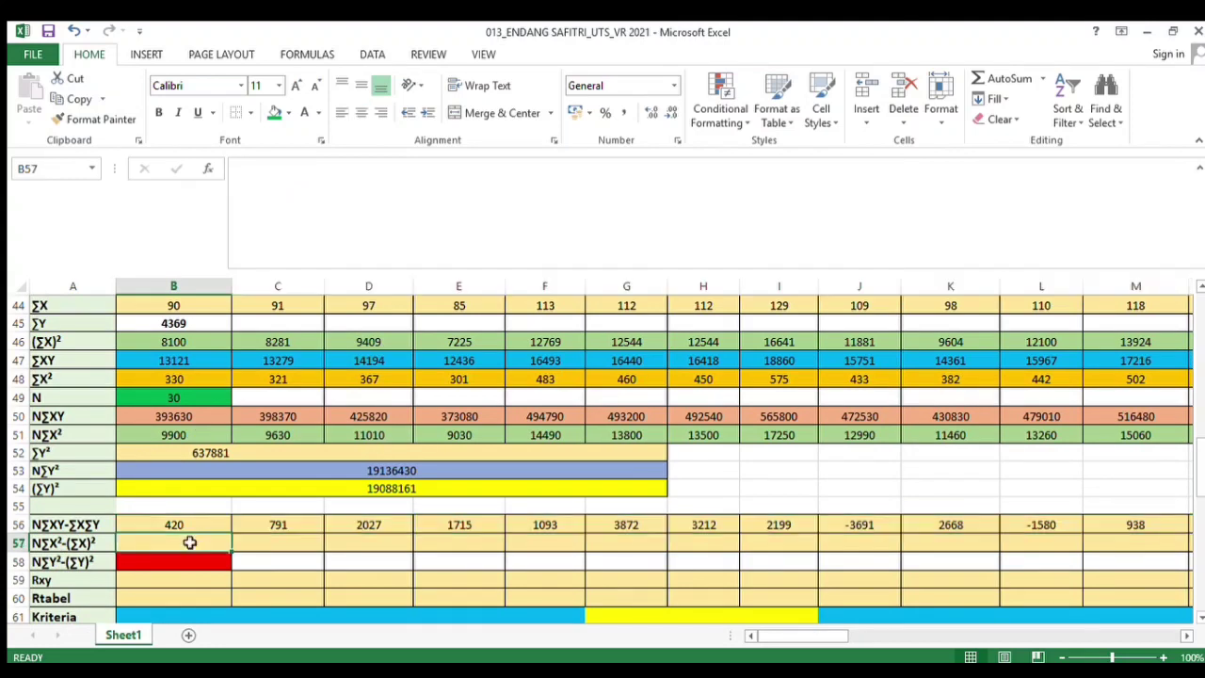
{"action": "left_click", "coordinate": [54, 544]}
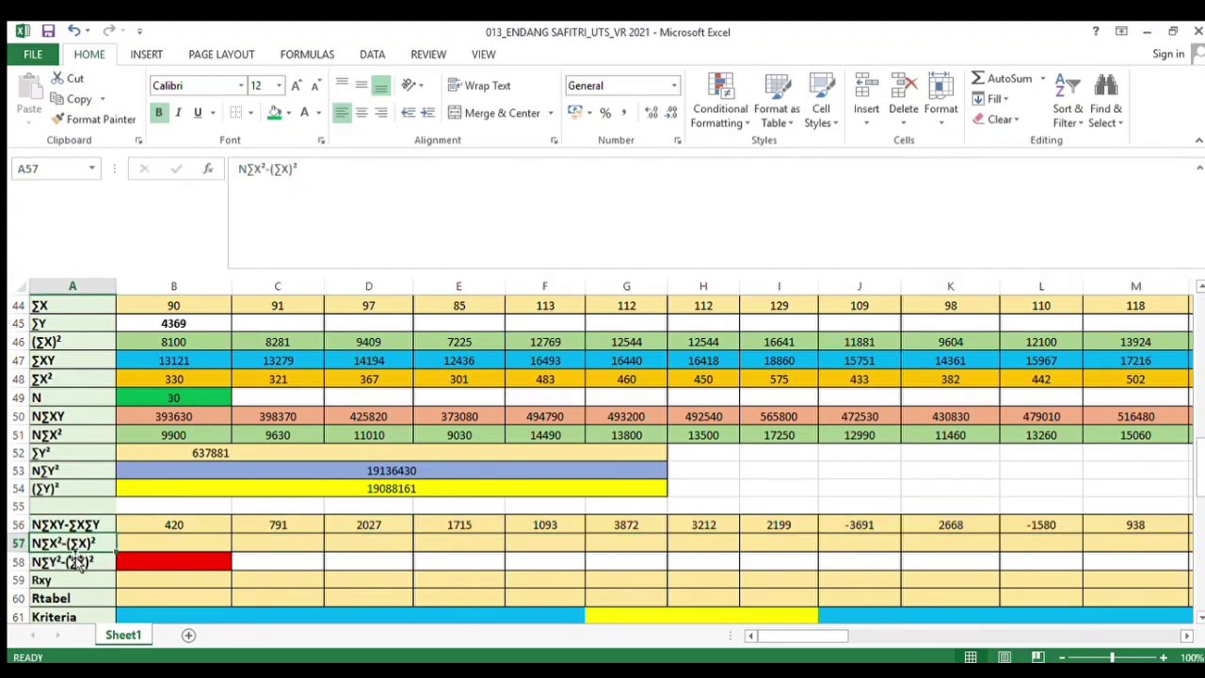
{"action": "left_click", "coordinate": [169, 545]}
{"action": "type", "text": "="}
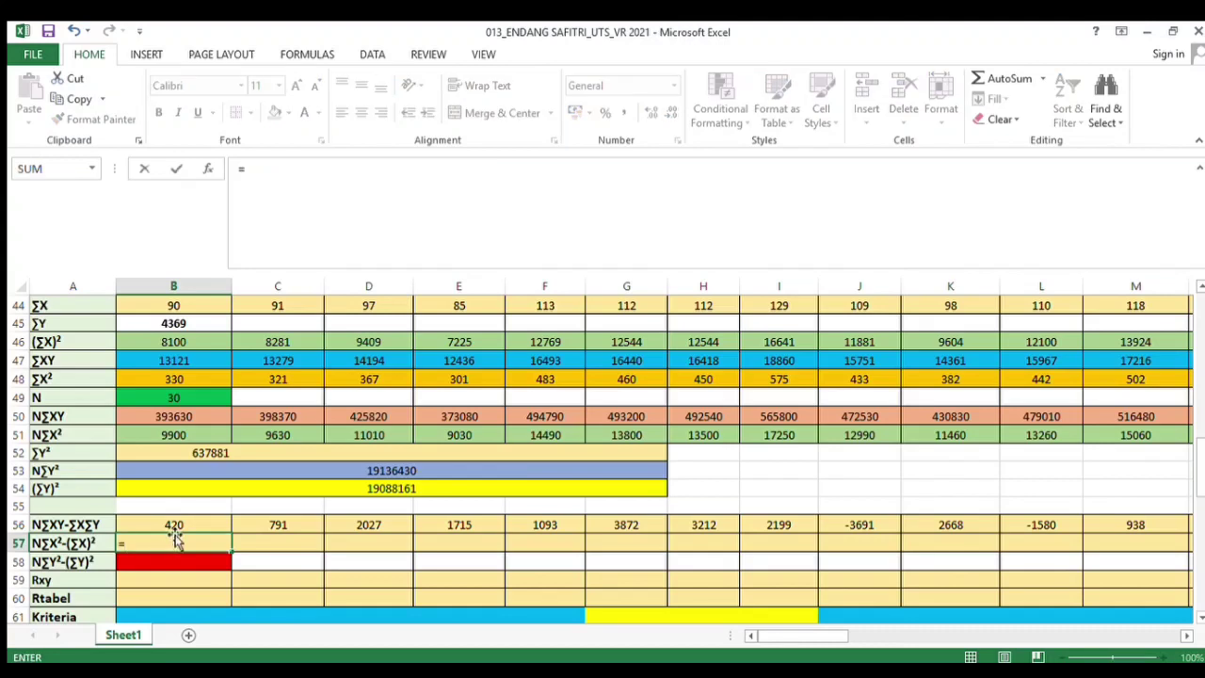
{"action": "left_click", "coordinate": [172, 432]}
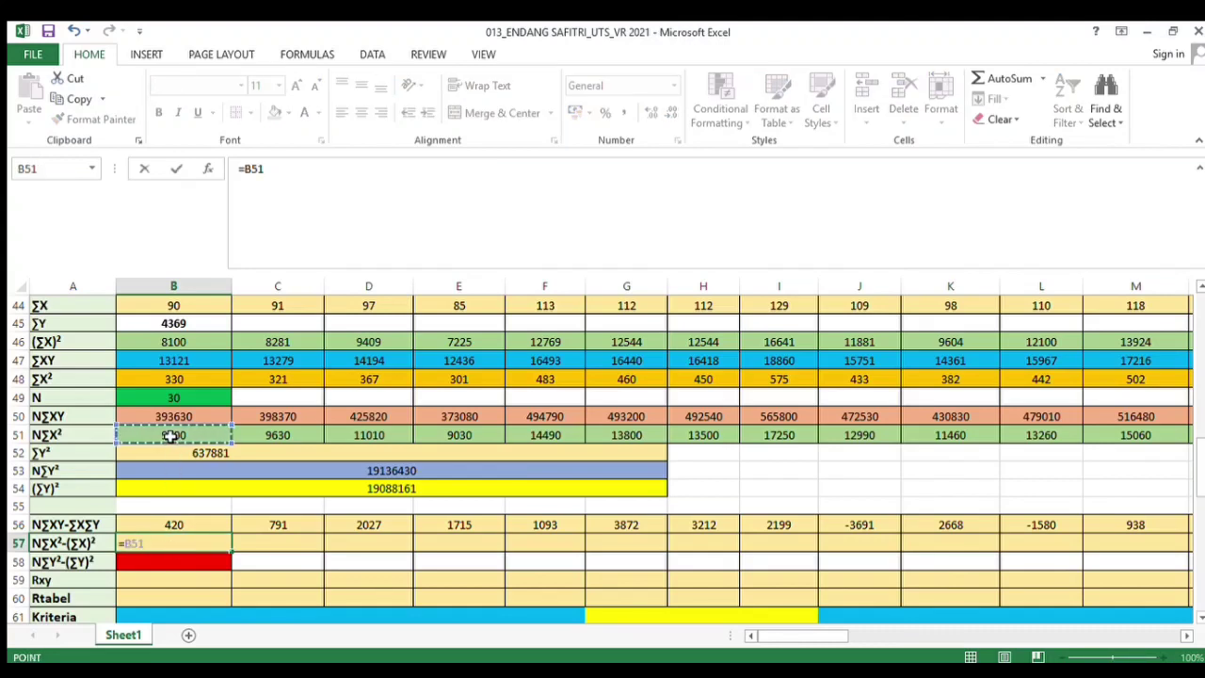
{"action": "type", "text": "-"}
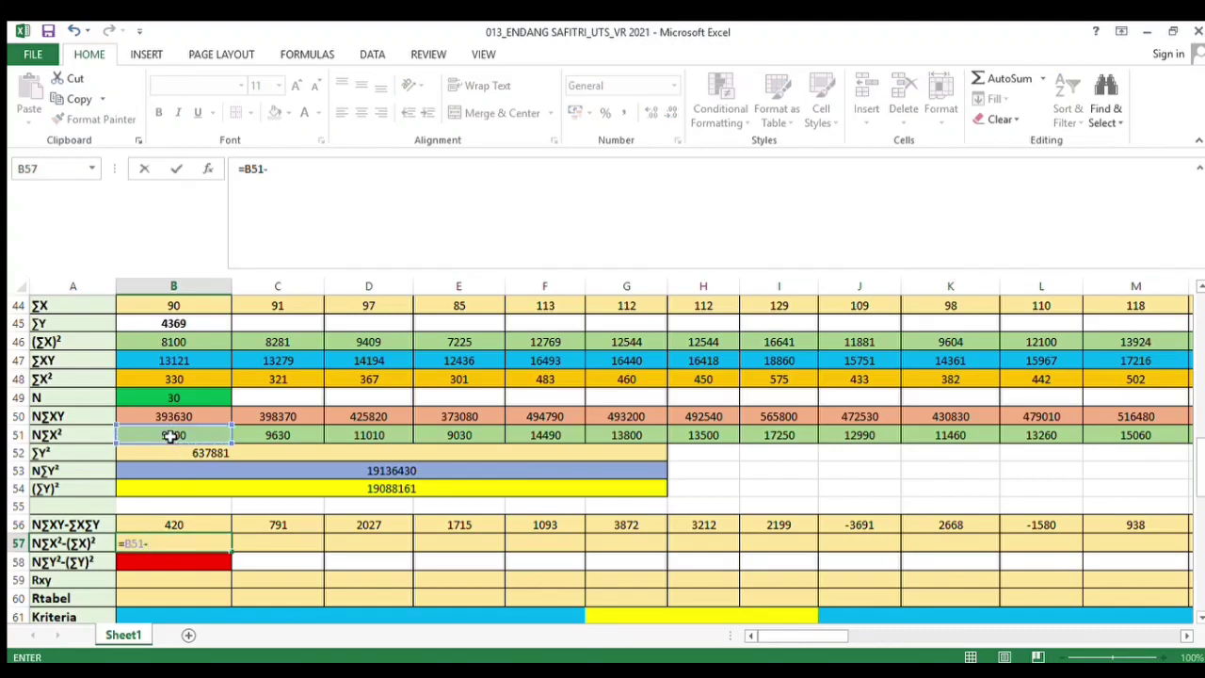
{"action": "left_click", "coordinate": [161, 342]}
{"action": "key", "text": "Return"}
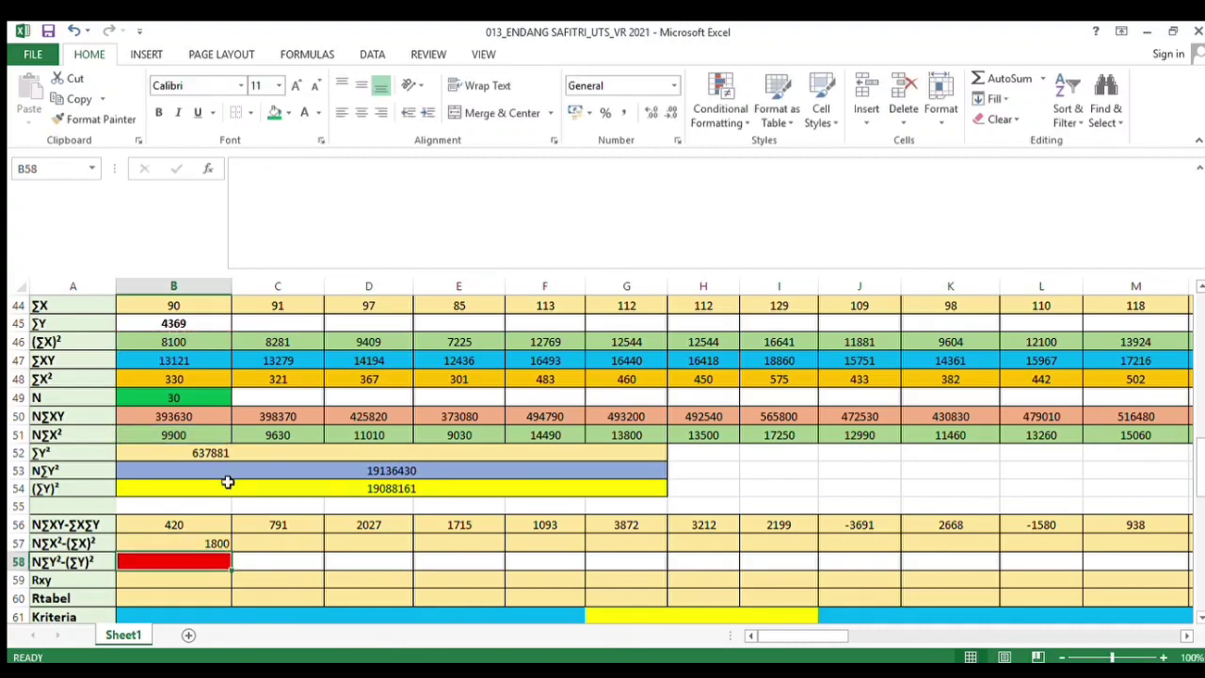
Copy the N∑X²-(∑X)² formula across the row through column AR and center-align the row
{"action": "left_click", "coordinate": [218, 544]}
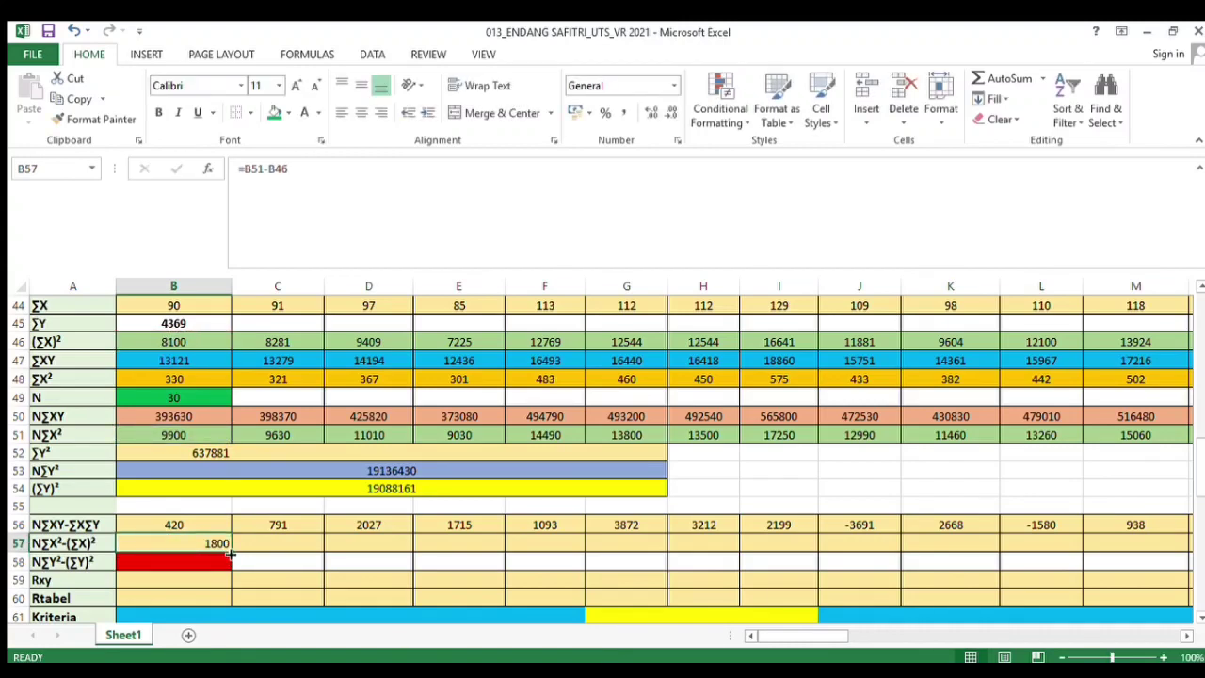
{"action": "left_click_drag", "start_coordinate": [230, 556], "coordinate": [1074, 559]}
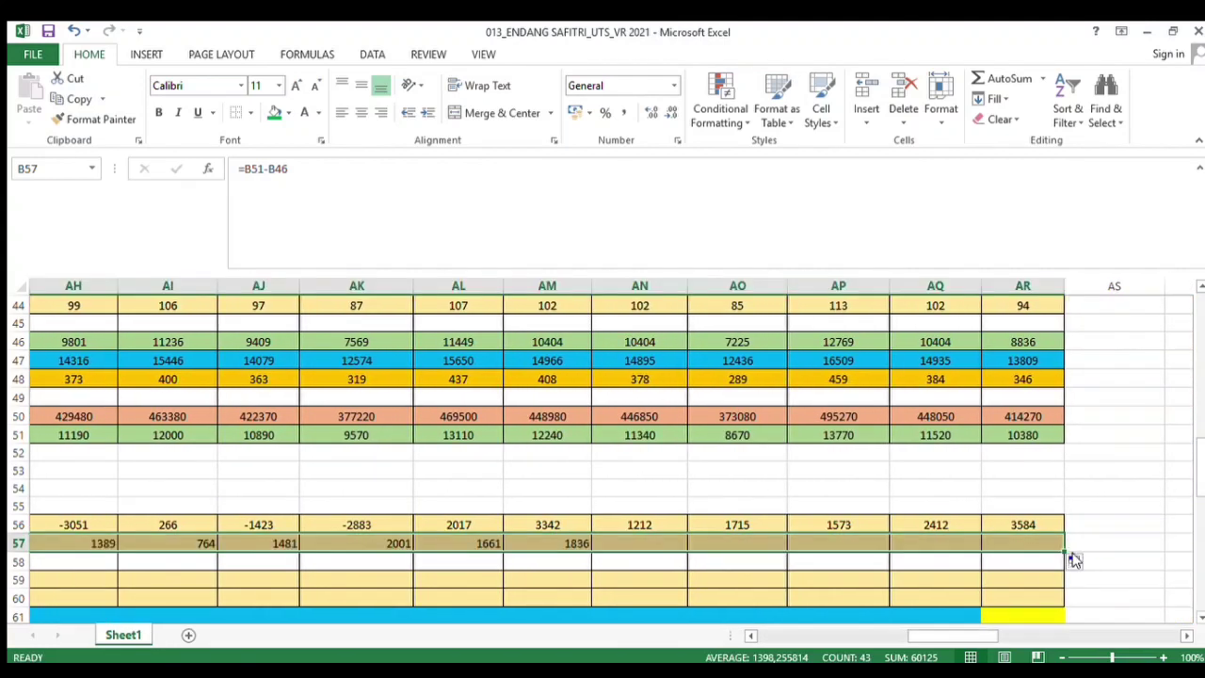
{"action": "left_click", "coordinate": [361, 112]}
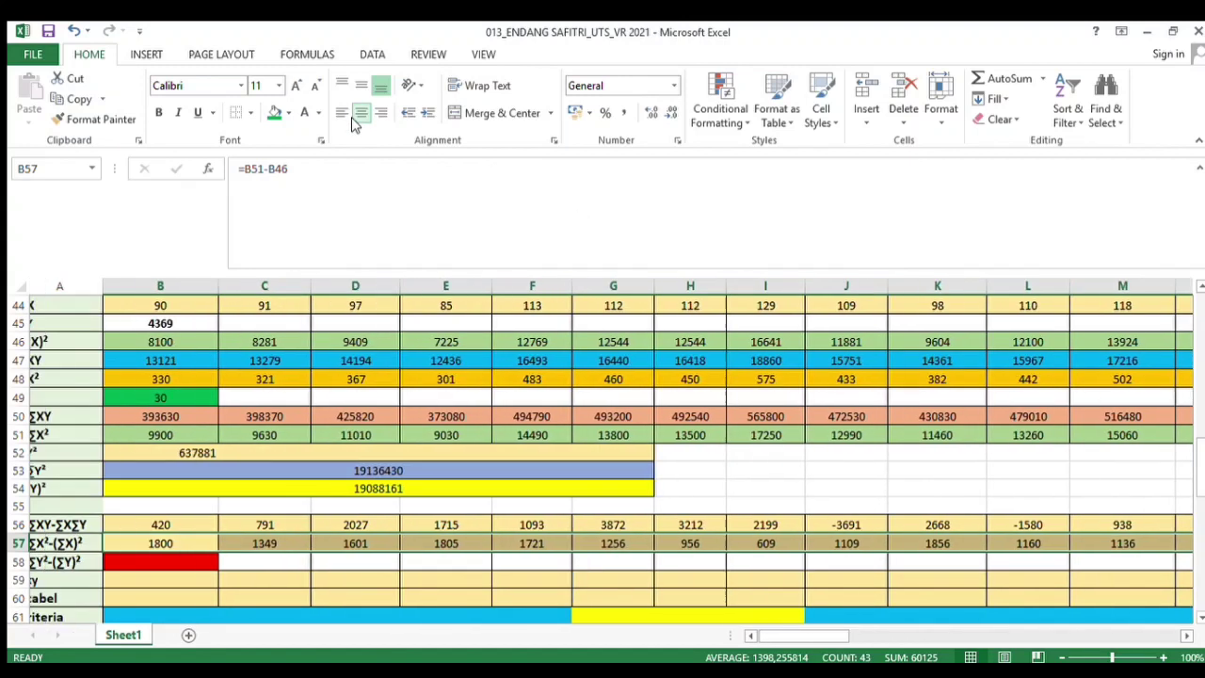
In the N∑Y²-(∑Y)² cell, enter the formula =B53-B54
{"action": "left_click", "coordinate": [215, 564]}
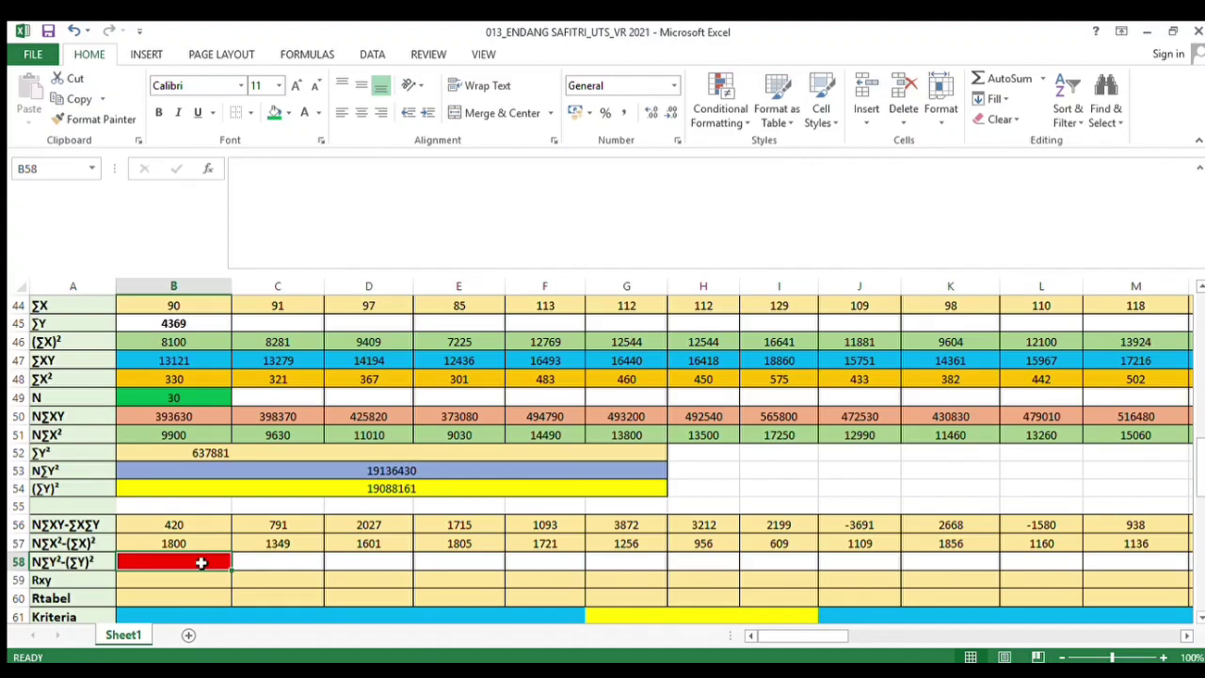
{"action": "type", "text": "="}
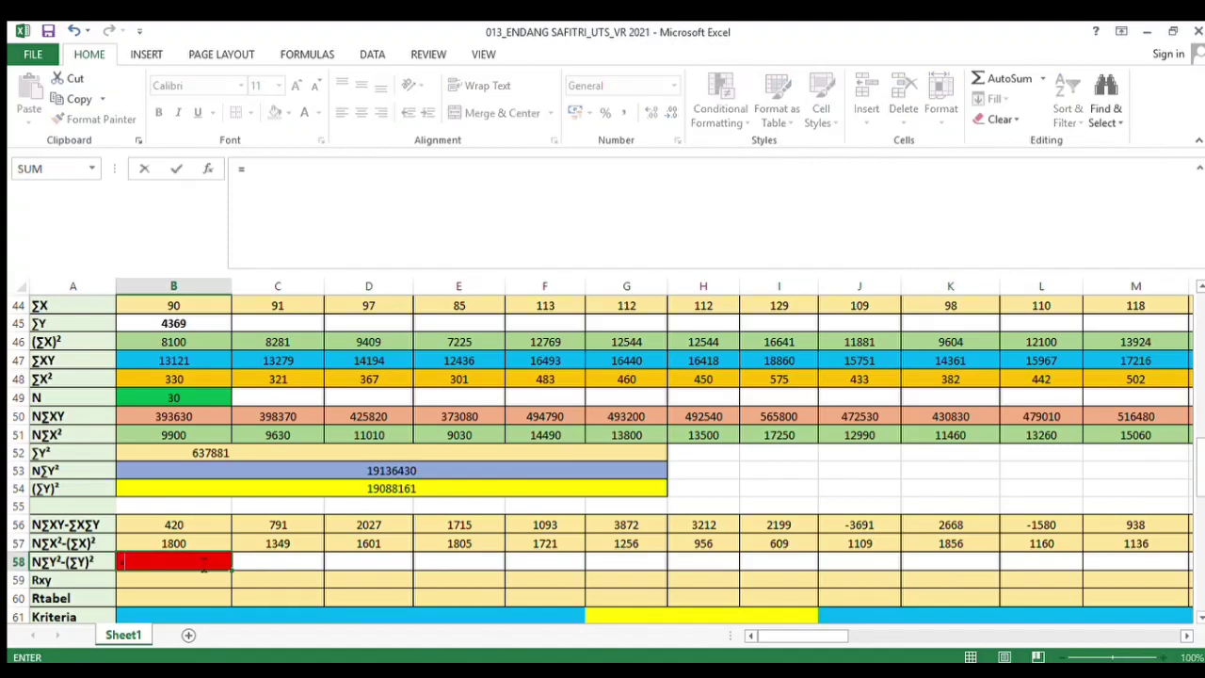
{"action": "left_click", "coordinate": [285, 470]}
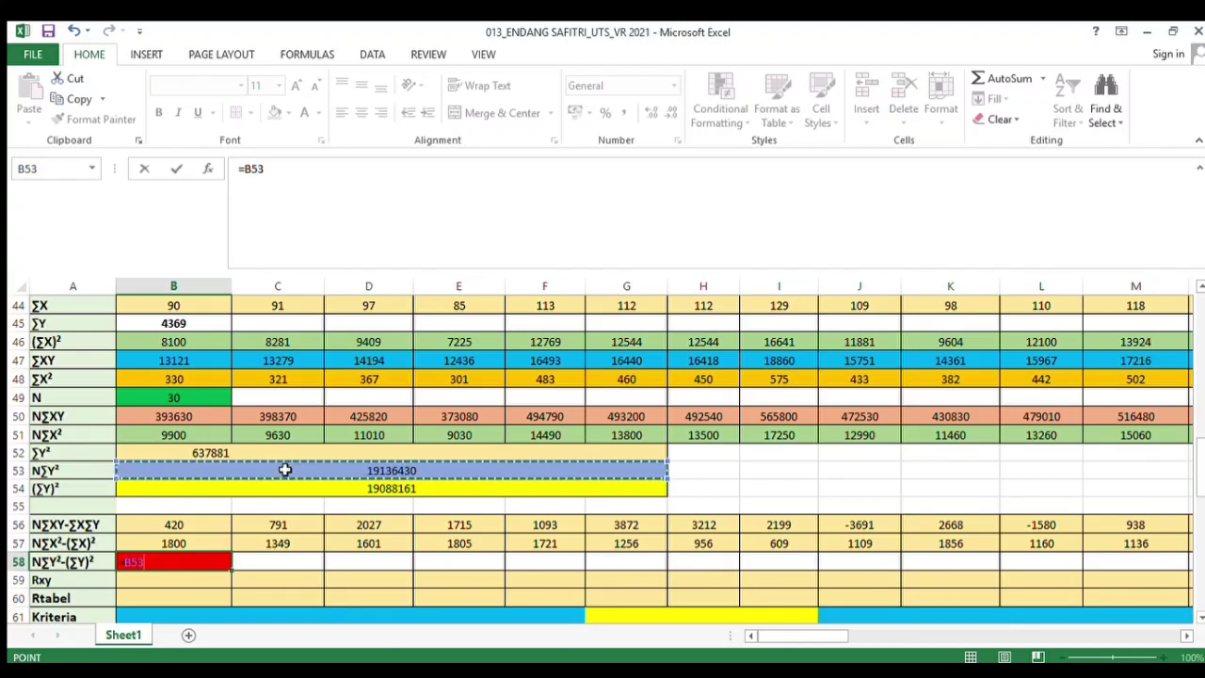
{"action": "type", "text": "-"}
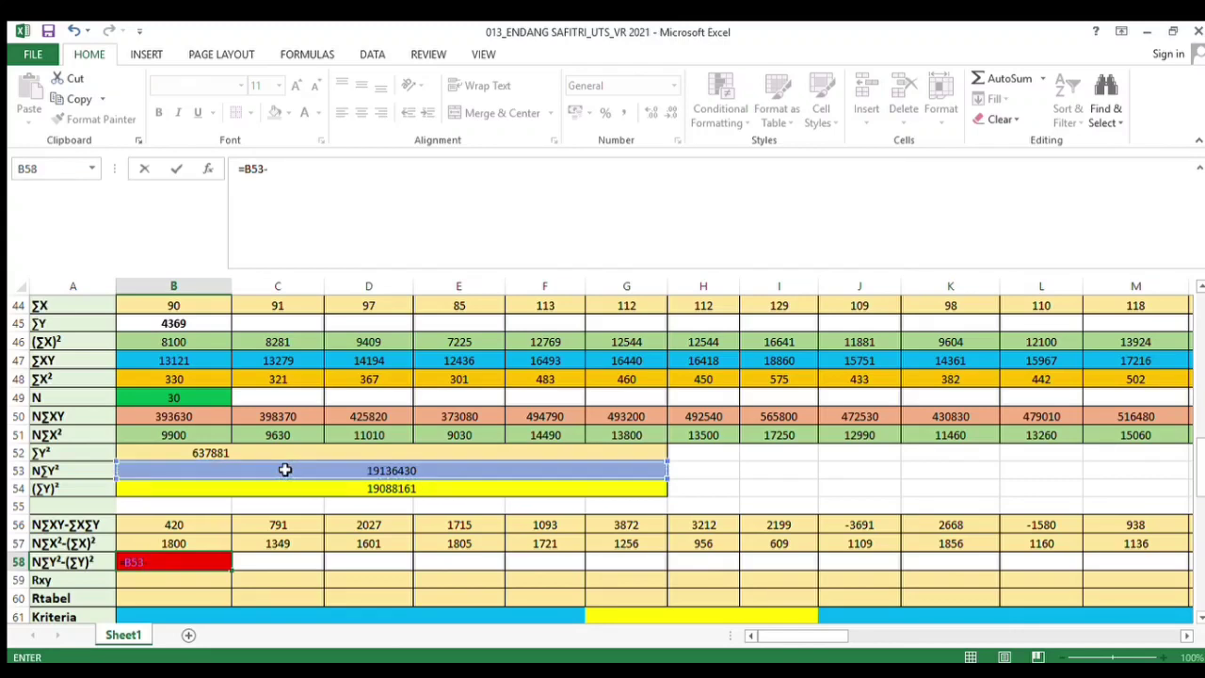
{"action": "left_click", "coordinate": [318, 490]}
{"action": "key", "text": "Return"}
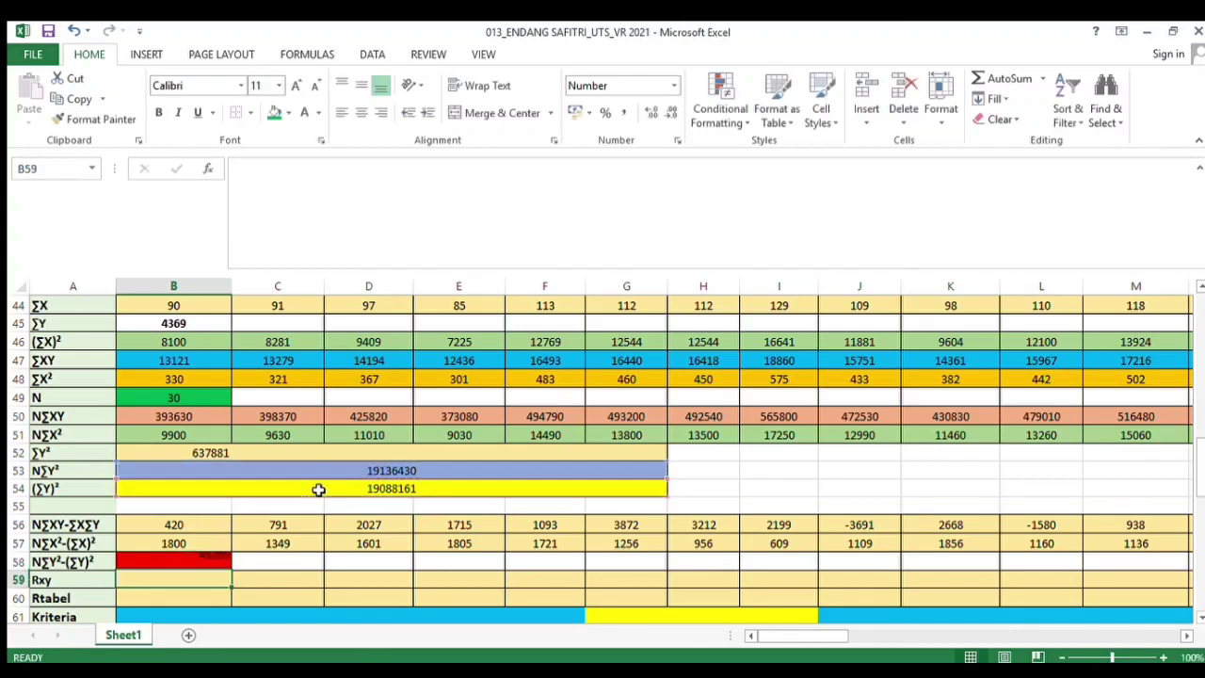
Center-align the N∑Y²-(∑Y)² result cell and give it a green fill
{"action": "left_click", "coordinate": [210, 563]}
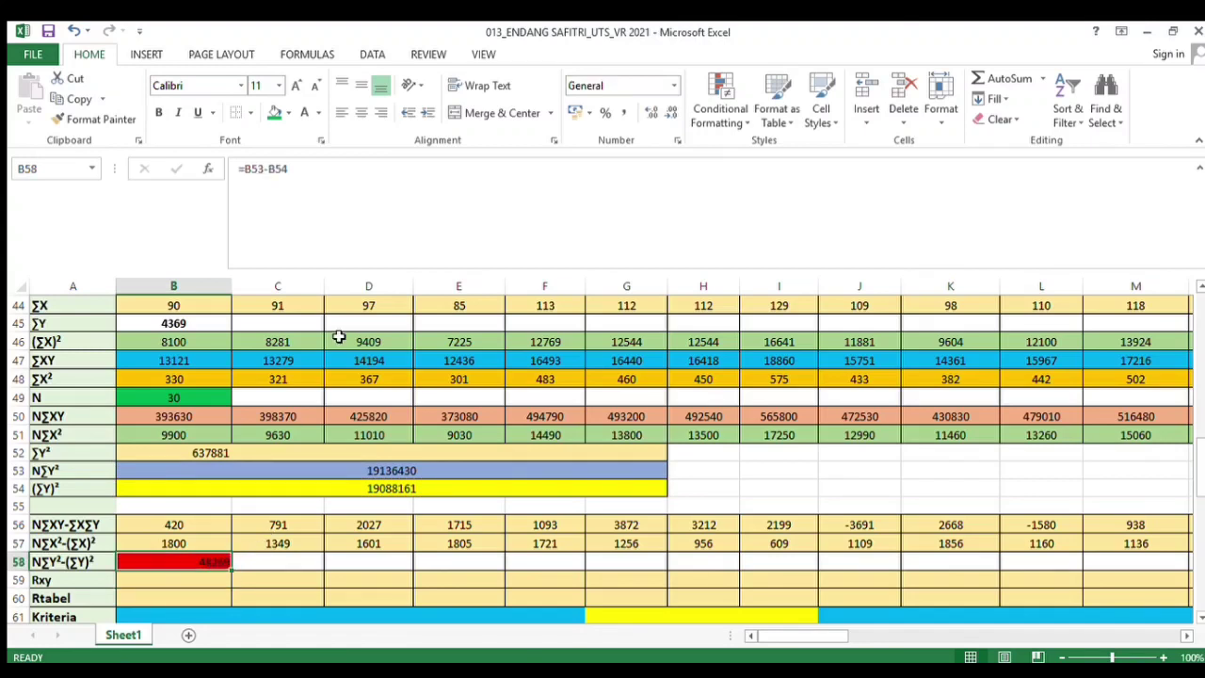
{"action": "left_click", "coordinate": [360, 112]}
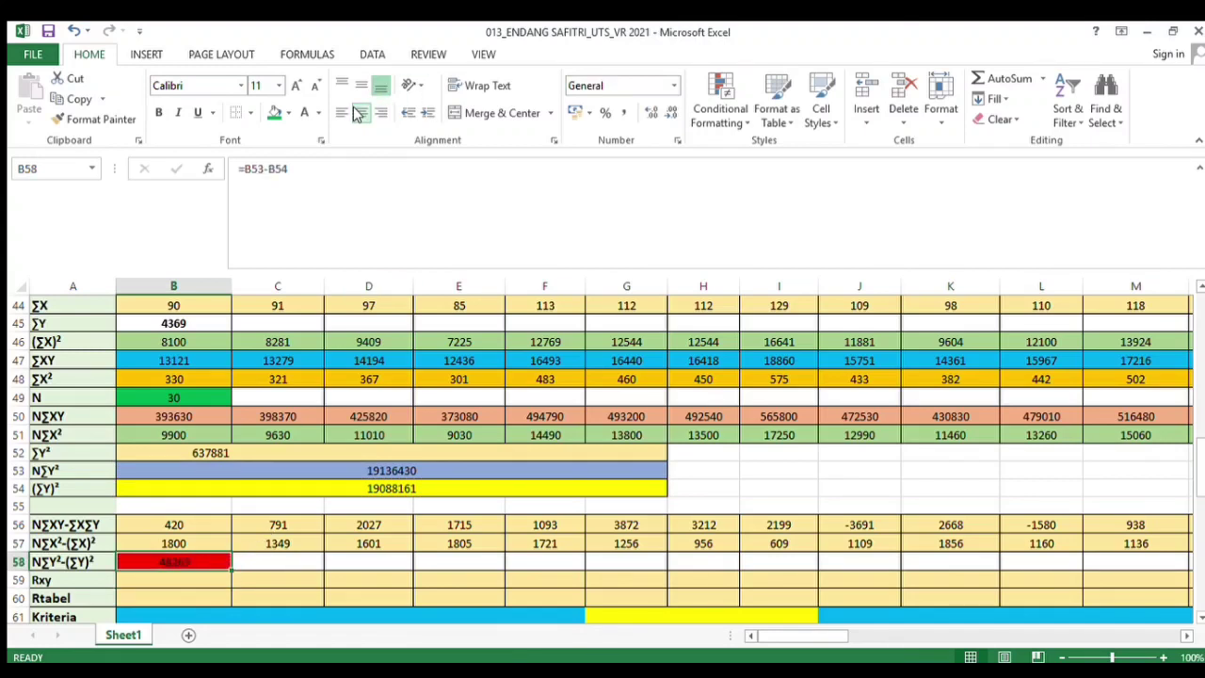
{"action": "left_click", "coordinate": [273, 113]}
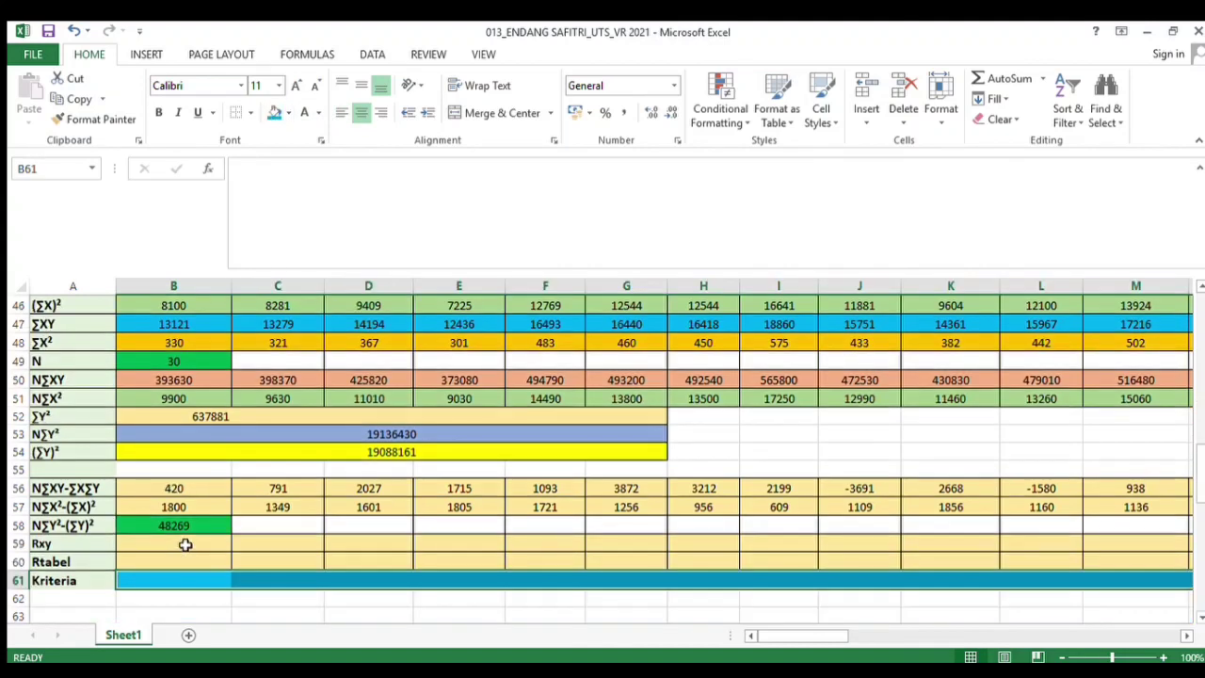
{"action": "left_click", "coordinate": [186, 544]}
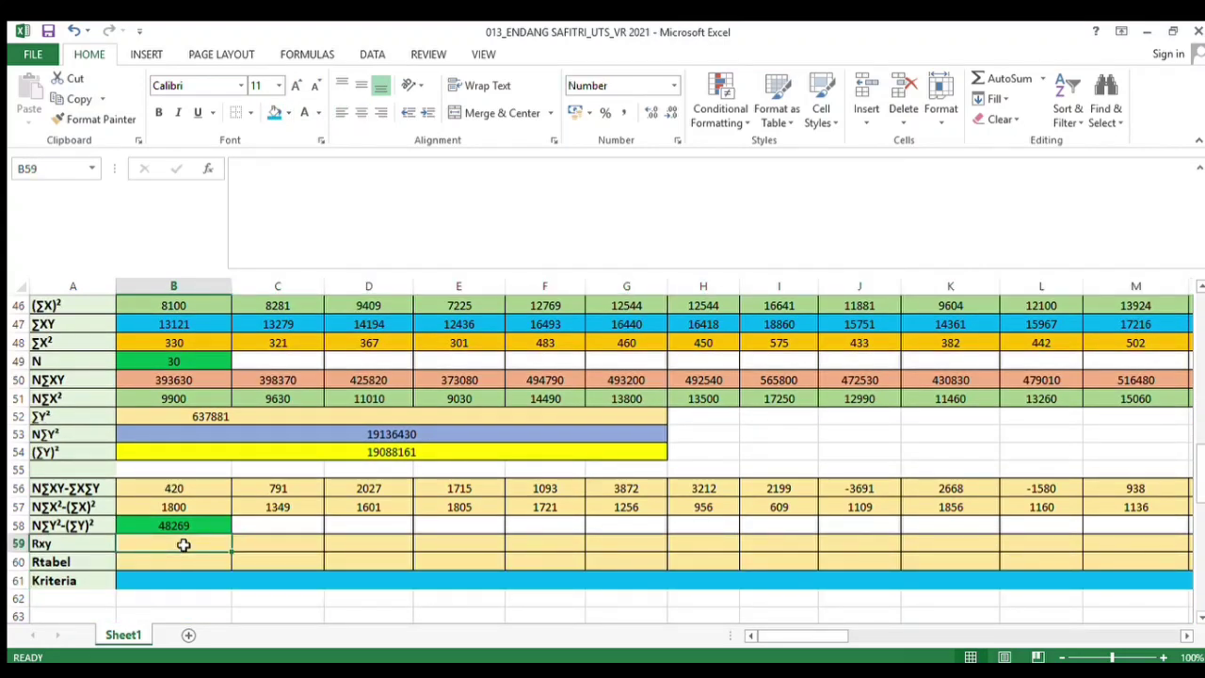
In the Rxy cell under Soal 1, enter the formula =B56/SQRT(B57*B58)
{"action": "type", "text": "="}
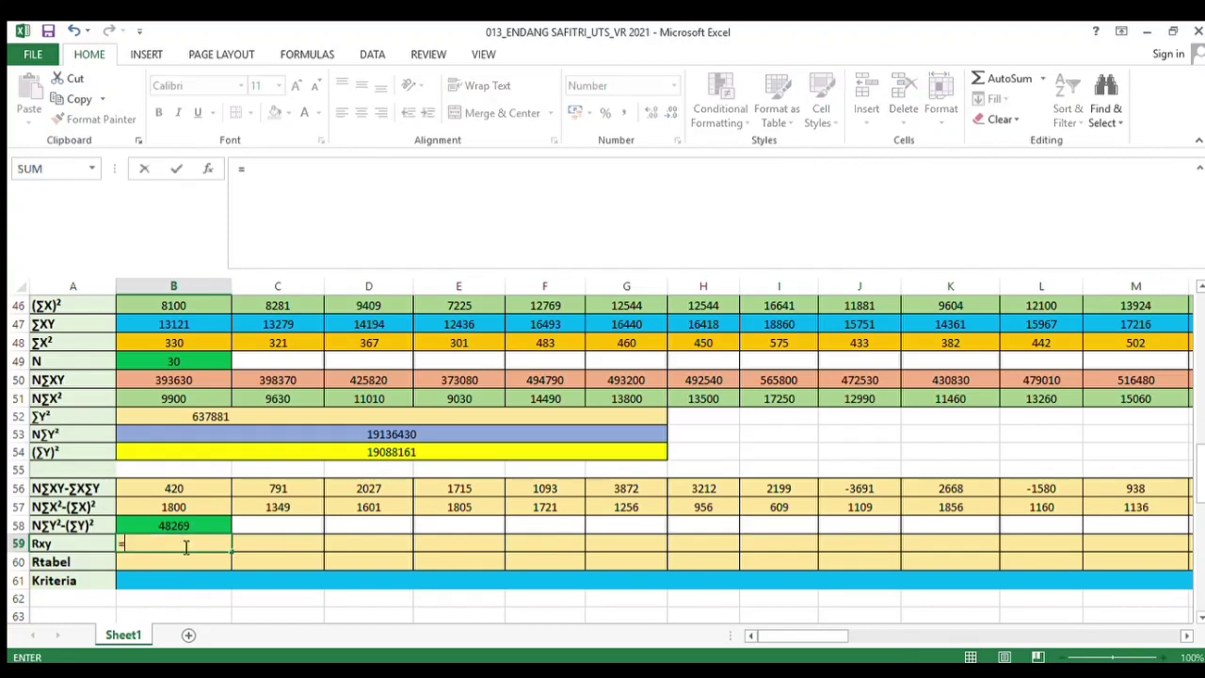
{"action": "left_click", "coordinate": [170, 488]}
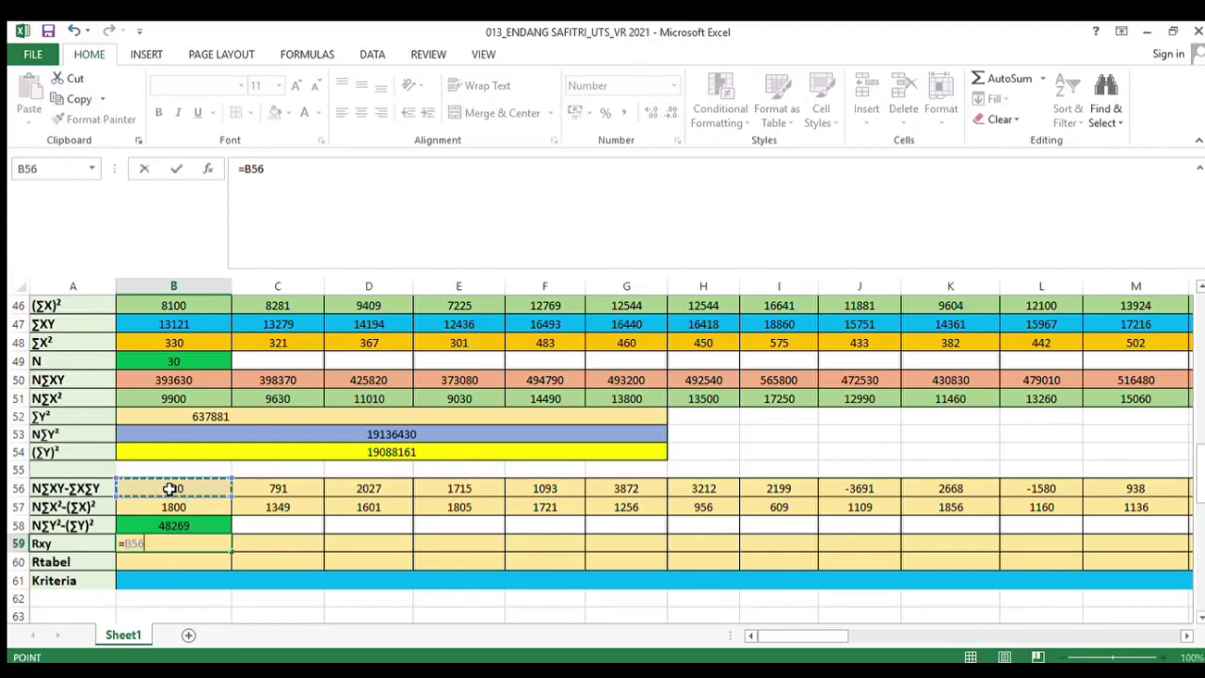
{"action": "type", "text": "/SQRT("}
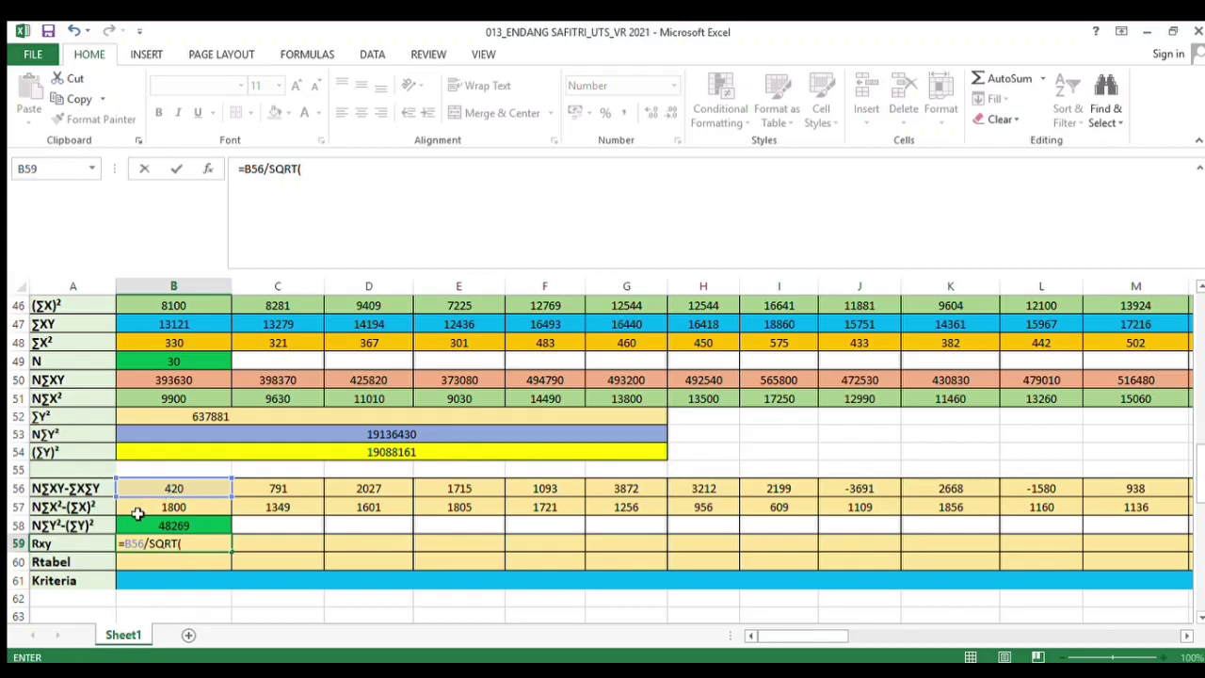
{"action": "left_click", "coordinate": [135, 508]}
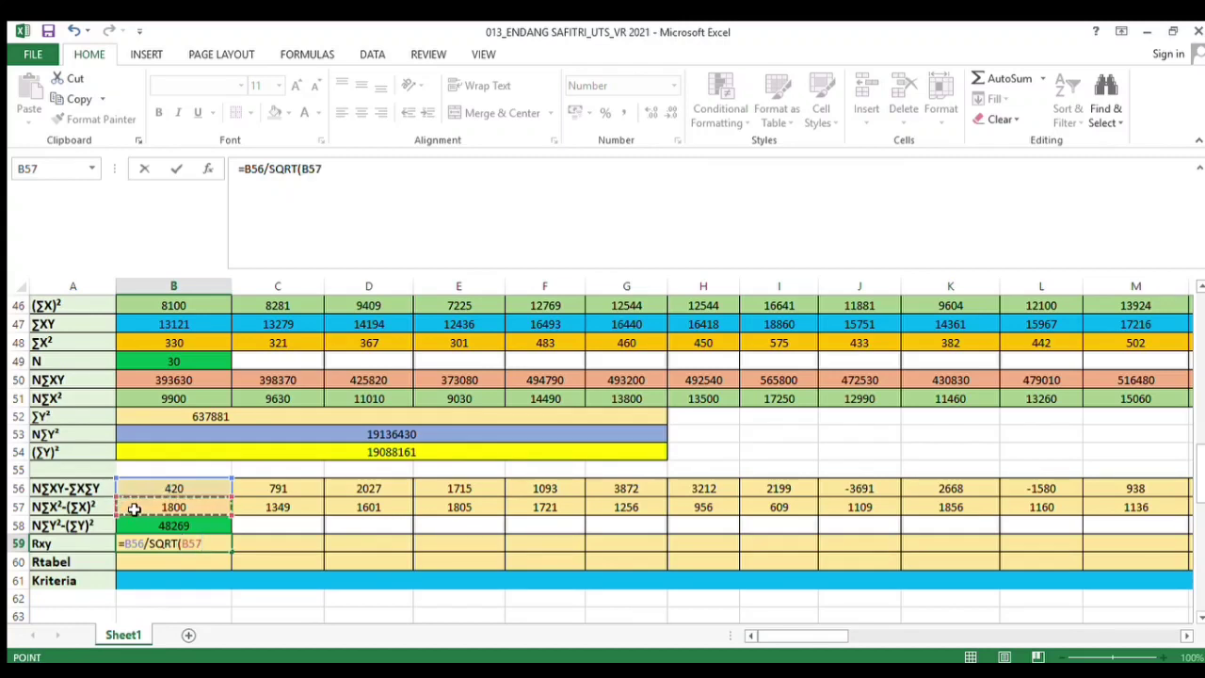
{"action": "type", "text": "*"}
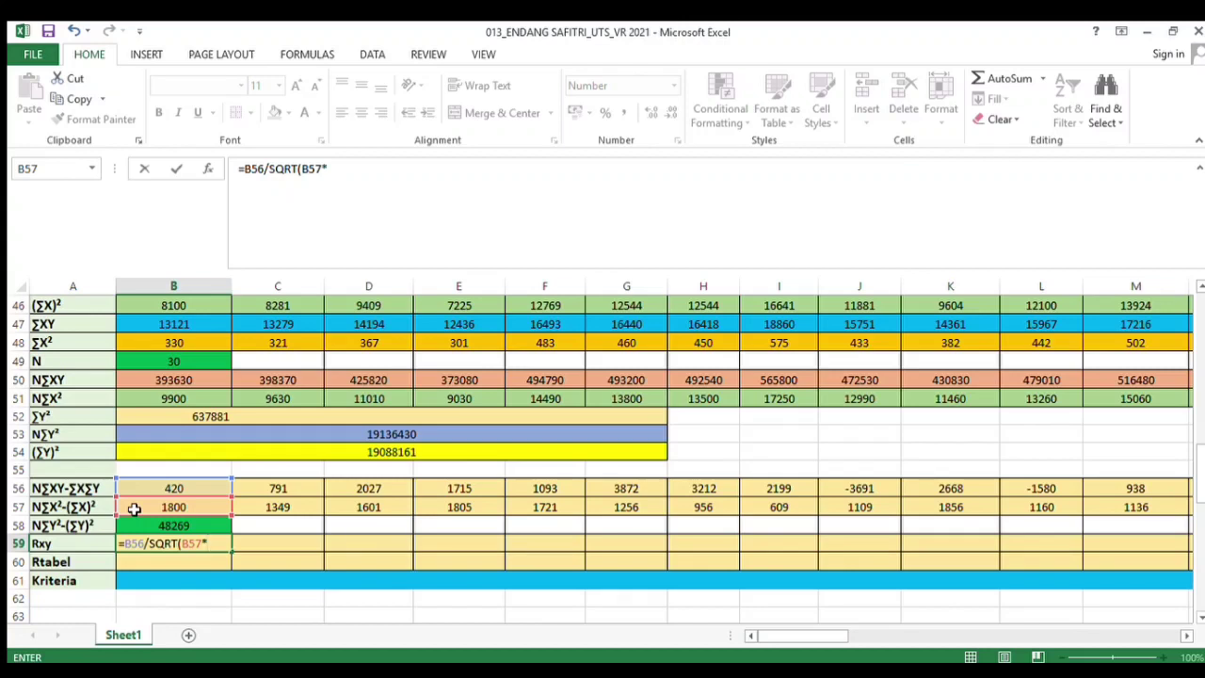
{"action": "left_click", "coordinate": [159, 527]}
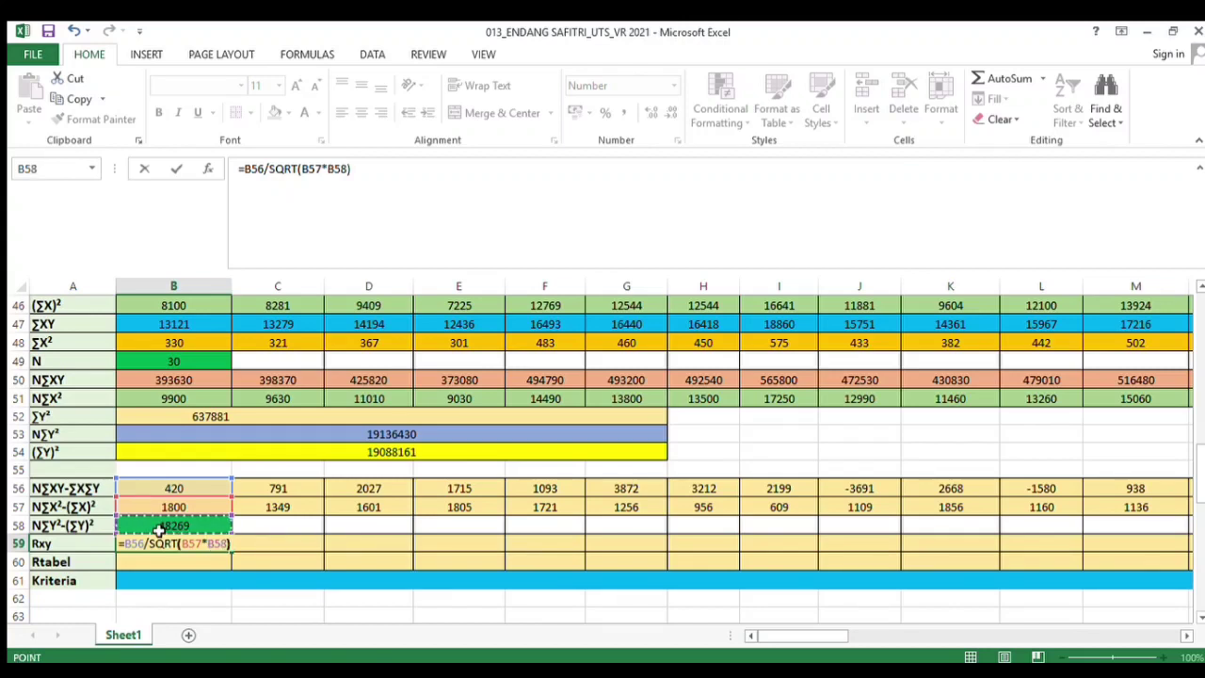
{"action": "key", "text": "Return"}
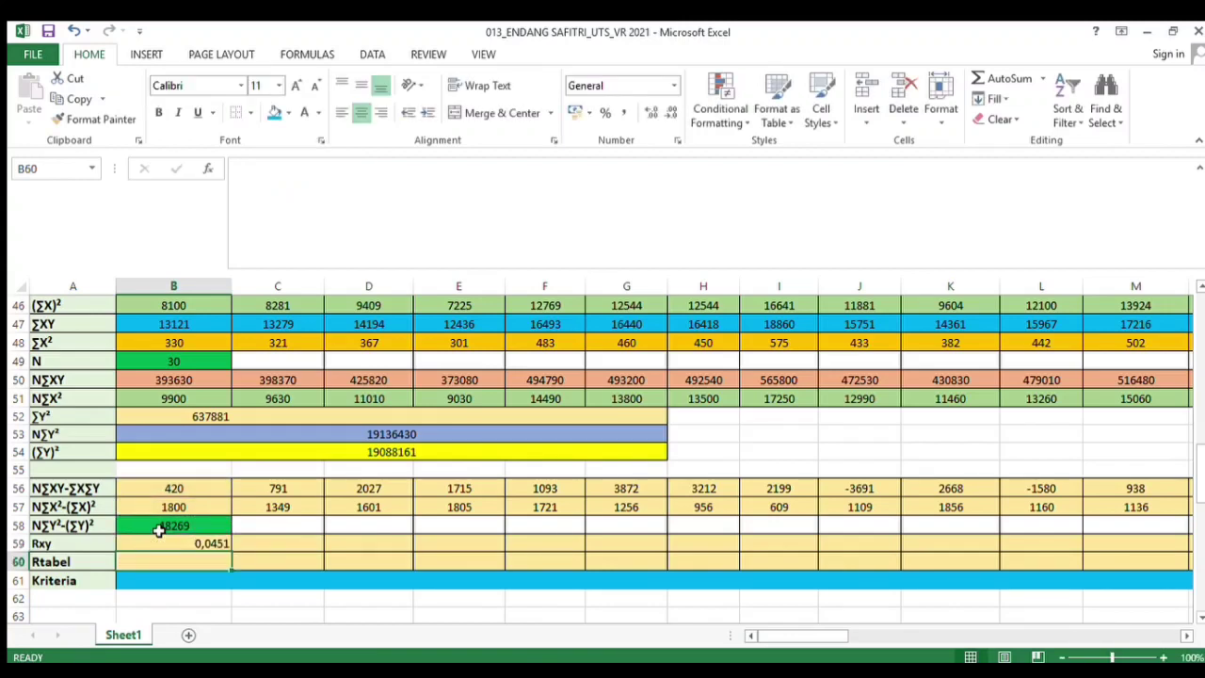
In the Rxy cell under Soal 2, enter the formula =C56/SQRT(C57*B58), then center-align the Rxy row
{"action": "left_click", "coordinate": [282, 542]}
{"action": "type", "text": "="}
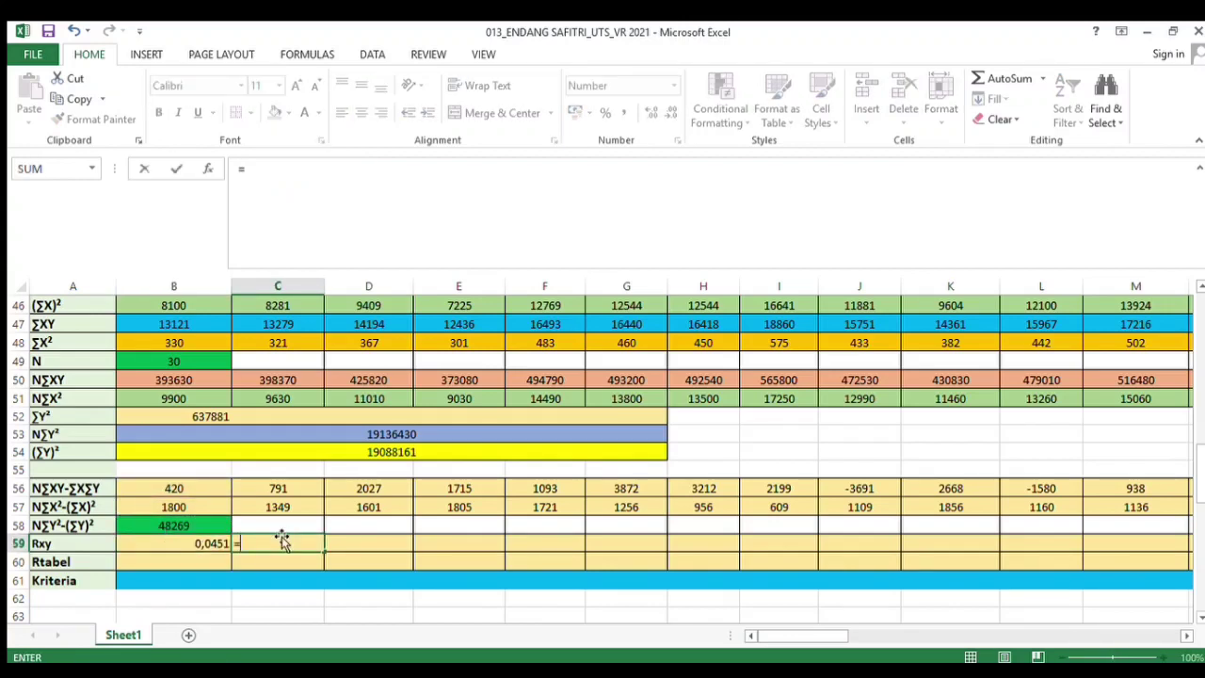
{"action": "left_click", "coordinate": [280, 489]}
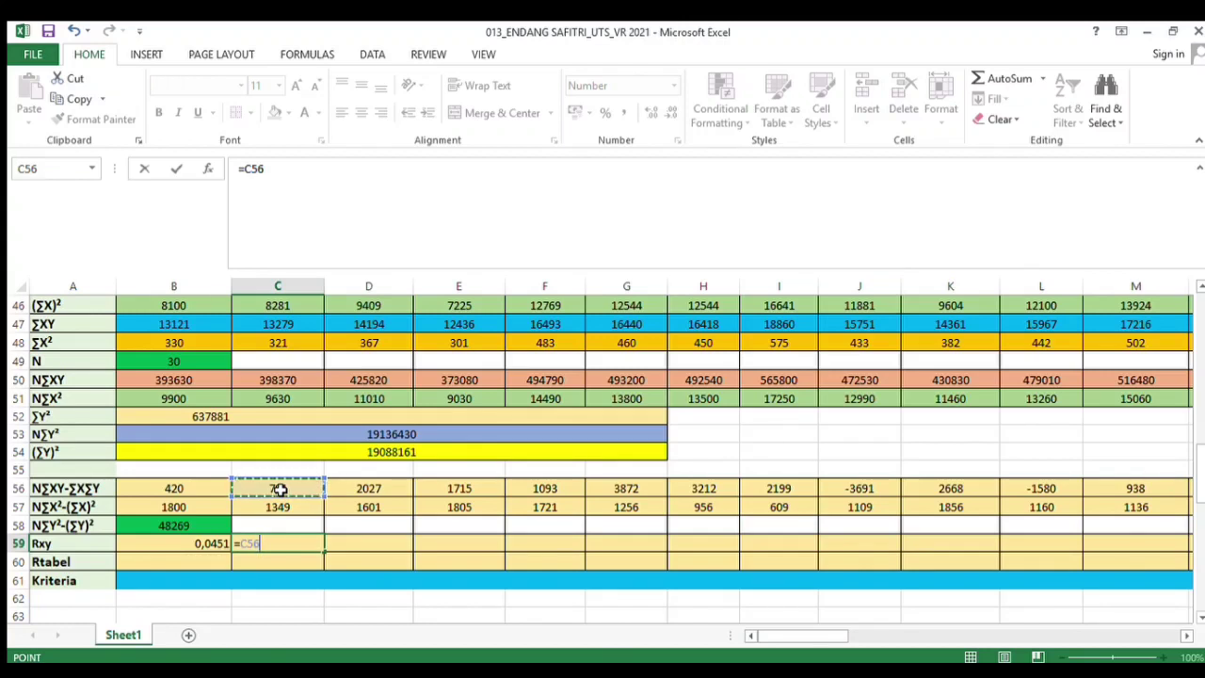
{"action": "type", "text": "/SQRT("}
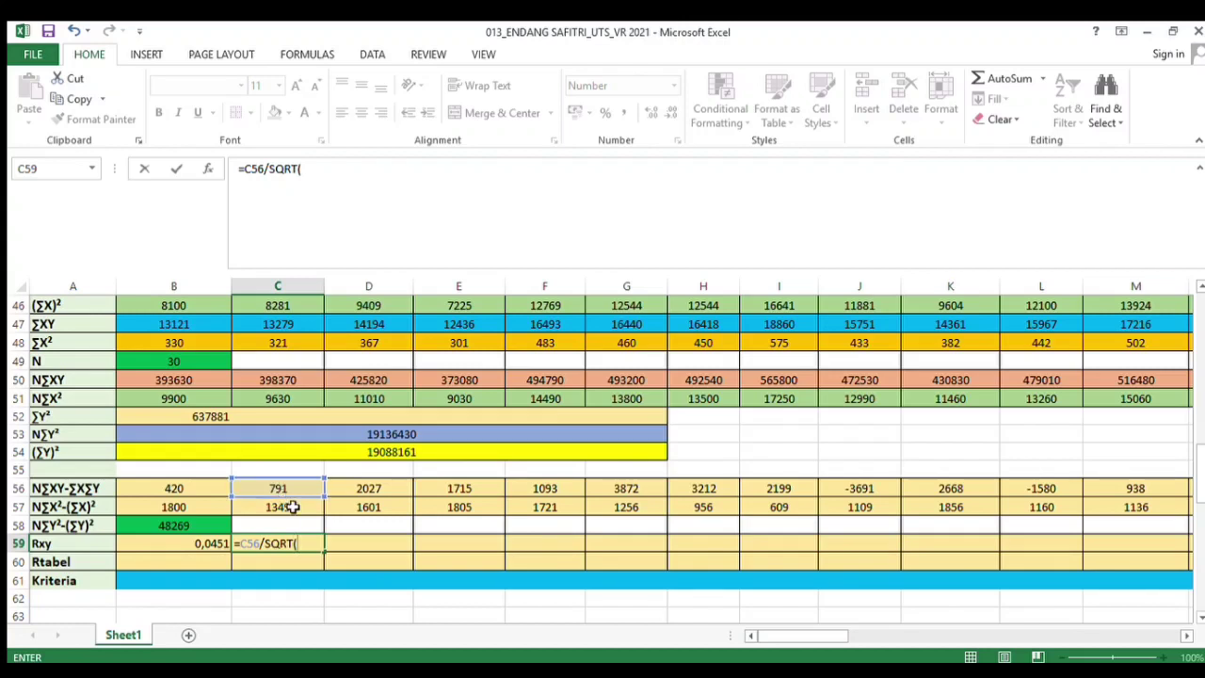
{"action": "left_click", "coordinate": [290, 507]}
{"action": "type", "text": "*"}
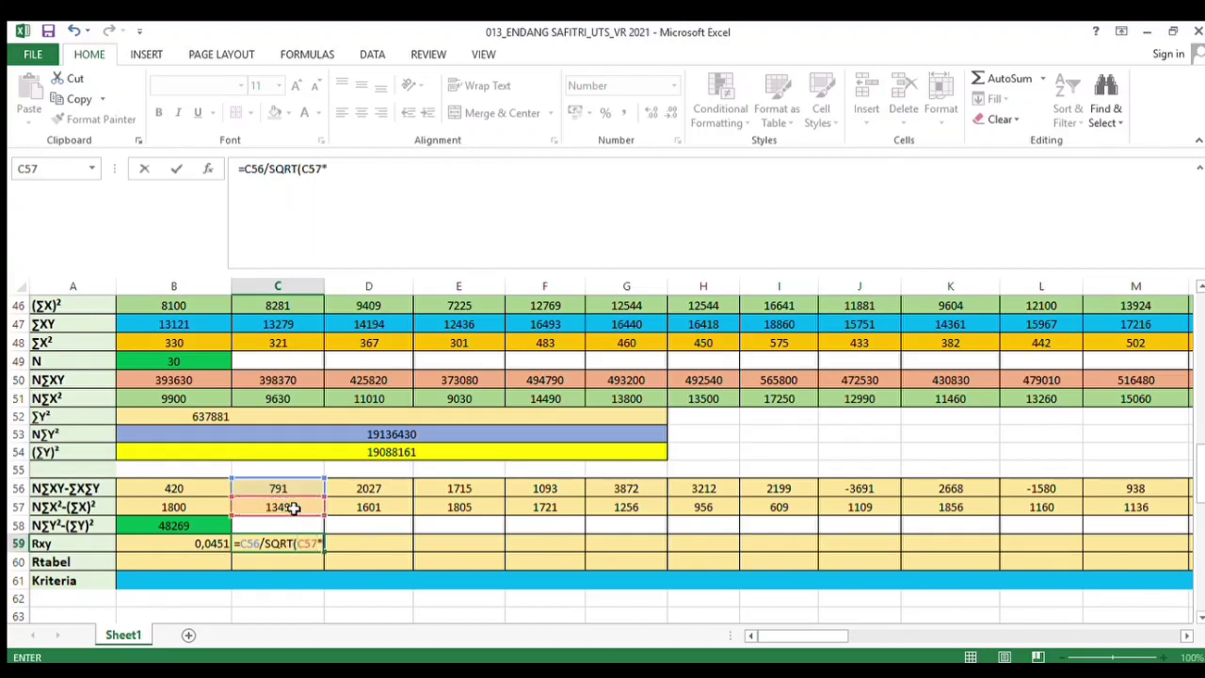
{"action": "left_click", "coordinate": [209, 526]}
{"action": "type", "text": ")"}
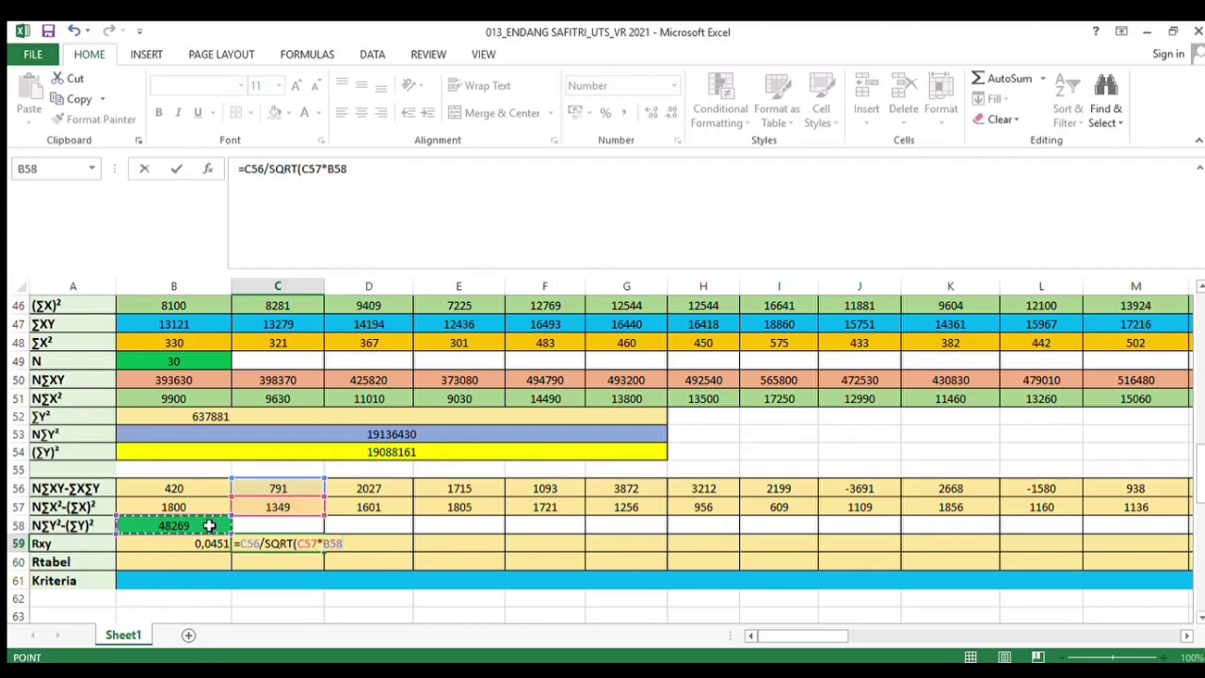
{"action": "key", "text": "Return"}
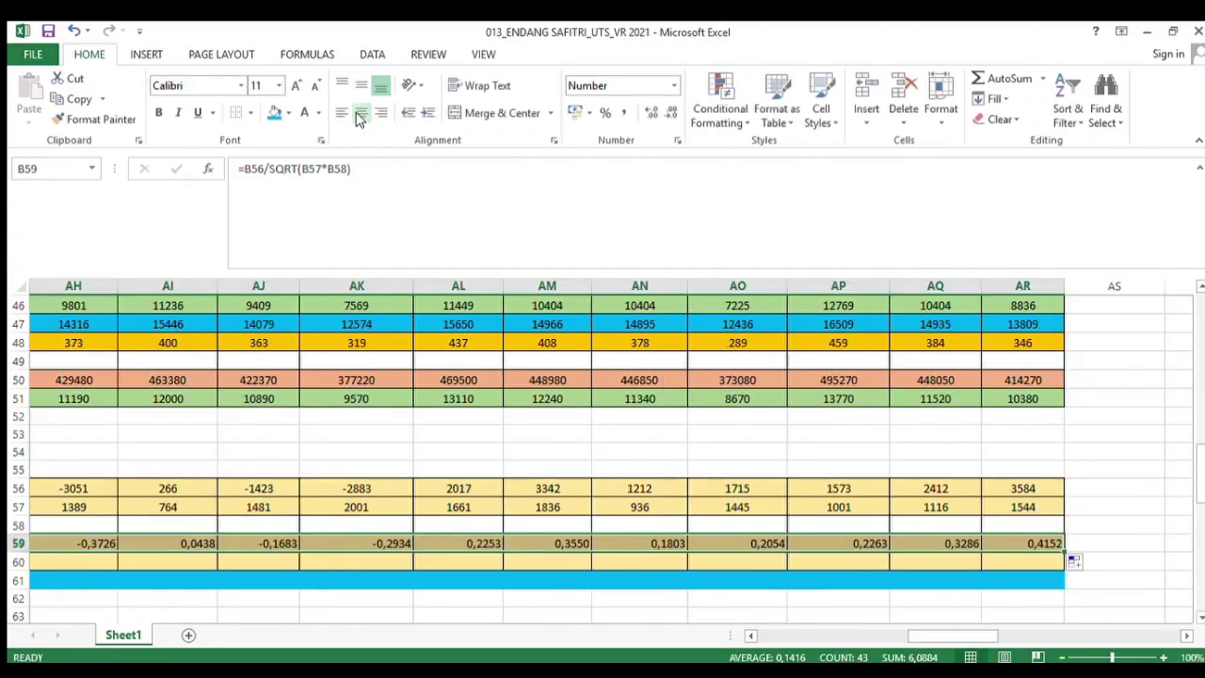
{"action": "left_click", "coordinate": [361, 113]}
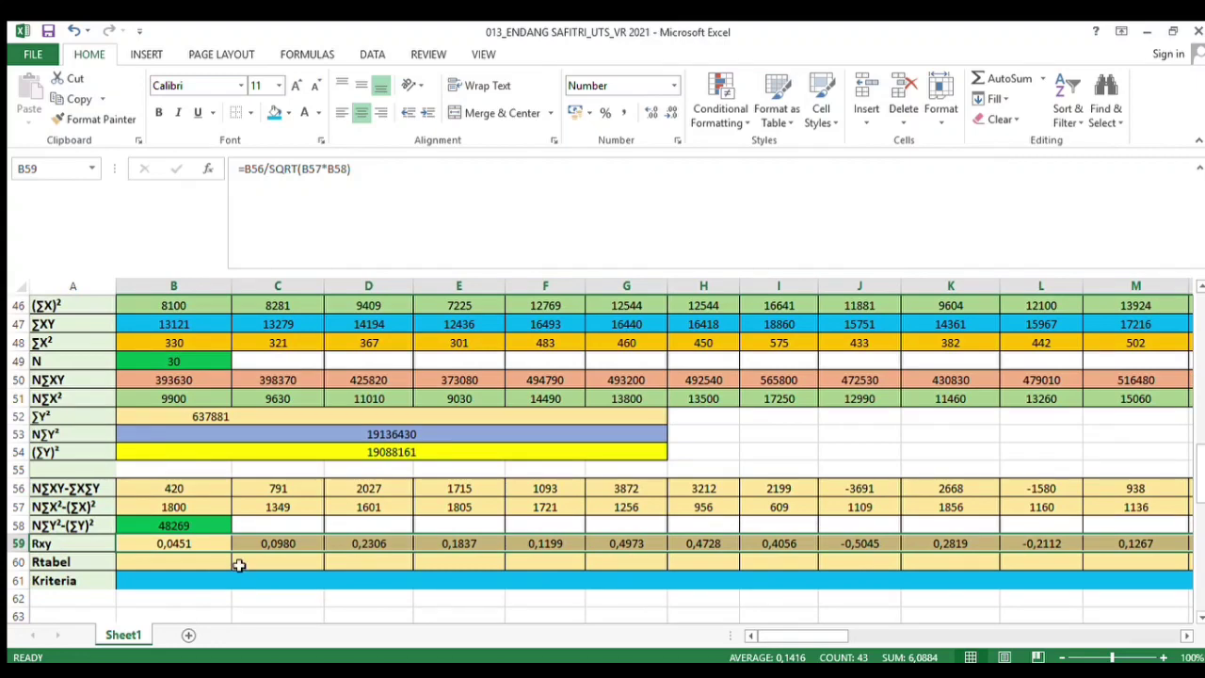
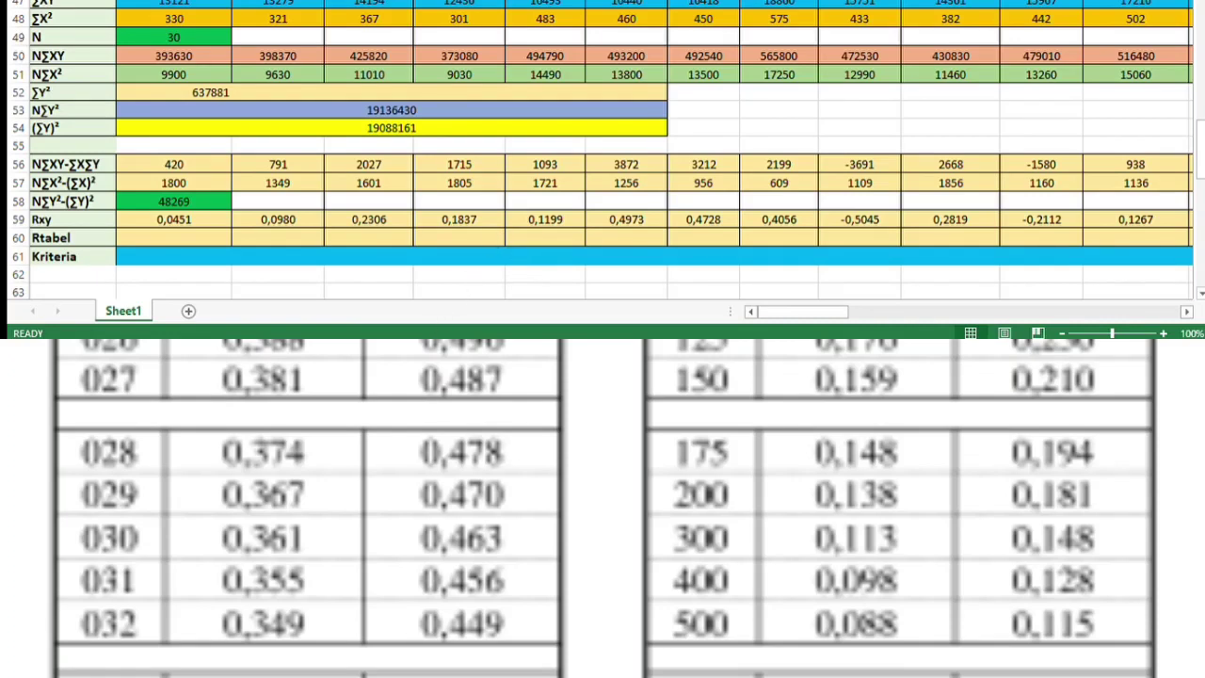
Paste the r-table value 0,361 into the first Rtabel cell and fill it across the whole Rtabel row
{"action": "left_click", "coordinate": [193, 238]}
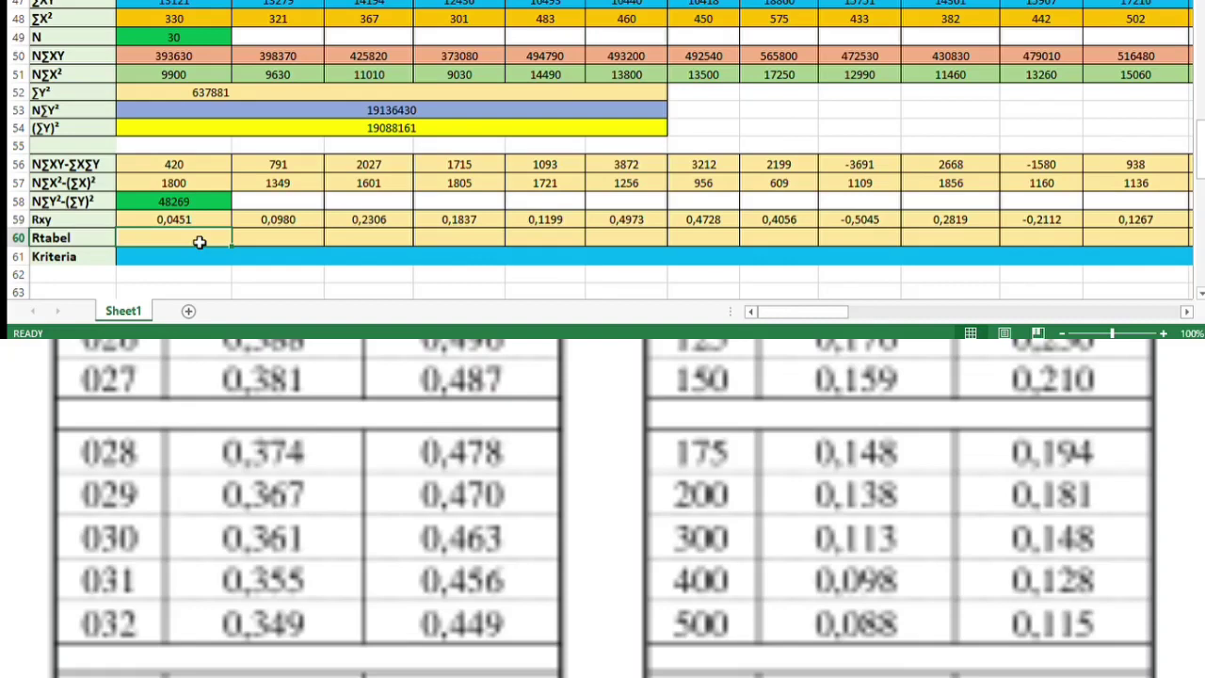
{"action": "type", "text": "0,361"}
{"action": "left_click_drag", "start_coordinate": [229, 248], "coordinate": [1071, 246]}
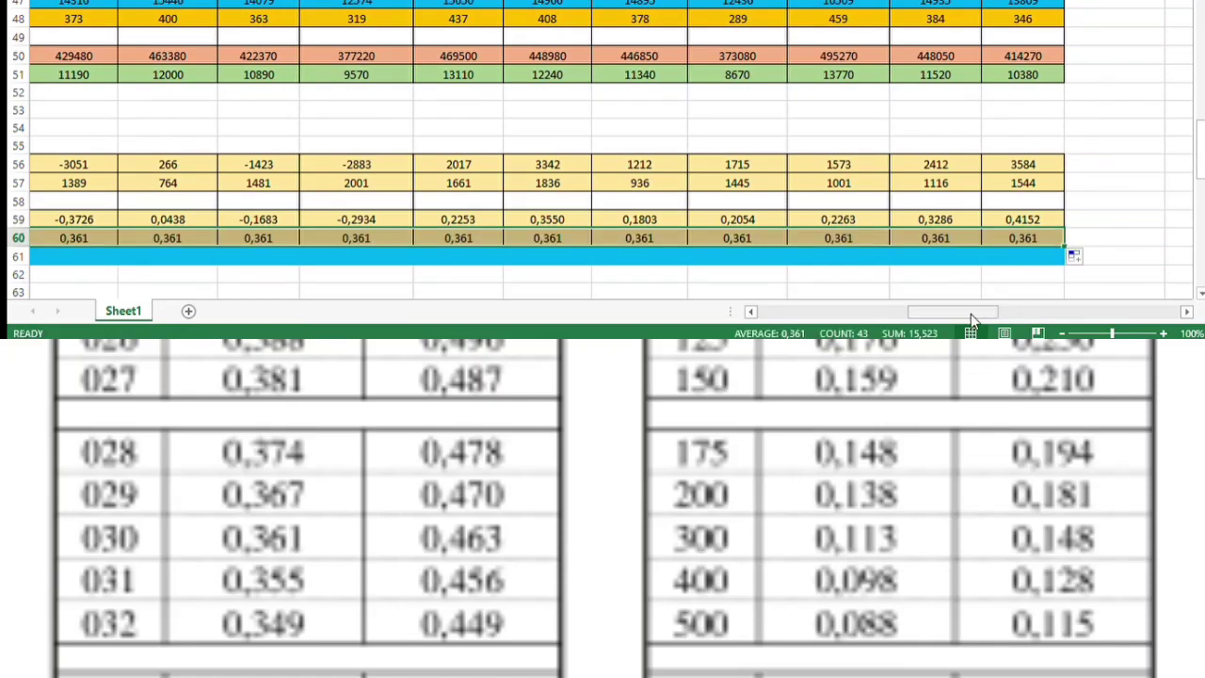
{"action": "left_click_drag", "start_coordinate": [970, 313], "coordinate": [780, 313]}
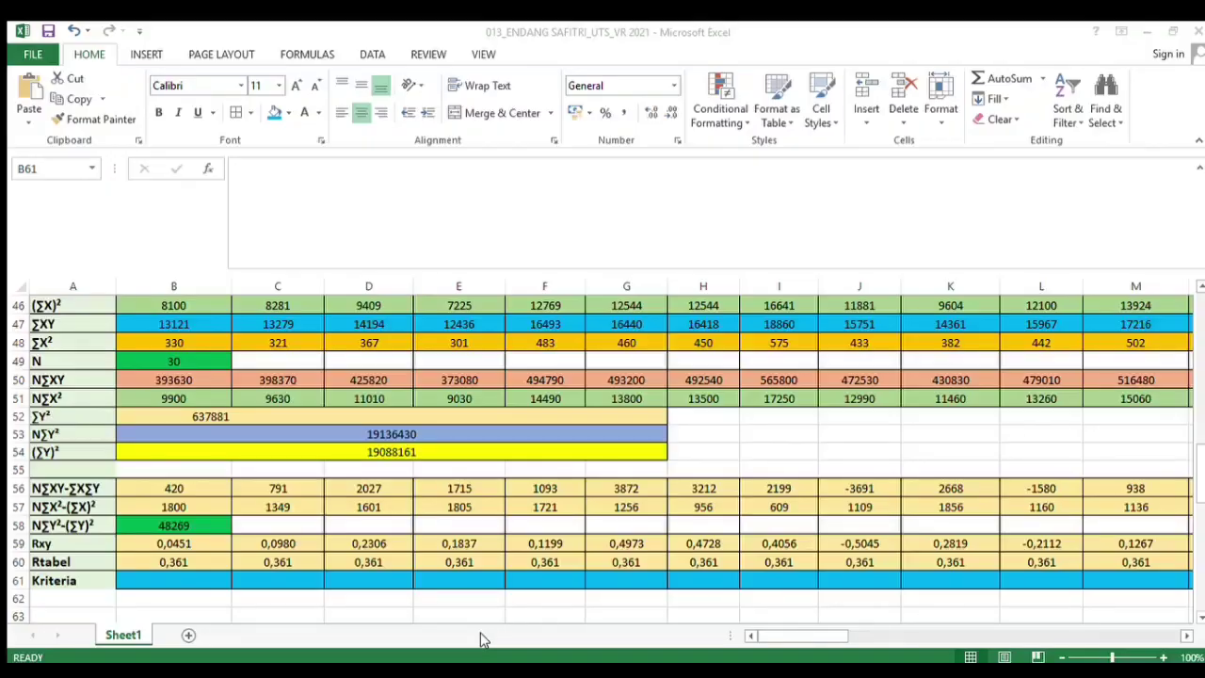
In the first Kriteria cell, enter the formula =IF(B59>B60;"VALID";"TIDAK VALID")
{"action": "left_click", "coordinate": [180, 580]}
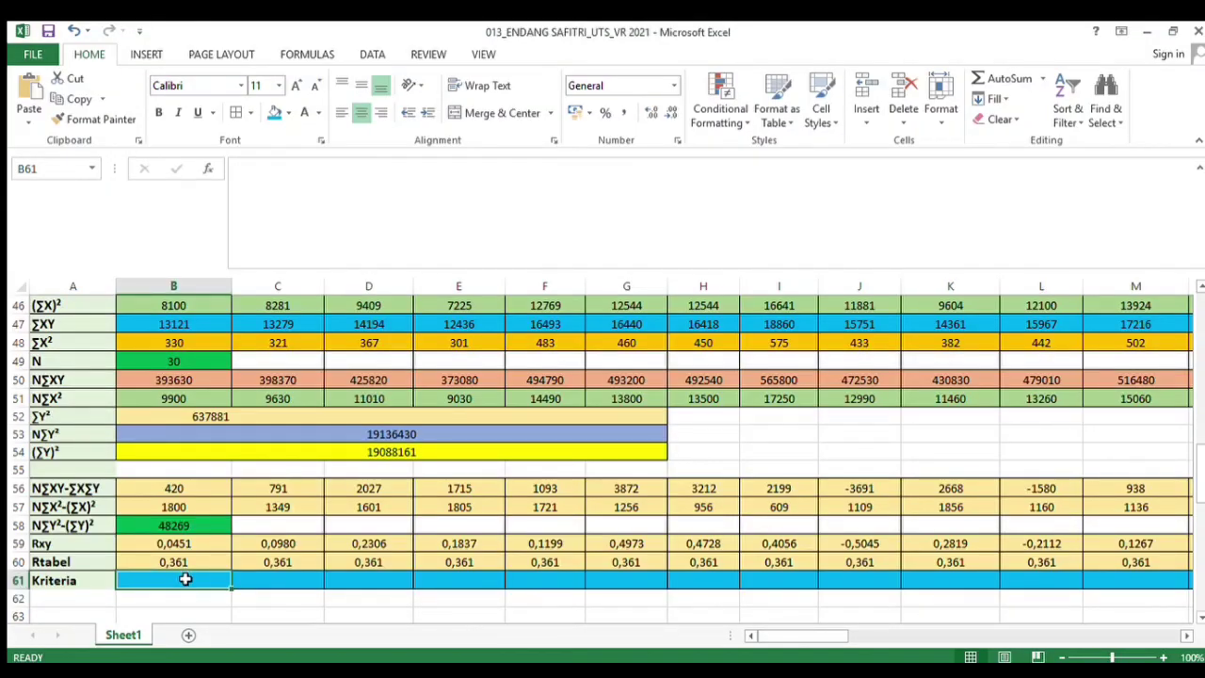
{"action": "type", "text": "=IF("}
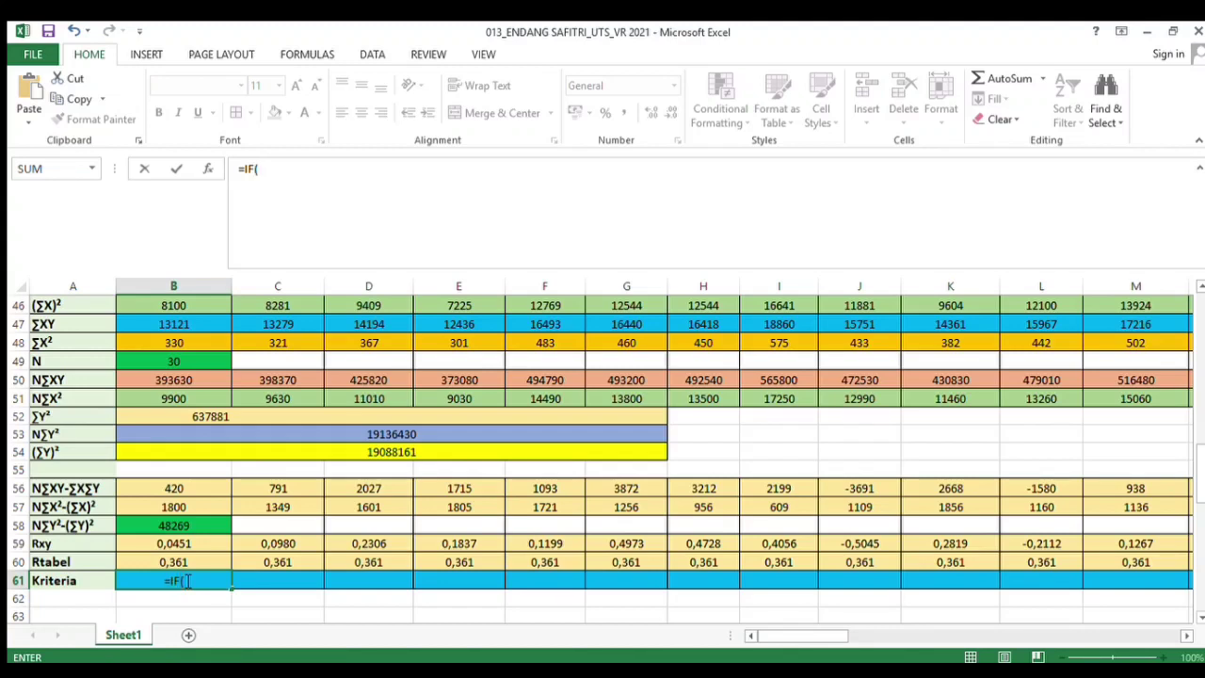
{"action": "left_click", "coordinate": [141, 546]}
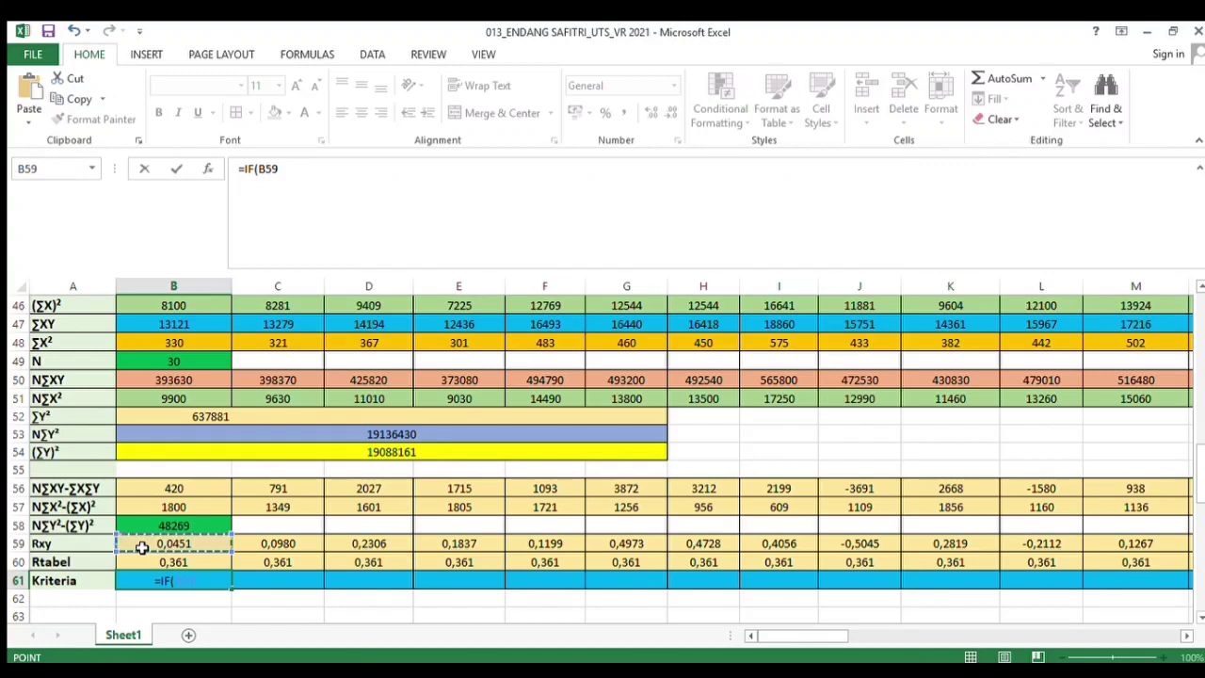
{"action": "type", "text": ">"}
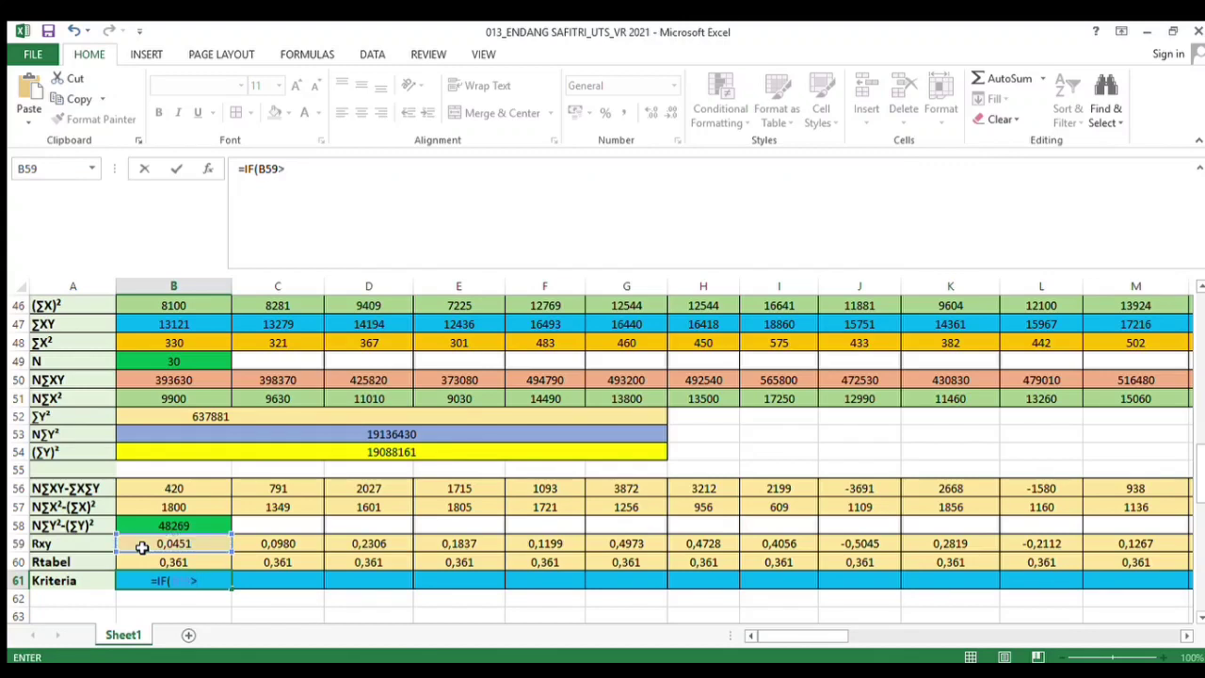
{"action": "left_click", "coordinate": [134, 563]}
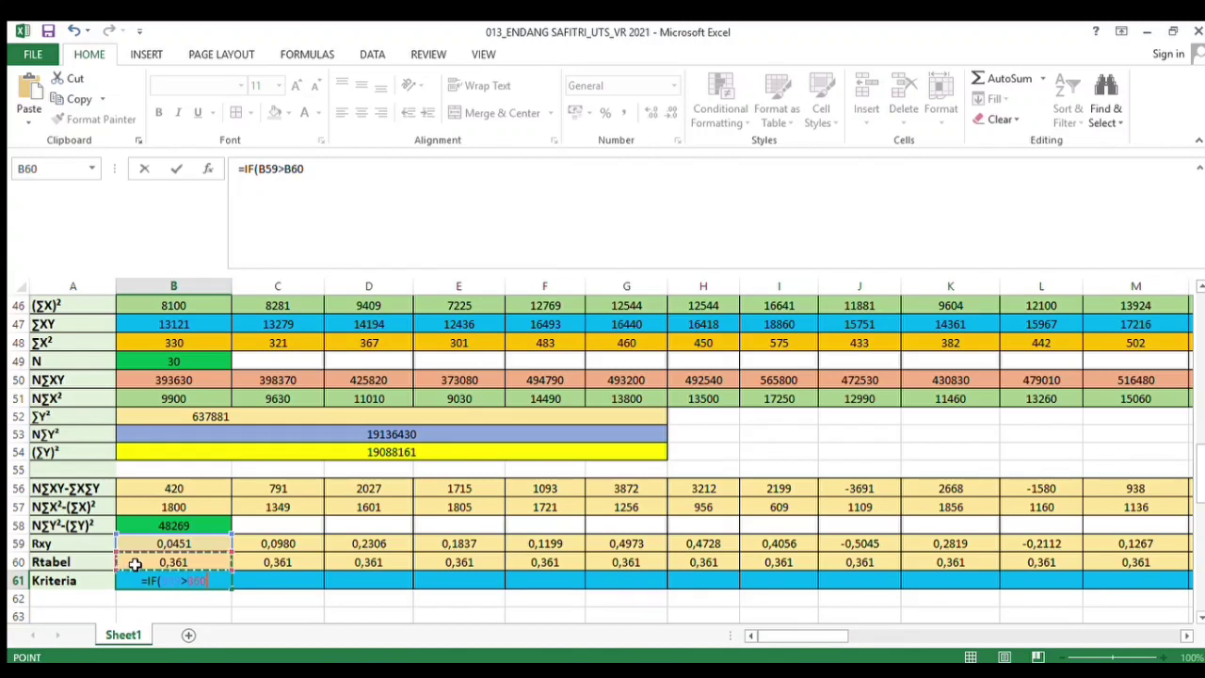
{"action": "type", "text": ";\""}
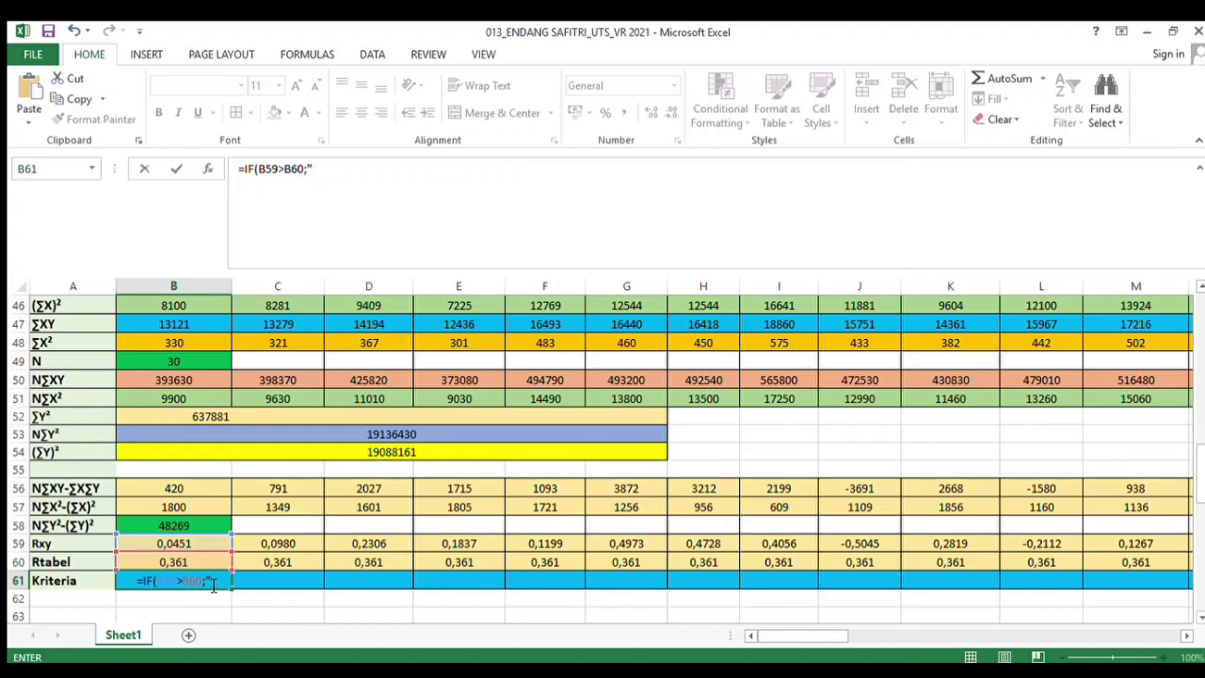
{"action": "type", "text": "VALID\""}
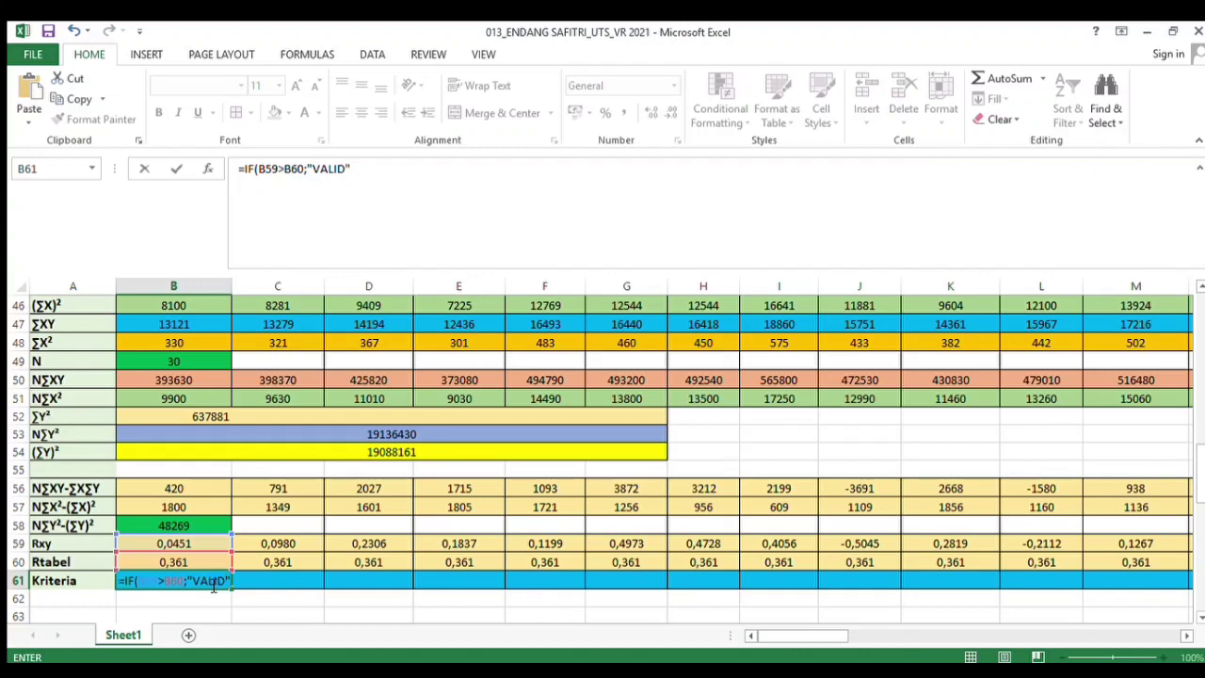
{"action": "type", "text": ";"}
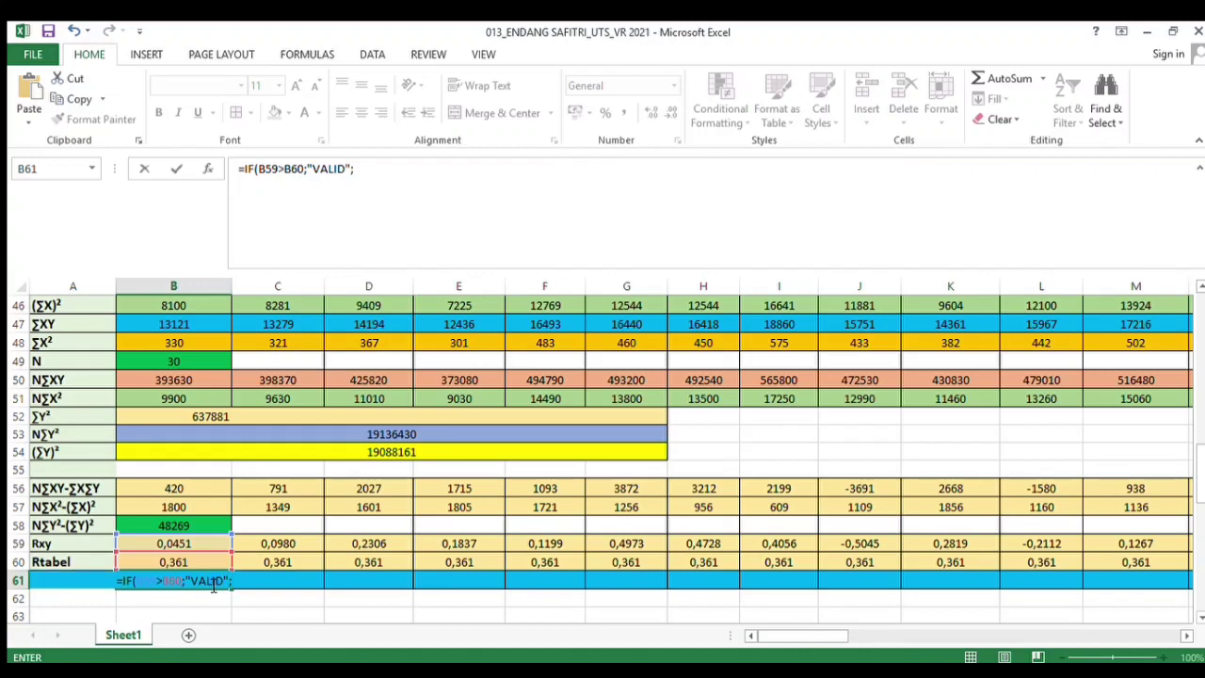
{"action": "type", "text": "\""}
{"action": "type", "text": "TIDA"}
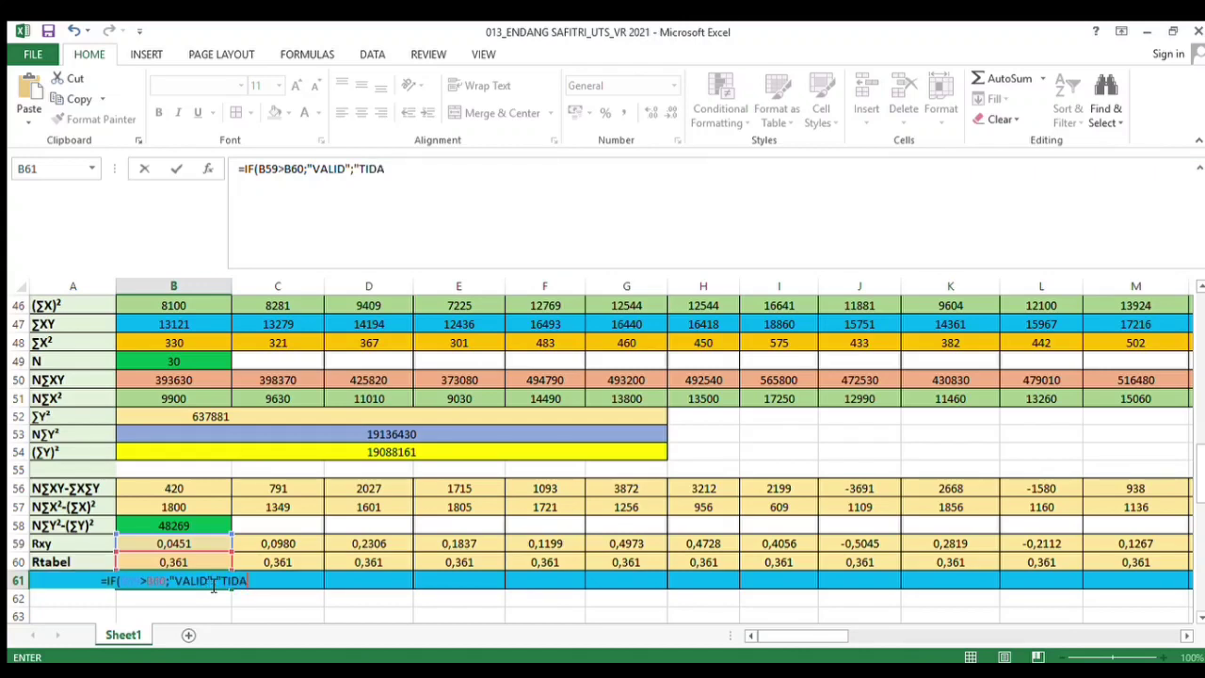
{"action": "type", "text": "K VALI"}
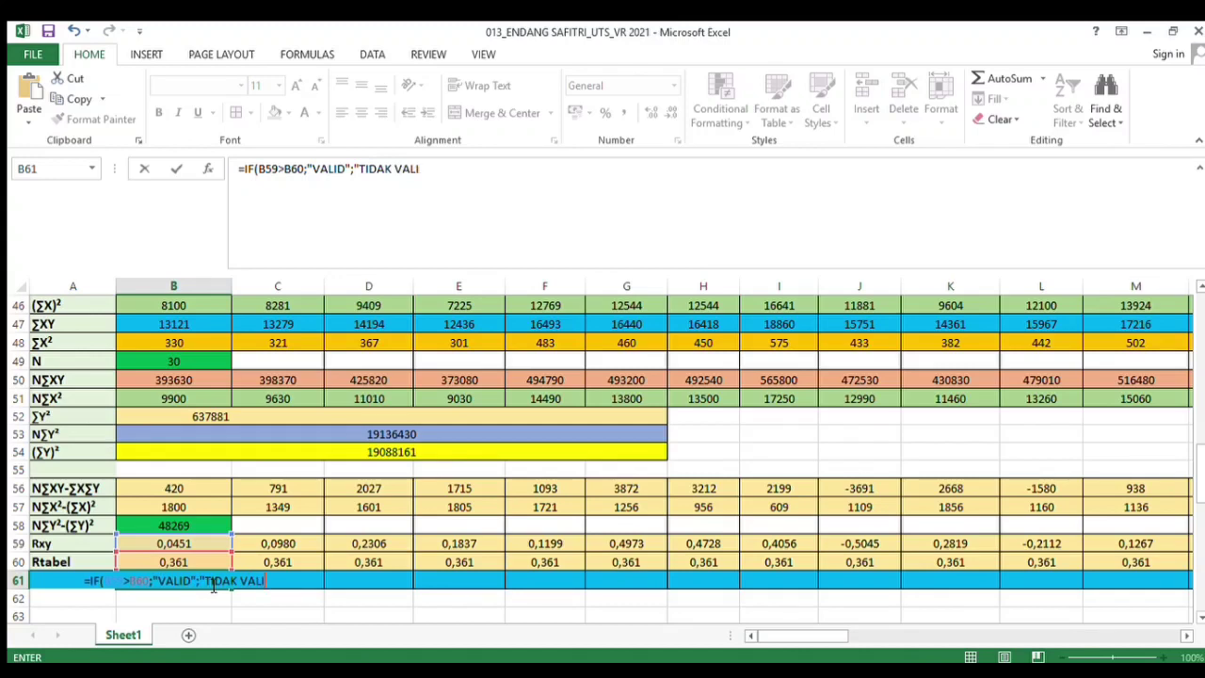
{"action": "type", "text": "D\""}
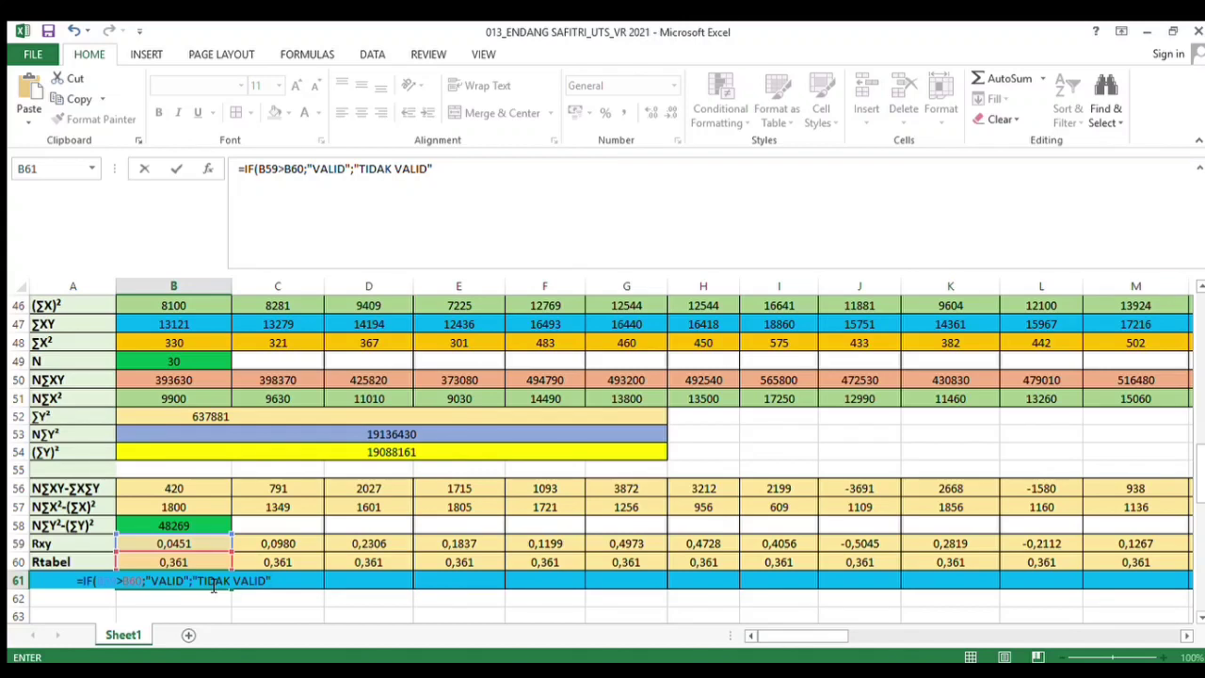
{"action": "type", "text": ")"}
{"action": "key", "text": "Return"}
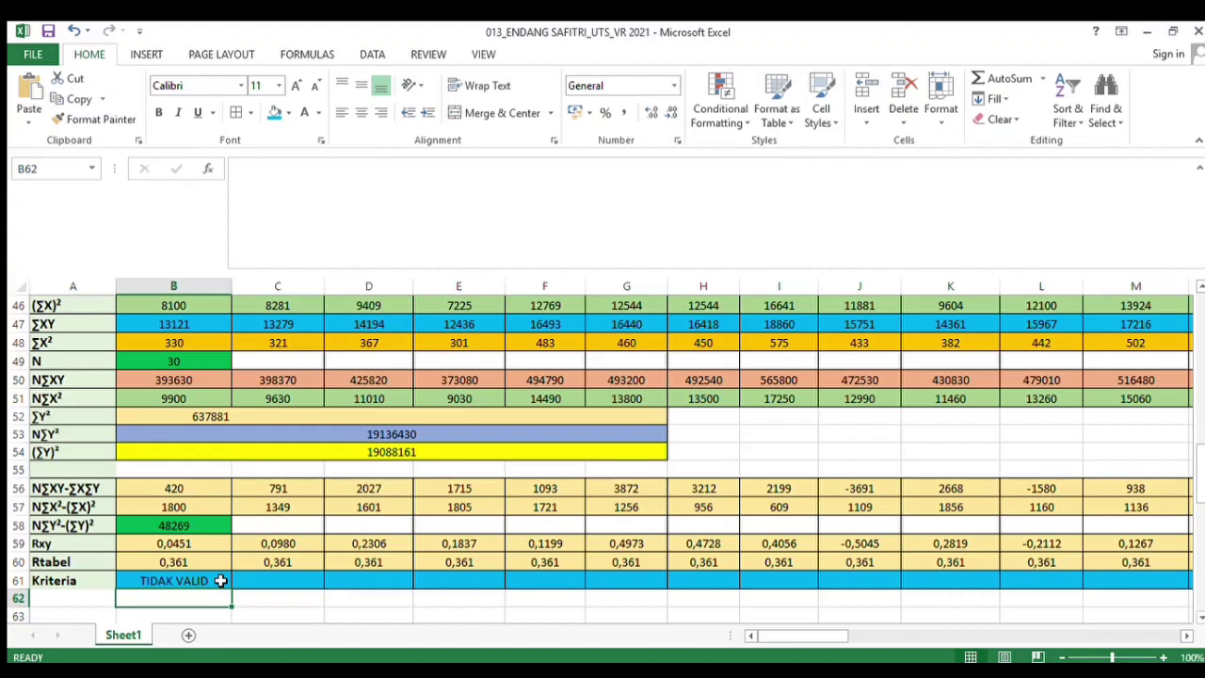
Fill the Kriteria formula across the row to the last question column, checking the final cell's formula
{"action": "left_click", "coordinate": [220, 581]}
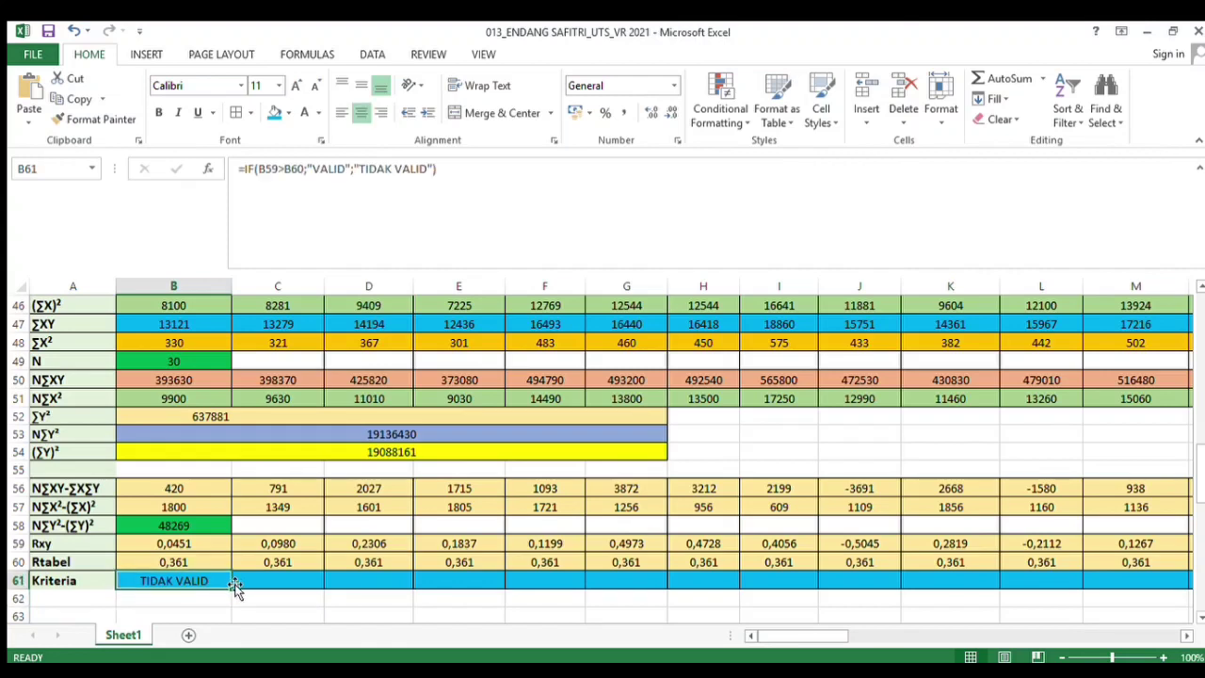
{"action": "left_click_drag", "start_coordinate": [232, 590], "coordinate": [1082, 579]}
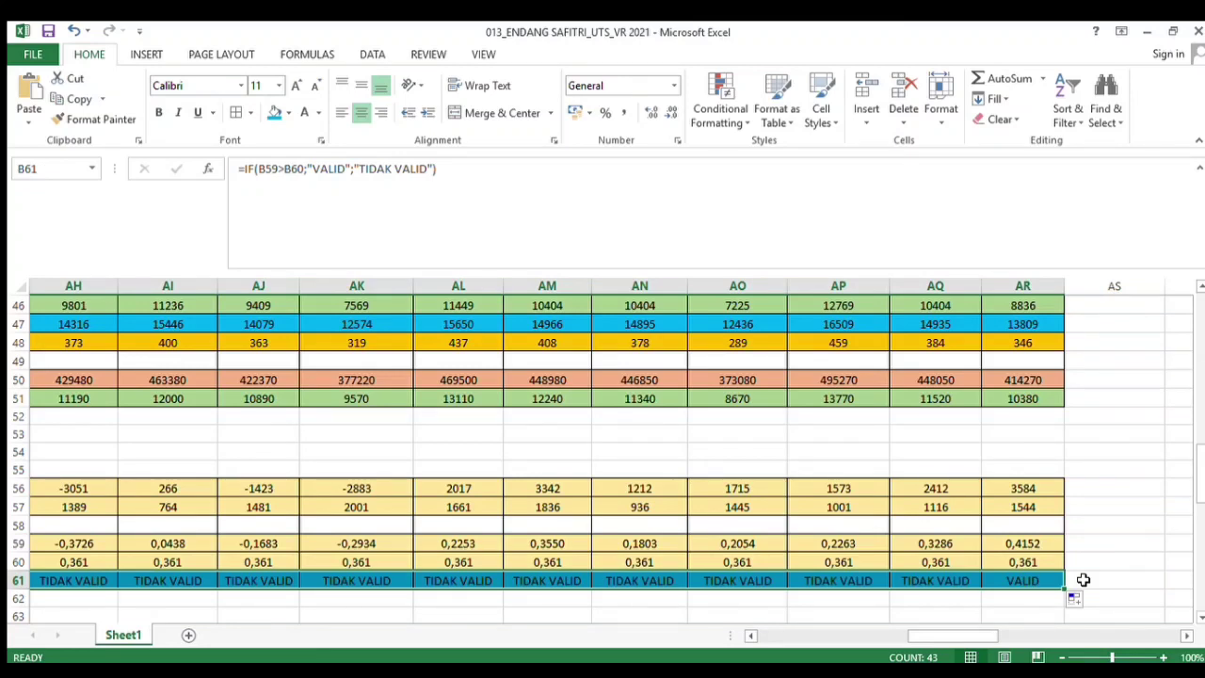
{"action": "left_click", "coordinate": [1084, 579]}
{"action": "left_click", "coordinate": [1033, 580]}
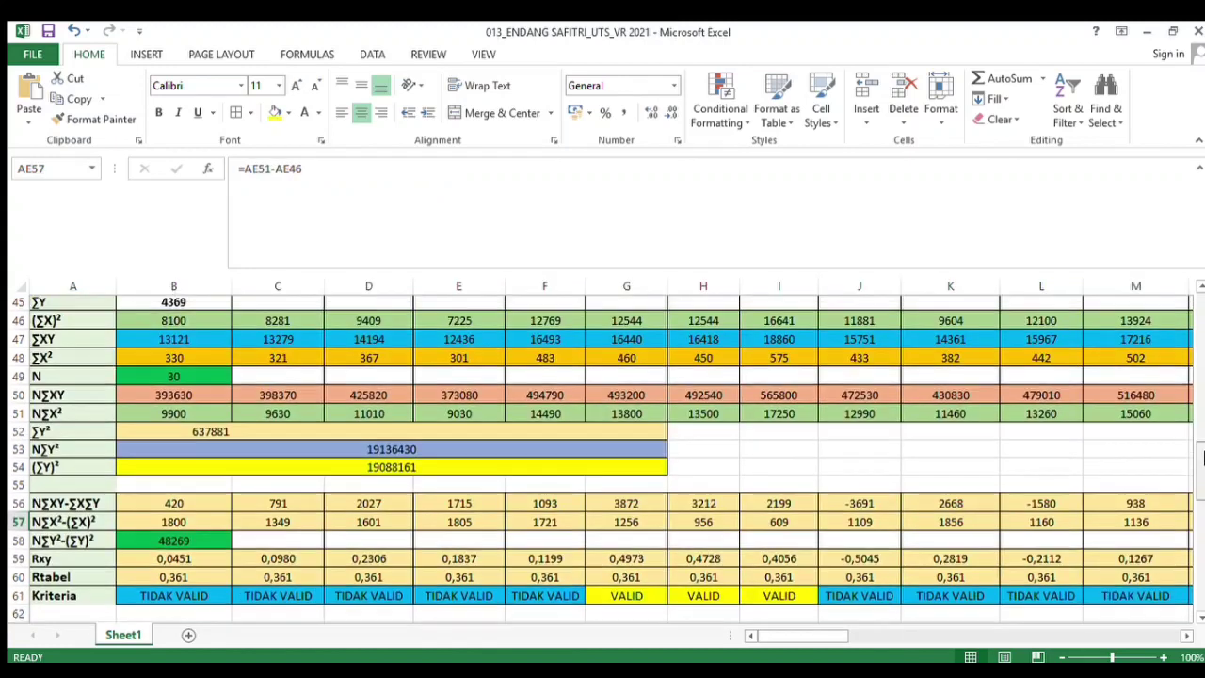
Scroll through the completed validity results and the reliability test table below them
{"action": "scroll", "coordinate": [1202, 447], "scroll_direction": "up", "scroll_amount": 1}
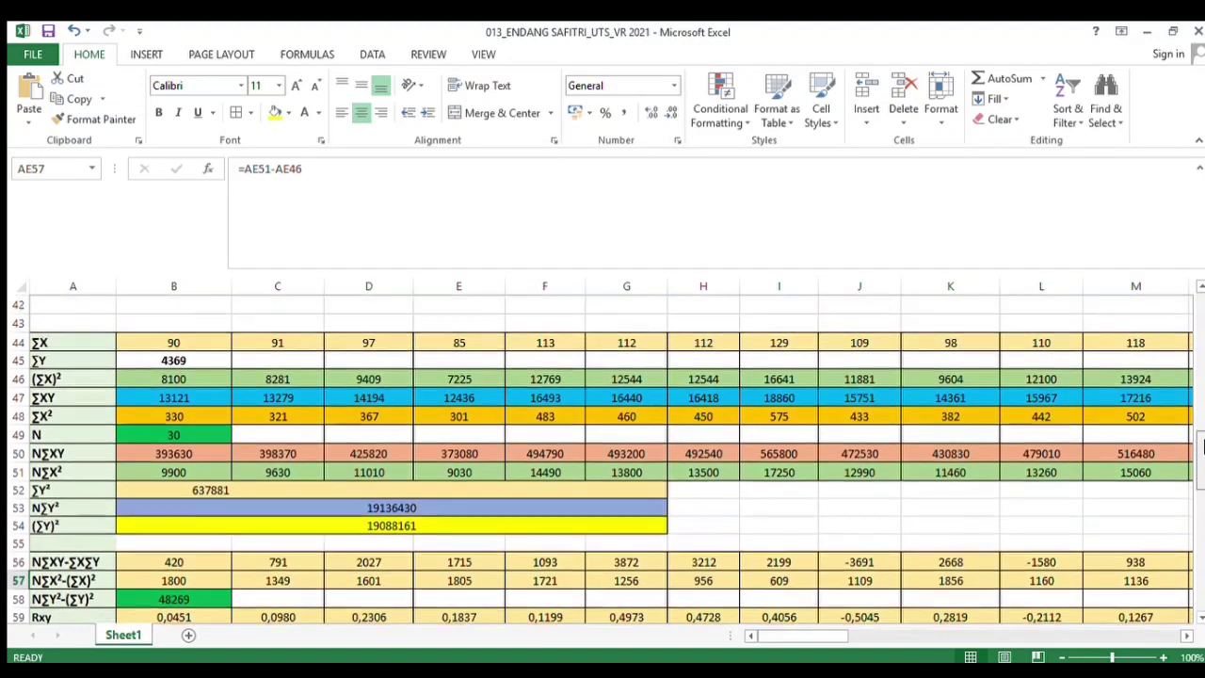
{"action": "scroll", "coordinate": [1202, 447], "scroll_direction": "up", "scroll_amount": 2}
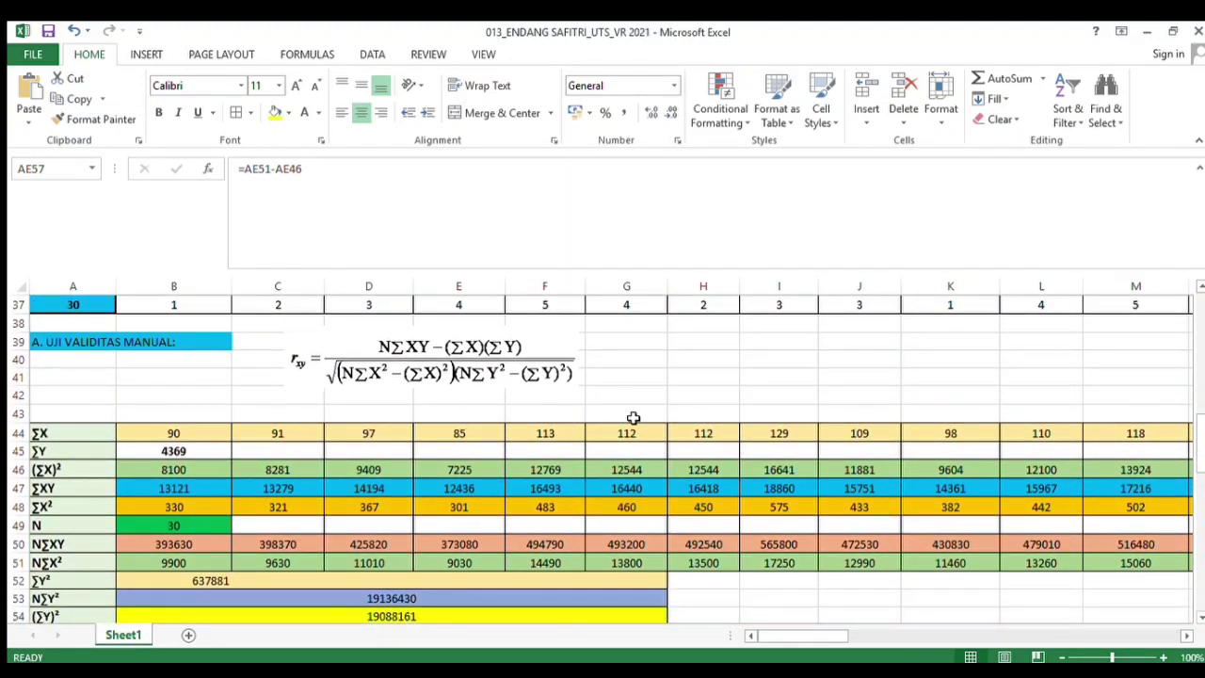
{"action": "left_click_drag", "start_coordinate": [1199, 425], "coordinate": [1201, 458]}
{"action": "left_click_drag", "start_coordinate": [803, 637], "coordinate": [750, 634]}
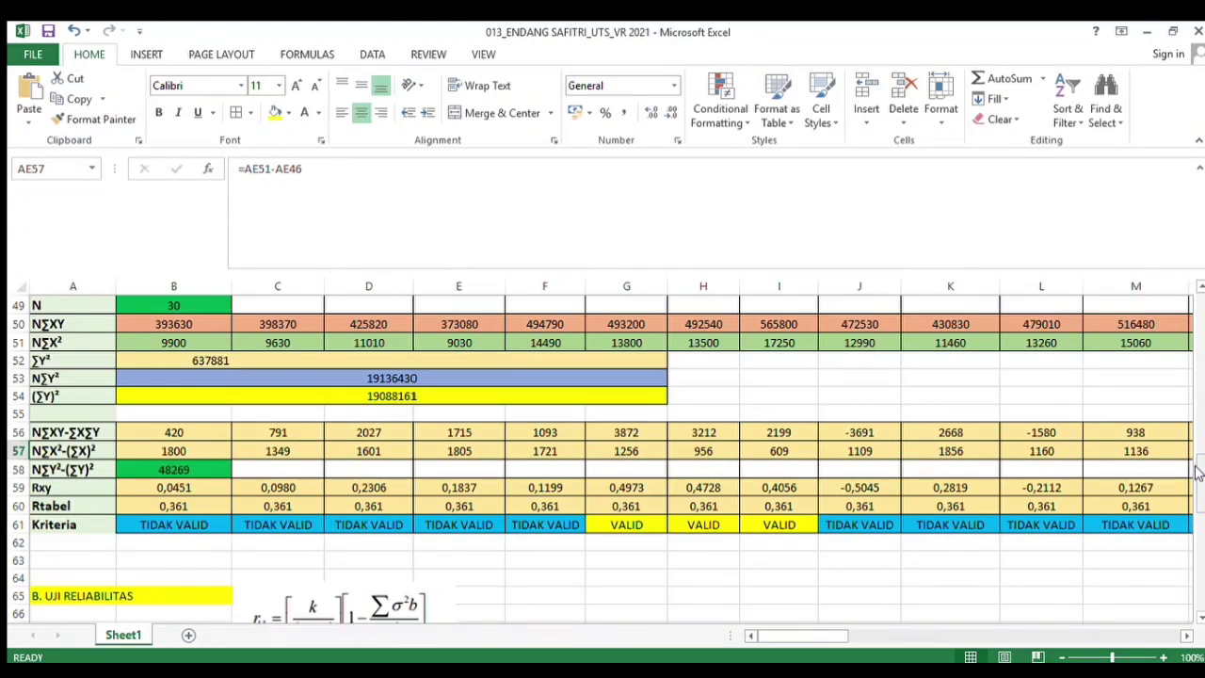
{"action": "left_click_drag", "start_coordinate": [1197, 471], "coordinate": [1200, 523]}
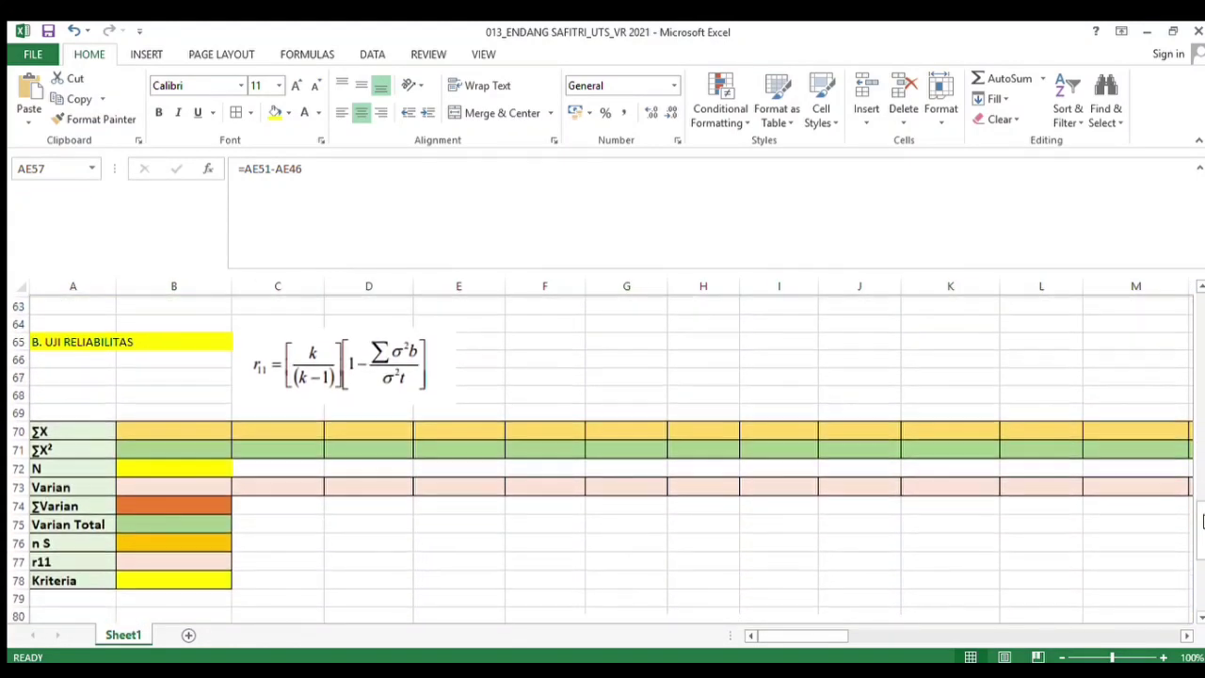
{"action": "left_click", "coordinate": [204, 434]}
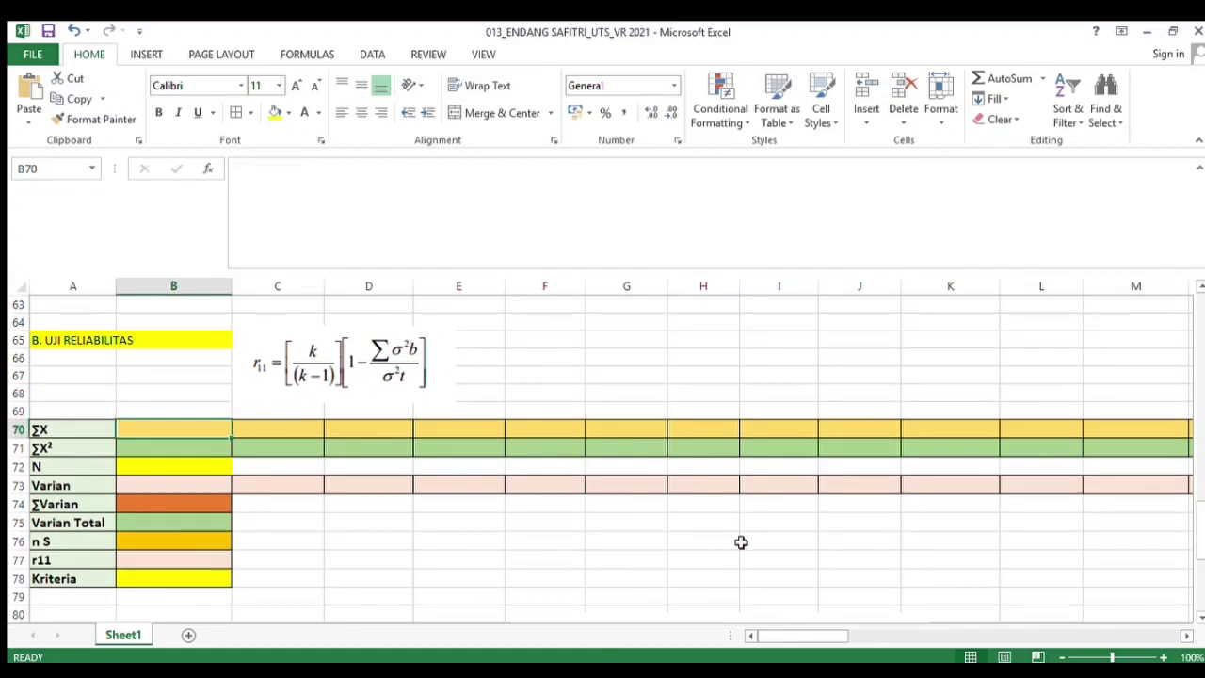
{"action": "left_click_drag", "start_coordinate": [779, 629], "coordinate": [956, 652]}
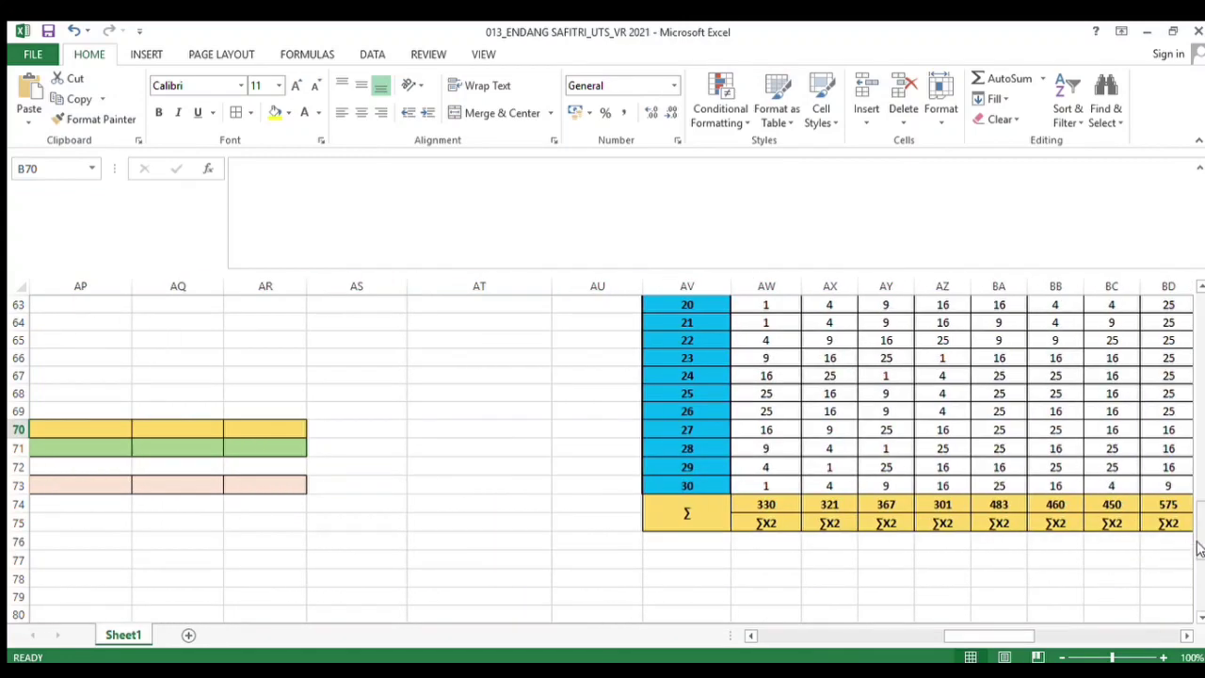
Enter the header JUMLAH KUADRAT in the column next to JUMLAH (Y)
{"action": "scroll", "coordinate": [1202, 499], "scroll_direction": "up", "scroll_amount": 3}
{"action": "left_click_drag", "start_coordinate": [1202, 499], "coordinate": [1186, 303]}
{"action": "left_click", "coordinate": [438, 412]}
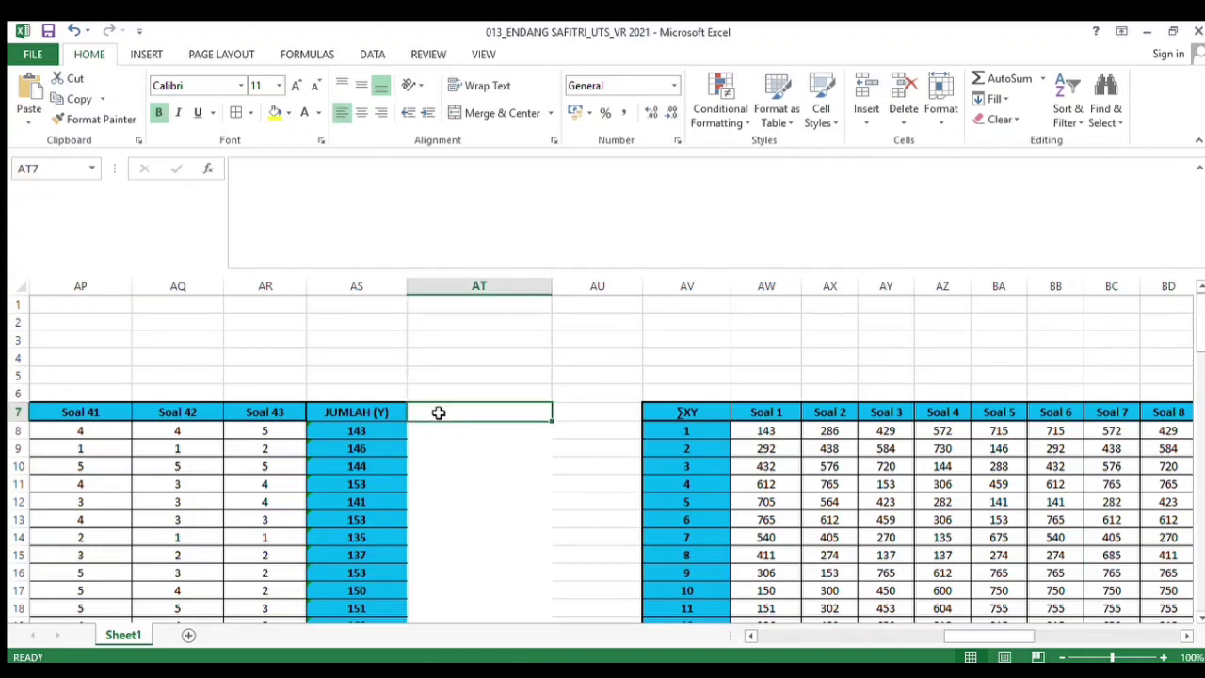
{"action": "type", "text": "JUML"}
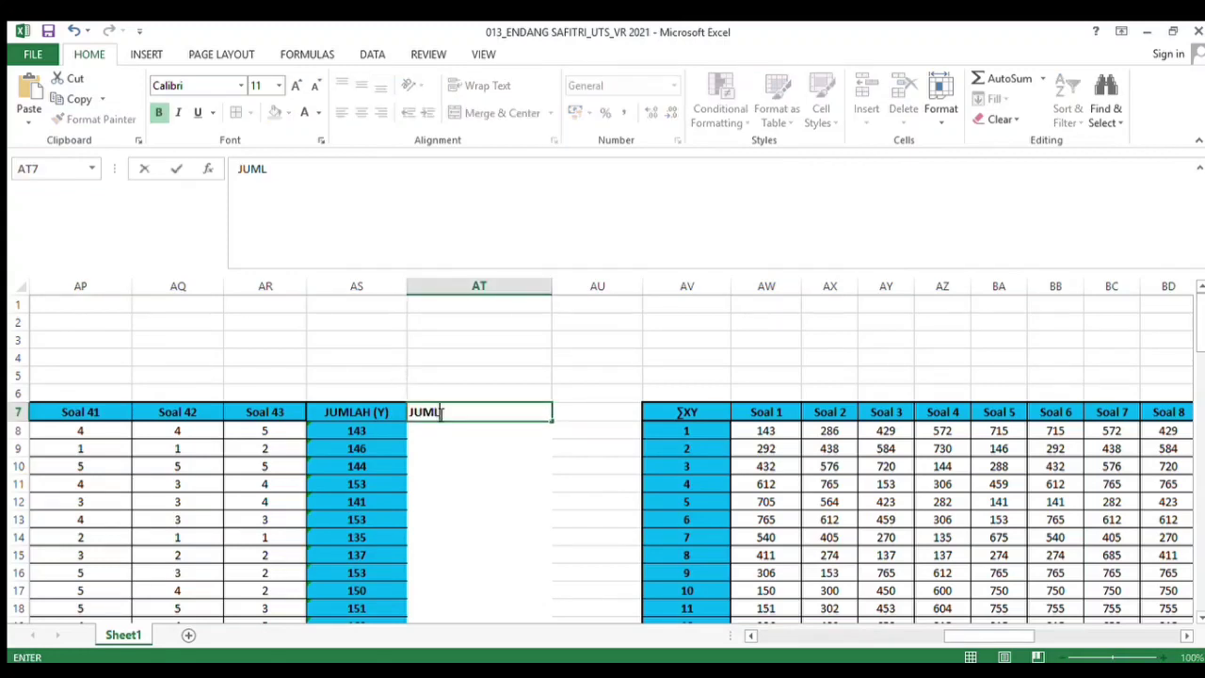
{"action": "type", "text": "AH KUADRAT"}
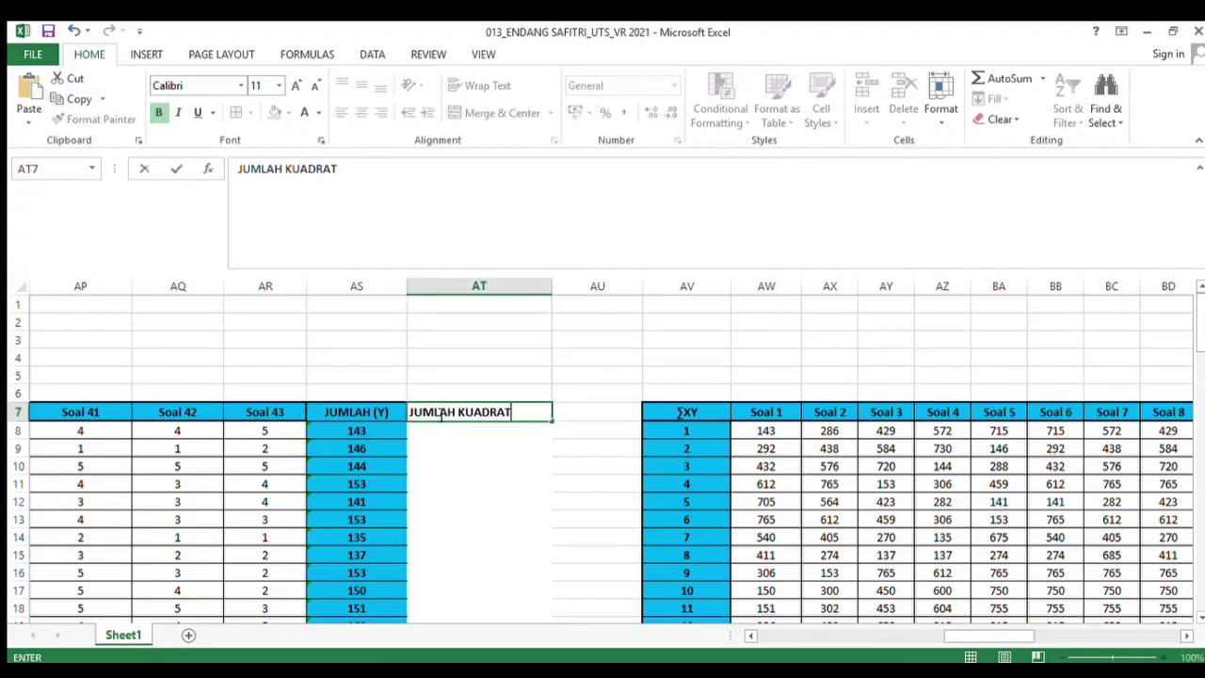
{"action": "key", "text": "Return"}
Format the JUMLAH KUADRAT column with borders and a yellow fill
{"action": "left_click", "coordinate": [448, 415]}
{"action": "left_click_drag", "start_coordinate": [448, 415], "coordinate": [483, 416]}
{"action": "left_click", "coordinate": [266, 111]}
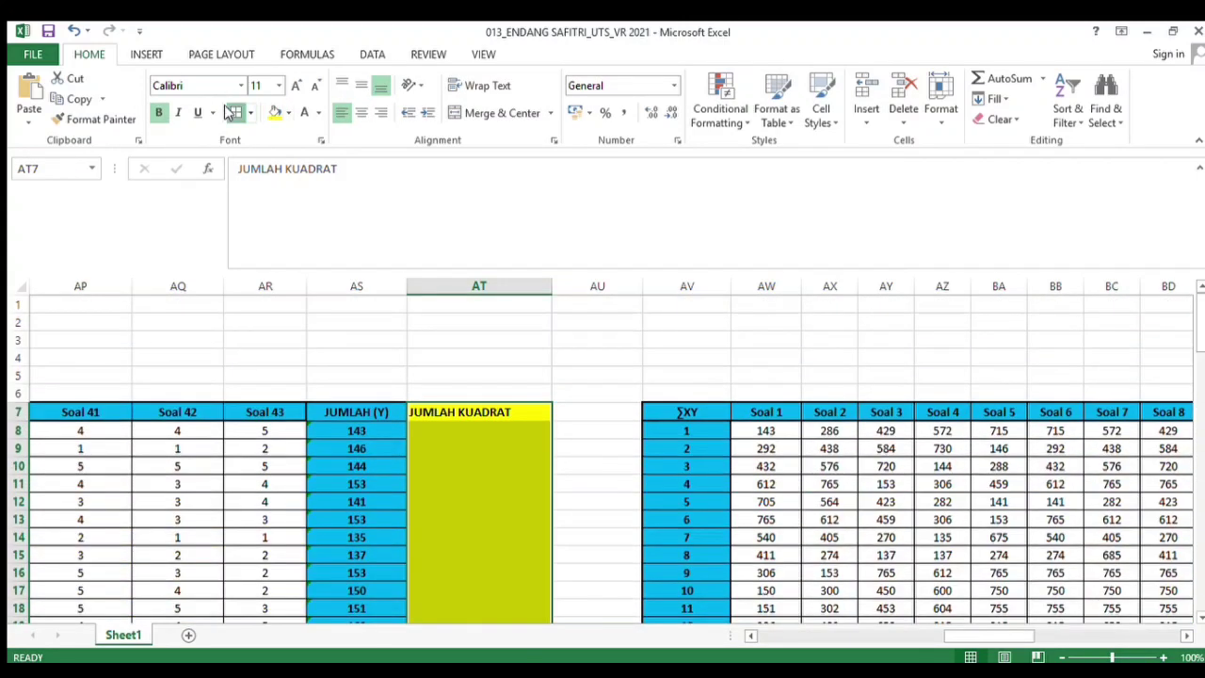
{"action": "left_click", "coordinate": [236, 112]}
{"action": "left_click", "coordinate": [512, 540]}
{"action": "left_click_drag", "start_coordinate": [1200, 352], "coordinate": [1201, 414]}
{"action": "left_click", "coordinate": [288, 113]}
{"action": "left_click", "coordinate": [336, 253]}
{"action": "scroll", "coordinate": [497, 390], "scroll_direction": "up", "scroll_amount": 7}
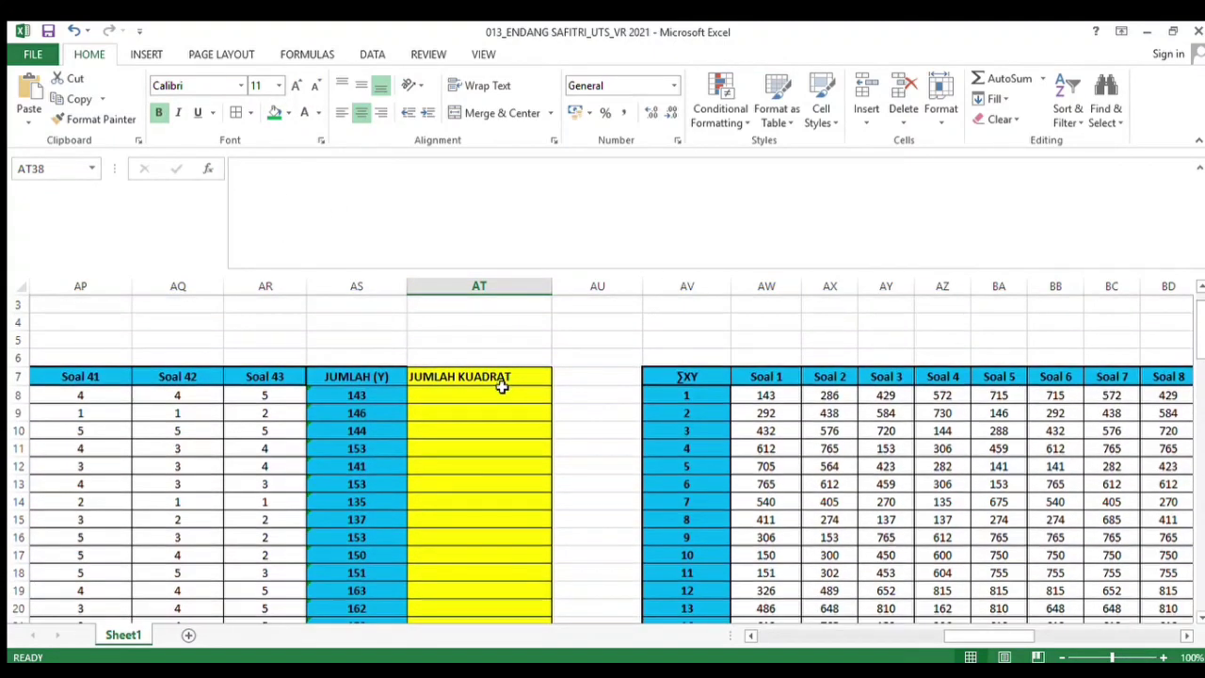
Enter =AS8*AS8 in the first JUMLAH KUADRAT cell and fill it down to the last respondent row
{"action": "left_click", "coordinate": [497, 397]}
{"action": "type", "text": "="}
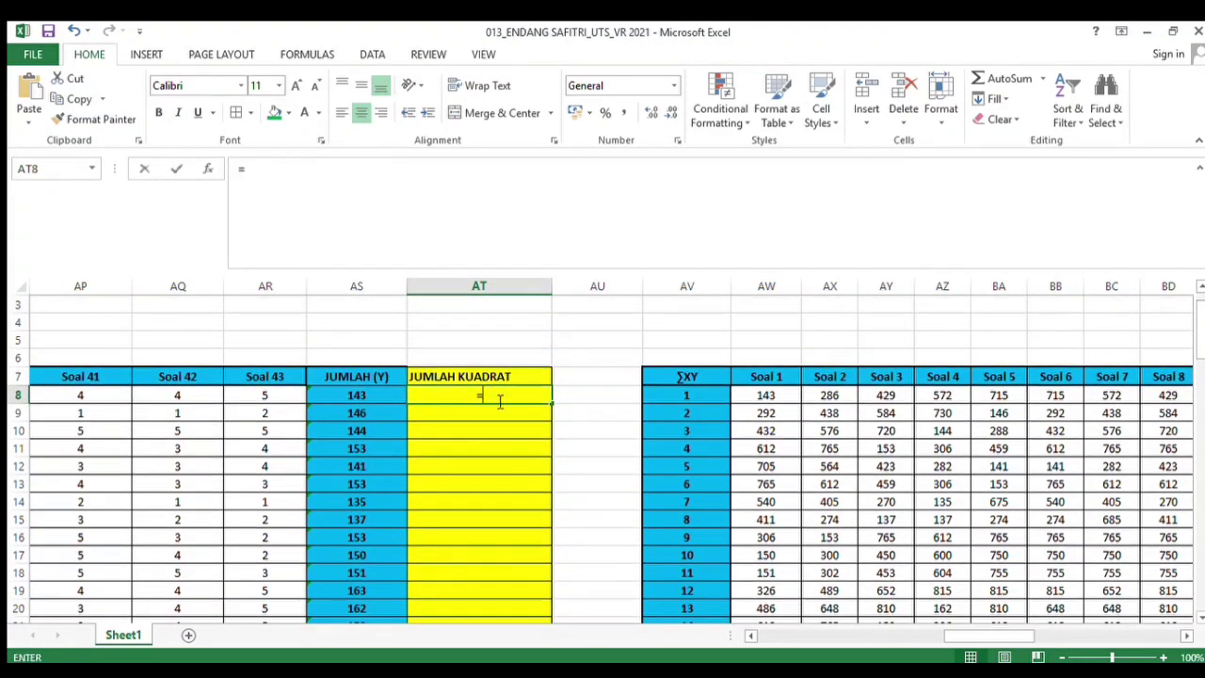
{"action": "left_click", "coordinate": [367, 397]}
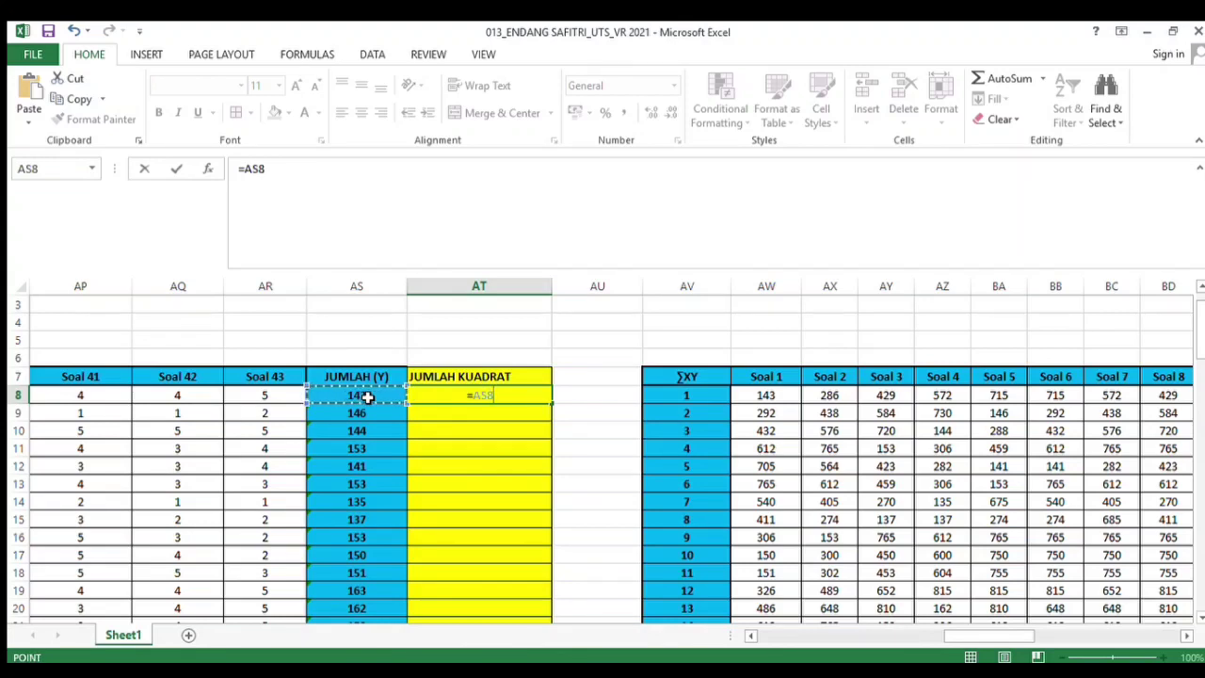
{"action": "type", "text": "*"}
{"action": "left_click", "coordinate": [376, 396]}
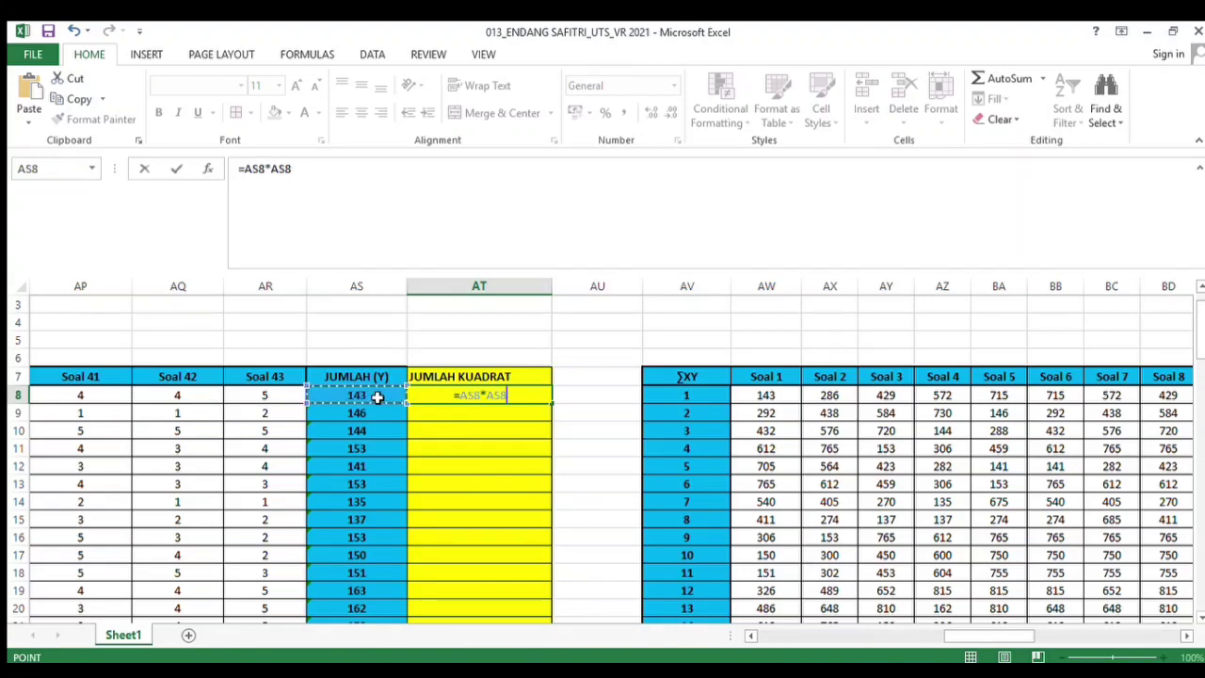
{"action": "key", "text": "Return"}
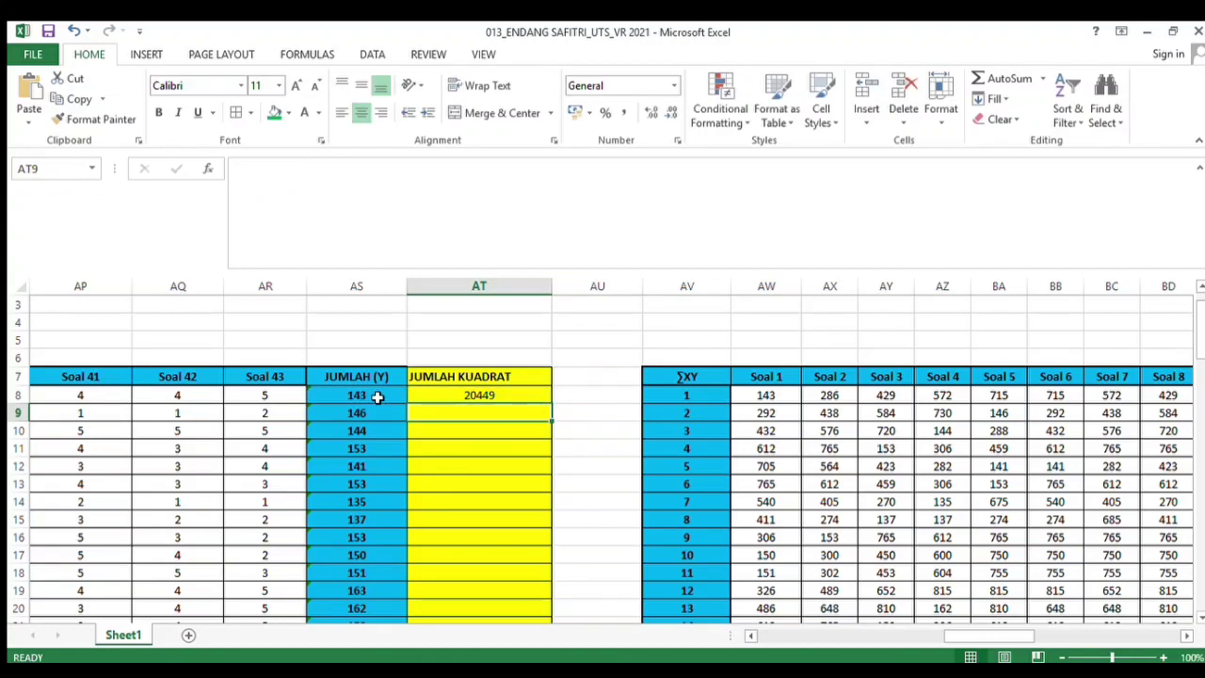
{"action": "left_click", "coordinate": [527, 393]}
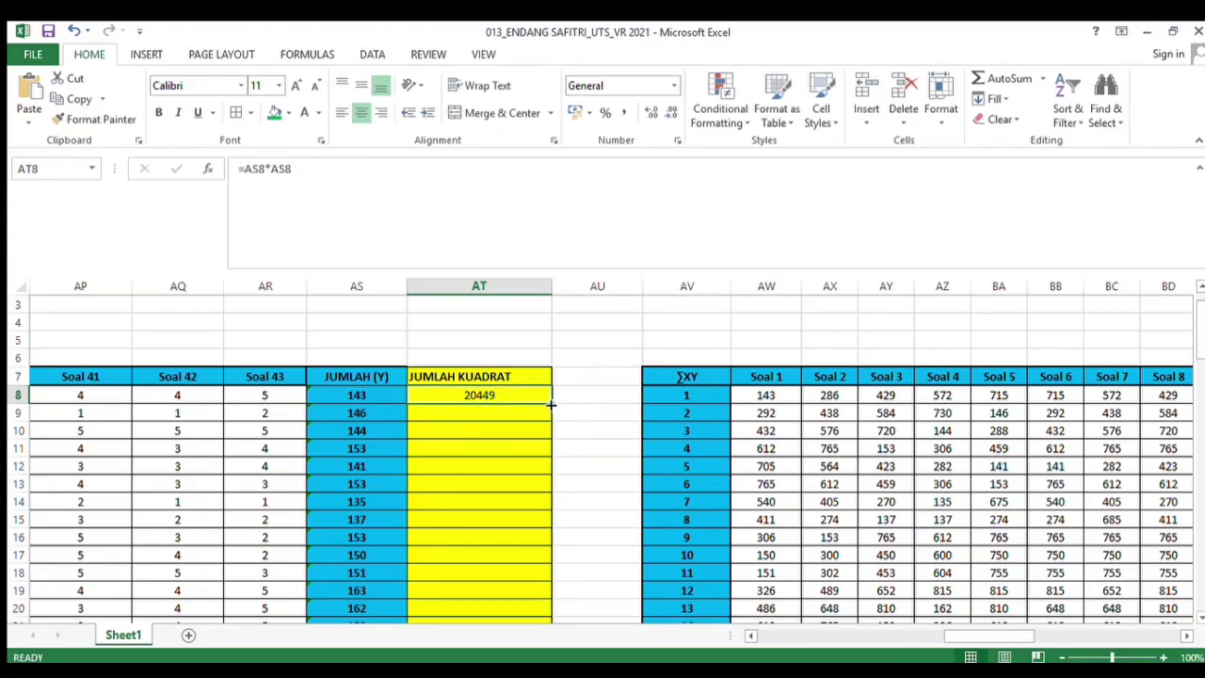
{"action": "left_click_drag", "start_coordinate": [550, 405], "coordinate": [525, 560]}
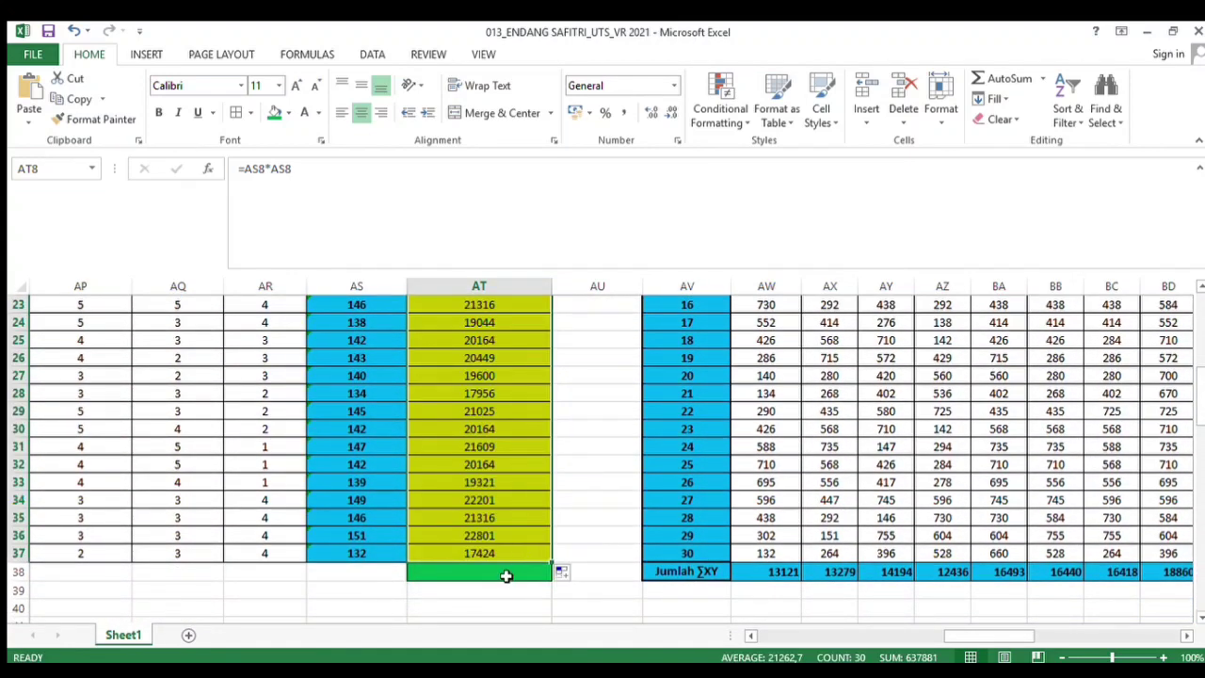
Total the JUMLAH KUADRAT column below the last respondent with =SUM(AT8:AT37)
{"action": "left_click", "coordinate": [504, 576]}
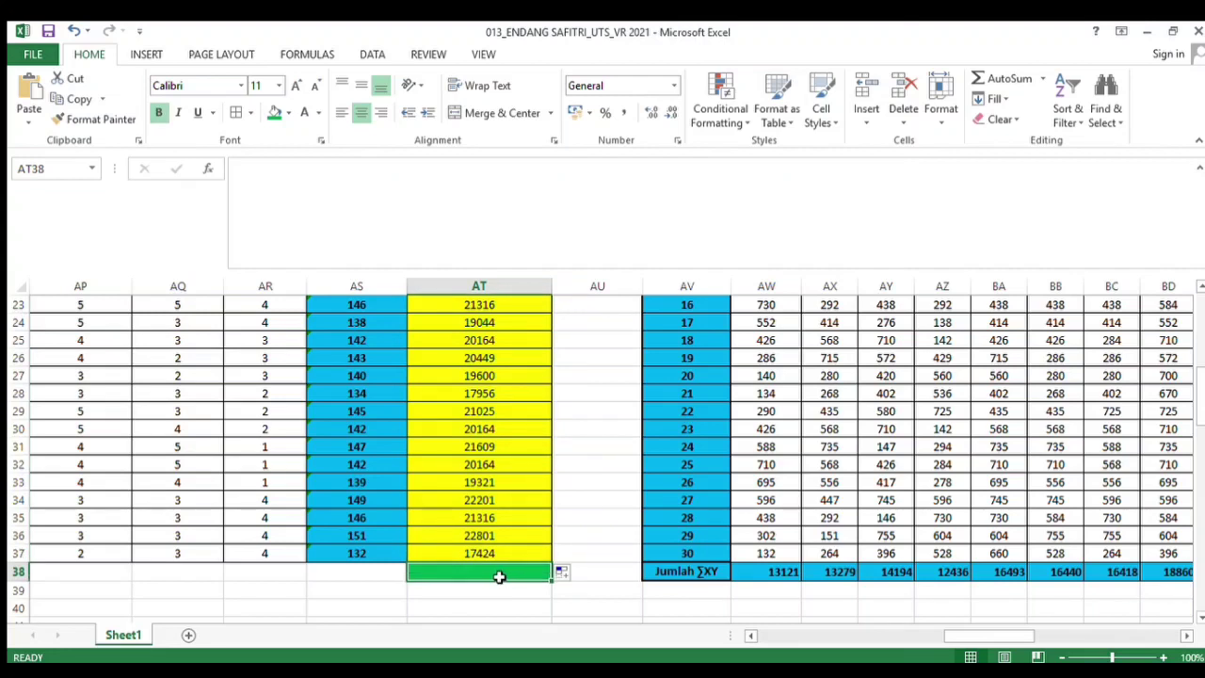
{"action": "type", "text": "=S"}
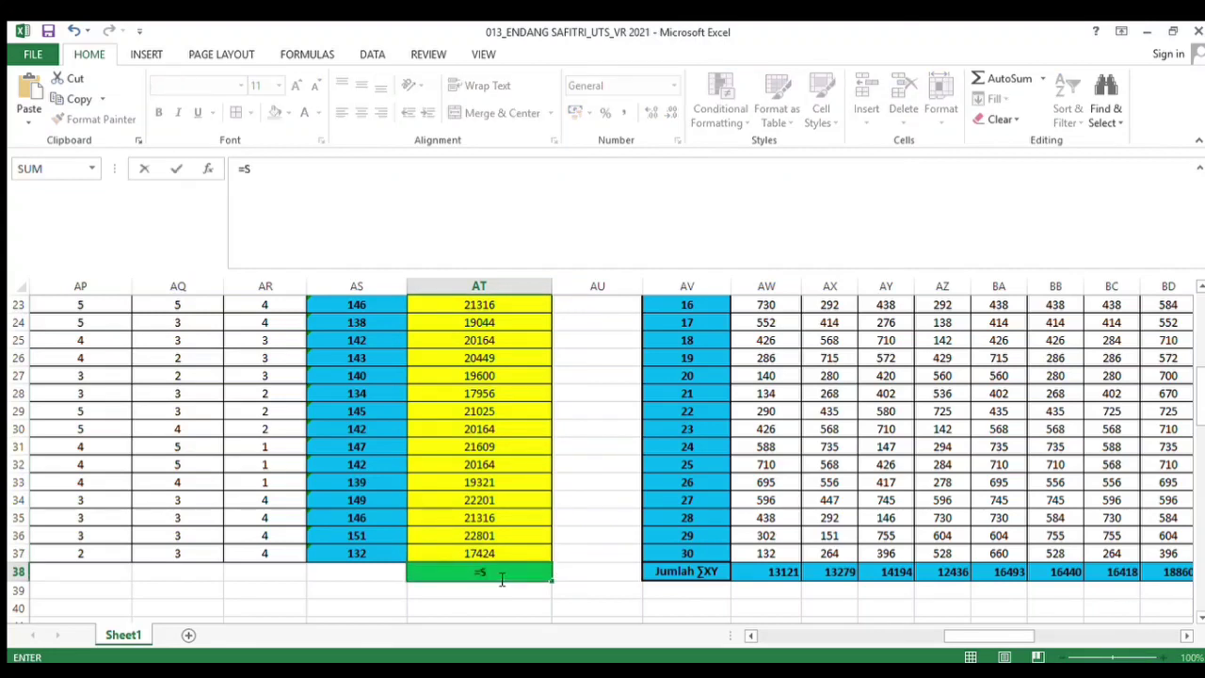
{"action": "type", "text": "UM("}
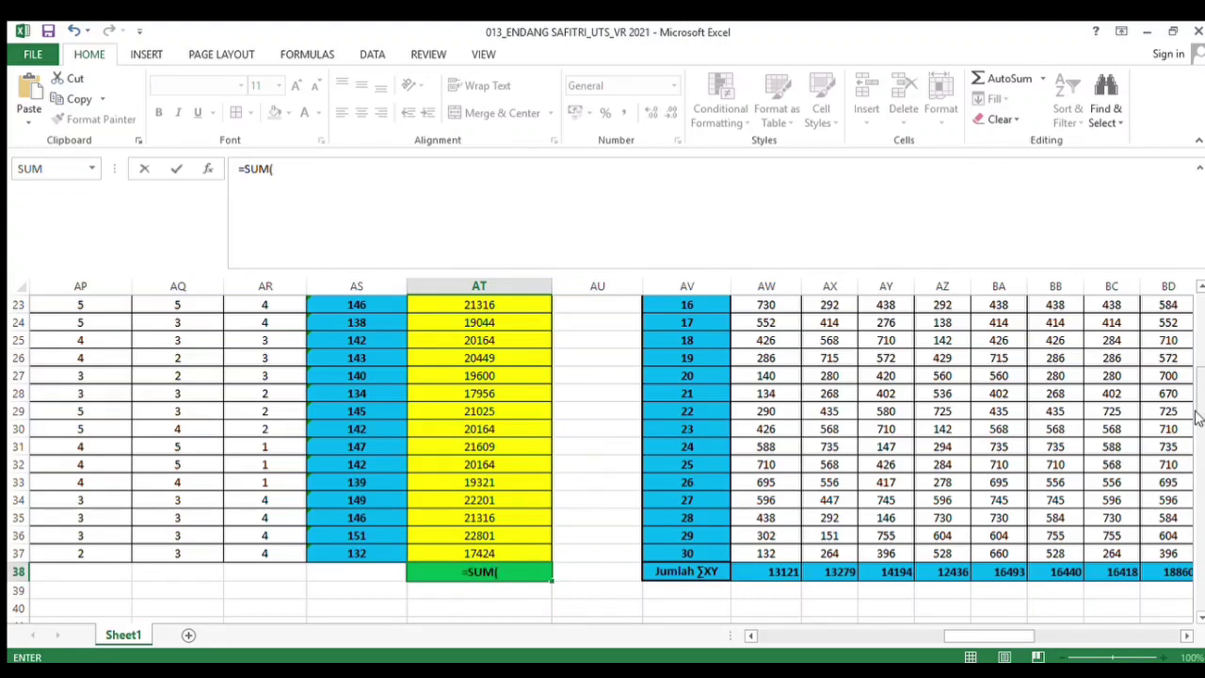
{"action": "left_click_drag", "start_coordinate": [1198, 446], "coordinate": [1197, 374]}
{"action": "scroll", "coordinate": [1196, 356], "scroll_direction": "up", "scroll_amount": 1}
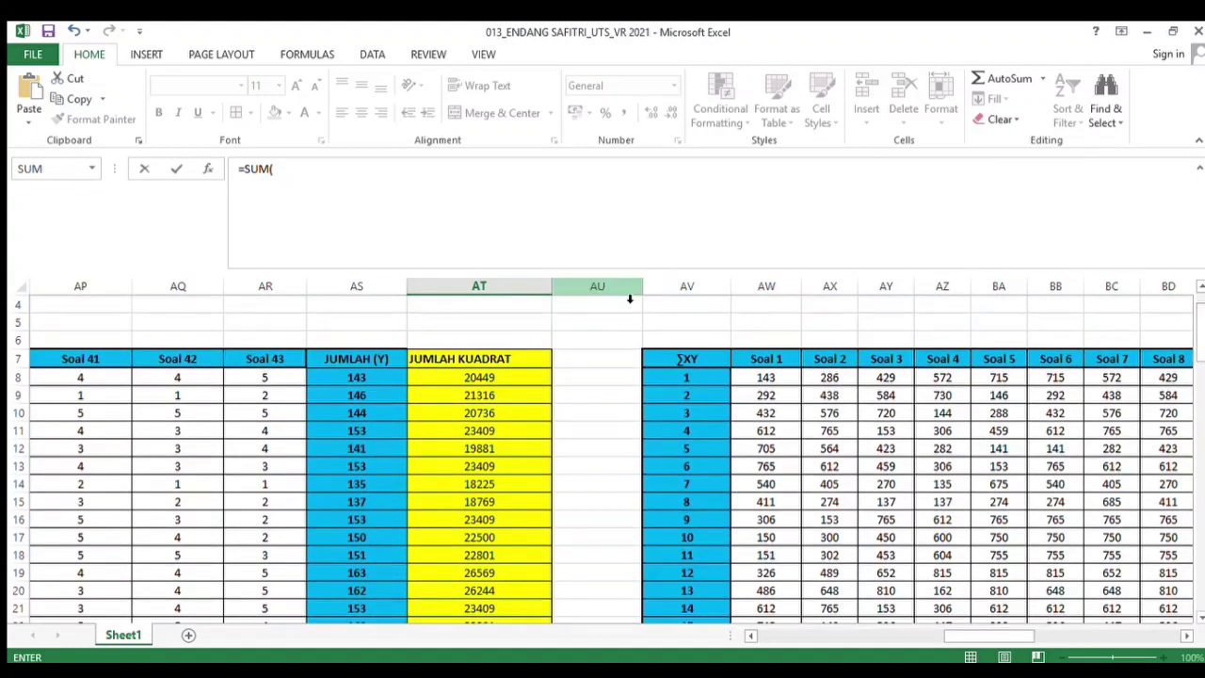
{"action": "left_click_drag", "start_coordinate": [525, 383], "coordinate": [486, 571]}
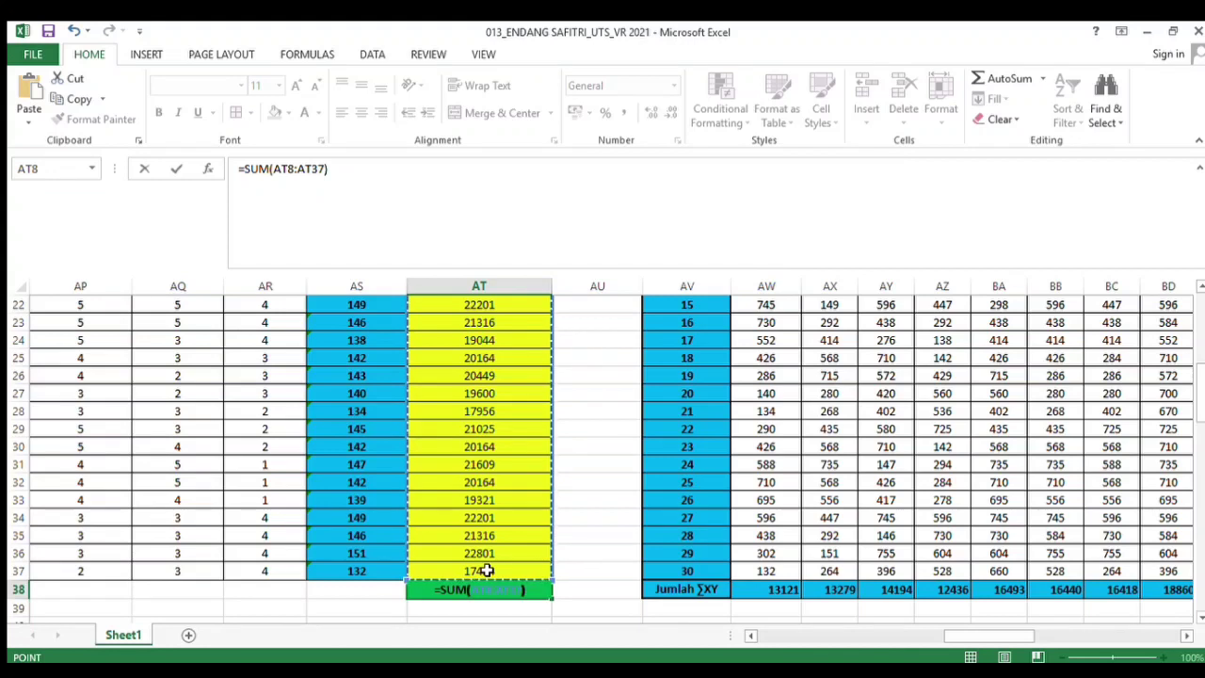
{"action": "key", "text": "Return"}
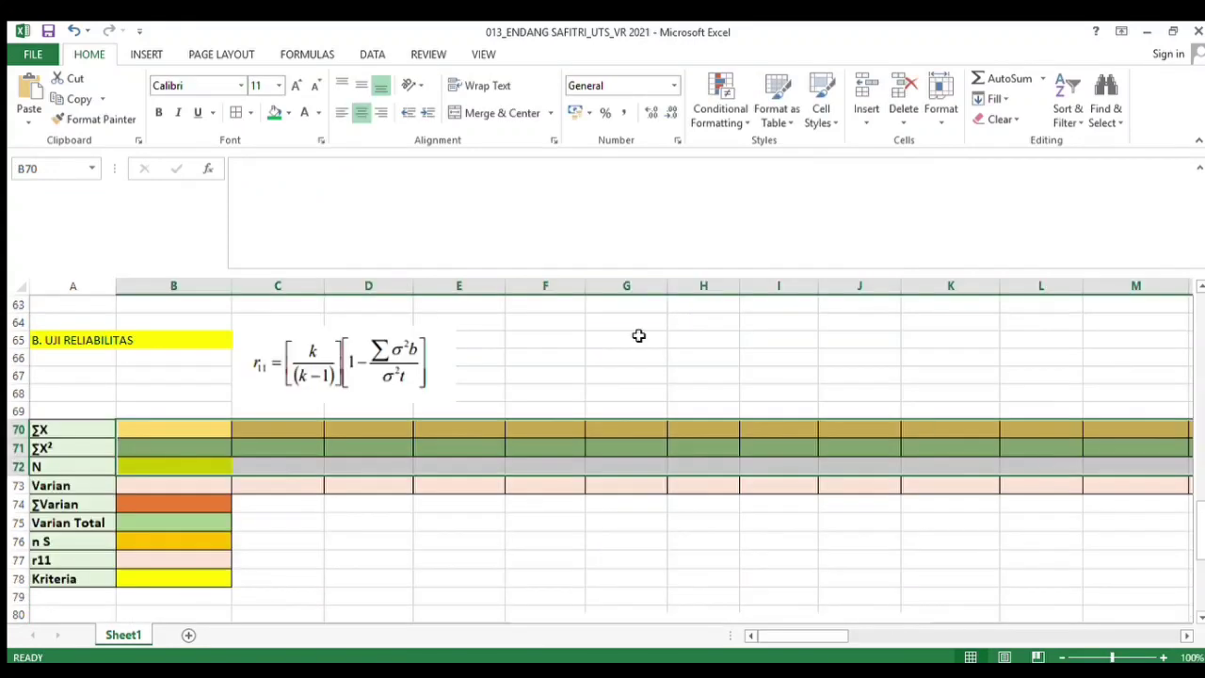
In the reliability test's ΣX row, enter =SUM(B8:B37) for Soal 1's responses
{"action": "left_click", "coordinate": [638, 338]}
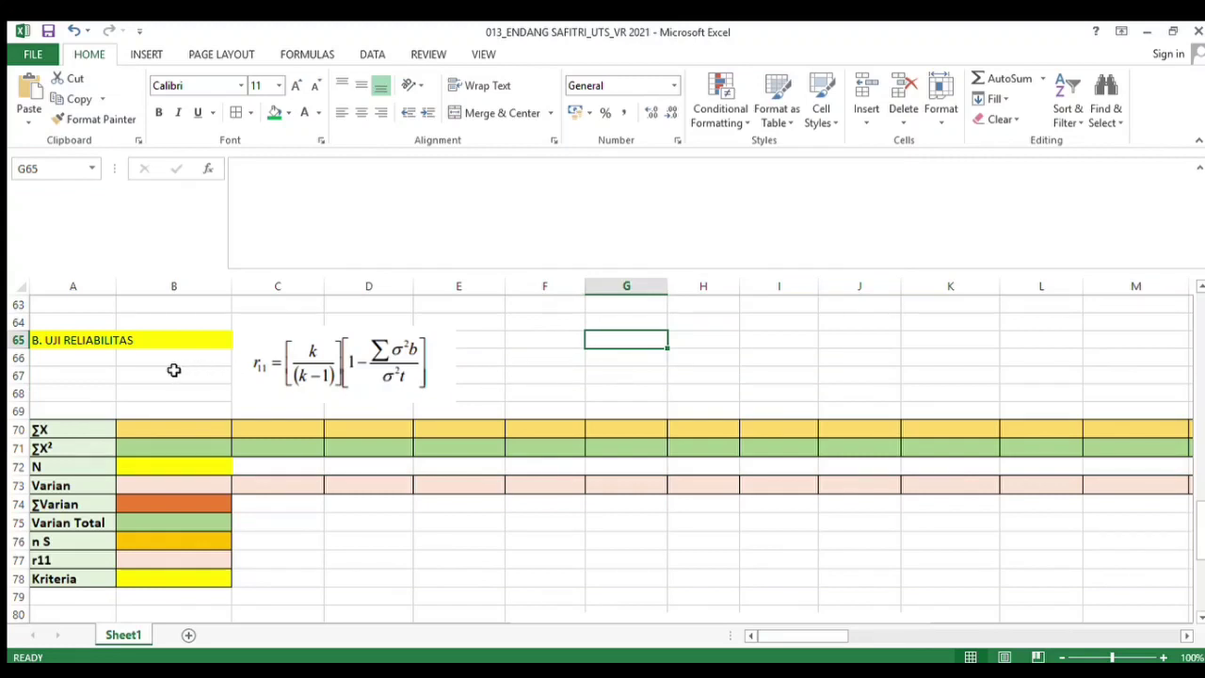
{"action": "left_click", "coordinate": [320, 374]}
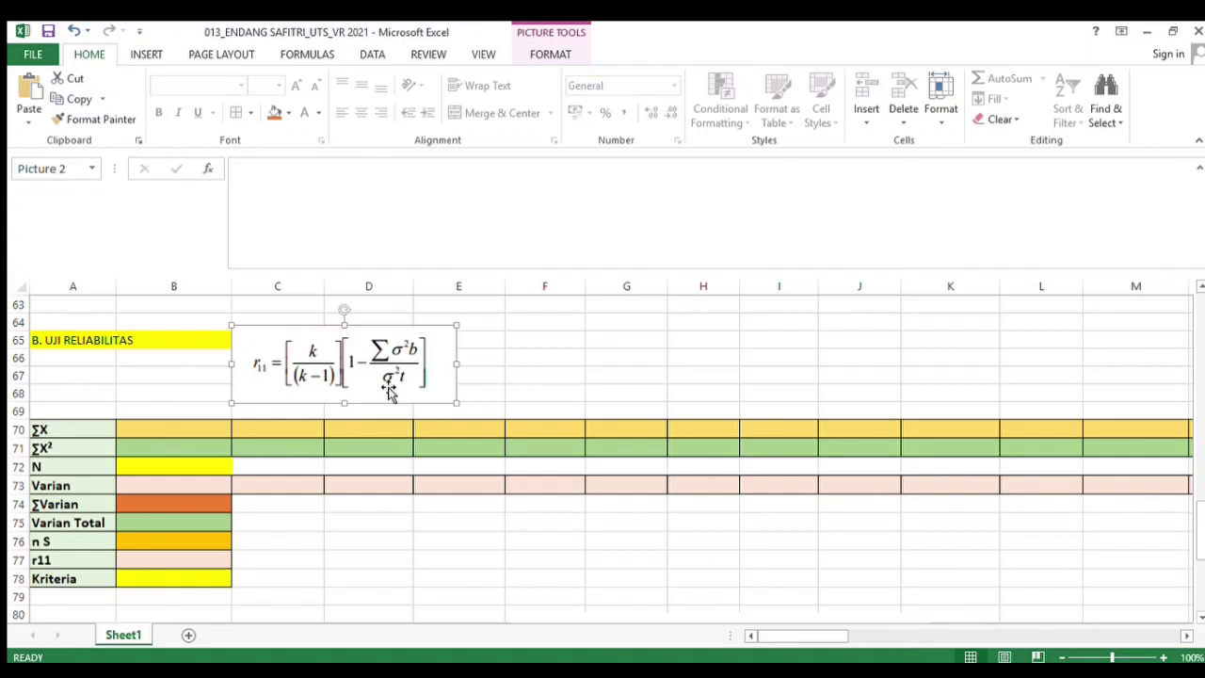
{"action": "left_click", "coordinate": [191, 427]}
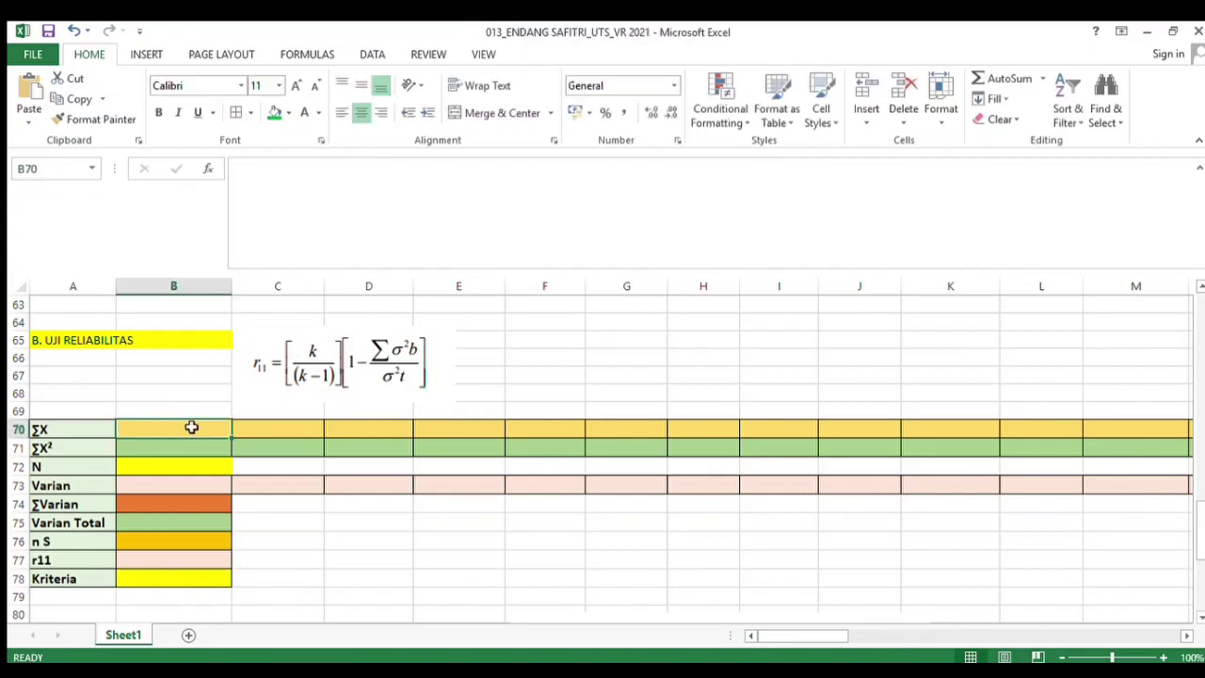
{"action": "type", "text": "=S"}
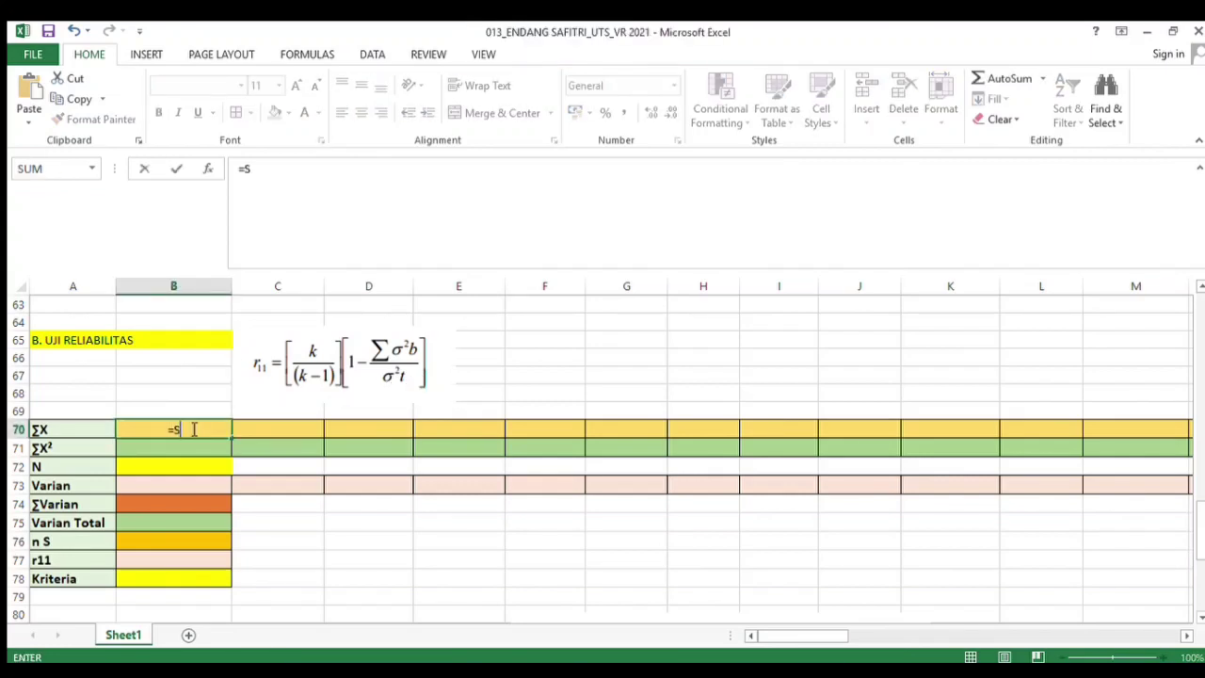
{"action": "type", "text": "UM("}
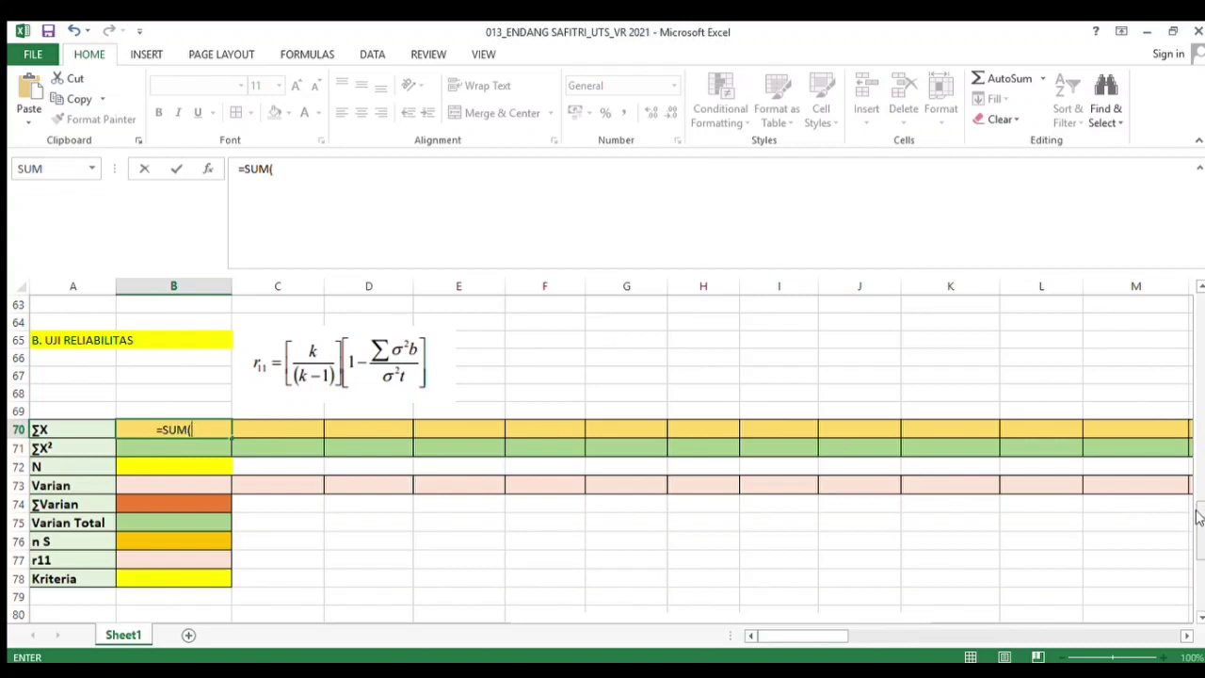
{"action": "left_click_drag", "start_coordinate": [1198, 513], "coordinate": [1201, 308]}
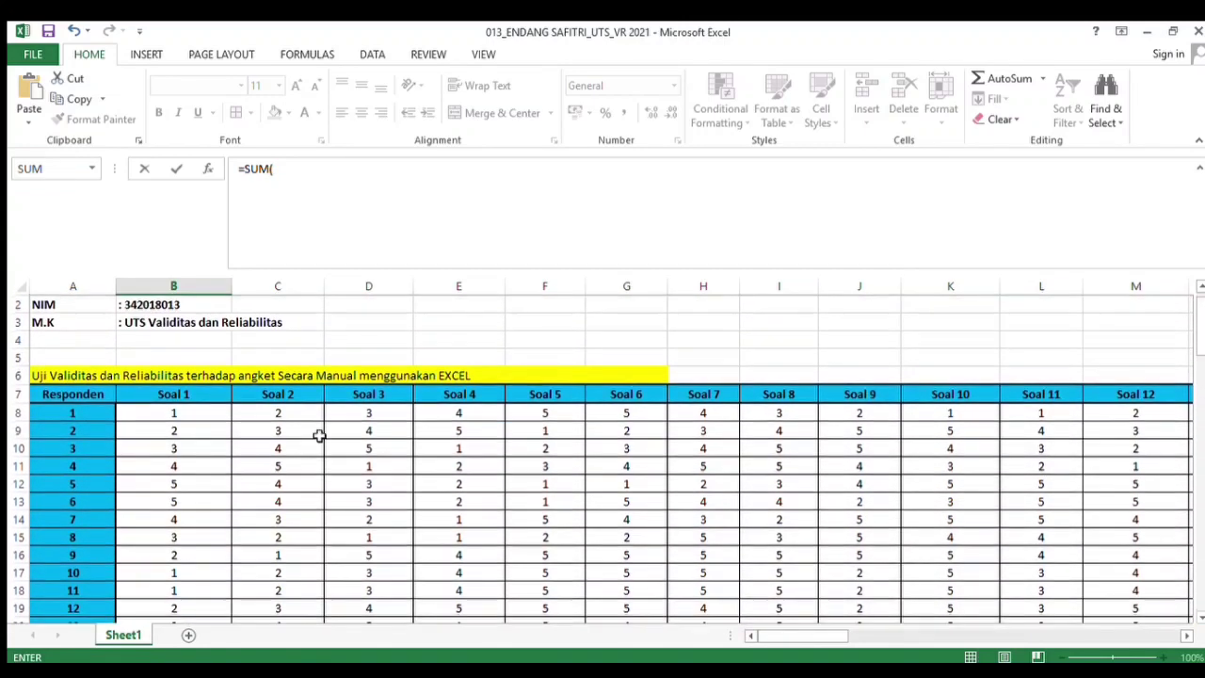
{"action": "left_click_drag", "start_coordinate": [203, 415], "coordinate": [195, 559]}
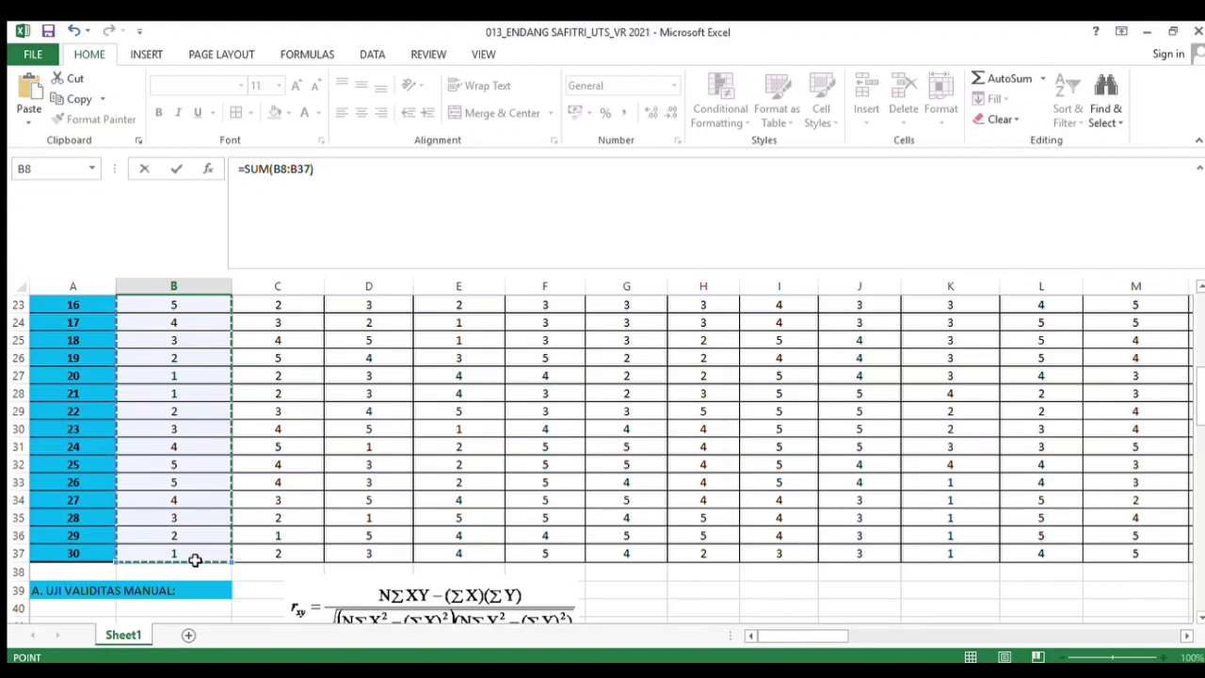
{"action": "key", "text": "Return"}
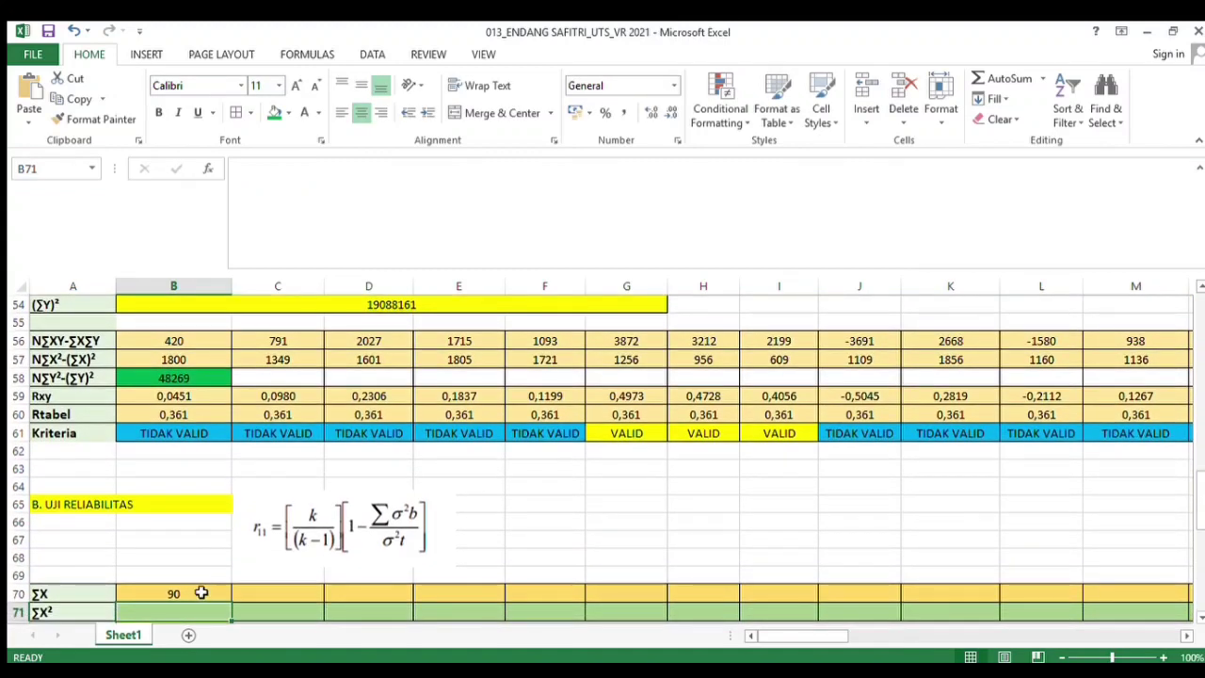
Fill the ΣX formula across the row through column AR for all 43 questions
{"action": "left_click", "coordinate": [201, 593]}
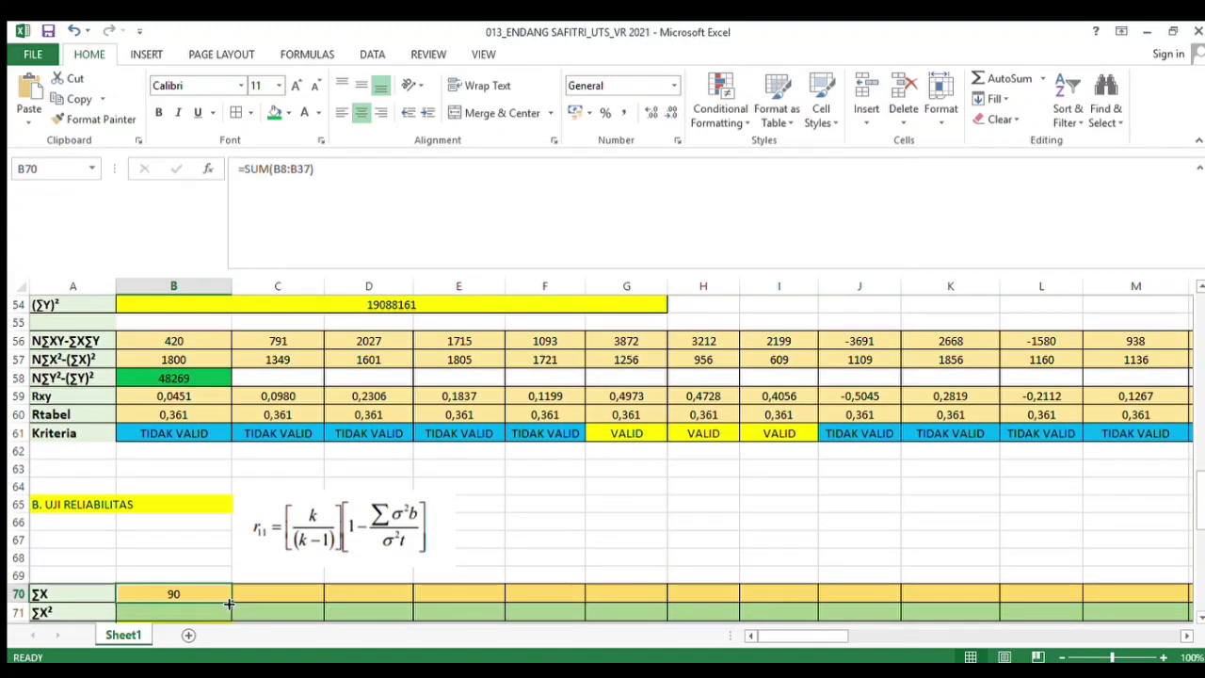
{"action": "left_click_drag", "start_coordinate": [229, 602], "coordinate": [687, 575]}
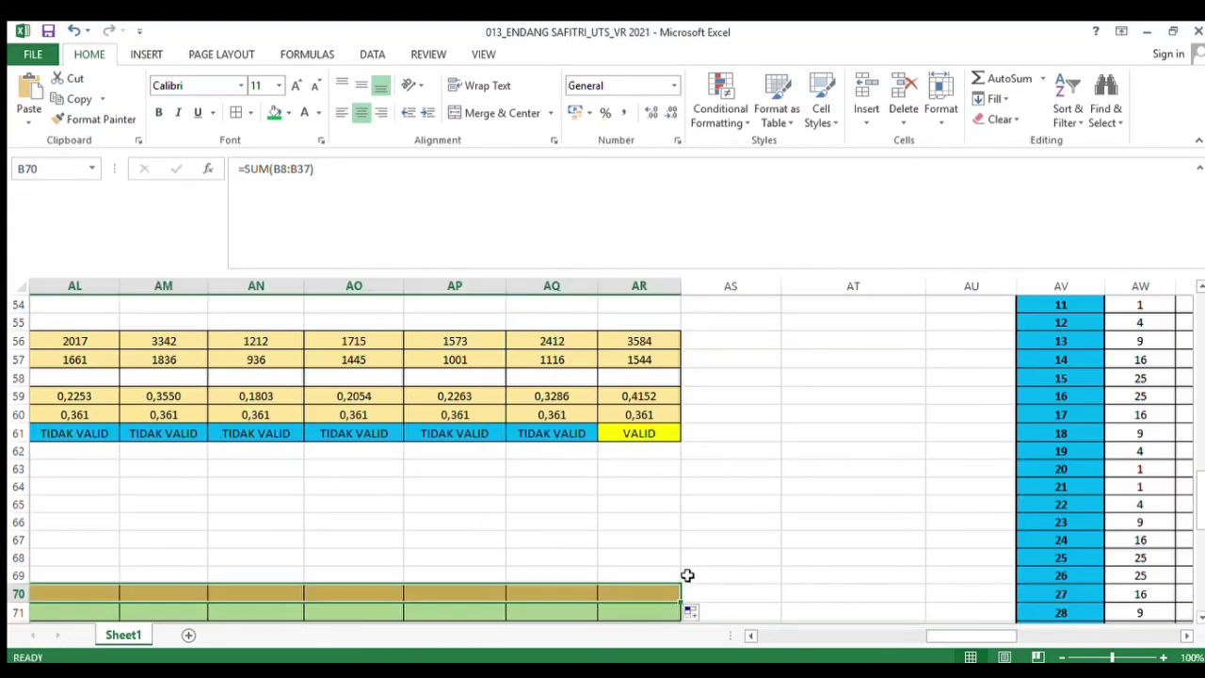
{"action": "left_click_drag", "start_coordinate": [928, 637], "coordinate": [748, 637]}
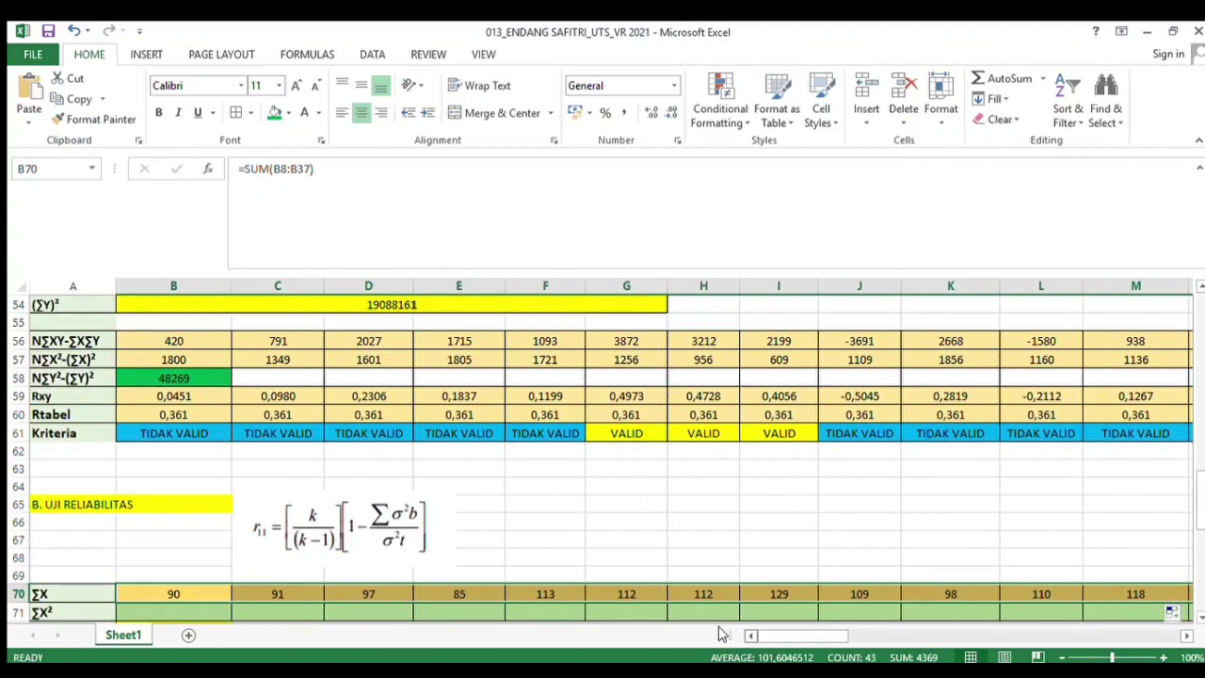
Link the ΣX² cell for Soal 1 to the Σ total of the squared-scores table with =AW74
{"action": "left_click", "coordinate": [168, 613]}
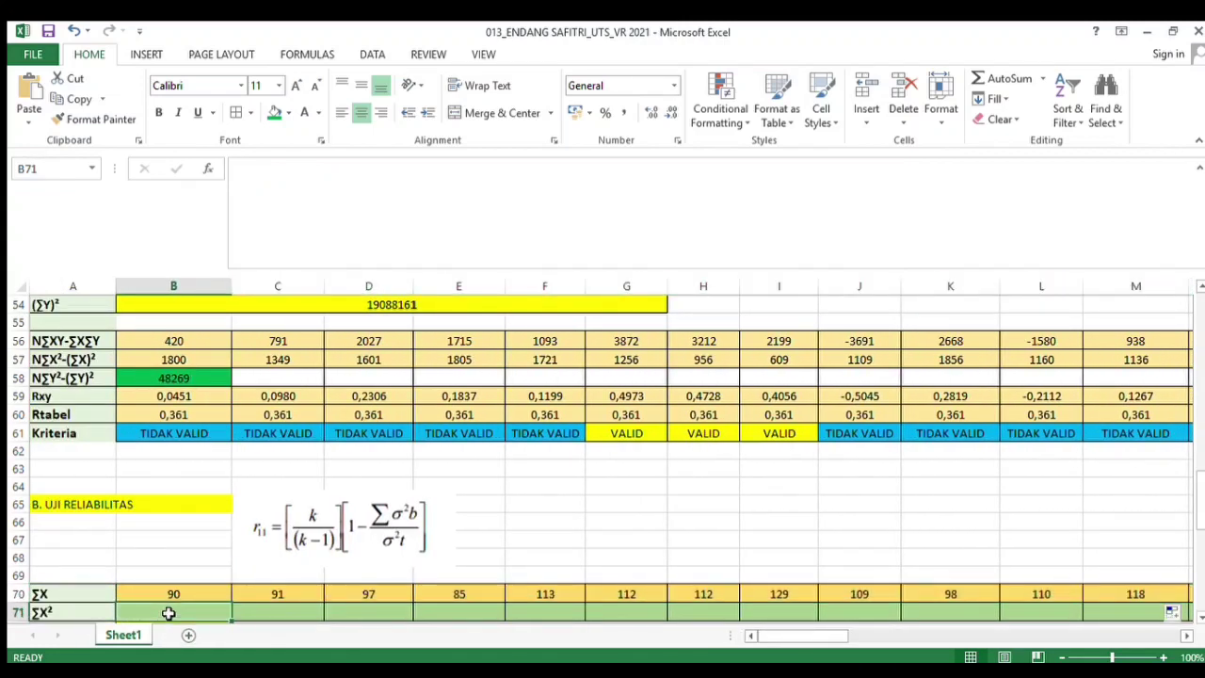
{"action": "type", "text": "="}
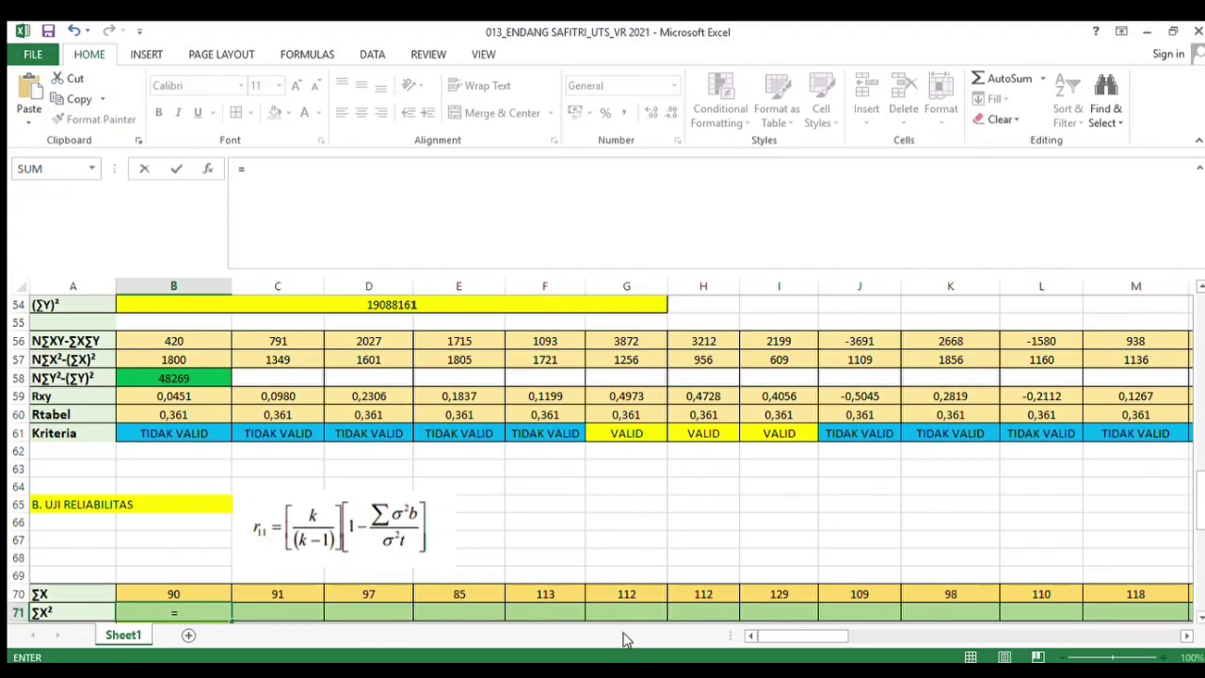
{"action": "left_click_drag", "start_coordinate": [762, 637], "coordinate": [980, 647]}
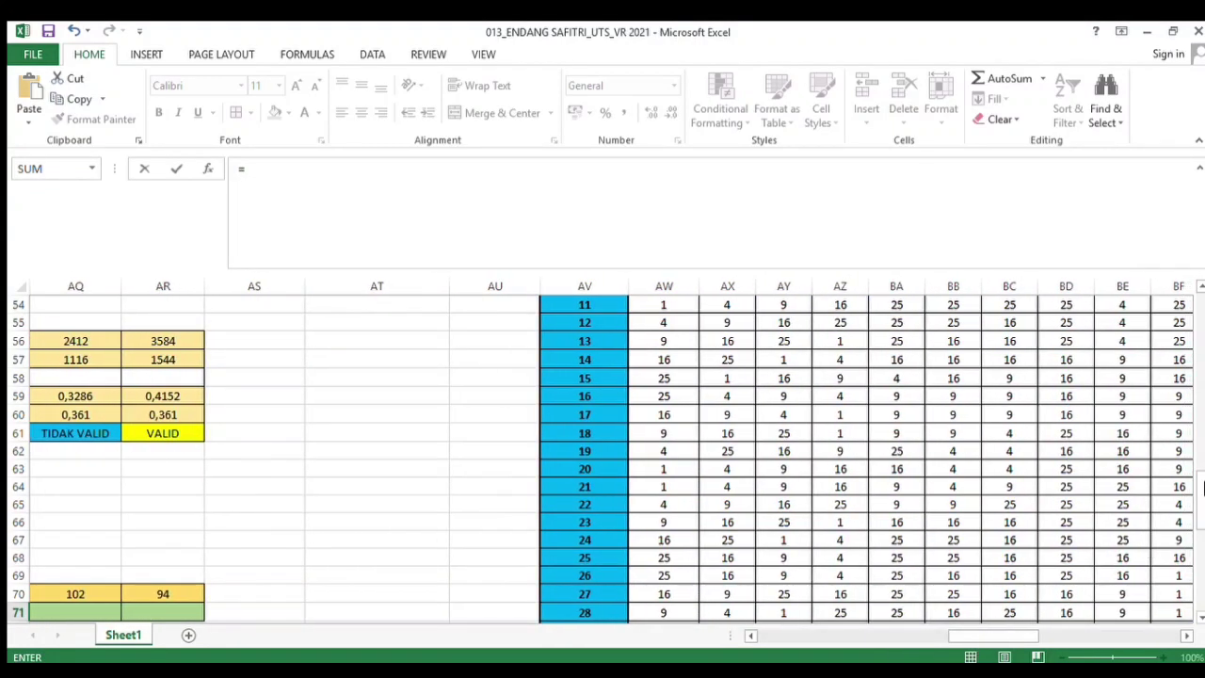
{"action": "left_click_drag", "start_coordinate": [1197, 490], "coordinate": [1192, 538]}
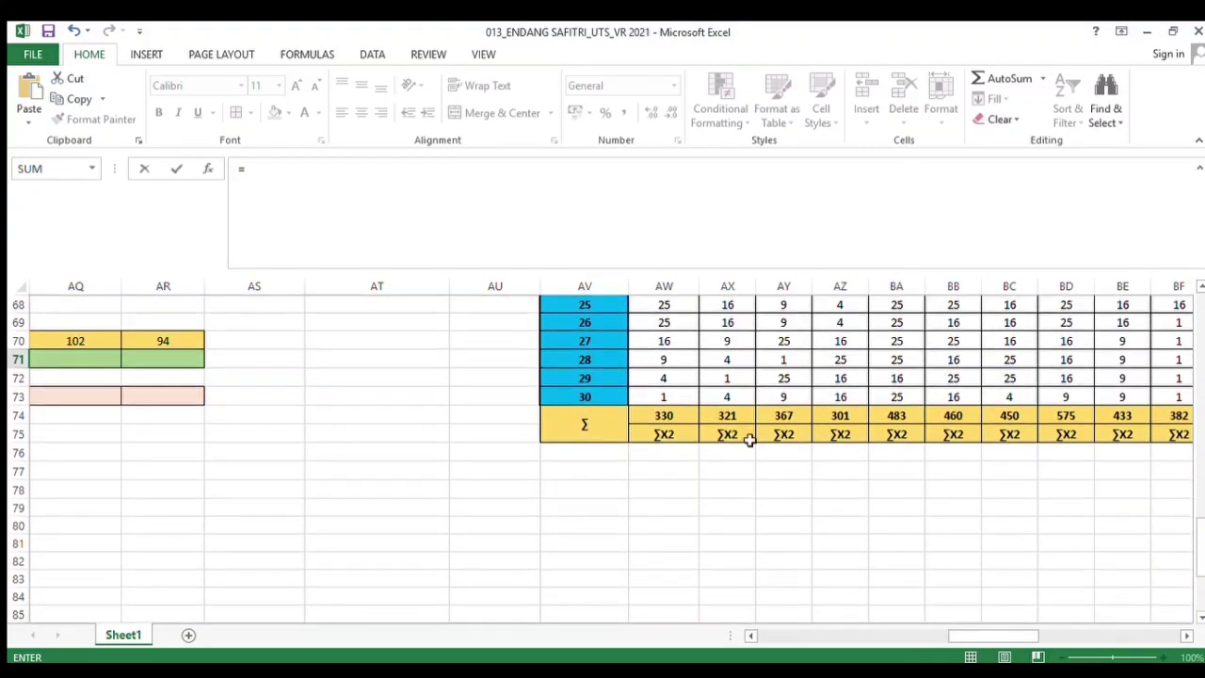
{"action": "left_click", "coordinate": [662, 415]}
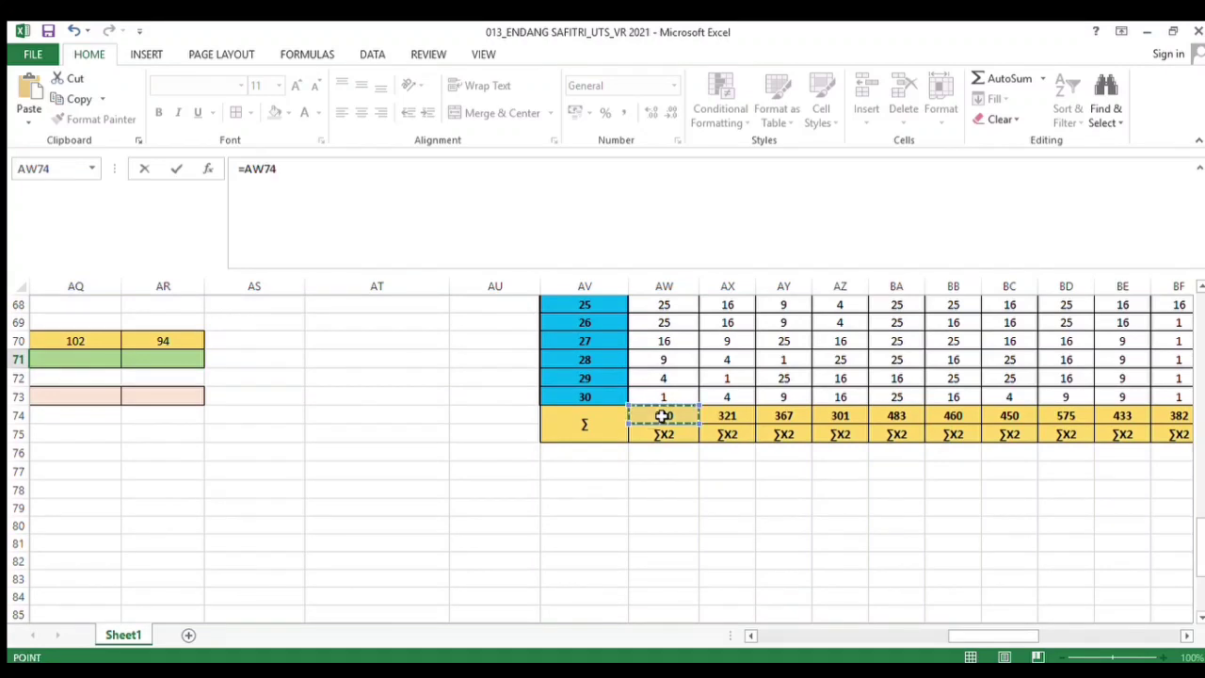
{"action": "key", "text": "Return"}
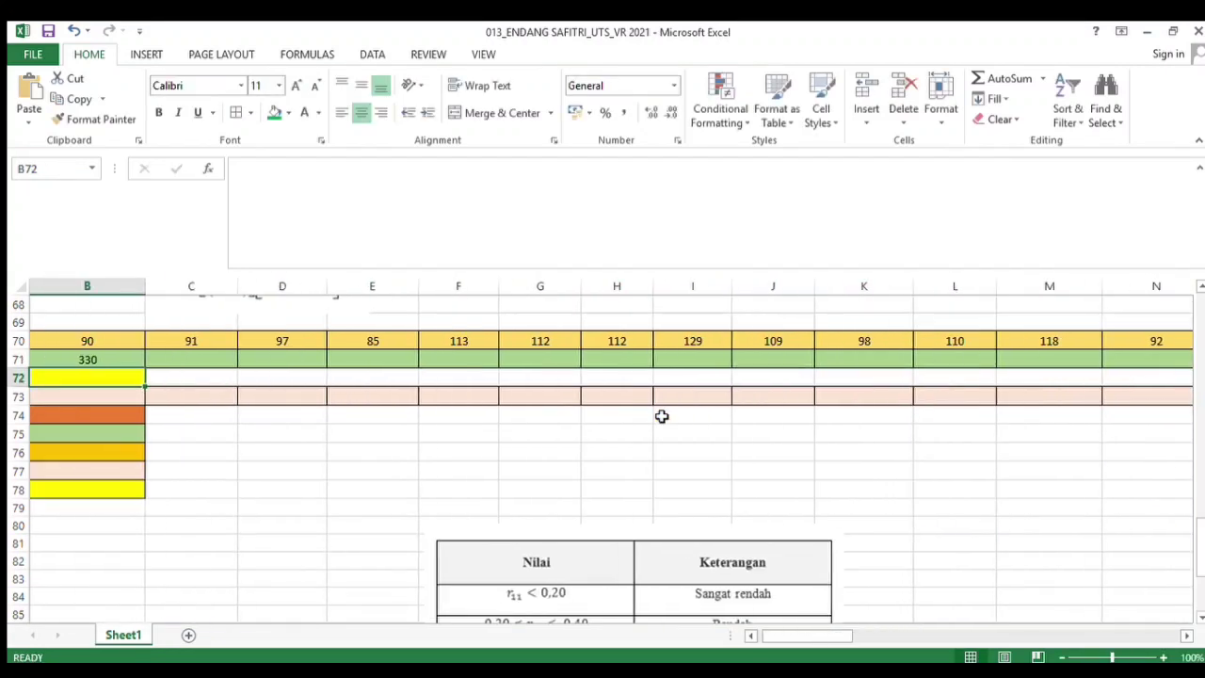
Fill the ΣX² link across the row through column AR
{"action": "left_click", "coordinate": [110, 358]}
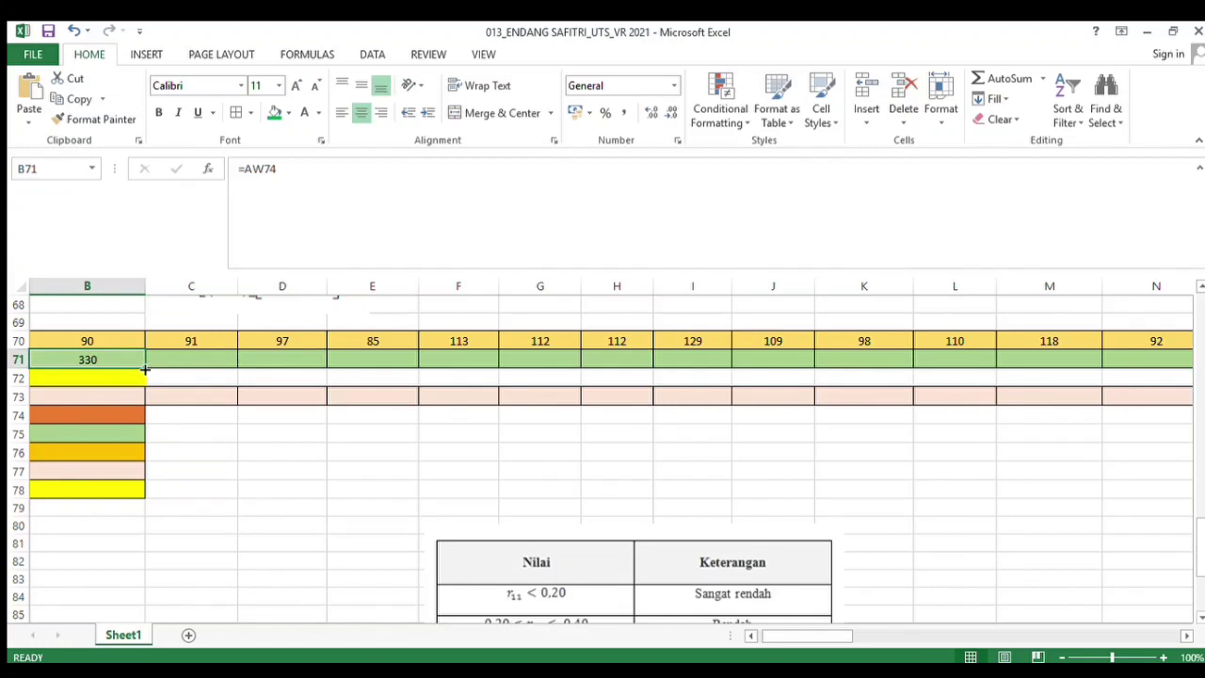
{"action": "left_click_drag", "start_coordinate": [145, 369], "coordinate": [1065, 354]}
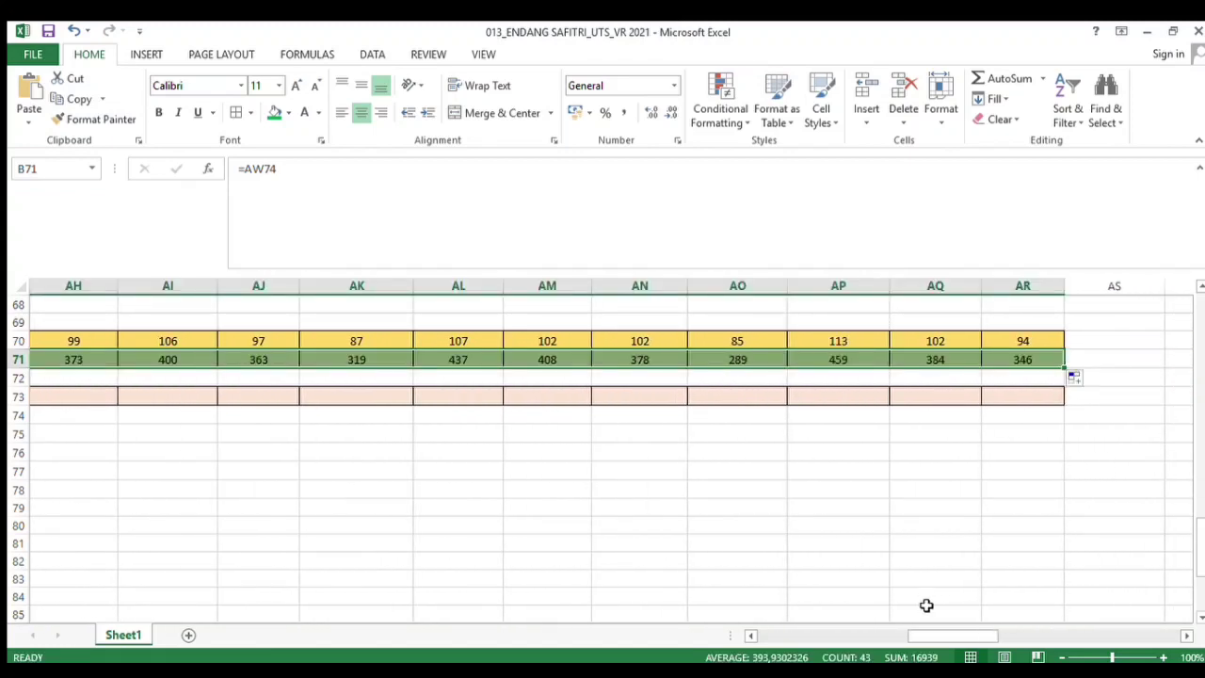
{"action": "left_click_drag", "start_coordinate": [912, 635], "coordinate": [725, 628]}
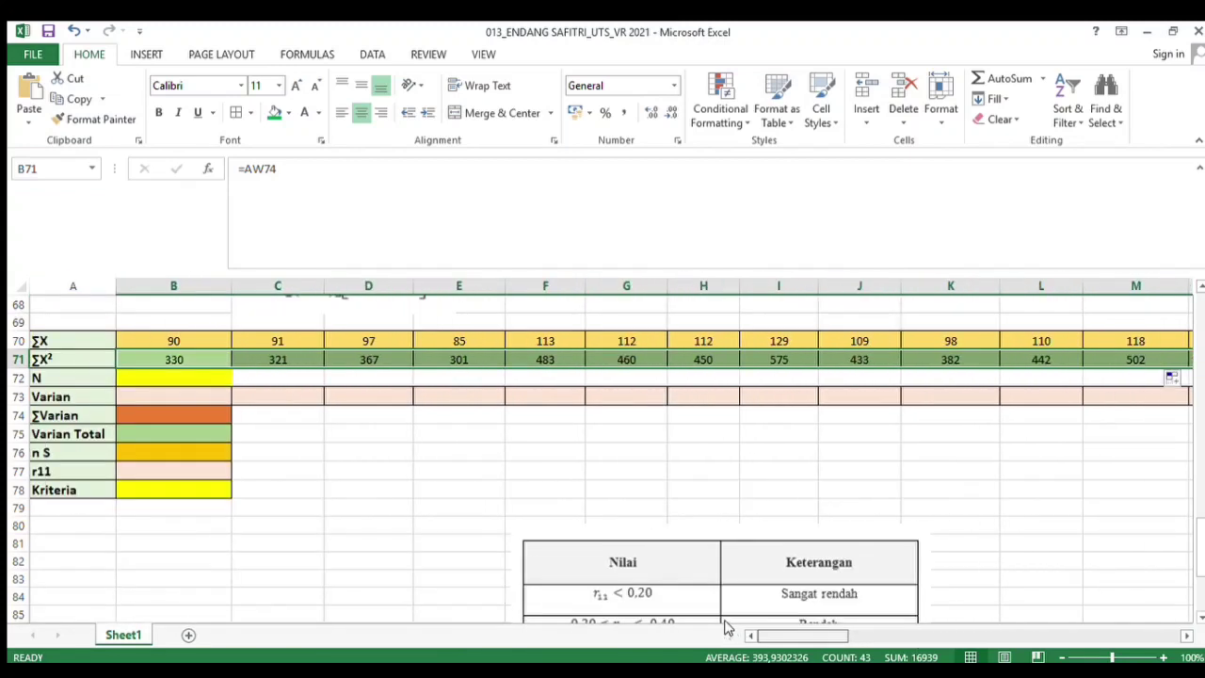
Enter 30 as the number of respondents N
{"action": "left_click", "coordinate": [148, 379]}
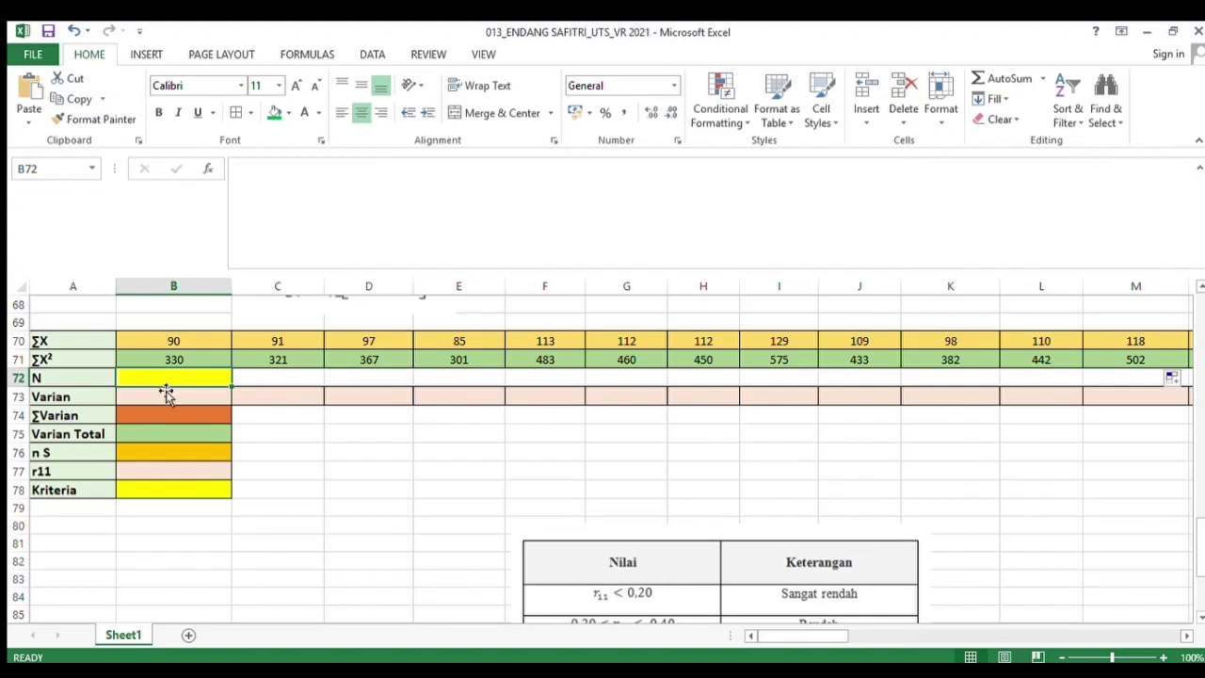
{"action": "type", "text": "30"}
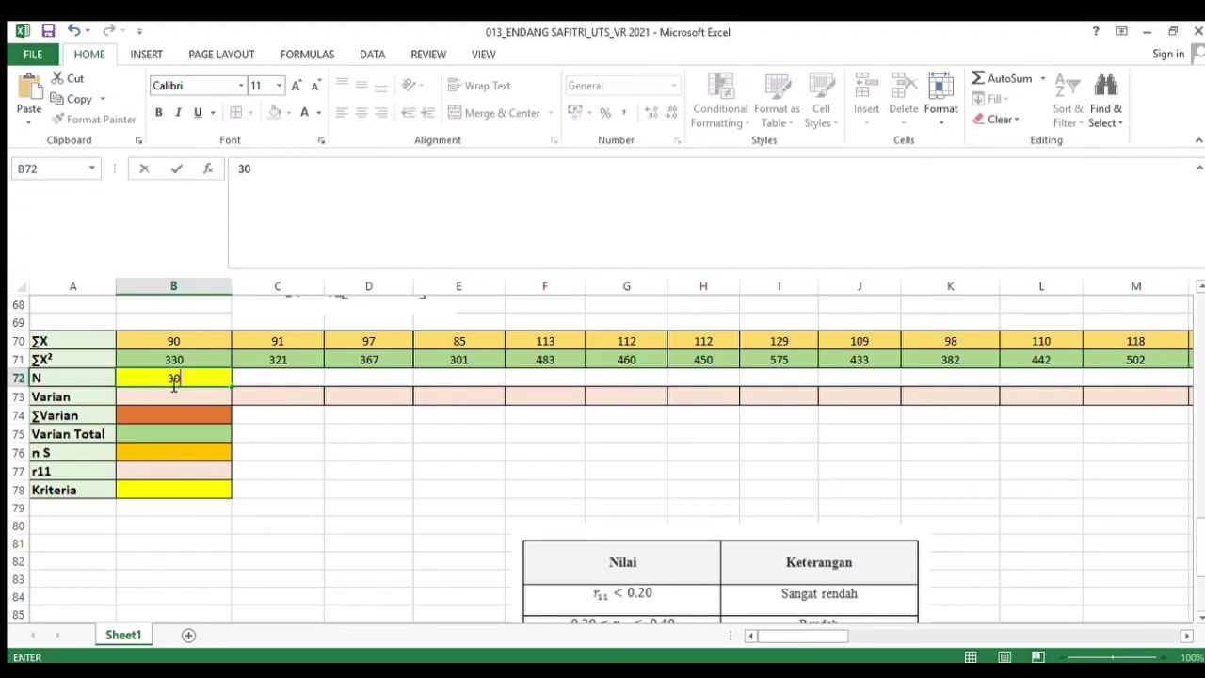
{"action": "key", "text": "Return"}
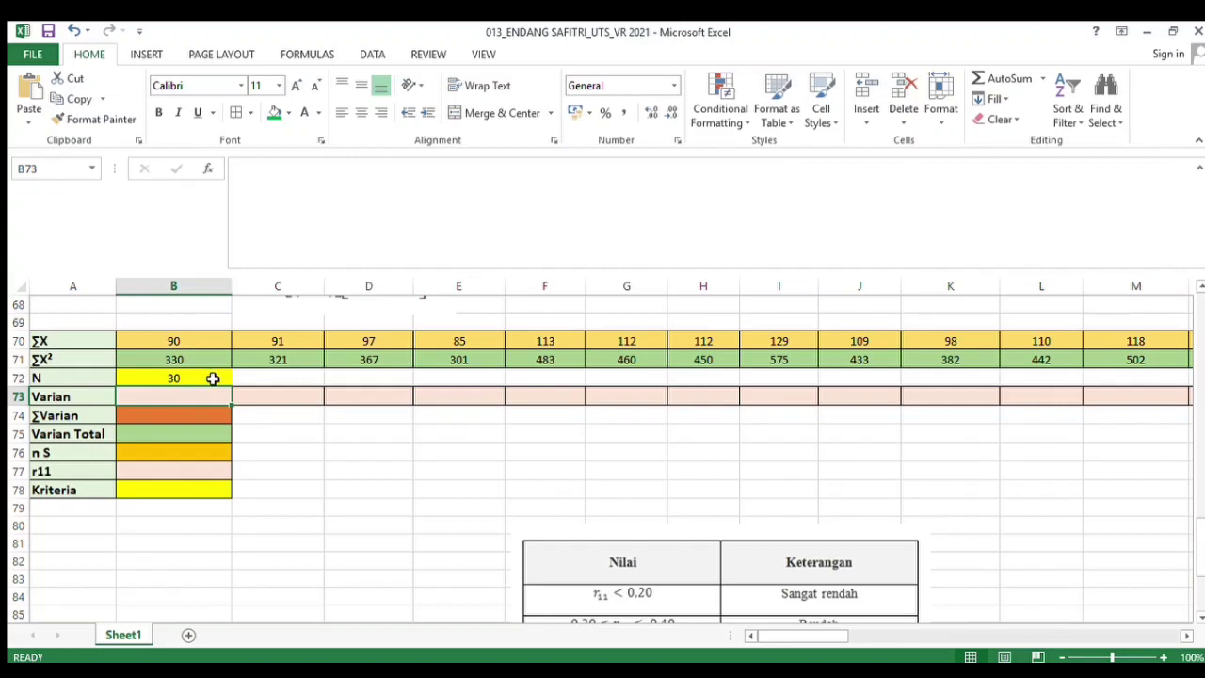
Build the Soal 1 variance formula =B71-B70^2/B72/B72 in the Varian cell
{"action": "scroll", "coordinate": [216, 400], "scroll_direction": "up", "scroll_amount": 1}
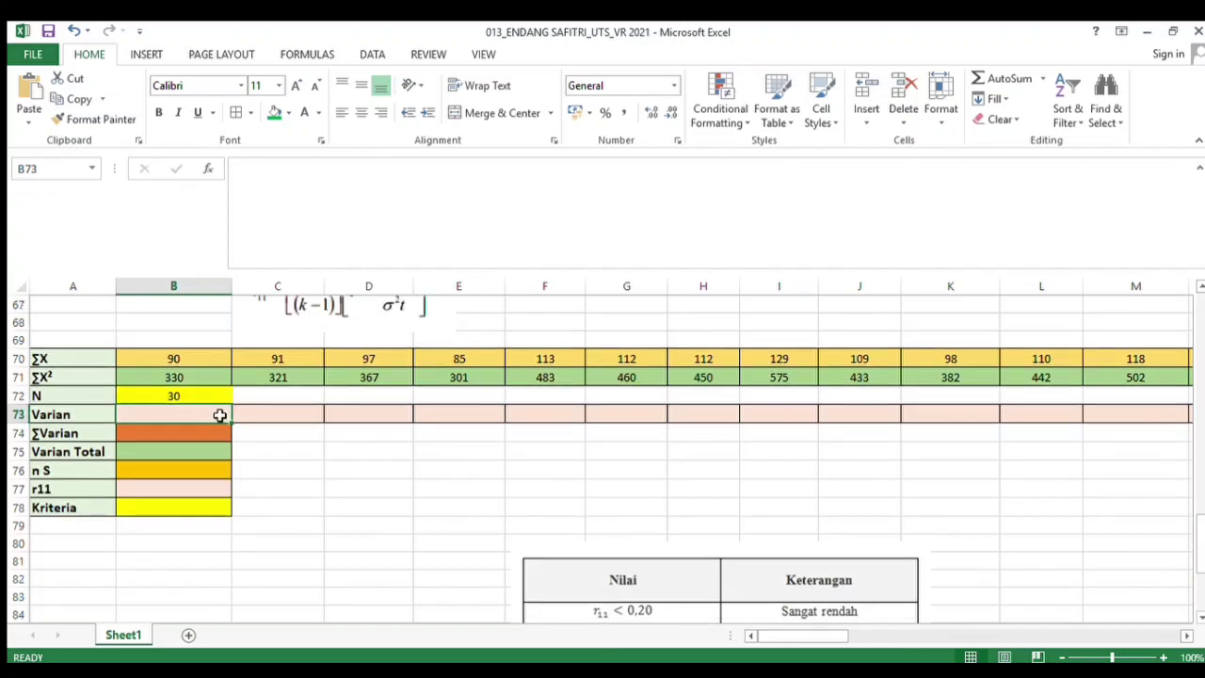
{"action": "type", "text": "="}
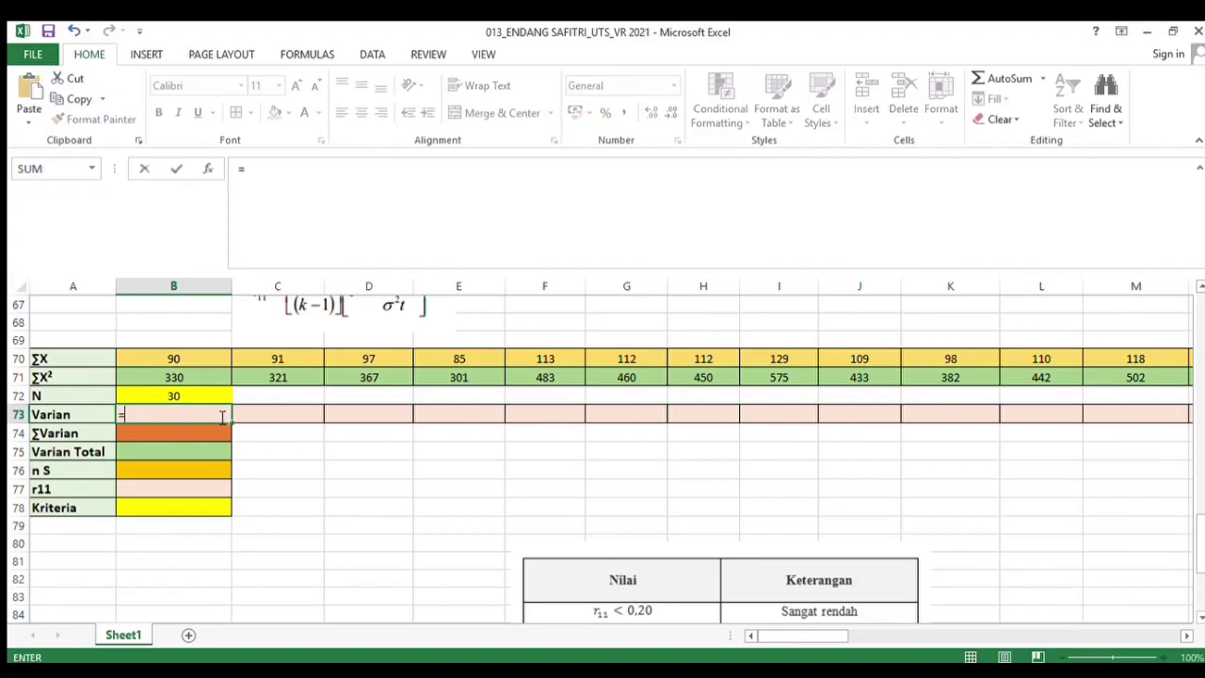
{"action": "left_click", "coordinate": [171, 375]}
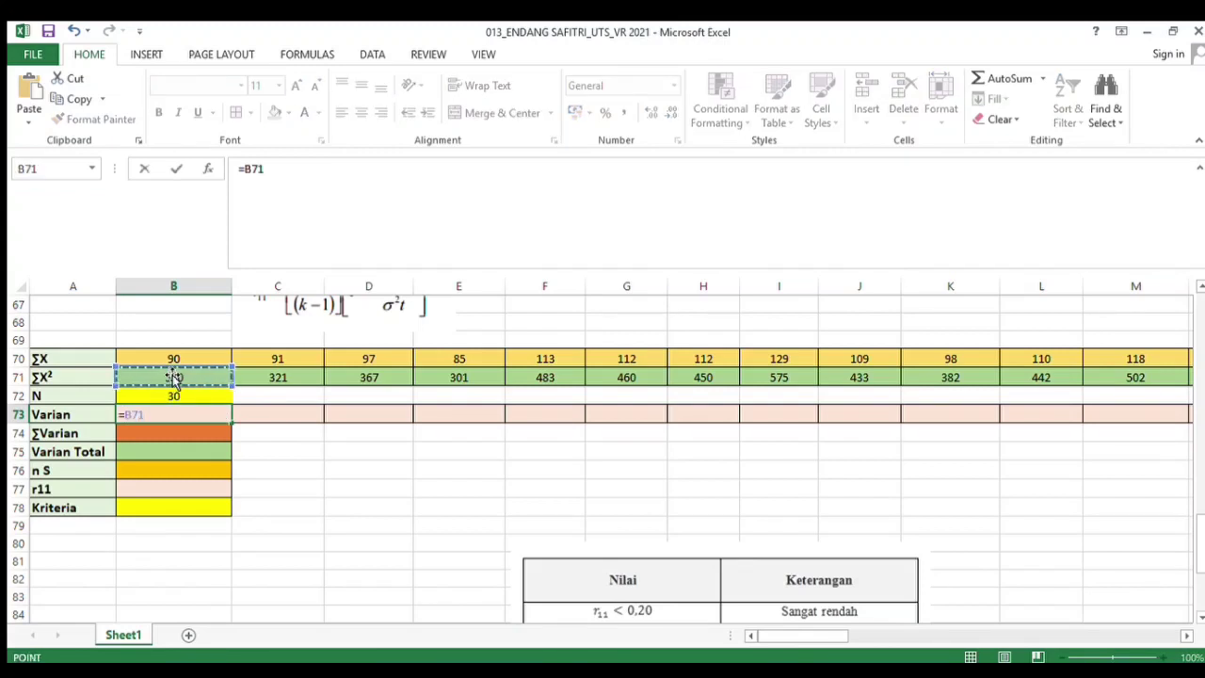
{"action": "type", "text": "-"}
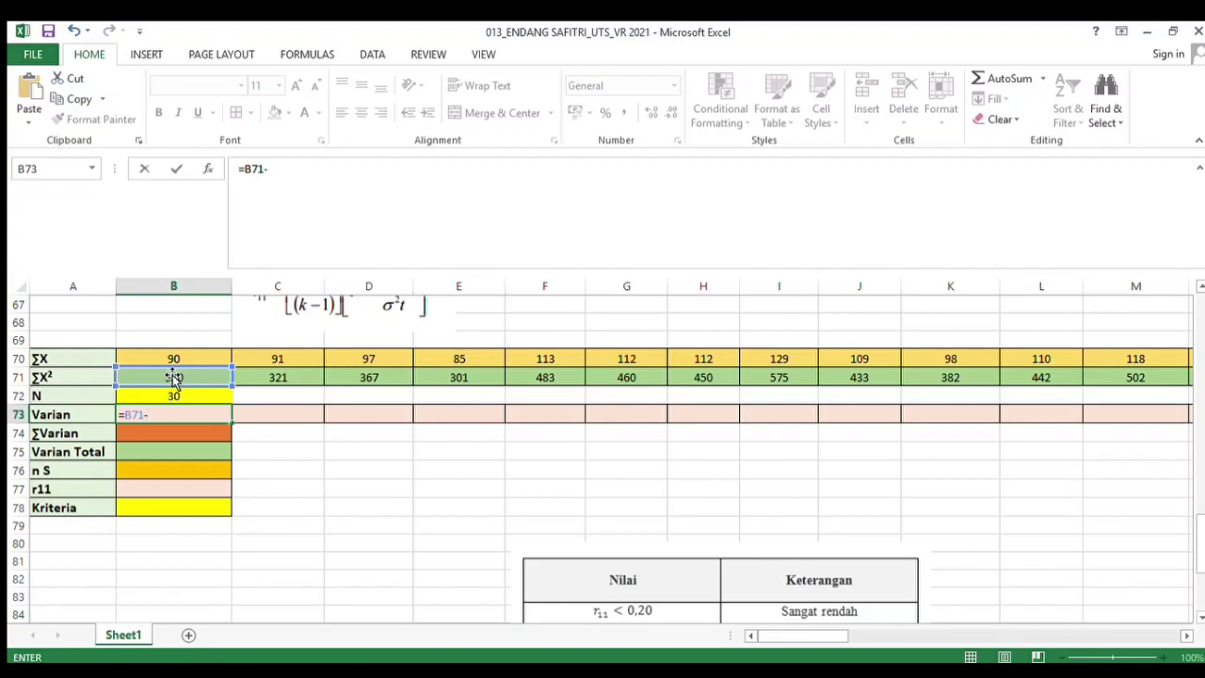
{"action": "left_click", "coordinate": [154, 361]}
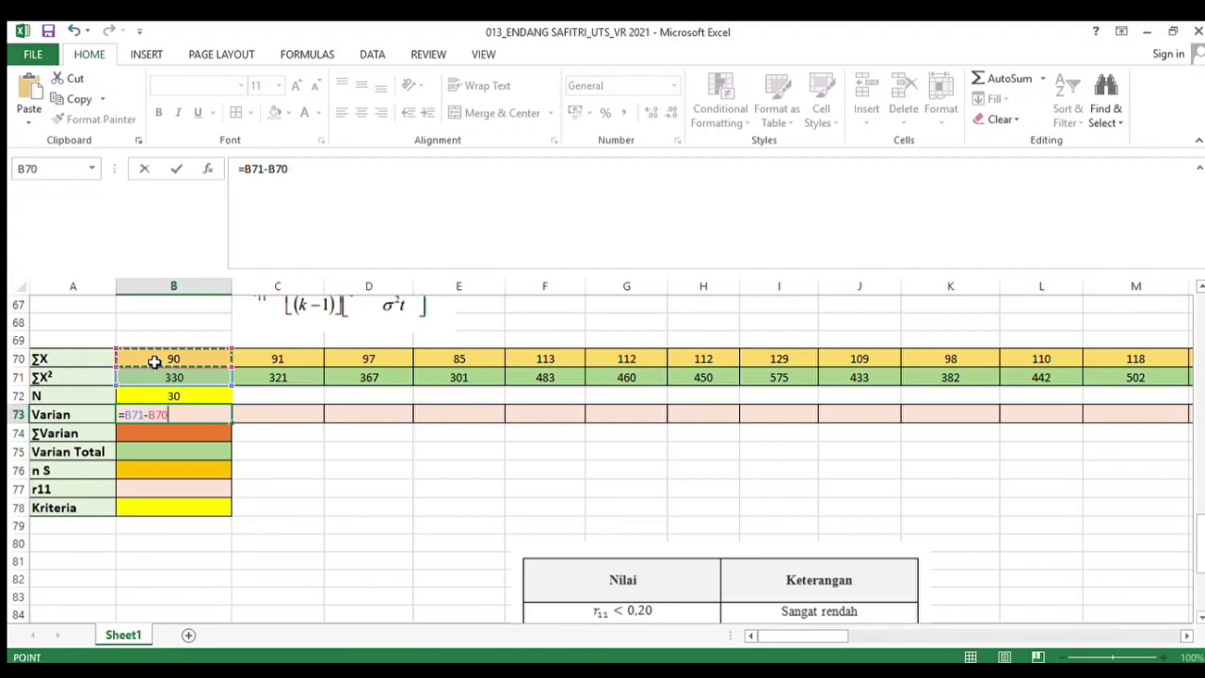
{"action": "type", "text": "^2/"}
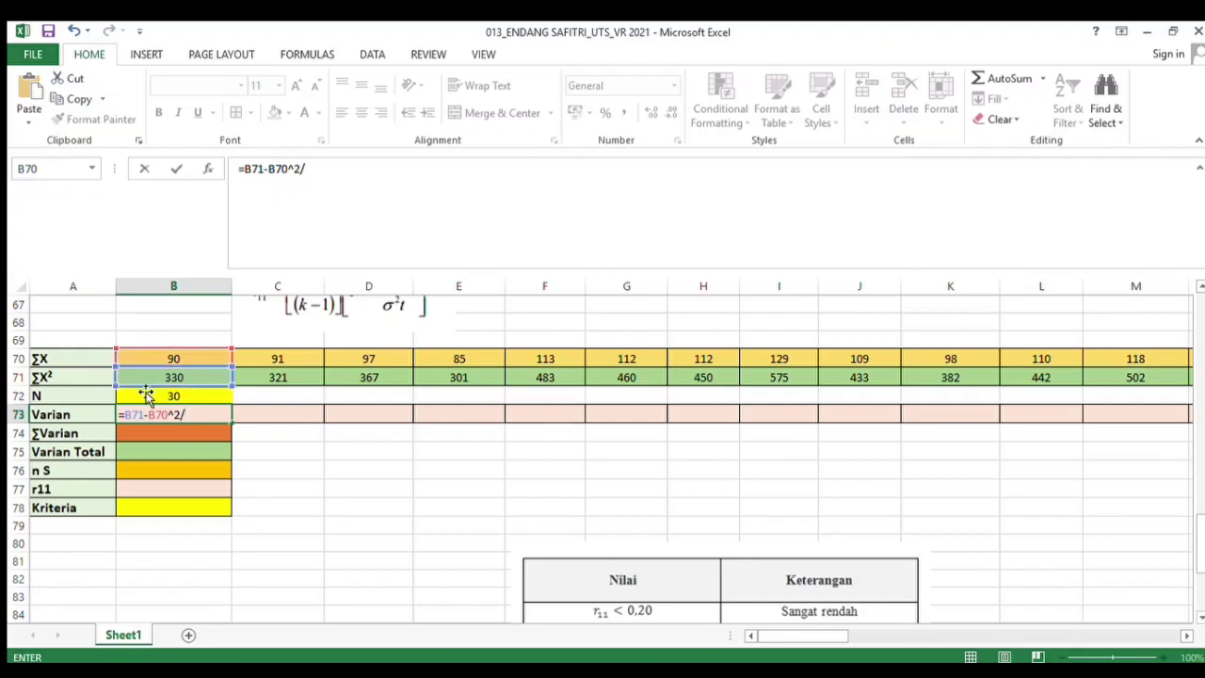
{"action": "left_click", "coordinate": [138, 395]}
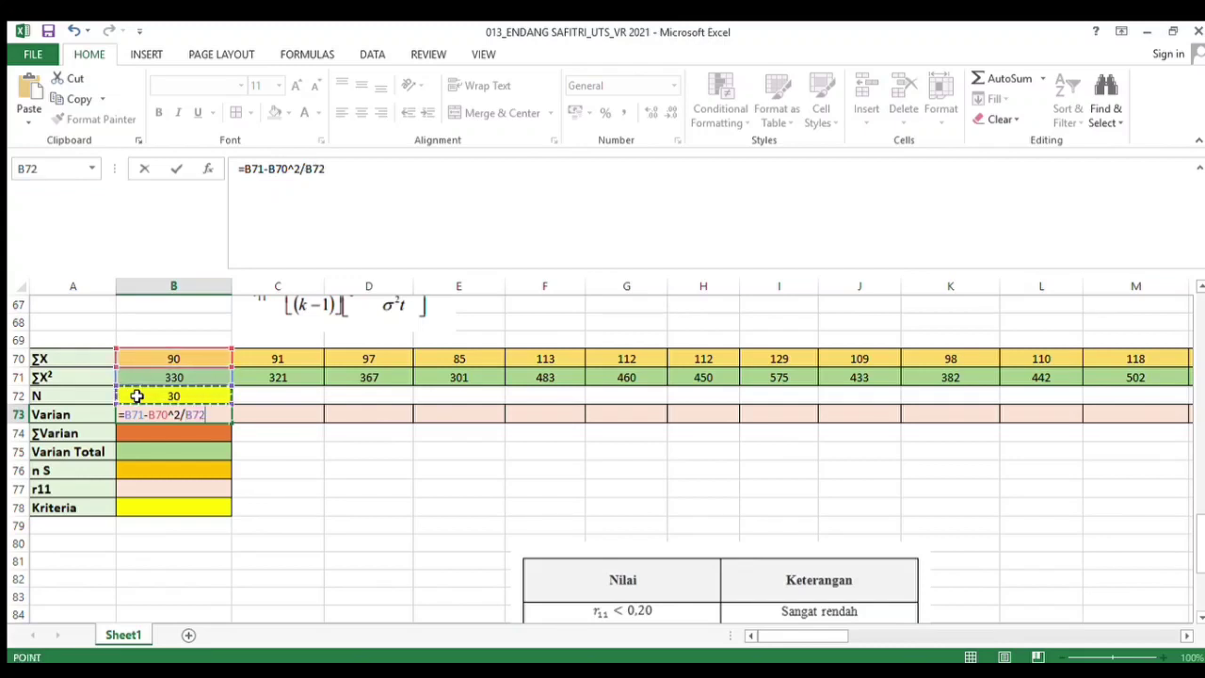
{"action": "type", "text": "/"}
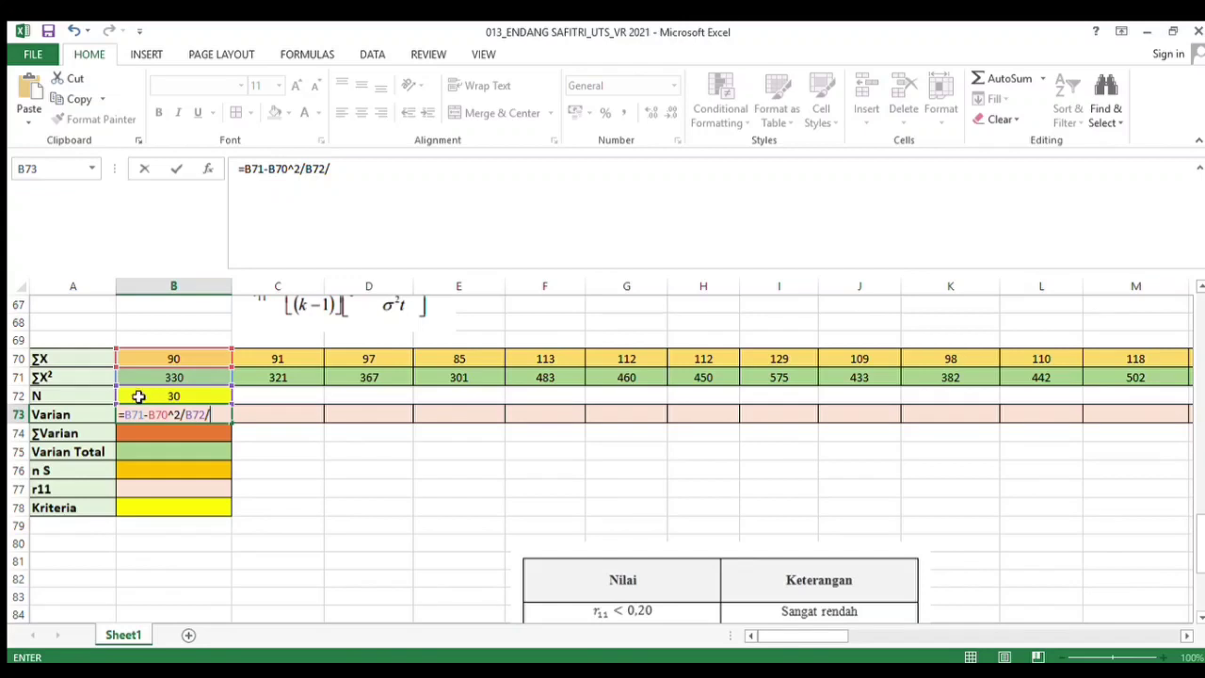
{"action": "left_click", "coordinate": [138, 395]}
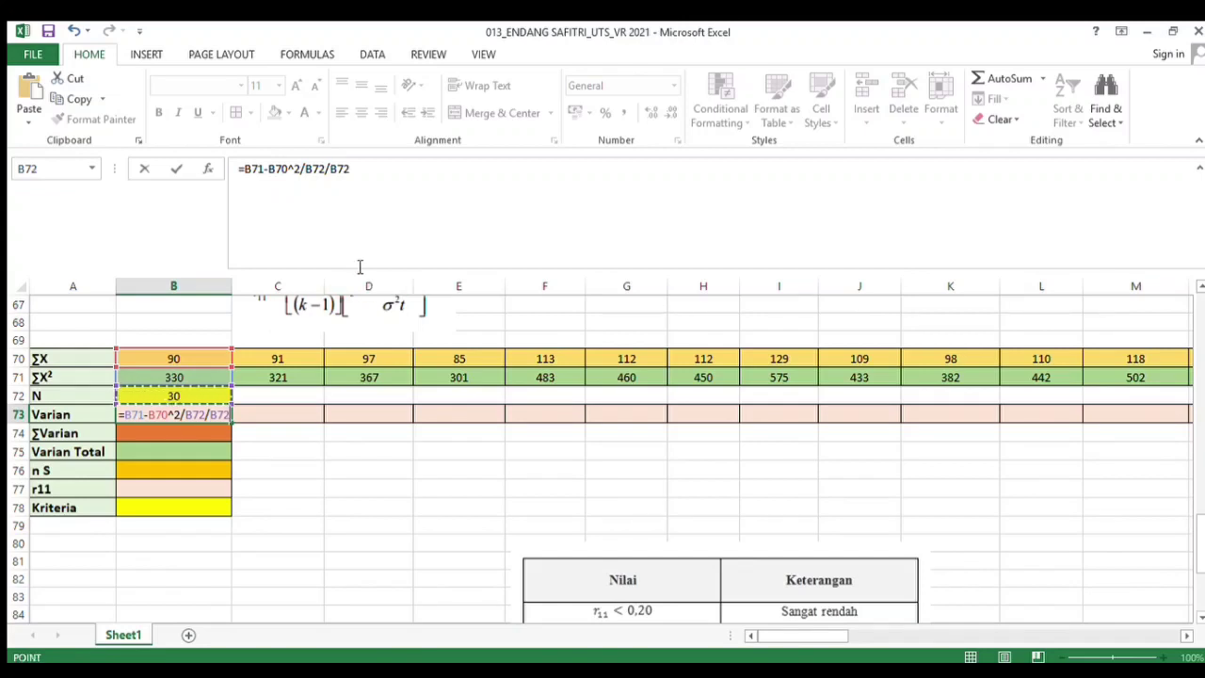
Make both N references absolute as $B$72 and confirm the variance formula
{"action": "left_click", "coordinate": [300, 170]}
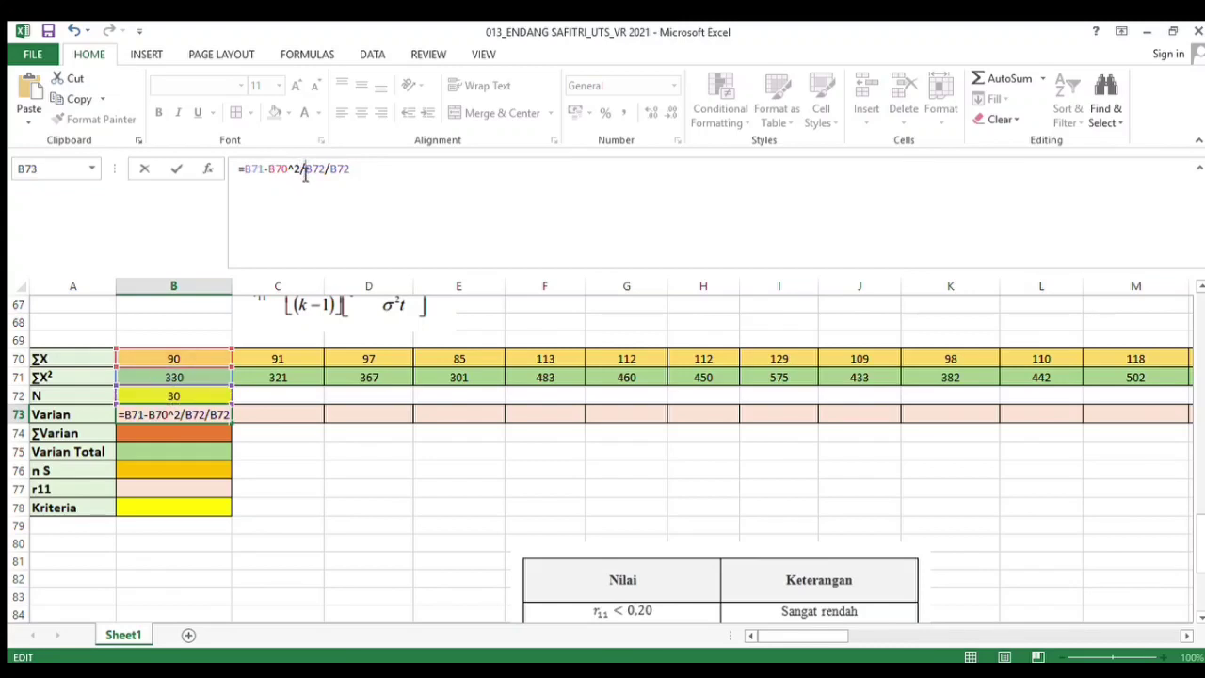
{"action": "type", "text": "$"}
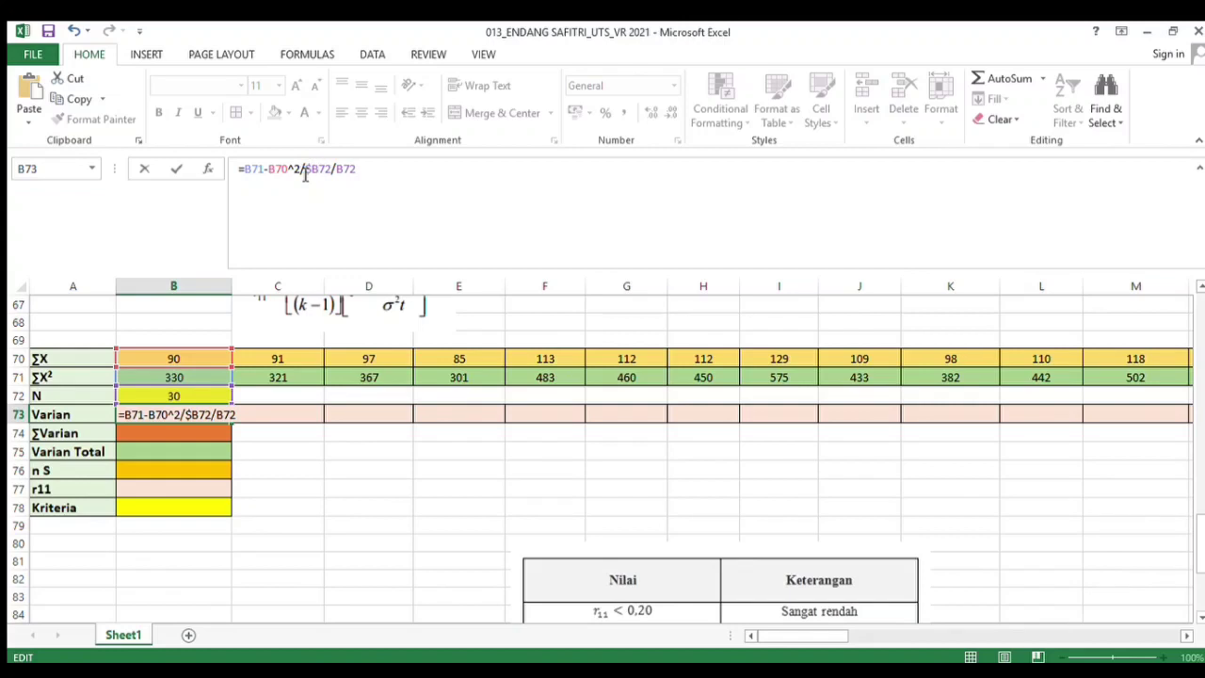
{"action": "key", "text": "Right"}
{"action": "type", "text": "$B$"}
{"action": "key", "text": "Right"}
{"action": "type", "text": "$"}
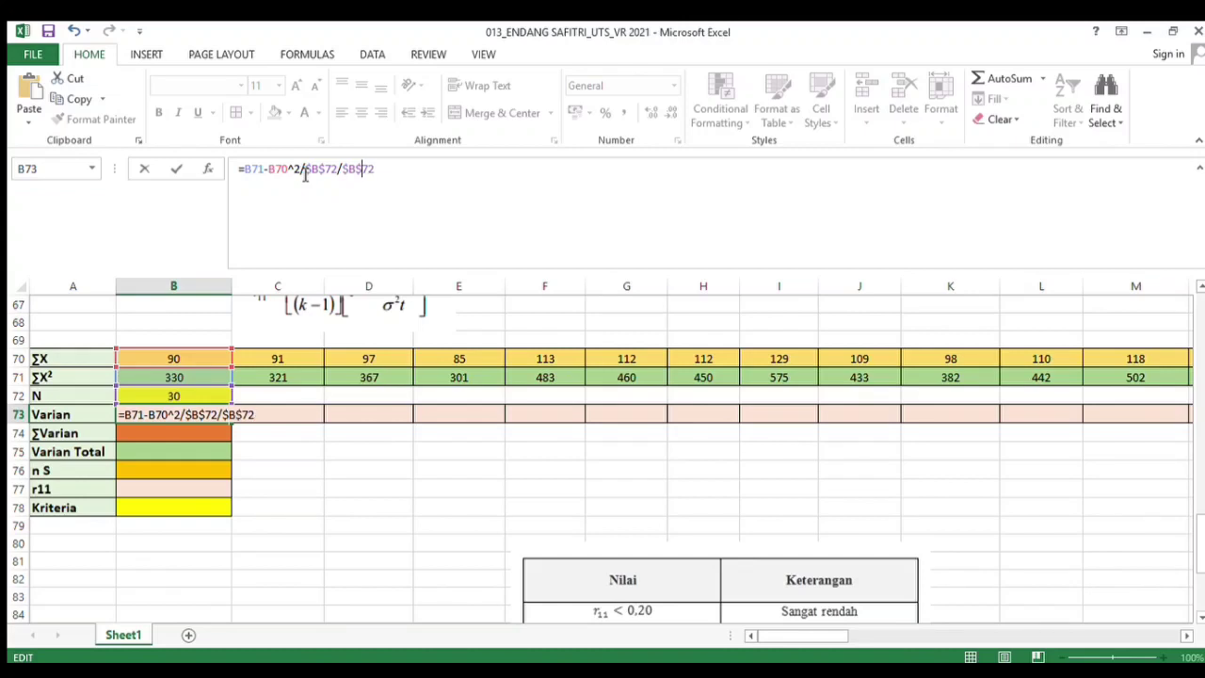
{"action": "key", "text": "Return"}
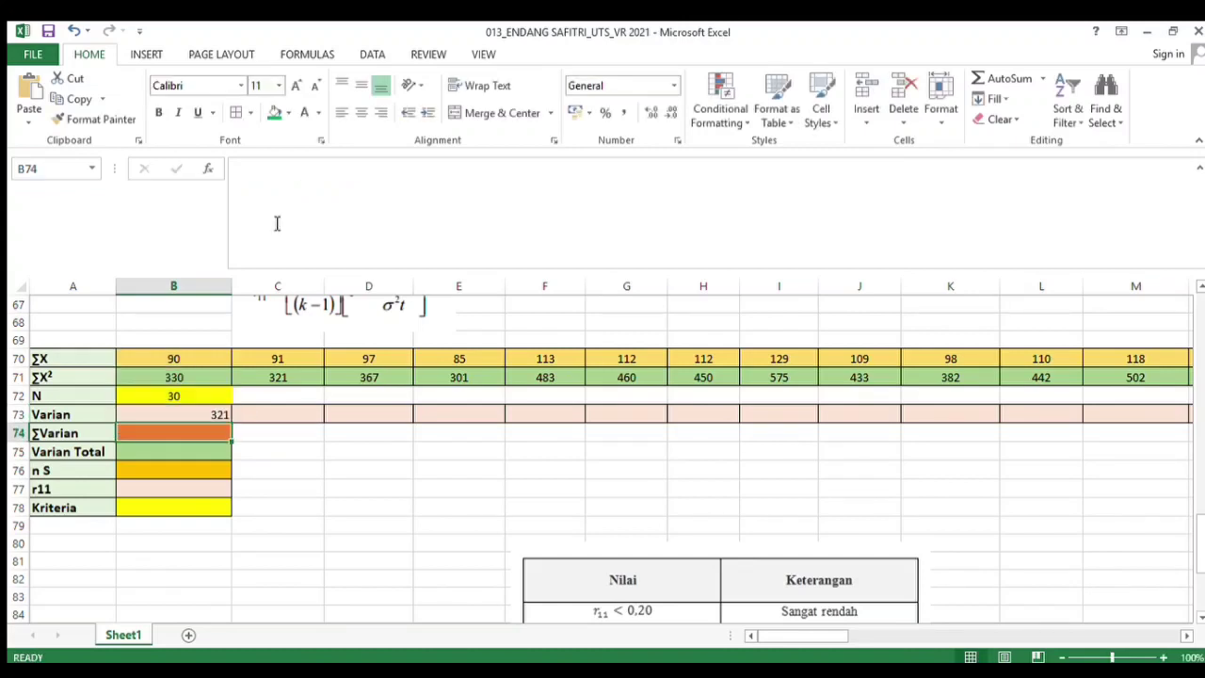
Fill the variance formula across row 73 through column AR and center-align it
{"action": "left_click", "coordinate": [188, 409]}
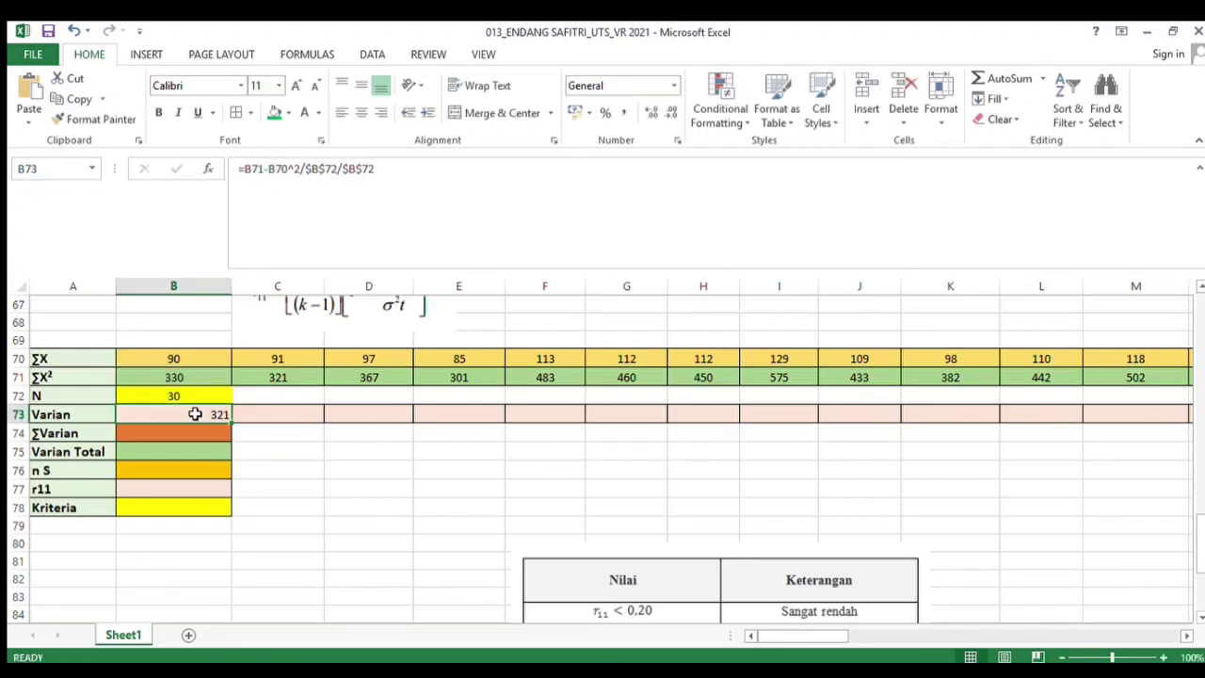
{"action": "left_click_drag", "start_coordinate": [228, 424], "coordinate": [1130, 417]}
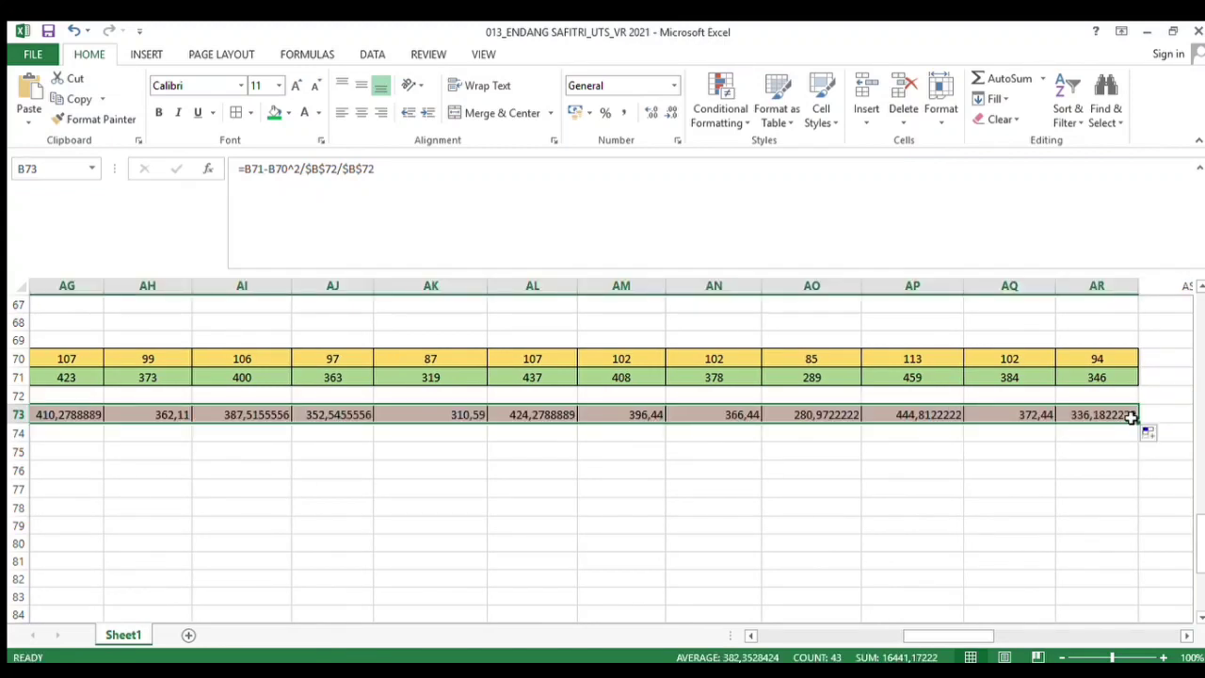
{"action": "left_click", "coordinate": [361, 115]}
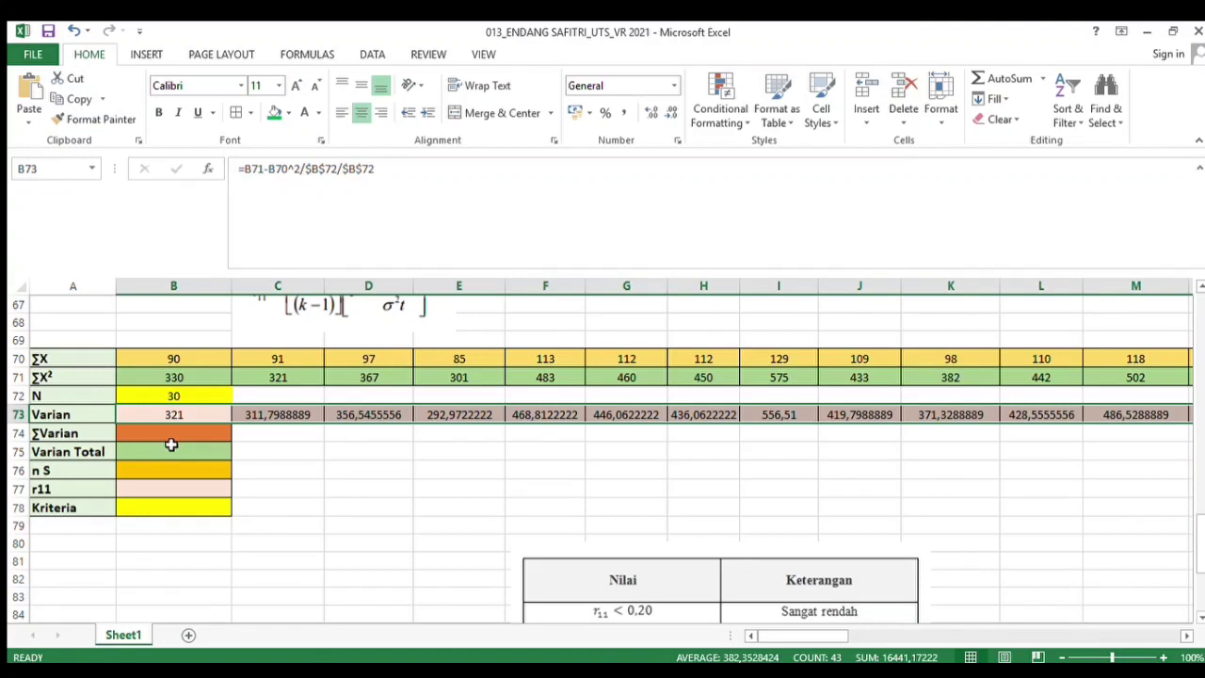
Sum all question variances in the ΣVarian cell with =SUM(B73:AR73)
{"action": "left_click", "coordinate": [172, 448]}
{"action": "left_click", "coordinate": [186, 432]}
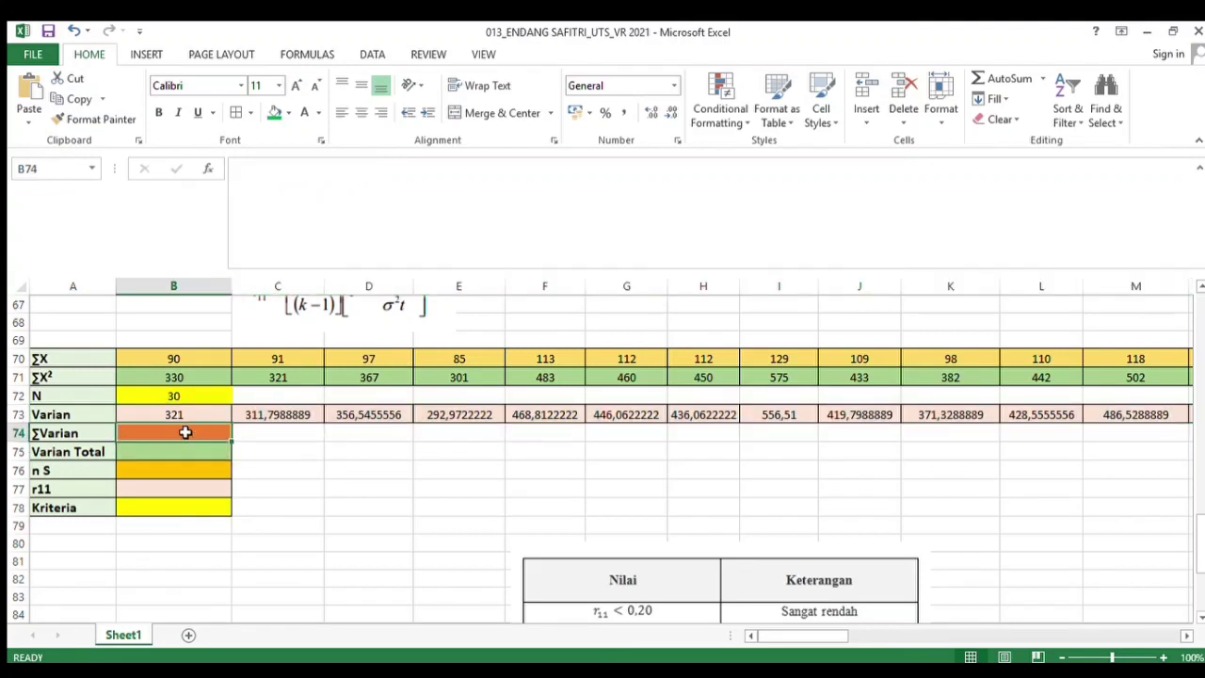
{"action": "type", "text": "="}
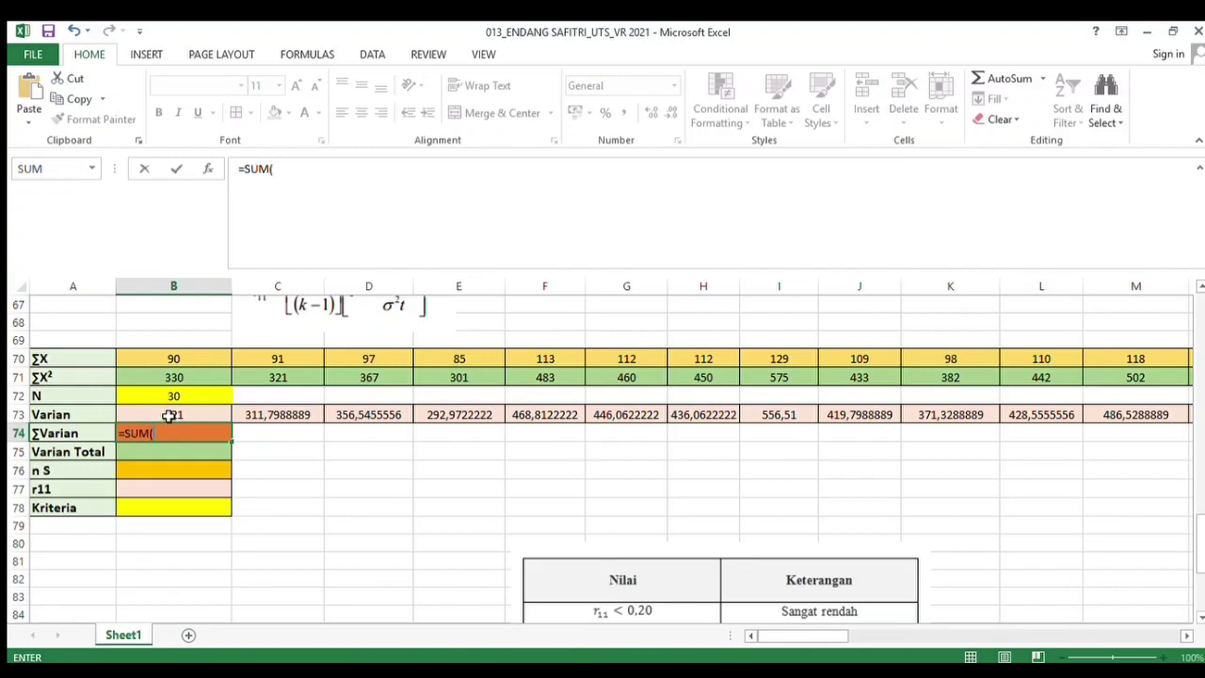
{"action": "type", "text": "SUM("}
{"action": "left_click_drag", "start_coordinate": [167, 415], "coordinate": [1046, 416]}
{"action": "type", "text": ")"}
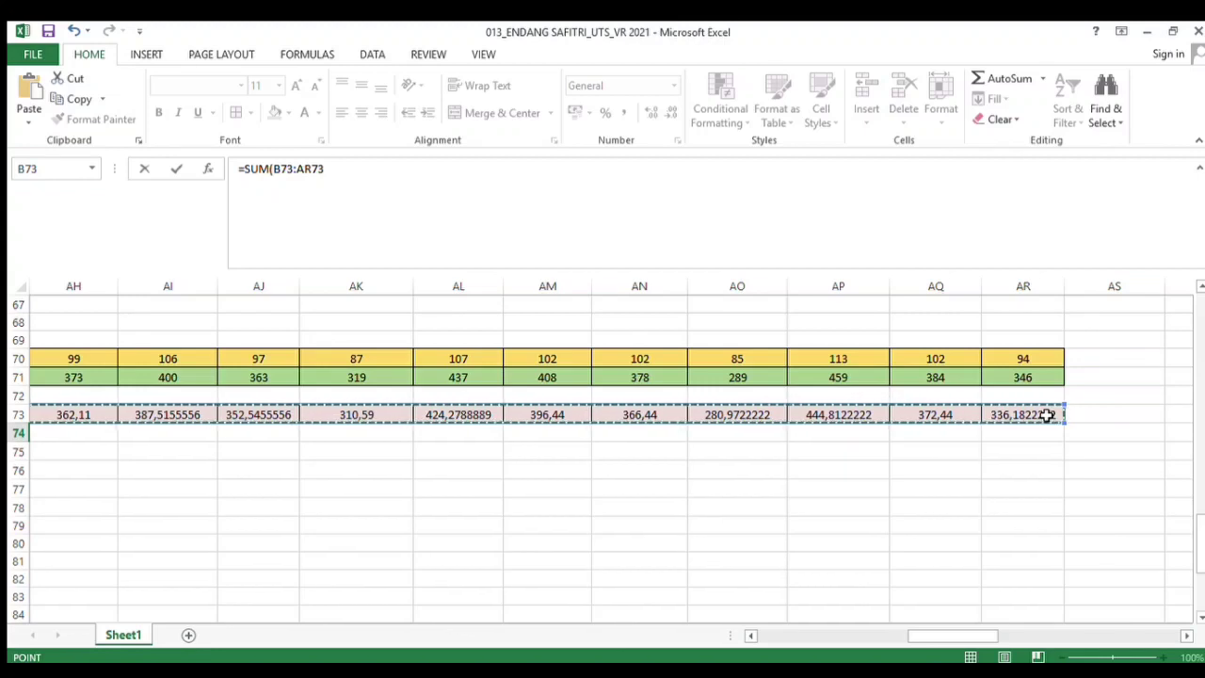
{"action": "key", "text": "Return"}
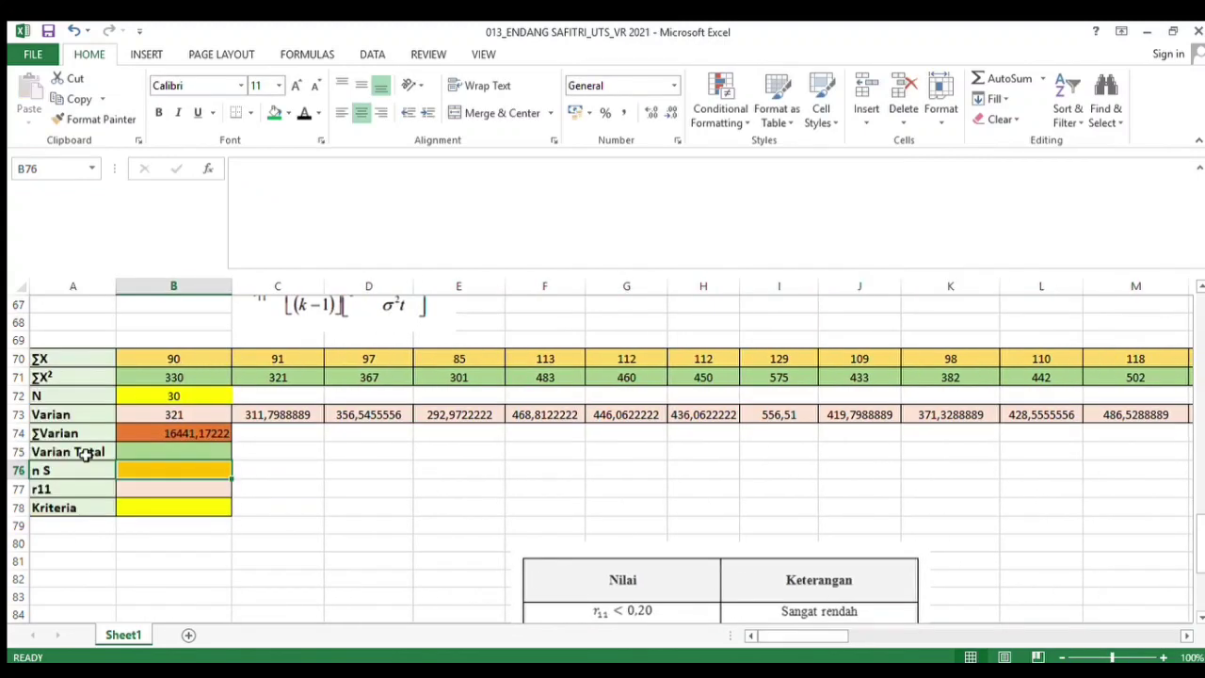
Compute the total variance as =((AT38-AS38^2/B72)/B72) using the totals of the Jumlah and squared-total columns
{"action": "left_click", "coordinate": [85, 452]}
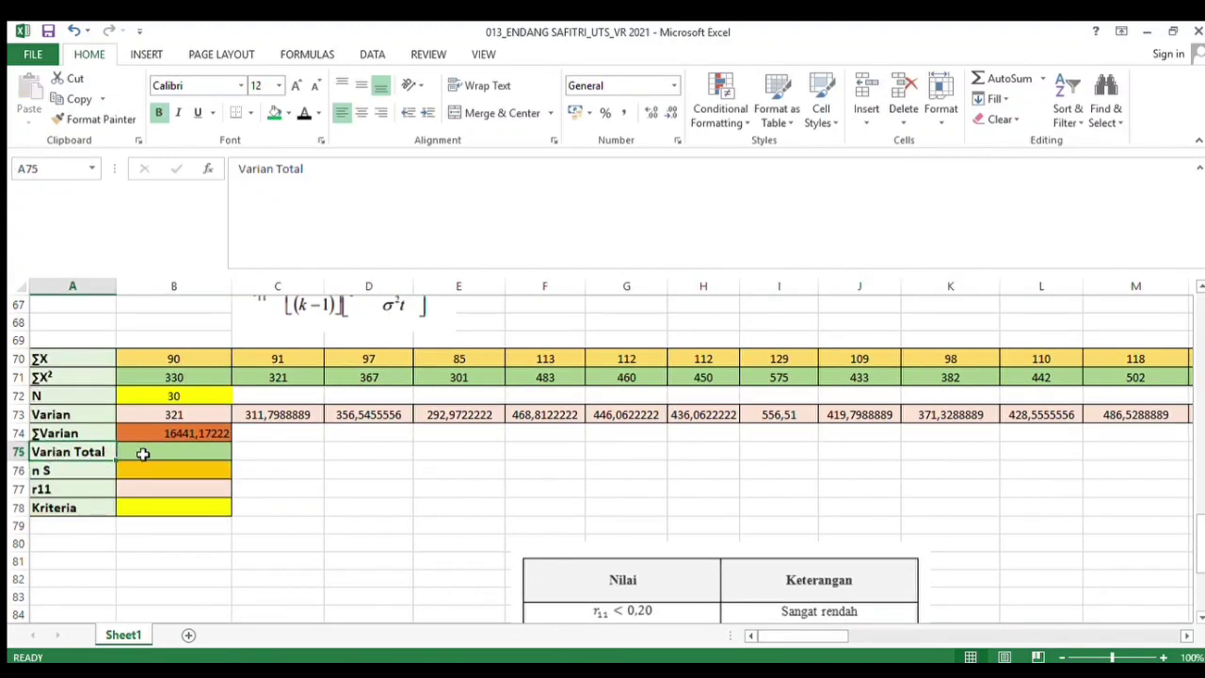
{"action": "left_click", "coordinate": [142, 453]}
{"action": "type", "text": "=(("}
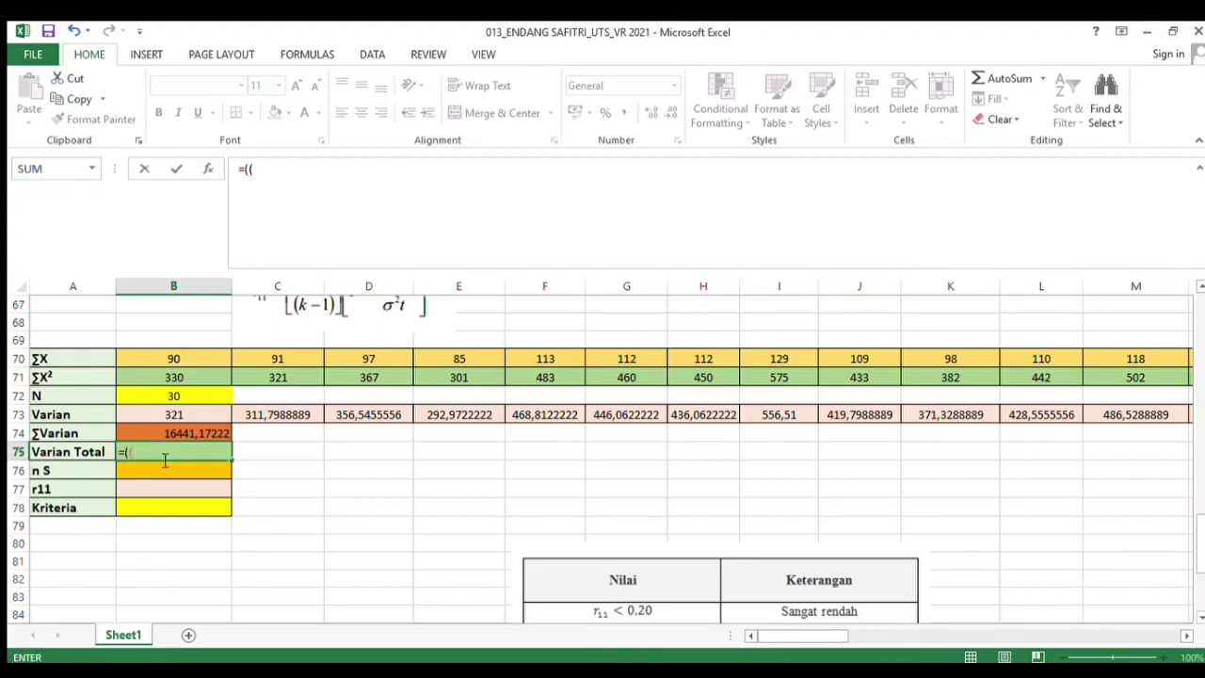
{"action": "left_click_drag", "start_coordinate": [770, 638], "coordinate": [944, 639]}
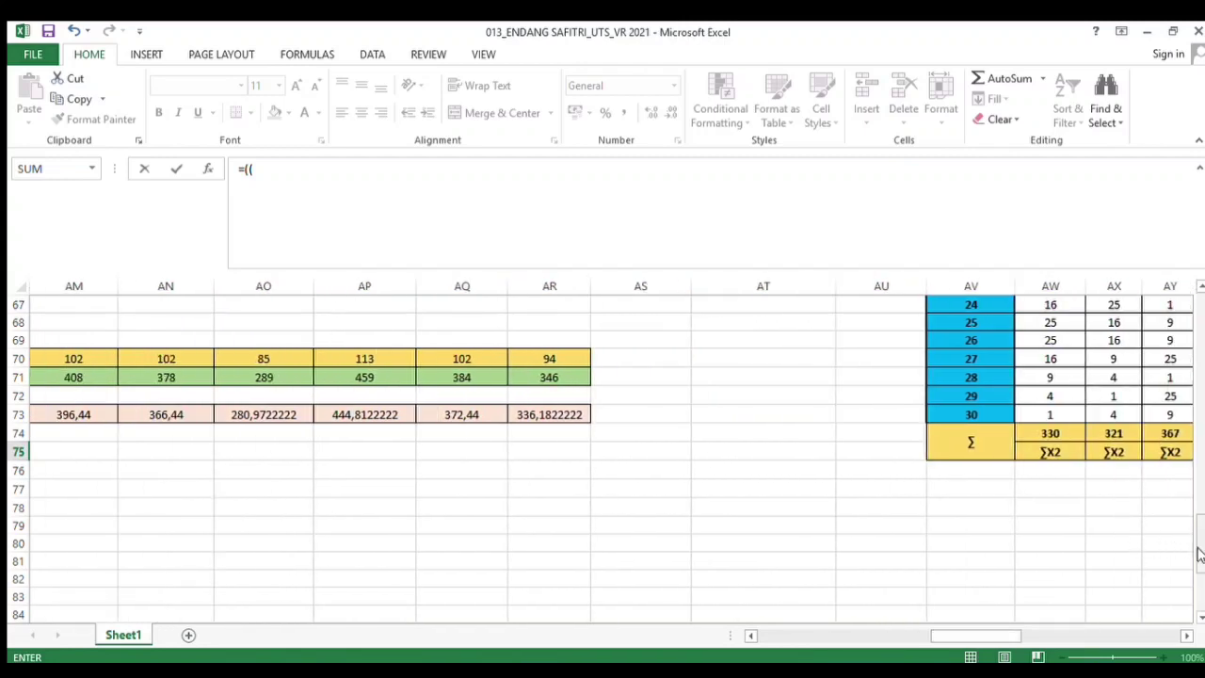
{"action": "left_click_drag", "start_coordinate": [1199, 550], "coordinate": [1172, 246]}
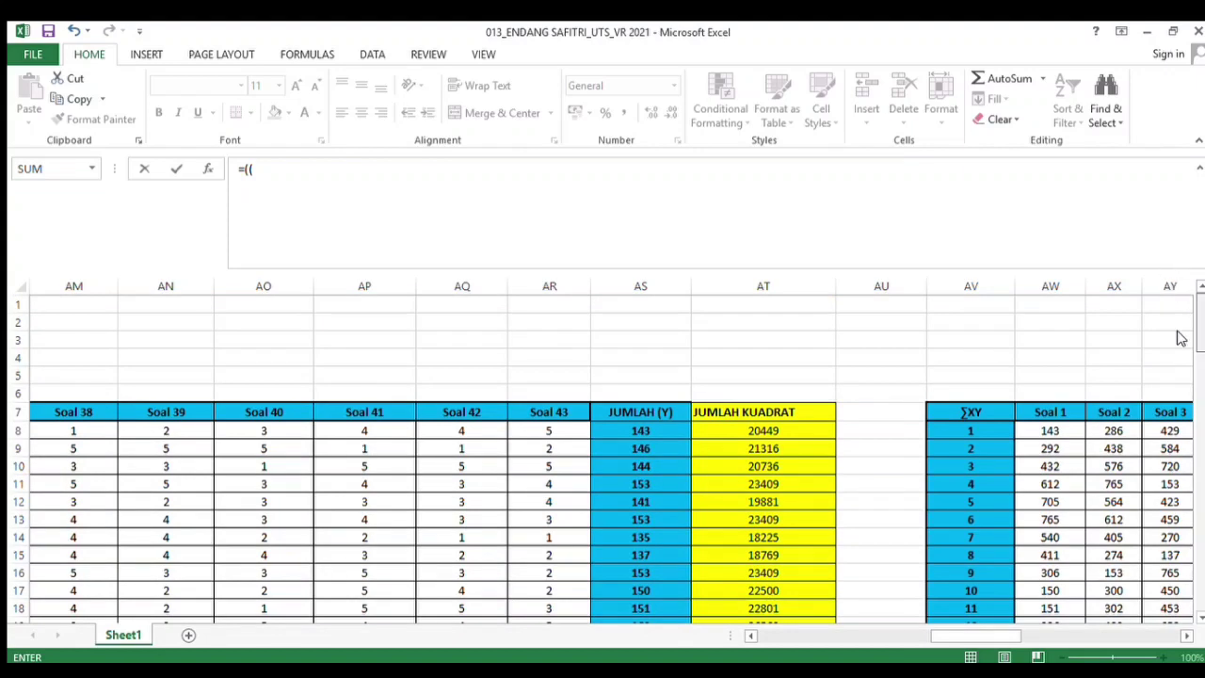
{"action": "scroll", "coordinate": [1181, 338], "scroll_direction": "down", "scroll_amount": 9}
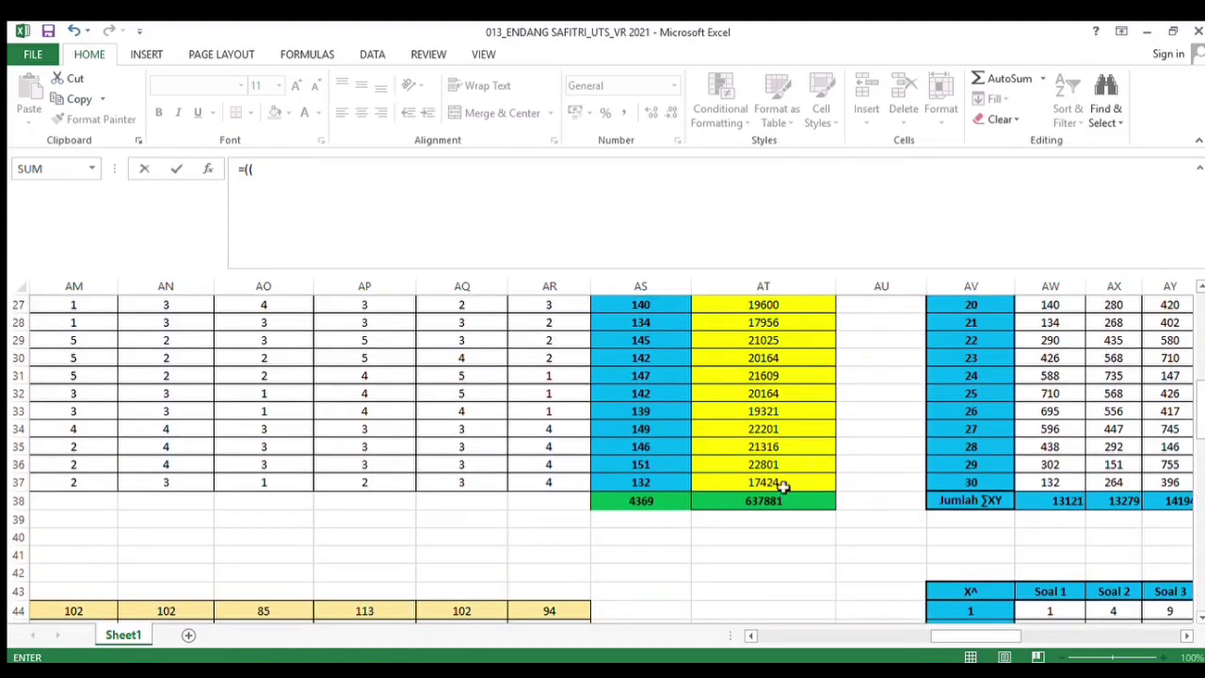
{"action": "left_click", "coordinate": [772, 507]}
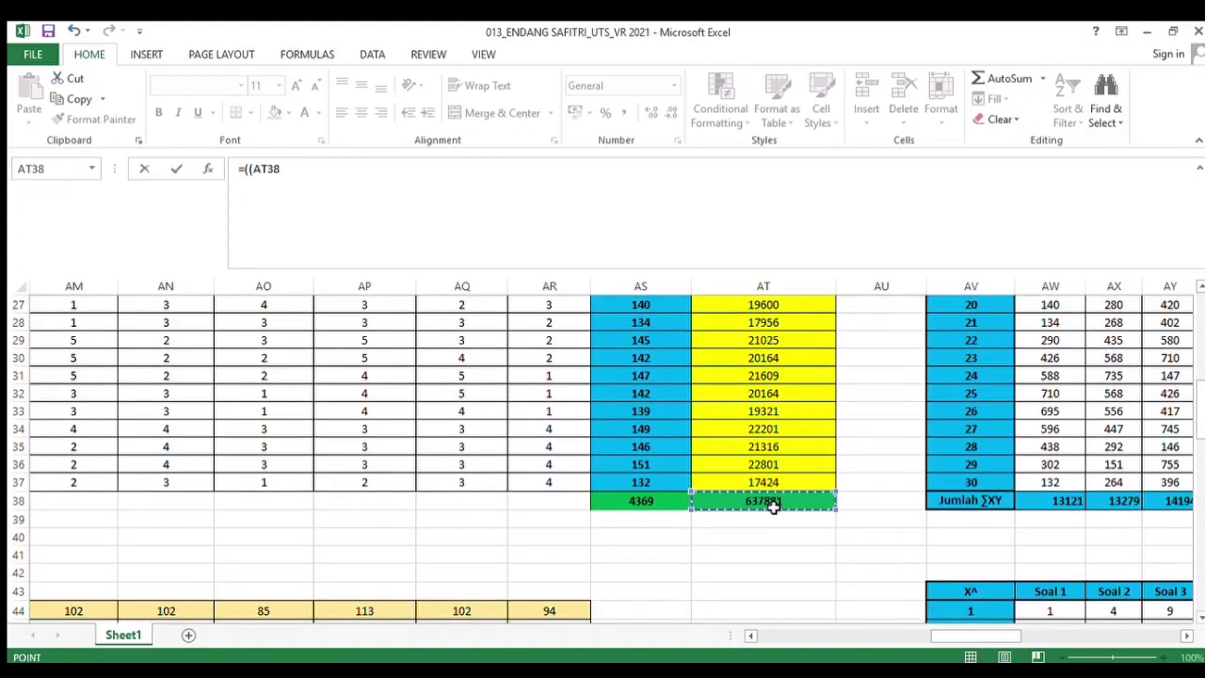
{"action": "type", "text": "-"}
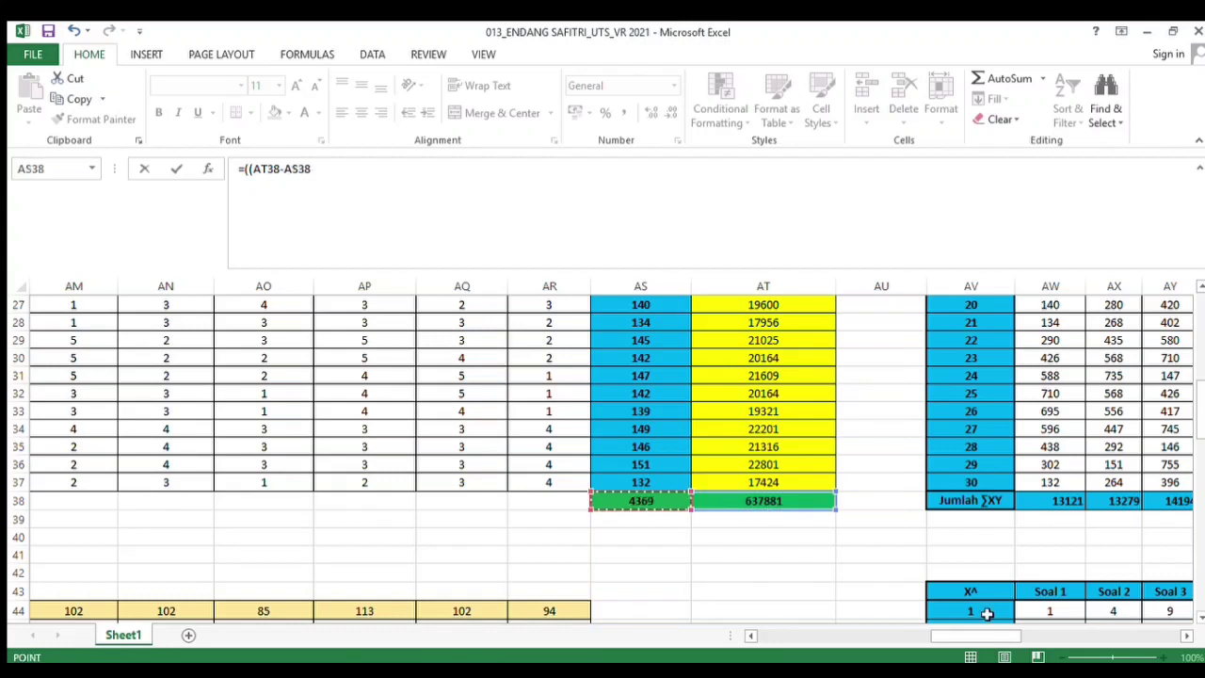
{"action": "left_click_drag", "start_coordinate": [986, 635], "coordinate": [810, 635]}
{"action": "left_click_drag", "start_coordinate": [1201, 389], "coordinate": [1204, 510]}
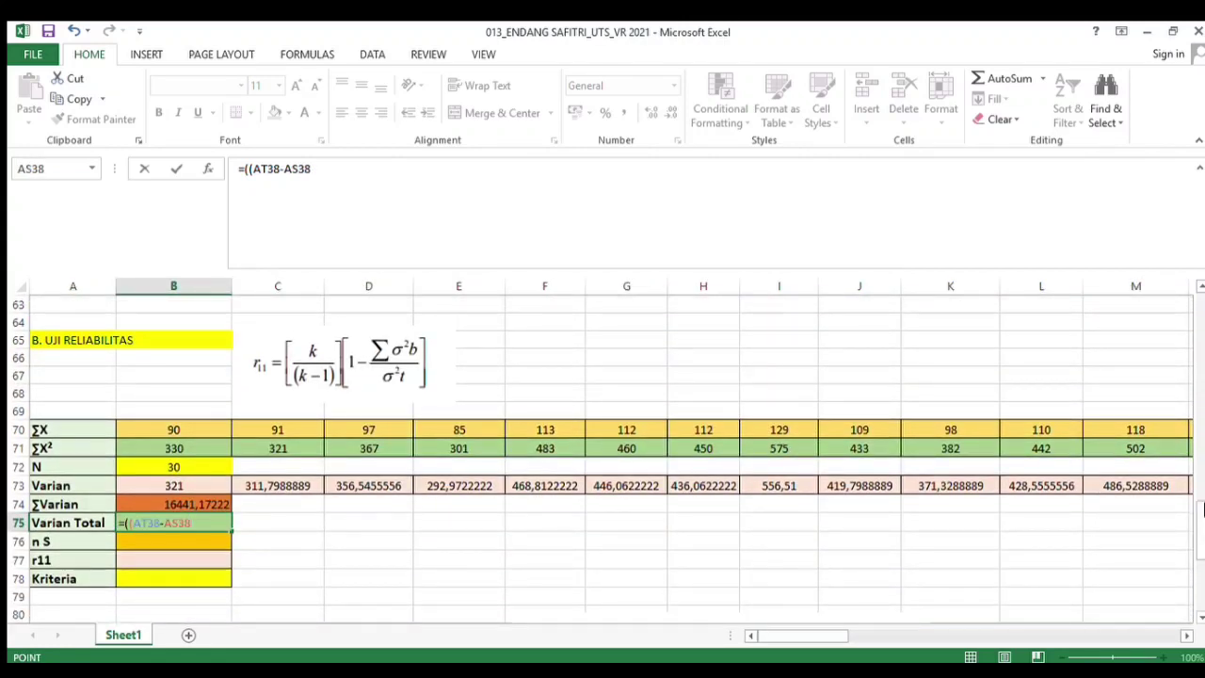
{"action": "type", "text": "^2/"}
{"action": "left_click", "coordinate": [164, 468]}
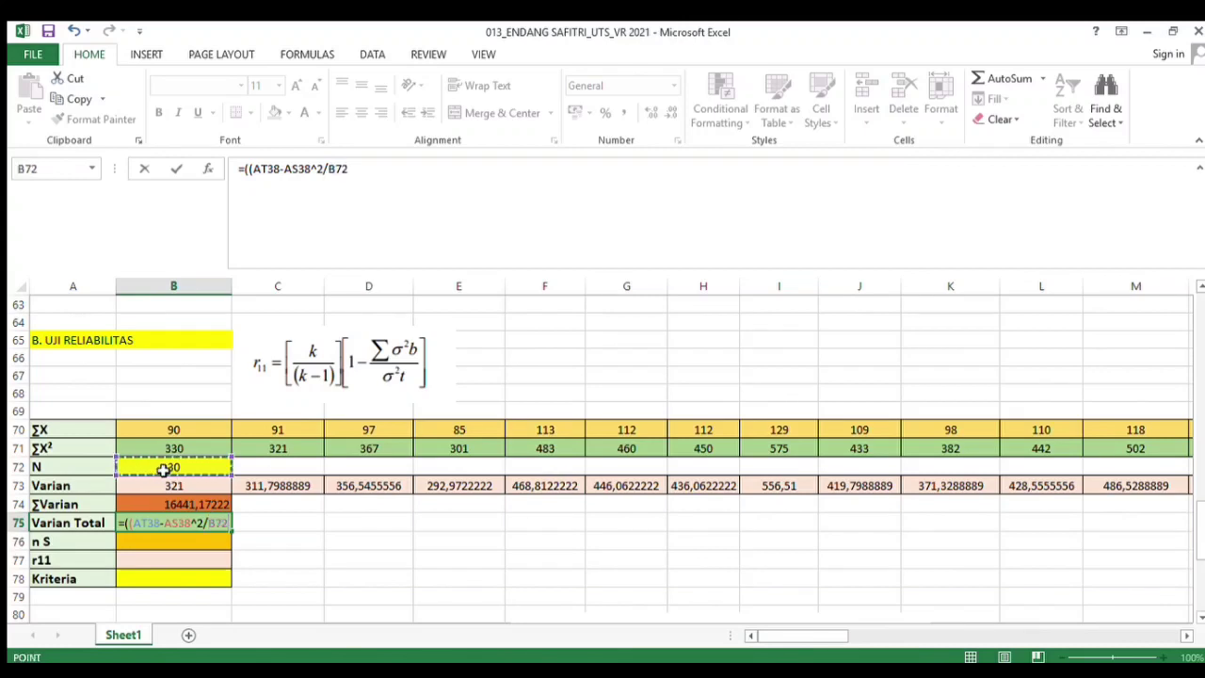
{"action": "type", "text": ")/"}
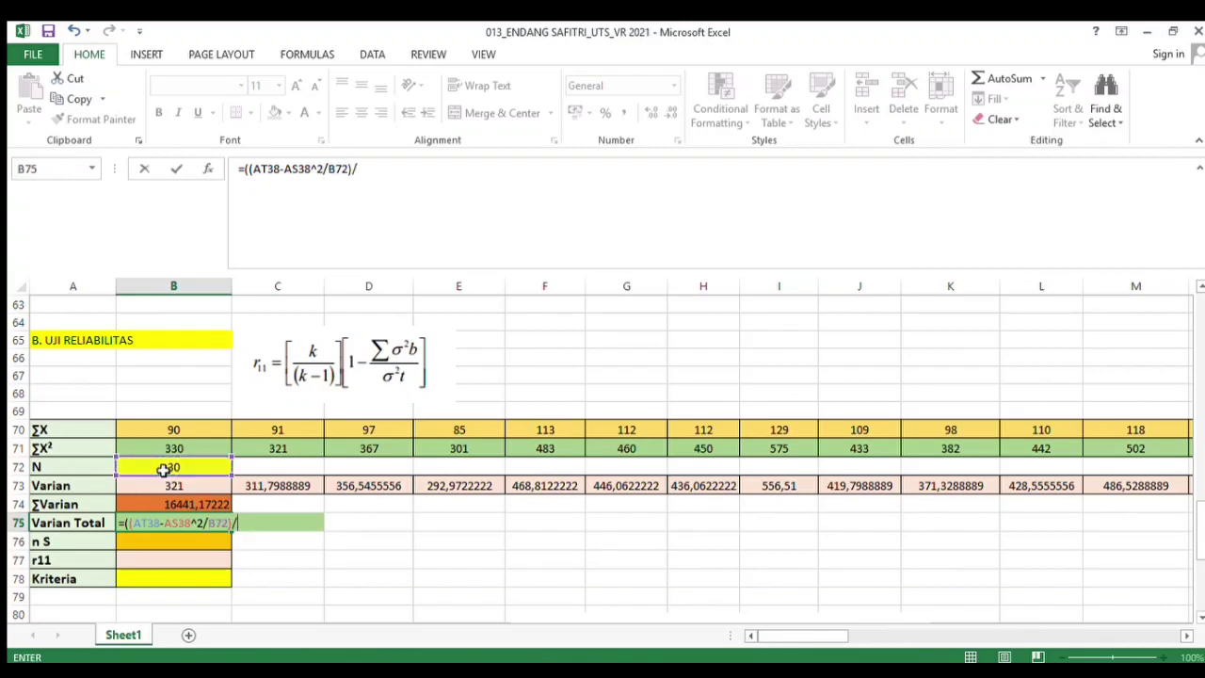
{"action": "left_click", "coordinate": [164, 468]}
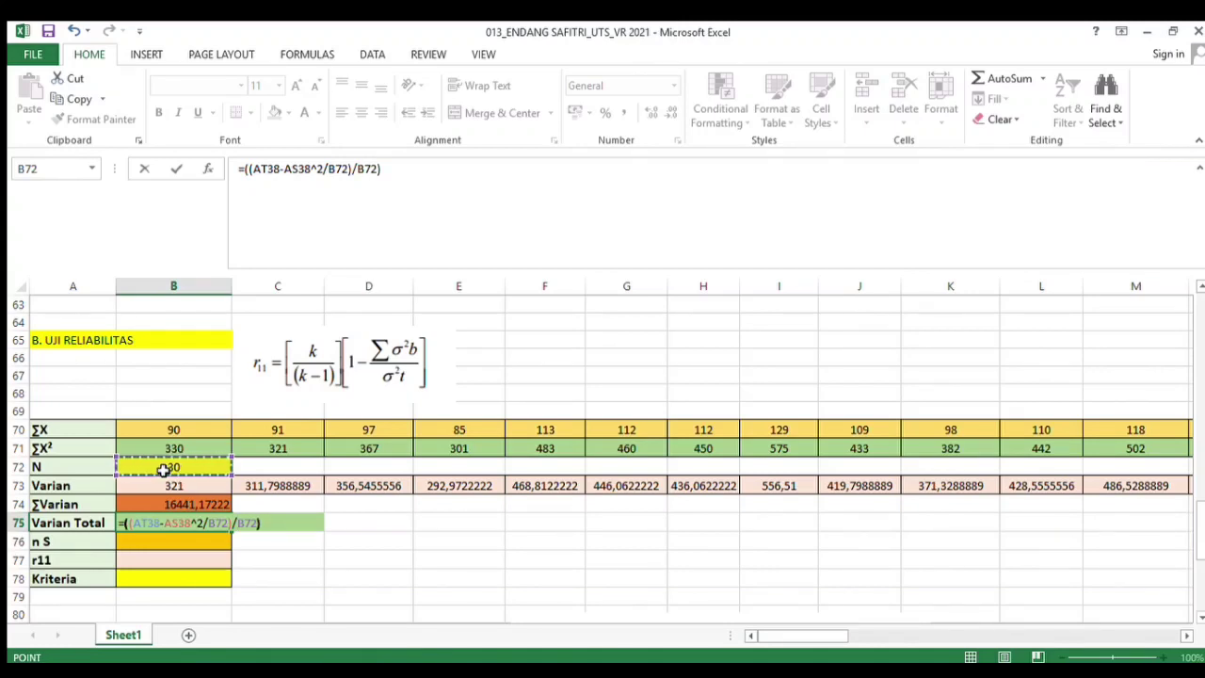
{"action": "key", "text": "Return"}
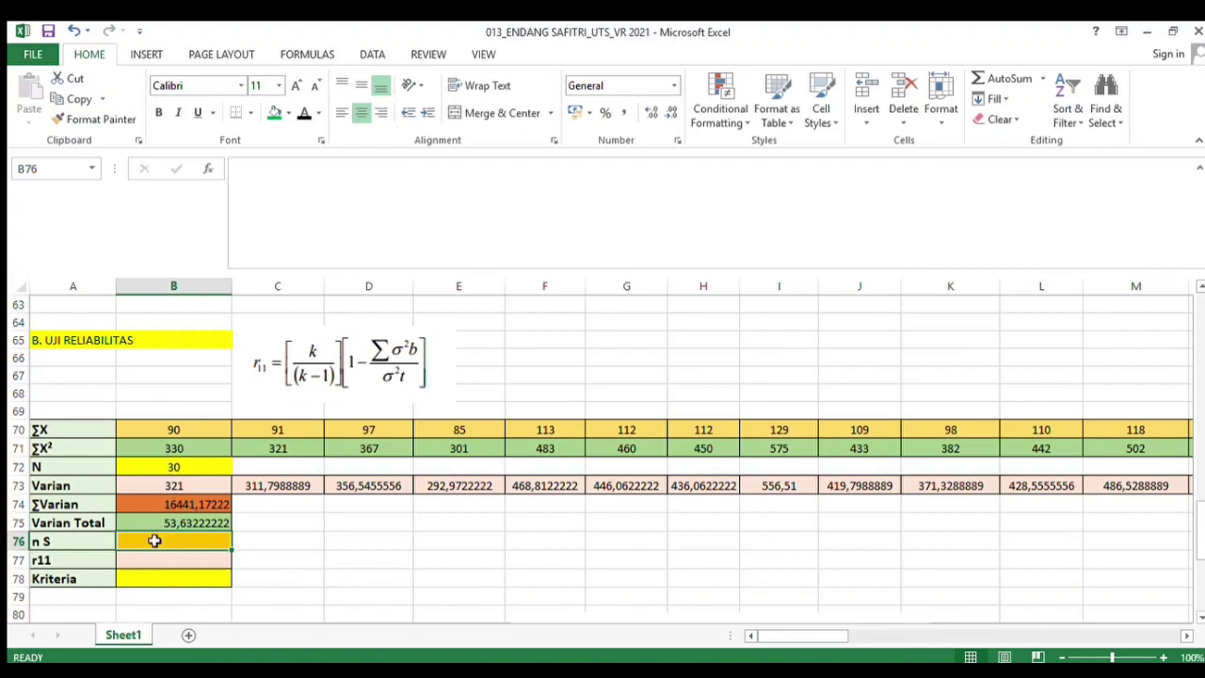
Enter 43 as the number of items n S
{"action": "left_click", "coordinate": [94, 542]}
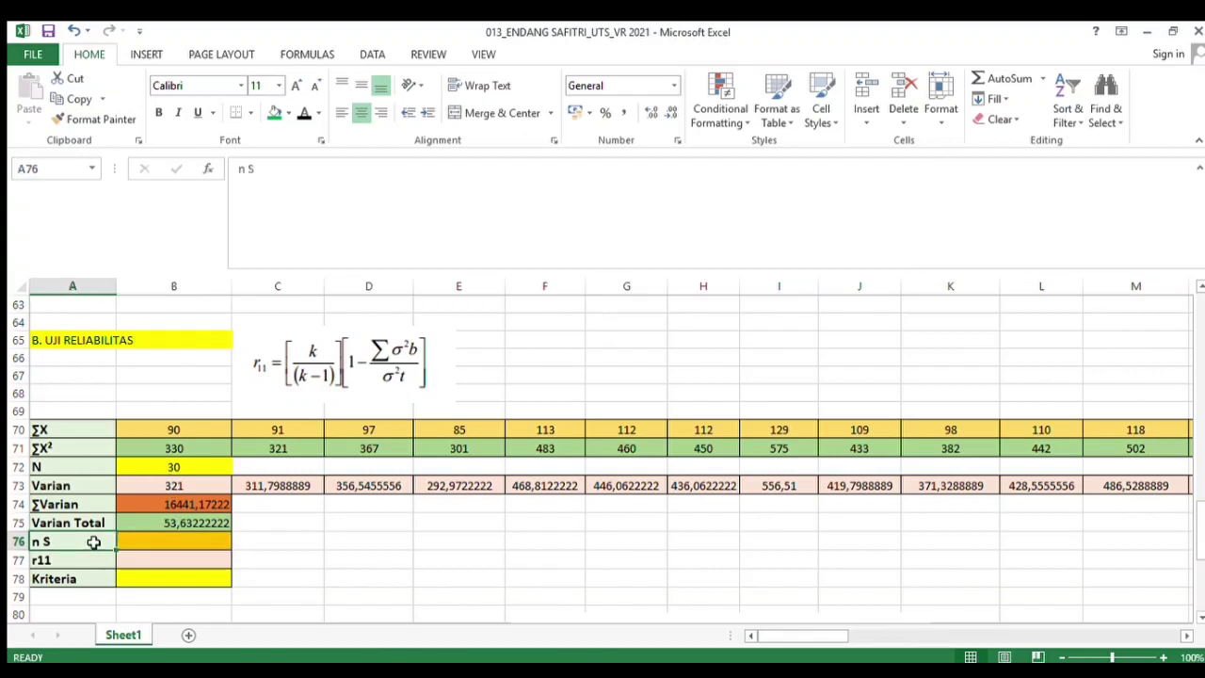
{"action": "left_click", "coordinate": [142, 543]}
{"action": "type", "text": "4"}
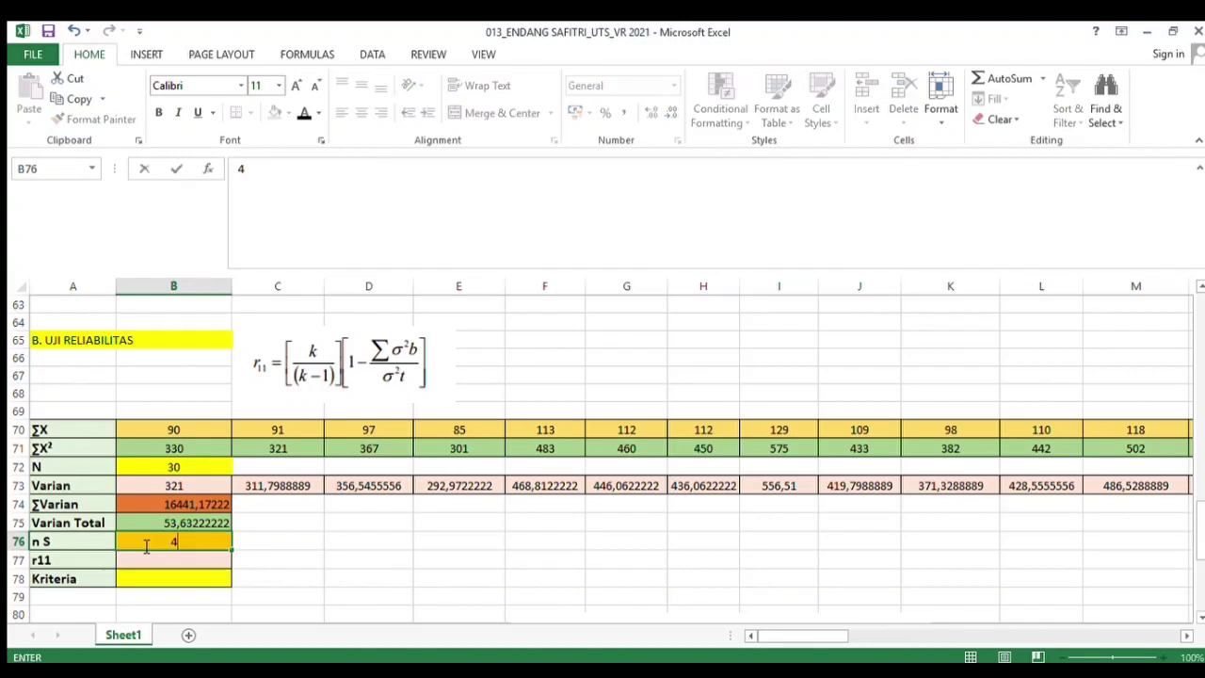
{"action": "type", "text": "3"}
{"action": "key", "text": "Return"}
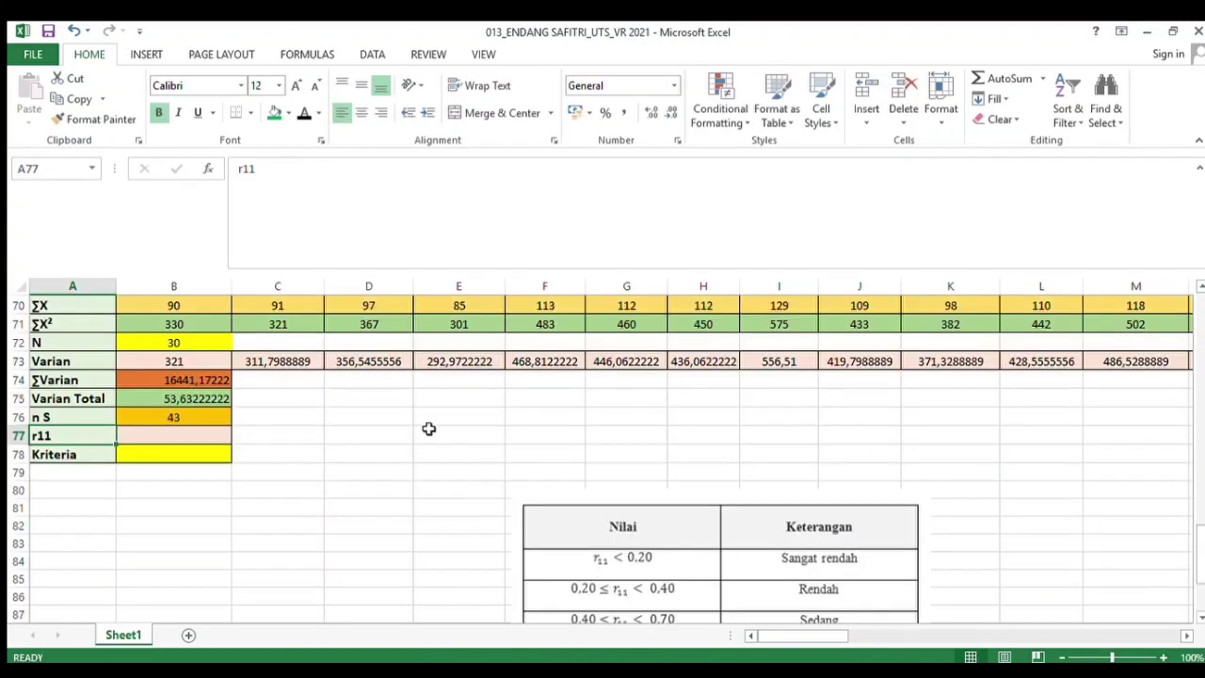
Compute r11 in its cell with the formula =((B76/(B76-1))*(1-(B74/B75))) using n S, ΣVarian and Varian Total
{"action": "left_click", "coordinate": [188, 434]}
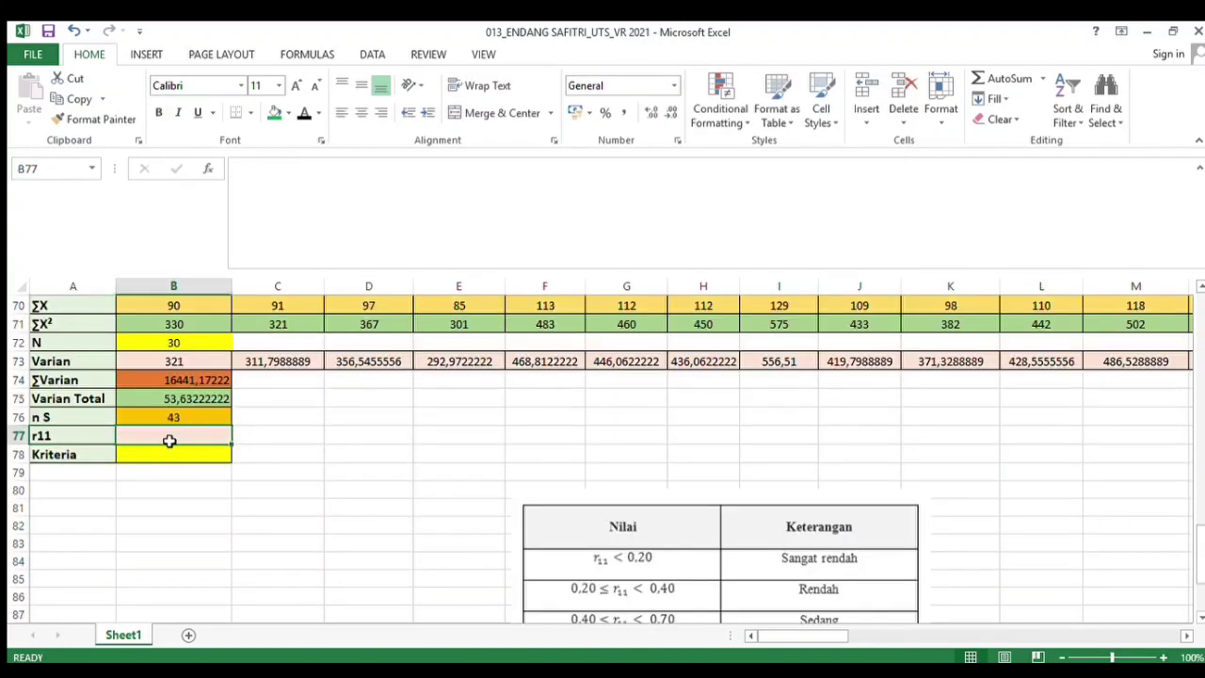
{"action": "type", "text": "="}
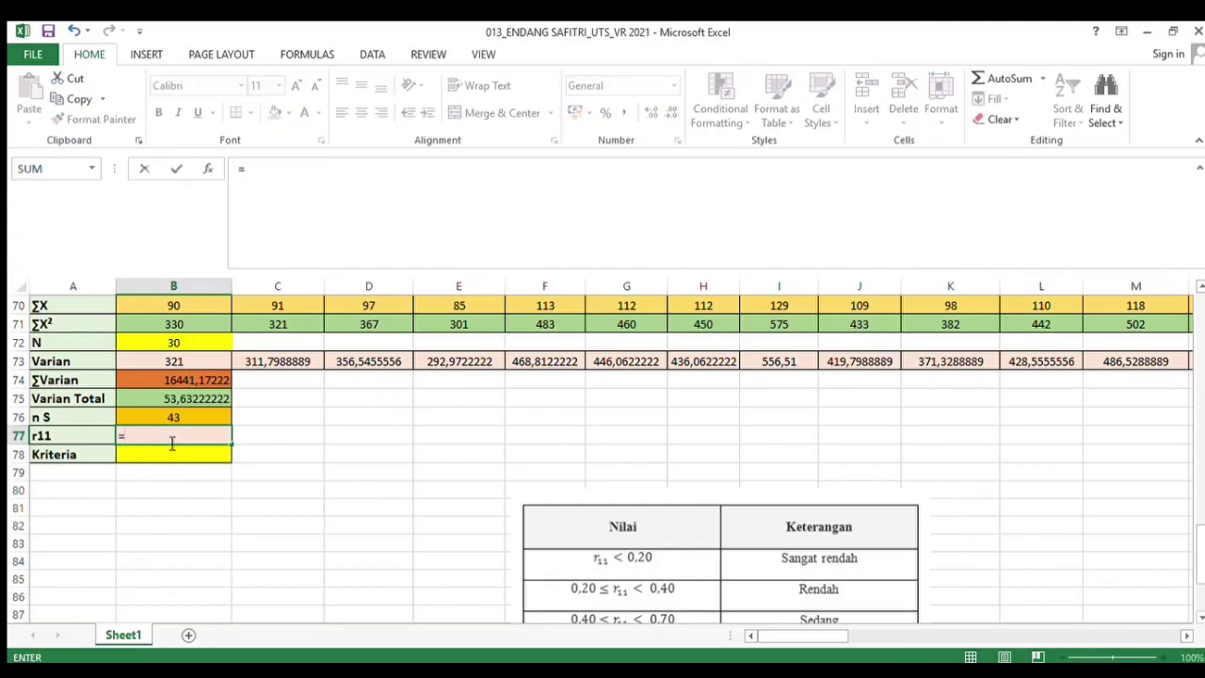
{"action": "type", "text": "(("}
{"action": "left_click", "coordinate": [151, 416]}
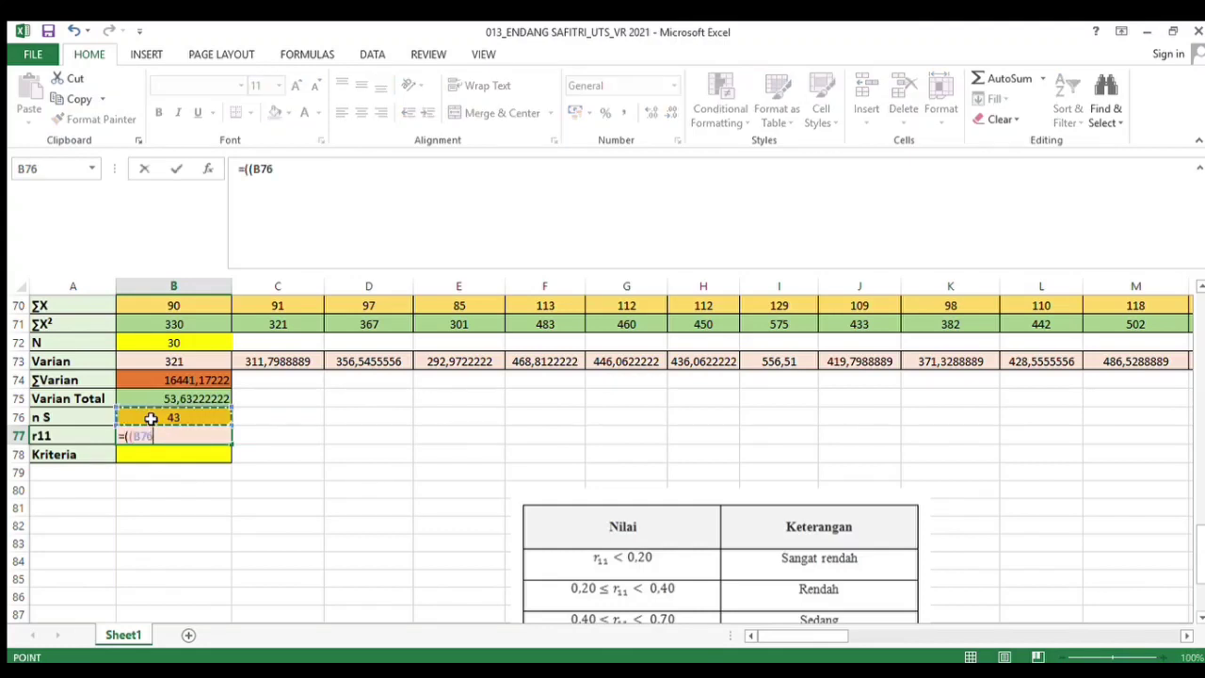
{"action": "type", "text": "/("}
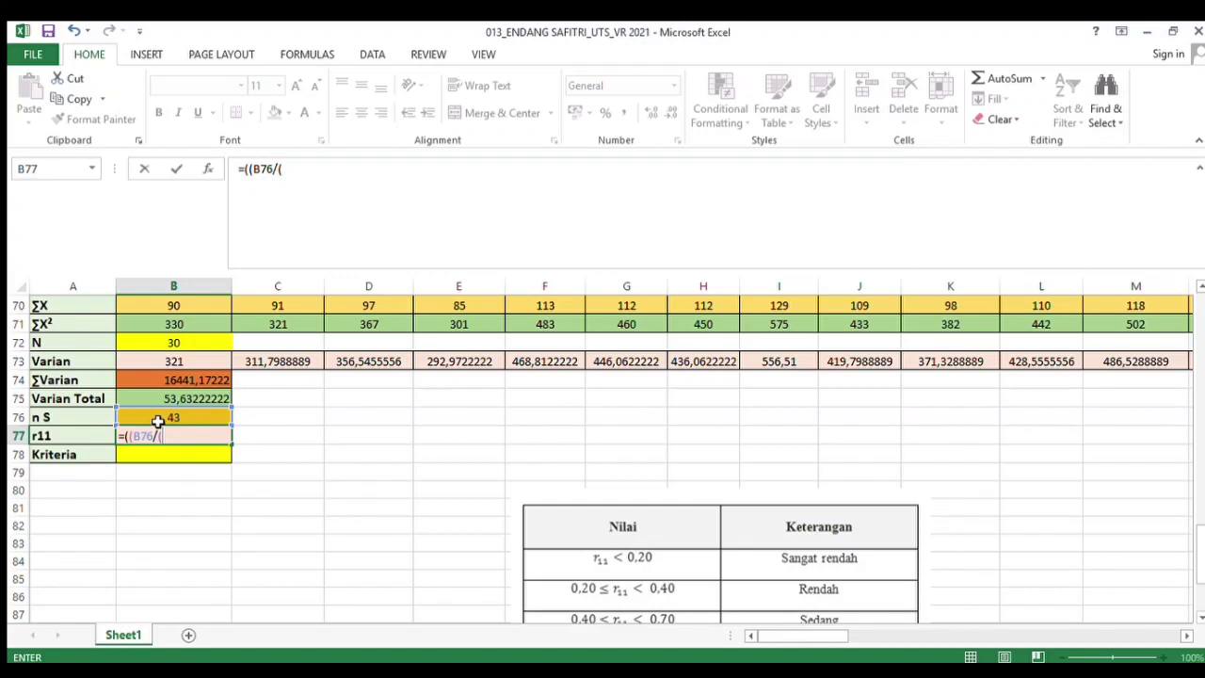
{"action": "left_click", "coordinate": [155, 419]}
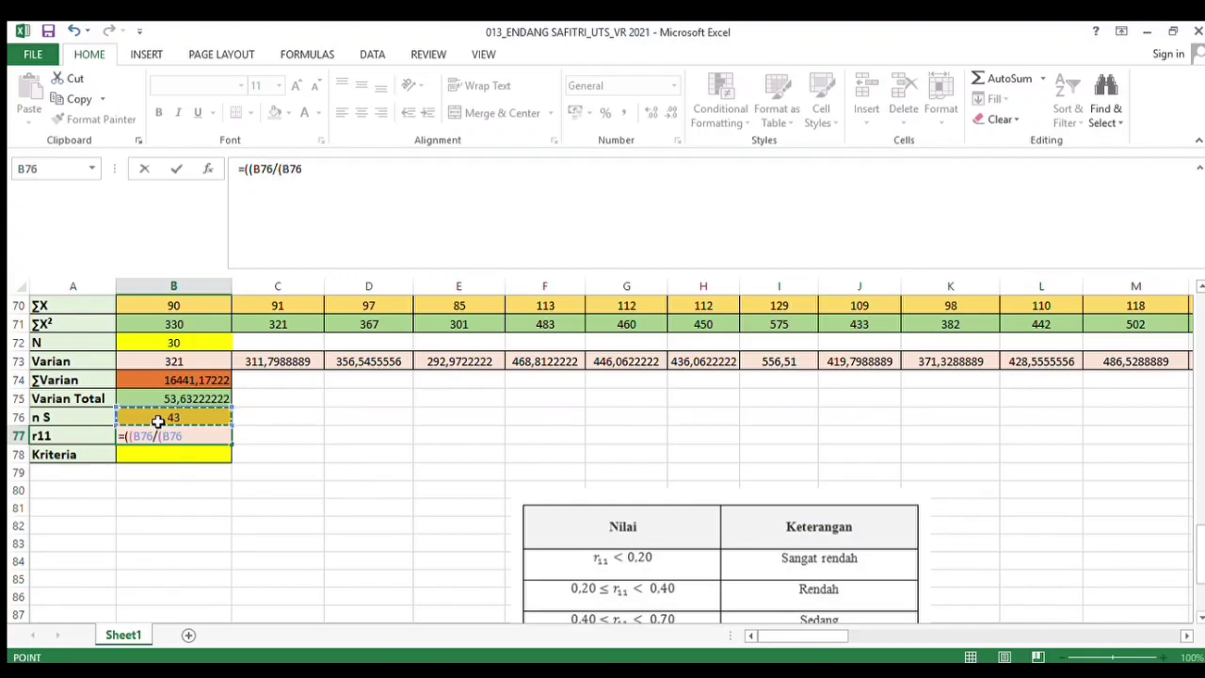
{"action": "type", "text": "-1))*"}
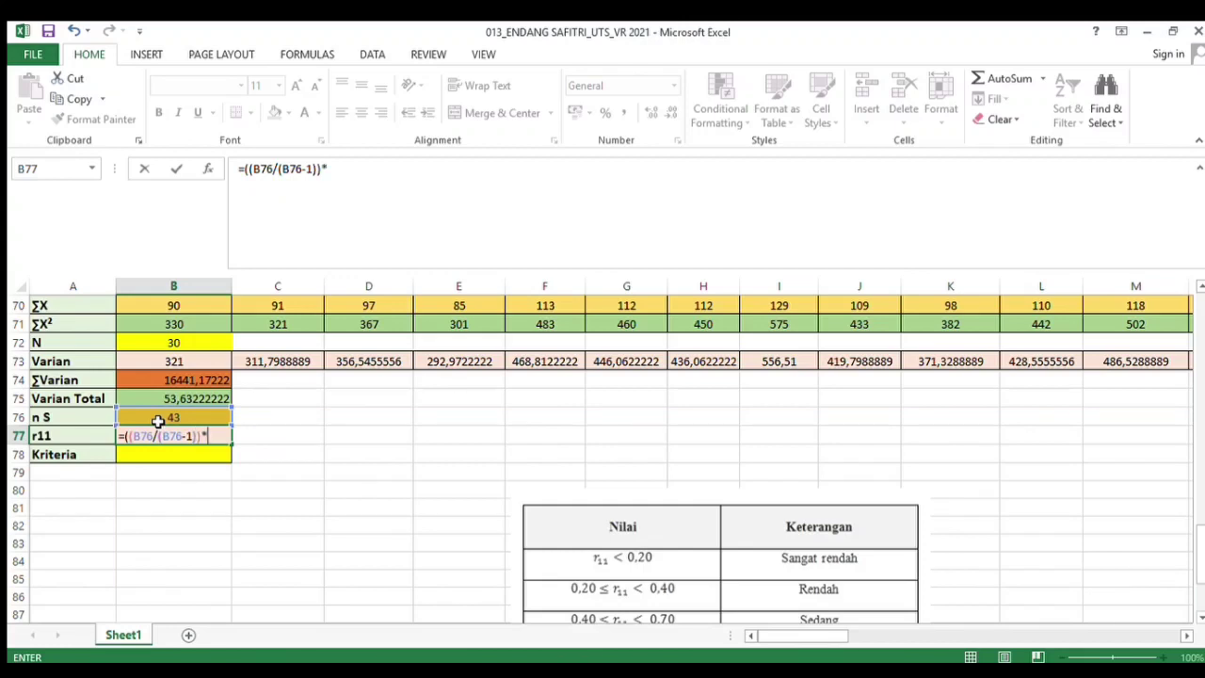
{"action": "type", "text": "(1-("}
{"action": "left_click", "coordinate": [121, 379]}
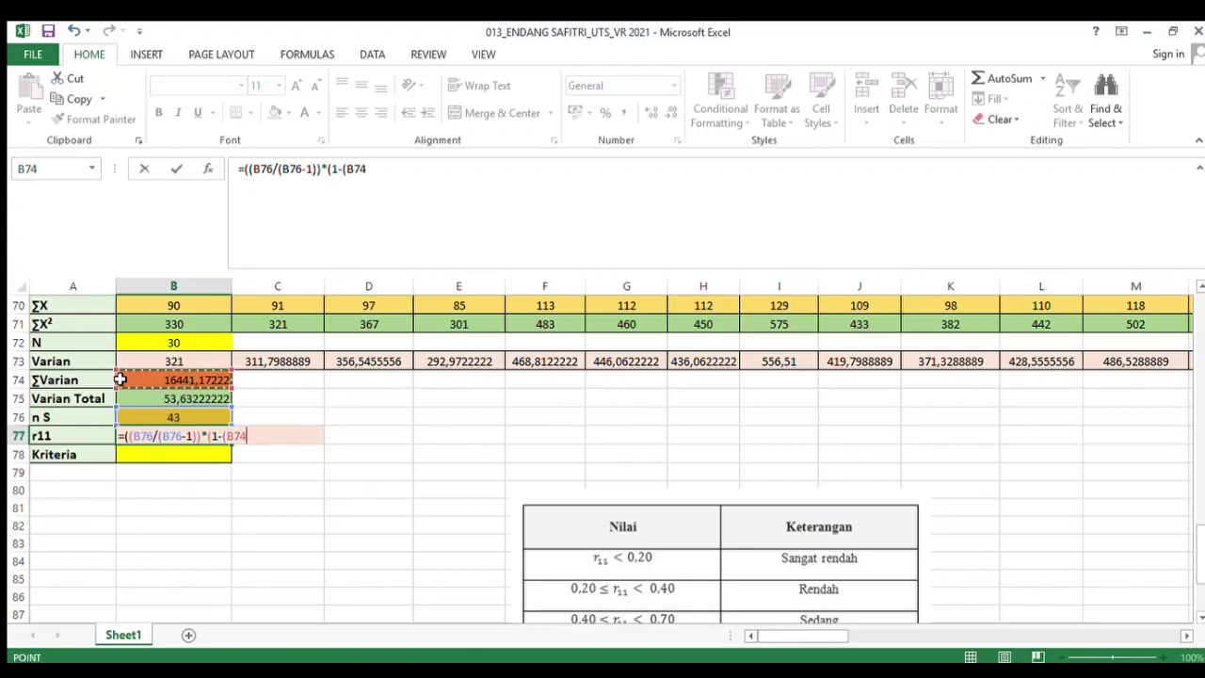
{"action": "type", "text": "/"}
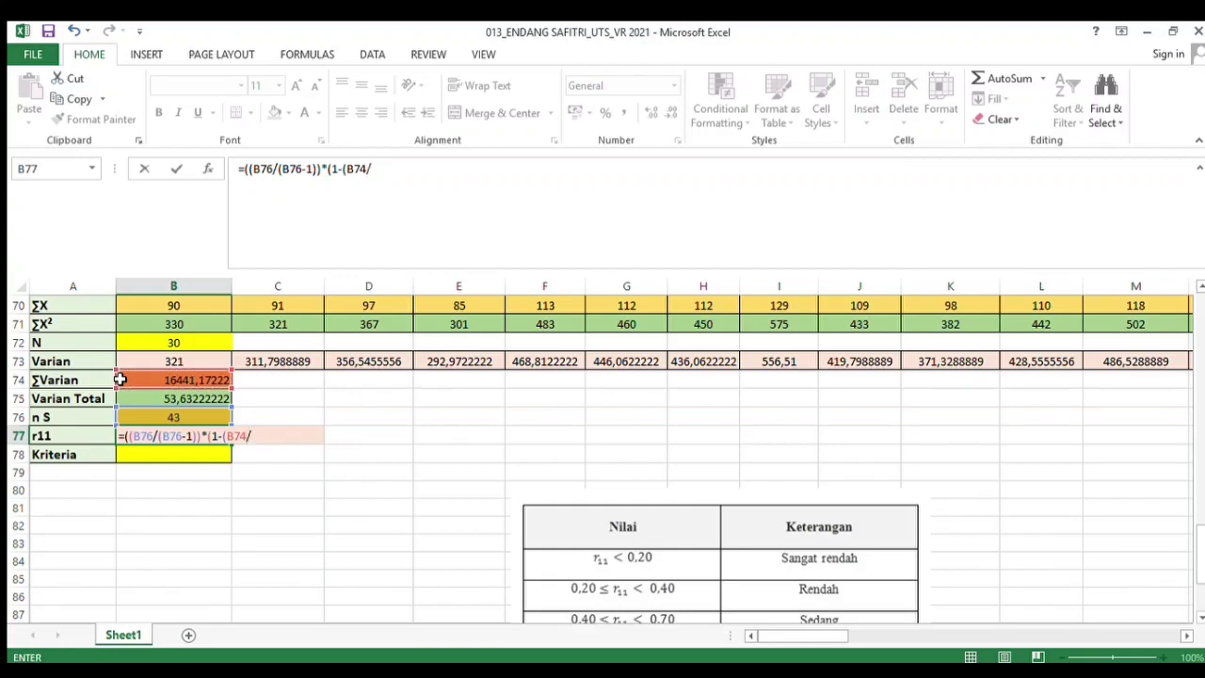
{"action": "left_click", "coordinate": [120, 398]}
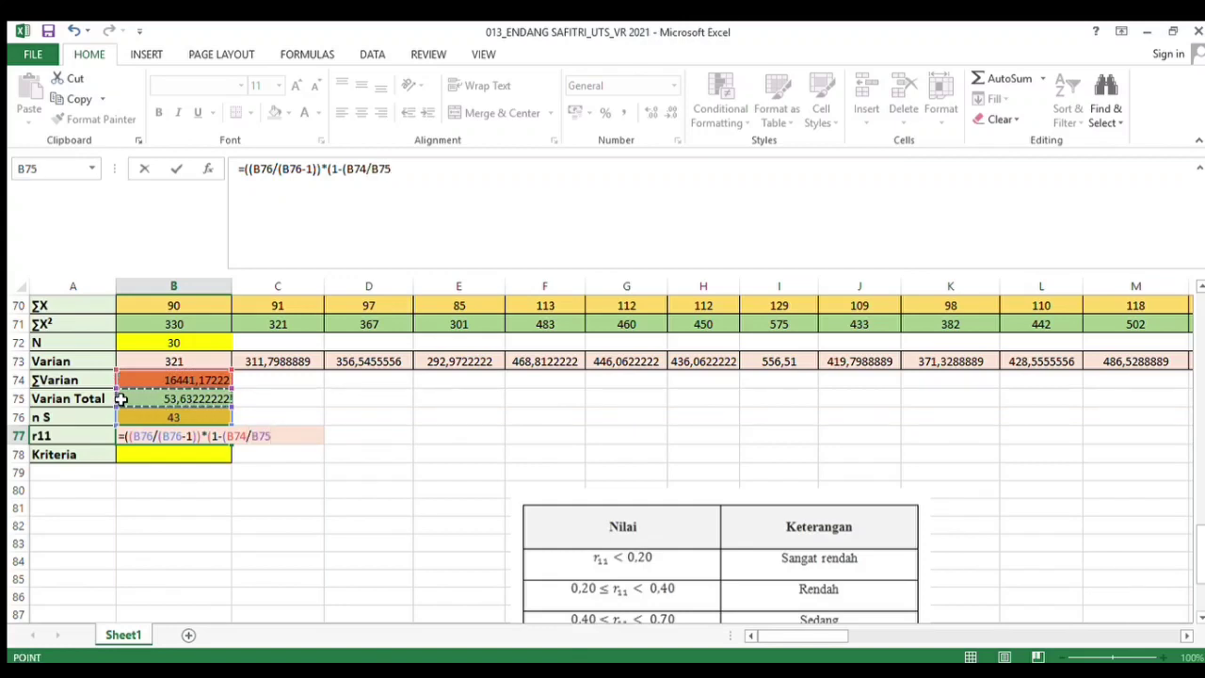
{"action": "type", "text": "))"}
{"action": "type", "text": "))"}
{"action": "key", "text": "Return"}
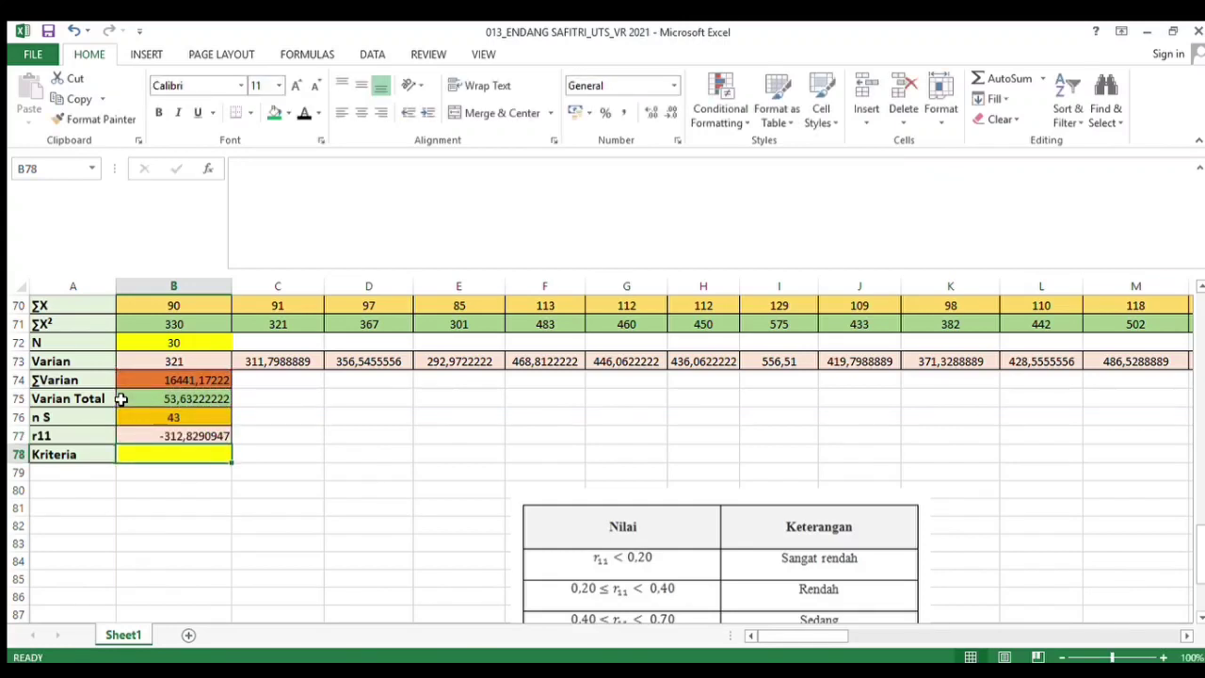
Classify r11 in the Kriteria cell with =IF(B77<0,2;"SANGAT RENDAH";IF(B77<0,4;"RENDAH";IF(B77<0,7;"SEDANG";IF(B77<0,9;"TINGGI";IF(B77<1;"SANGAT TINGGI")))))
{"action": "scroll", "coordinate": [209, 323], "scroll_direction": "down", "scroll_amount": 2}
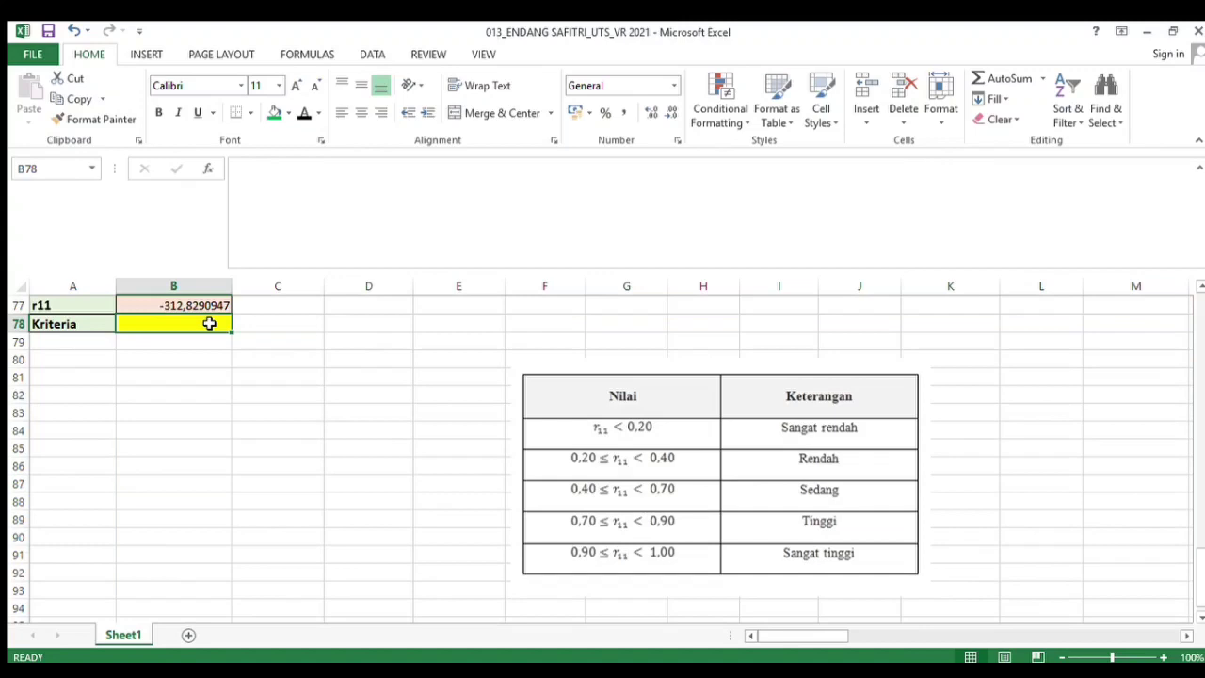
{"action": "left_click_drag", "start_coordinate": [101, 324], "coordinate": [143, 328]}
{"action": "left_click", "coordinate": [143, 327]}
{"action": "type", "text": "=I"}
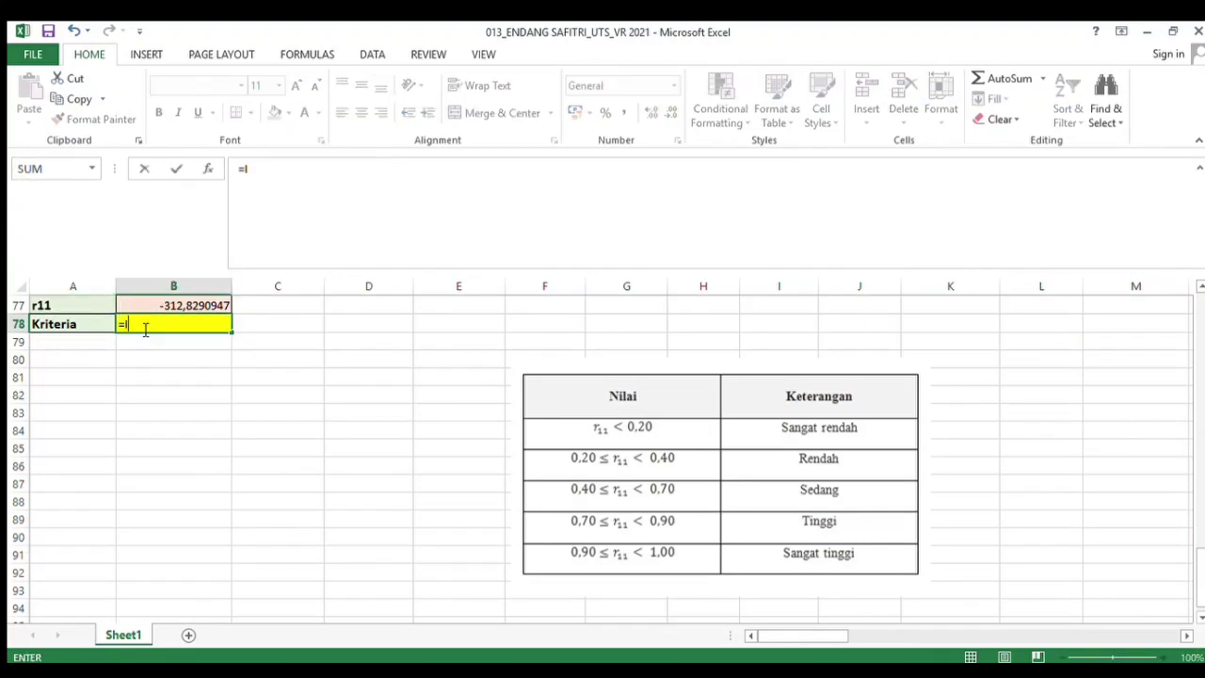
{"action": "type", "text": "F("}
{"action": "left_click", "coordinate": [129, 309]}
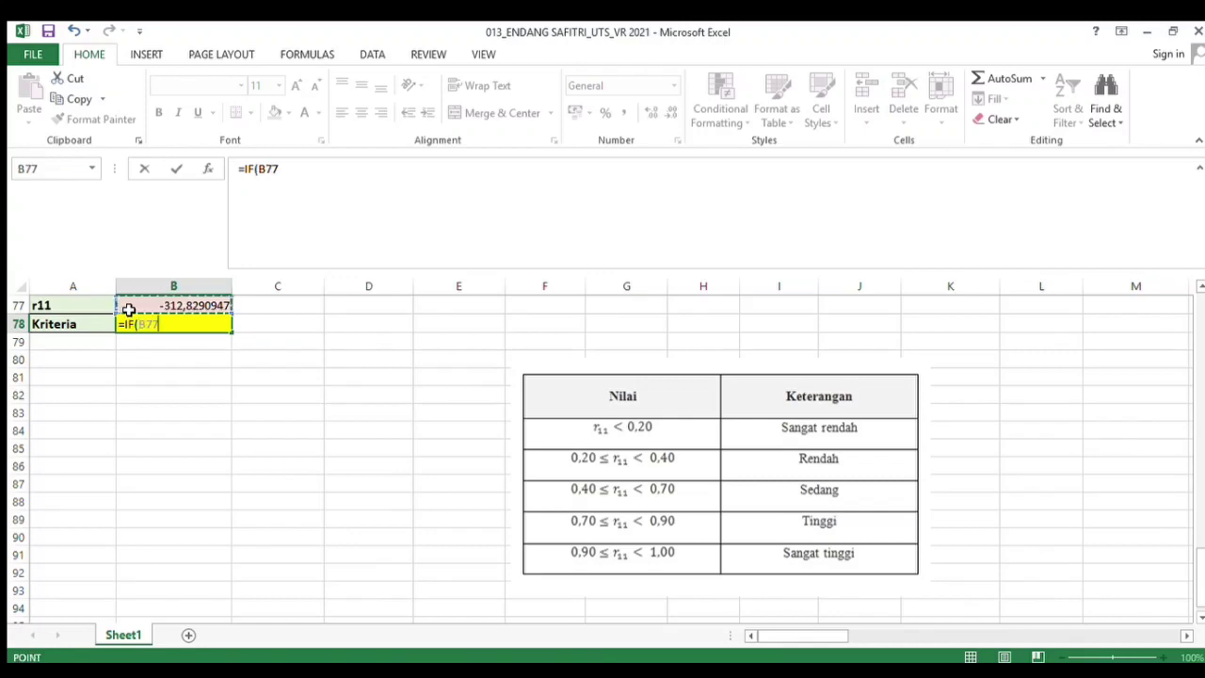
{"action": "type", "text": "<0,2"}
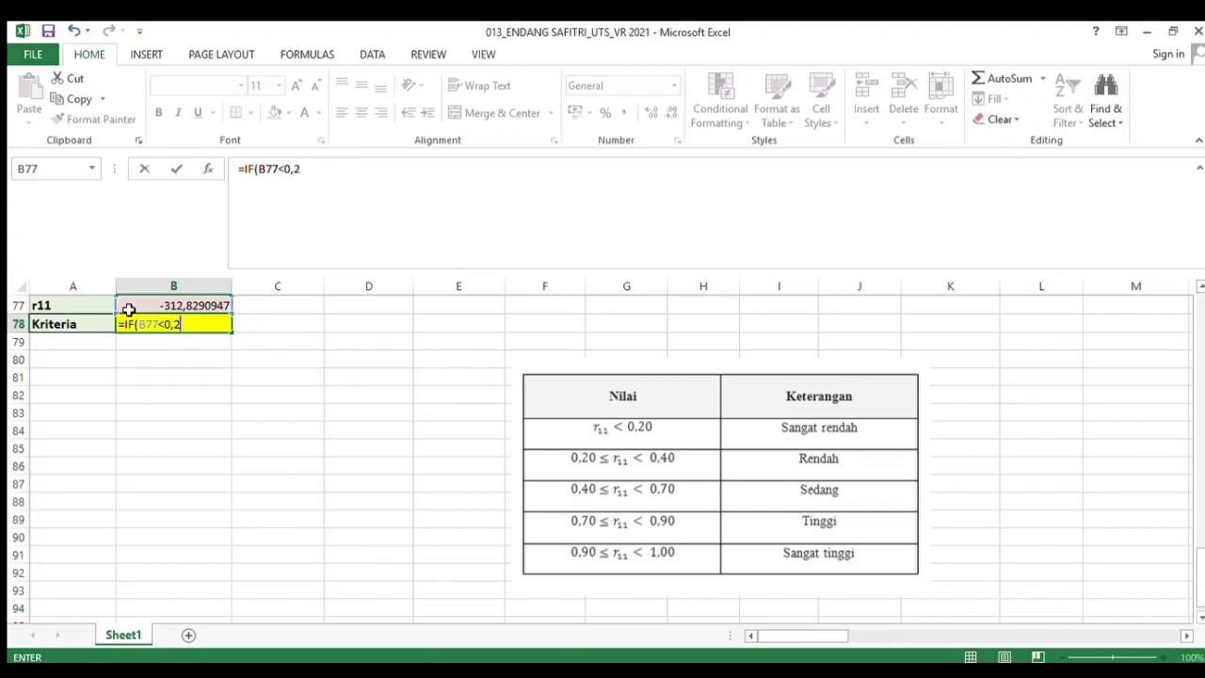
{"action": "type", "text": ";\""}
{"action": "type", "text": "SANGAT RE"}
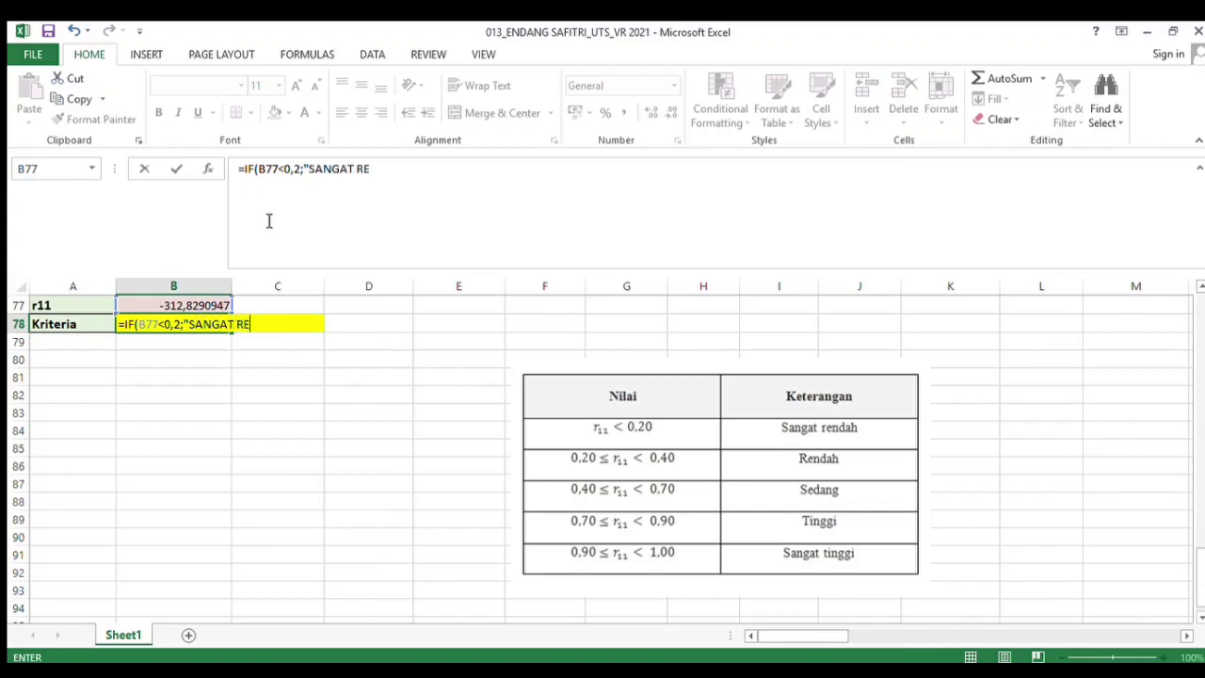
{"action": "type", "text": "NDAH"}
{"action": "type", "text": "\";"}
{"action": "type", "text": "IF"}
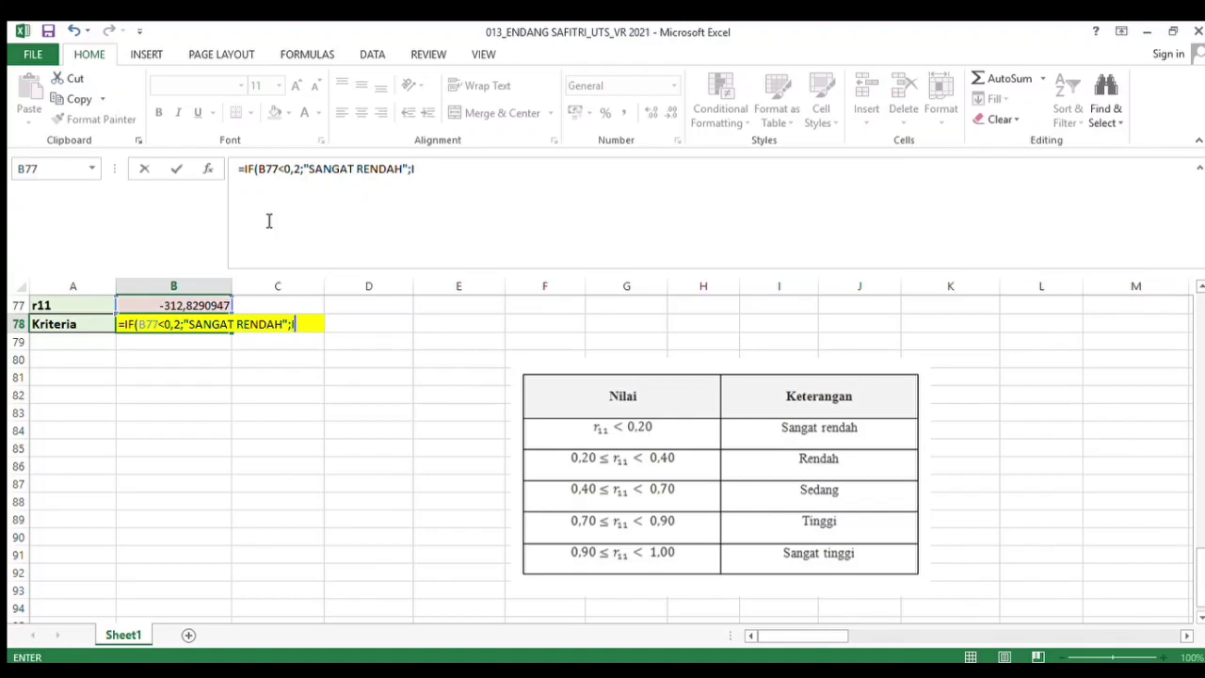
{"action": "type", "text": "("}
{"action": "left_click", "coordinate": [139, 308]}
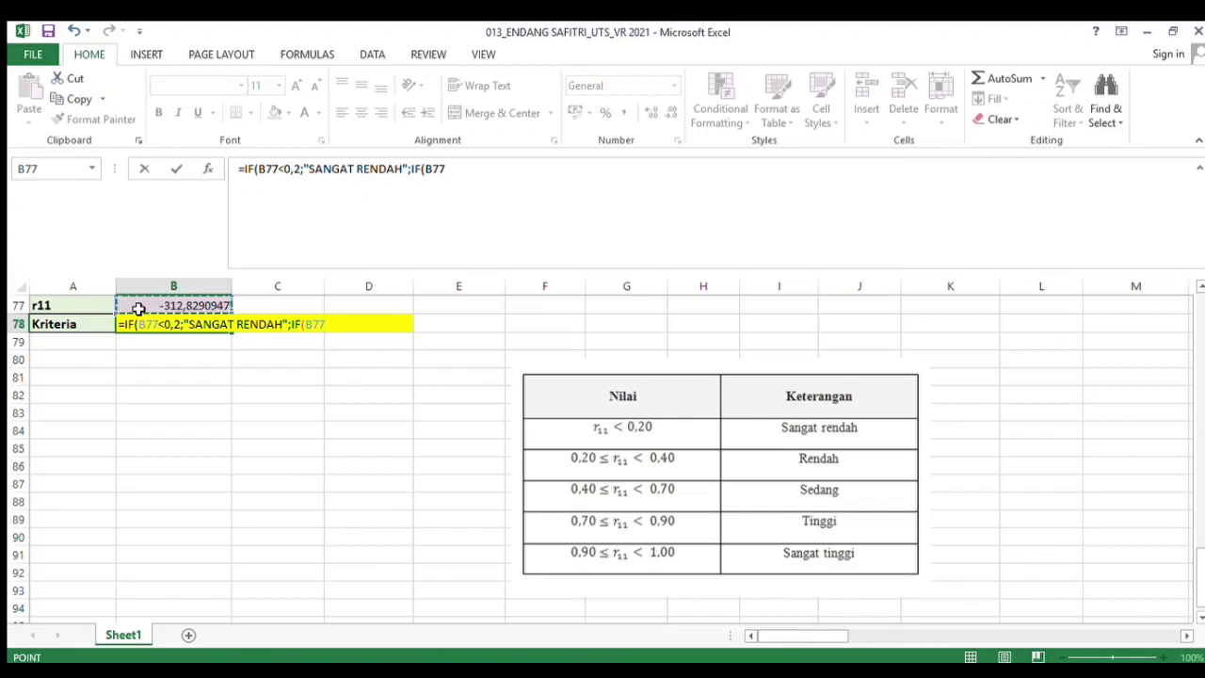
{"action": "type", "text": "<0,"}
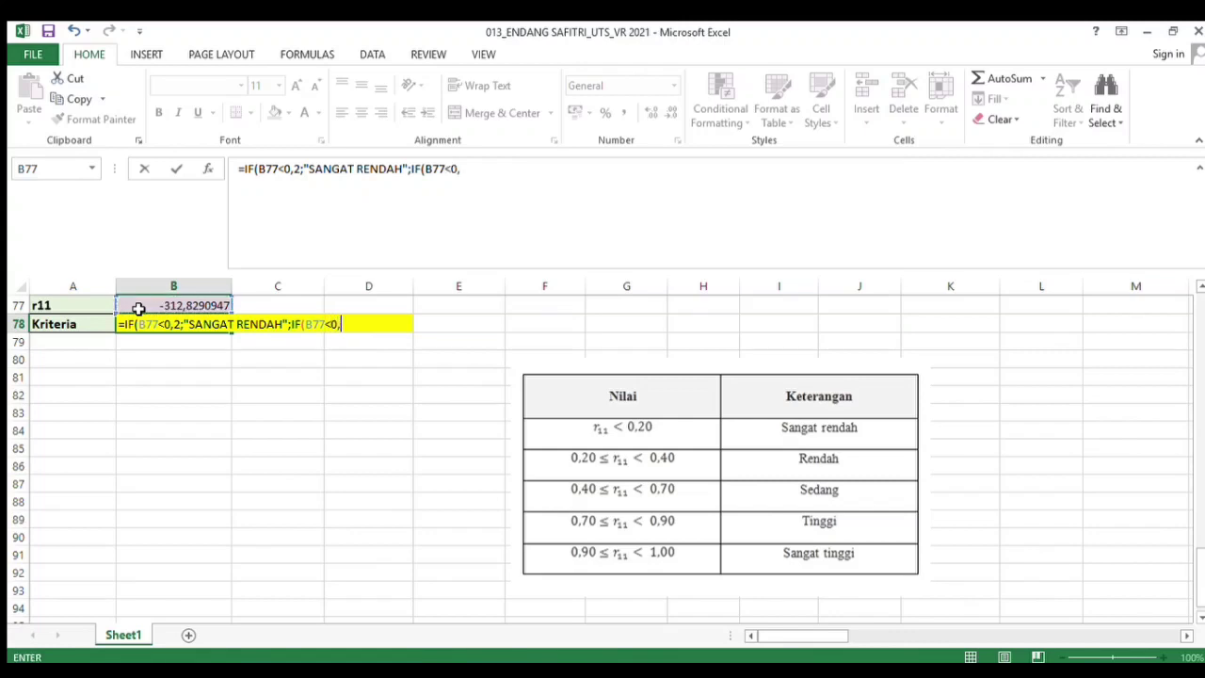
{"action": "type", "text": "4;\"RENDA"}
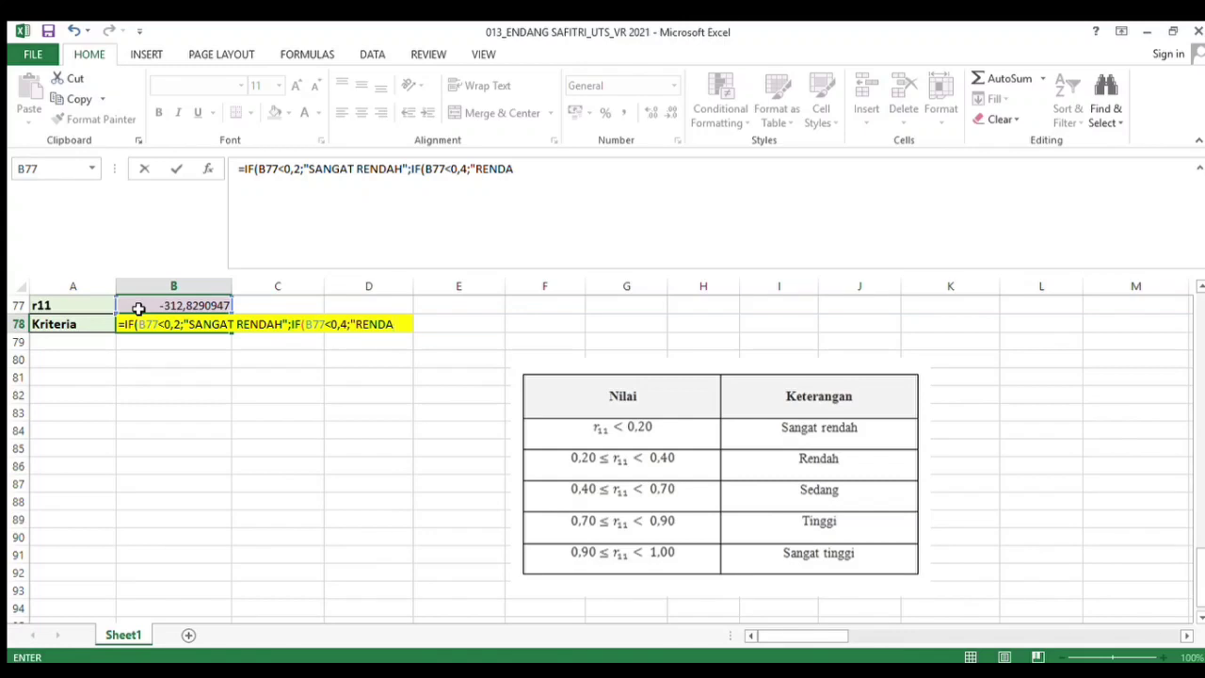
{"action": "type", "text": "H\";IF"}
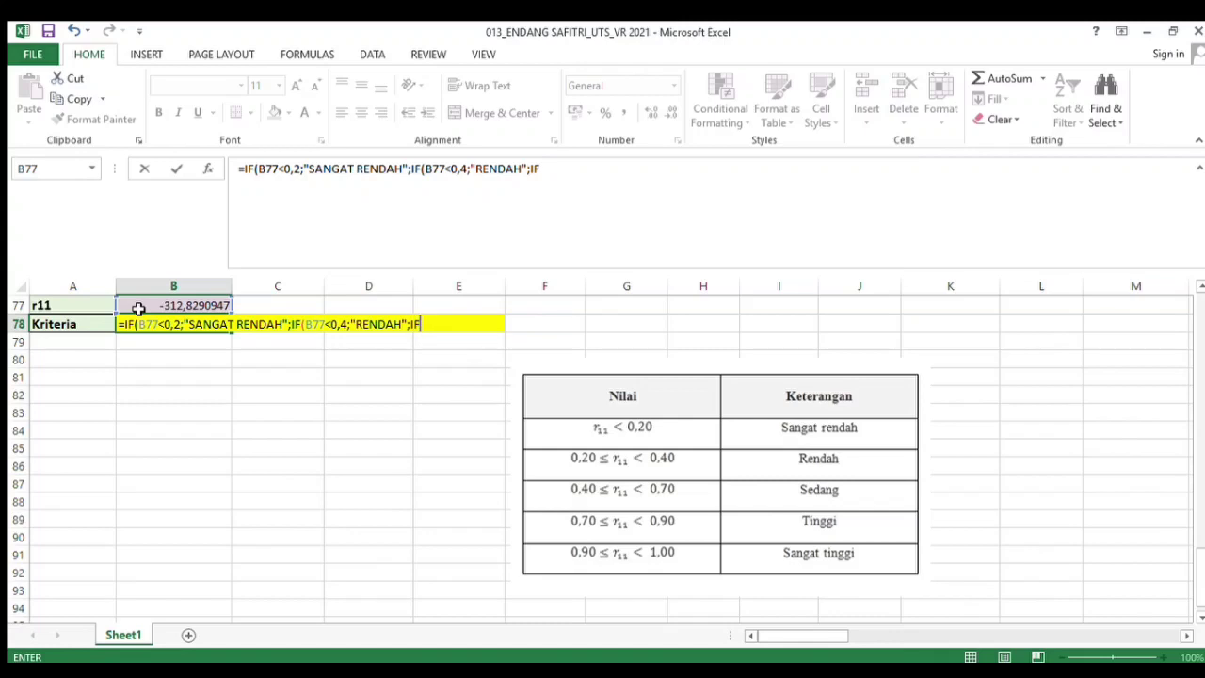
{"action": "type", "text": "("}
{"action": "left_click", "coordinate": [132, 309]}
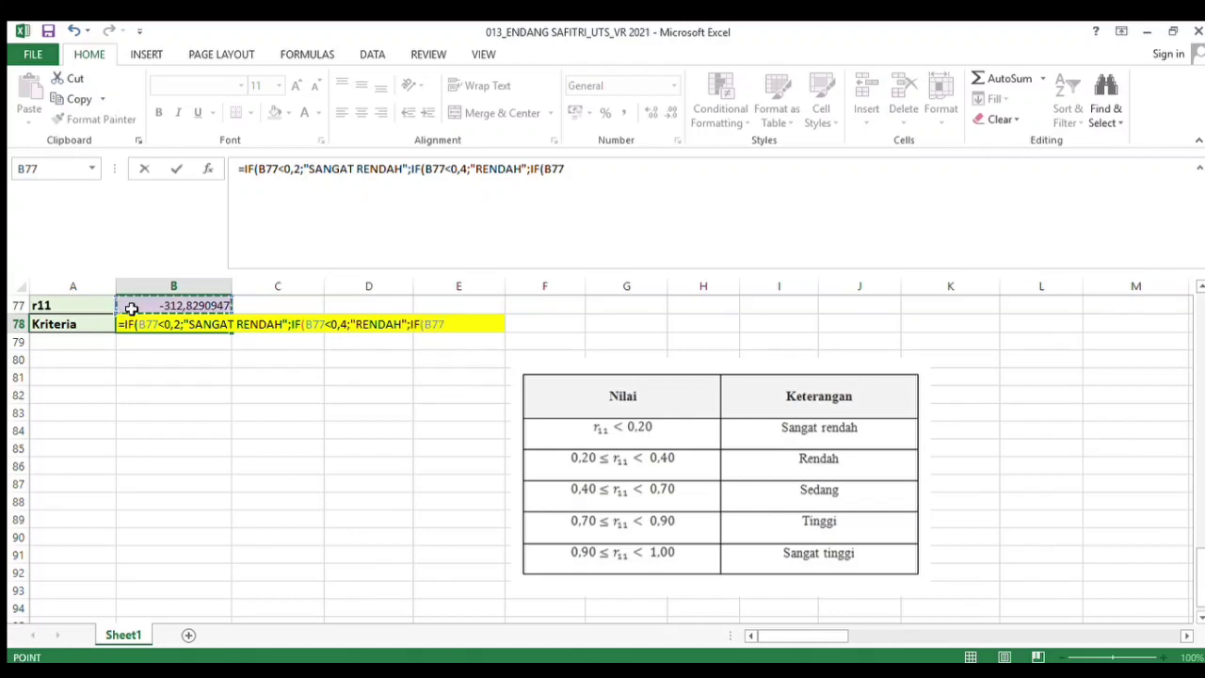
{"action": "type", "text": "<0,7"}
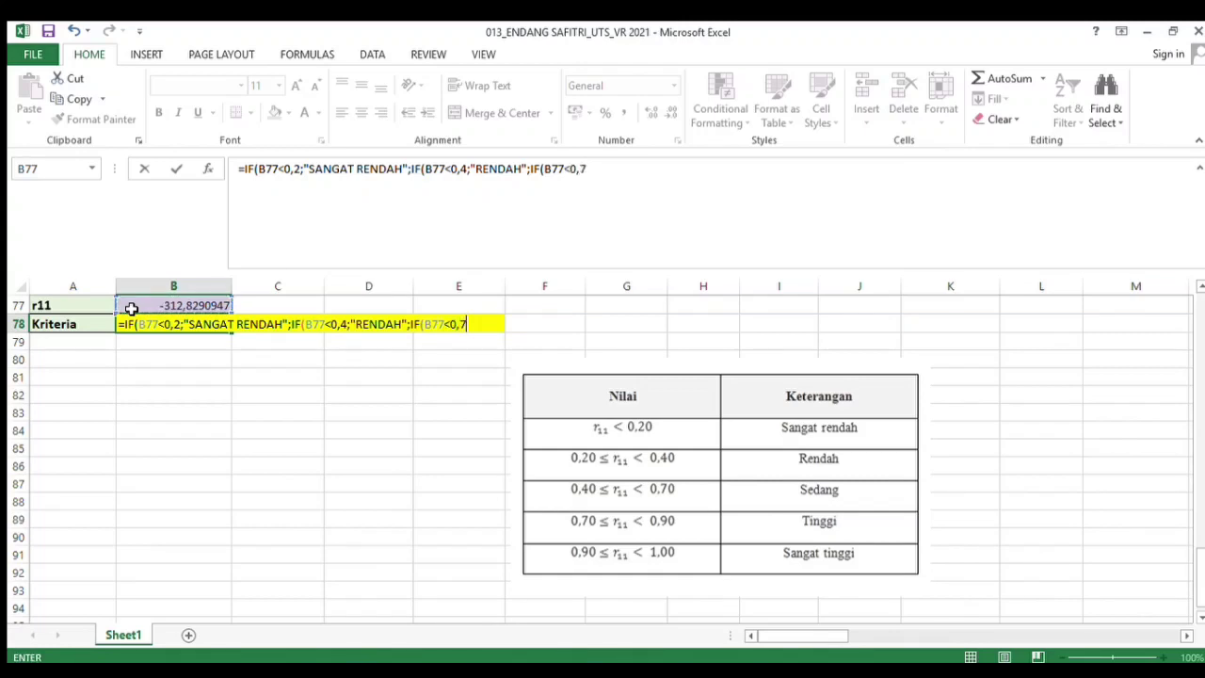
{"action": "type", "text": ";\"SEDANG"}
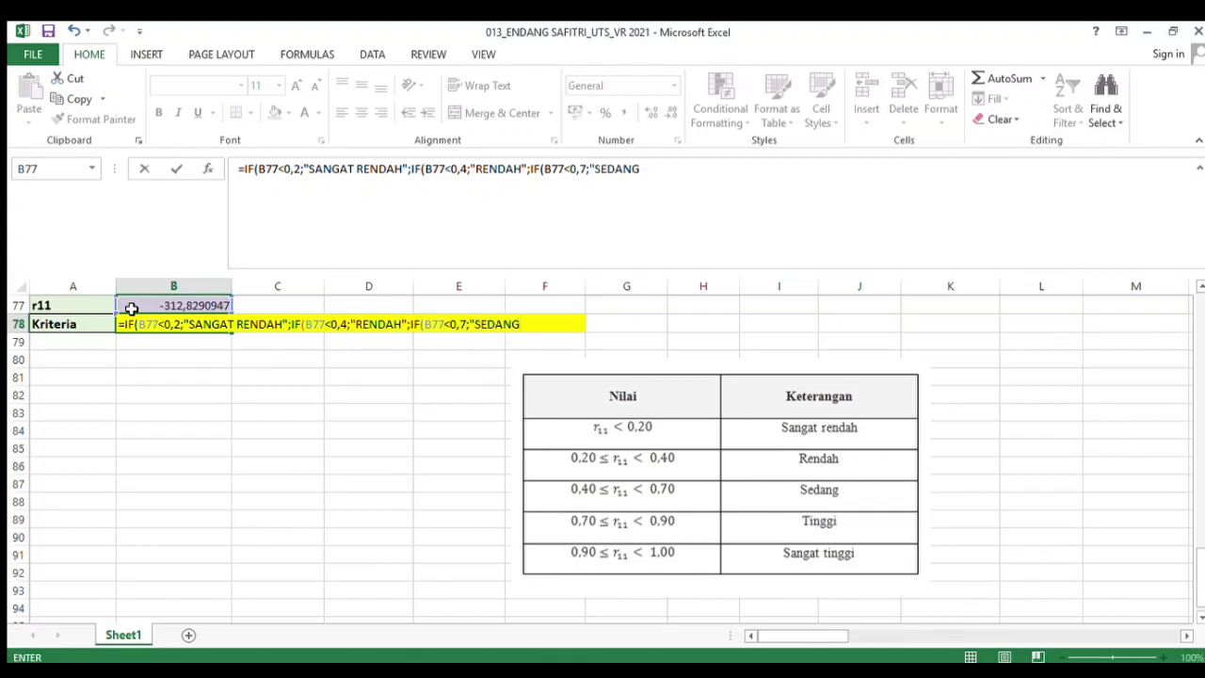
{"action": "type", "text": "\";IF("}
{"action": "left_click", "coordinate": [148, 308]}
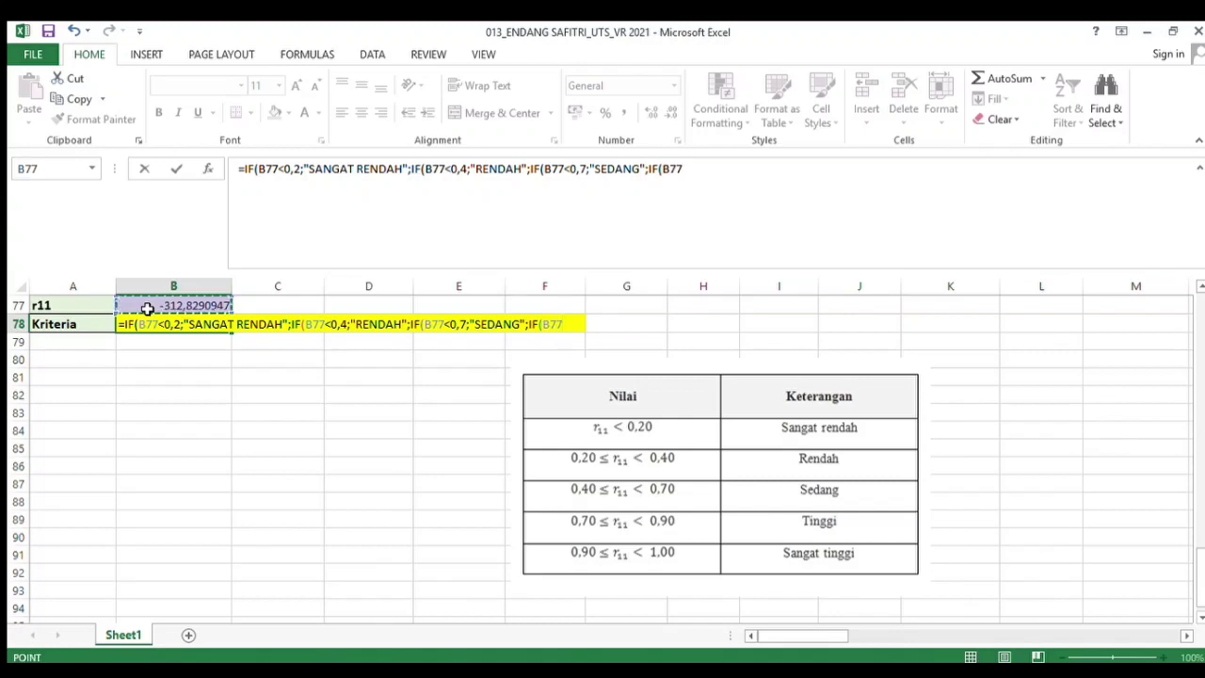
{"action": "type", "text": "<0,9"}
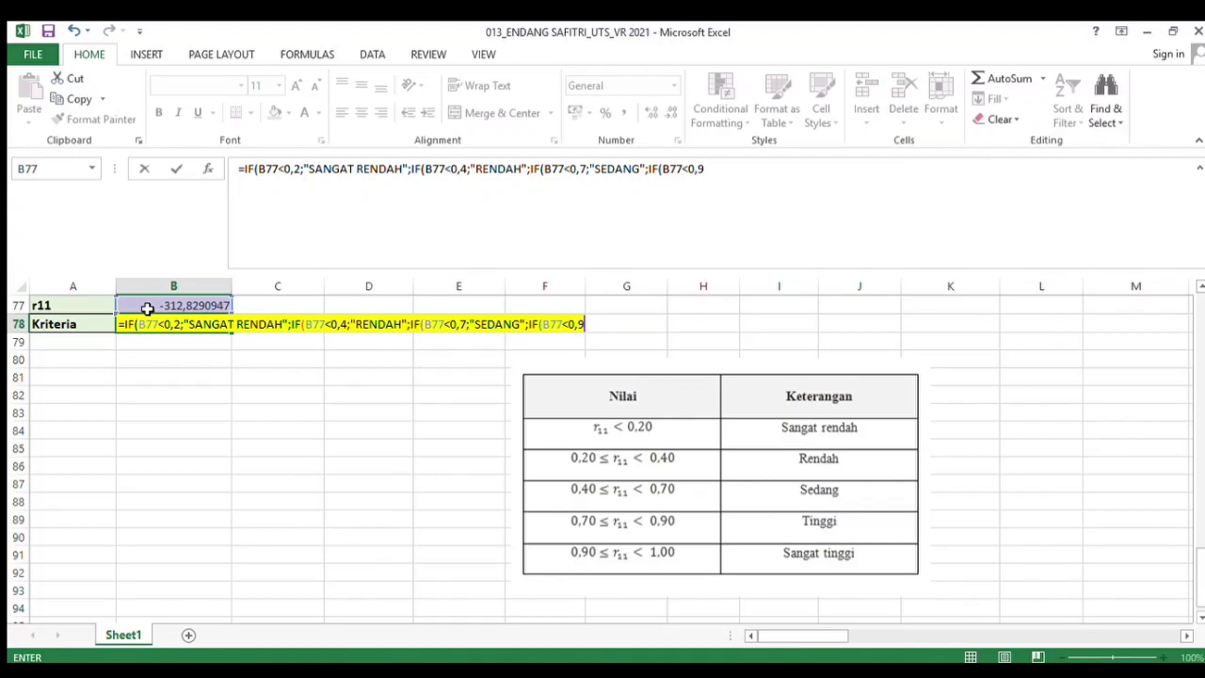
{"action": "type", "text": ";\""}
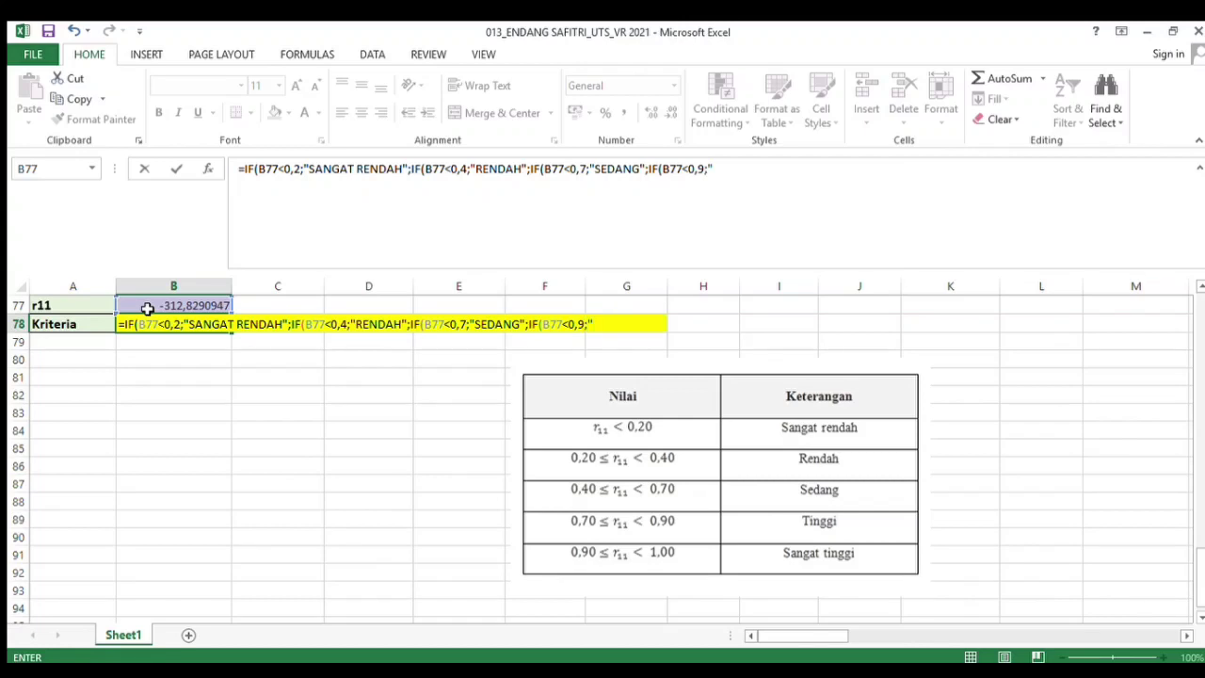
{"action": "type", "text": "TINGGI\";"}
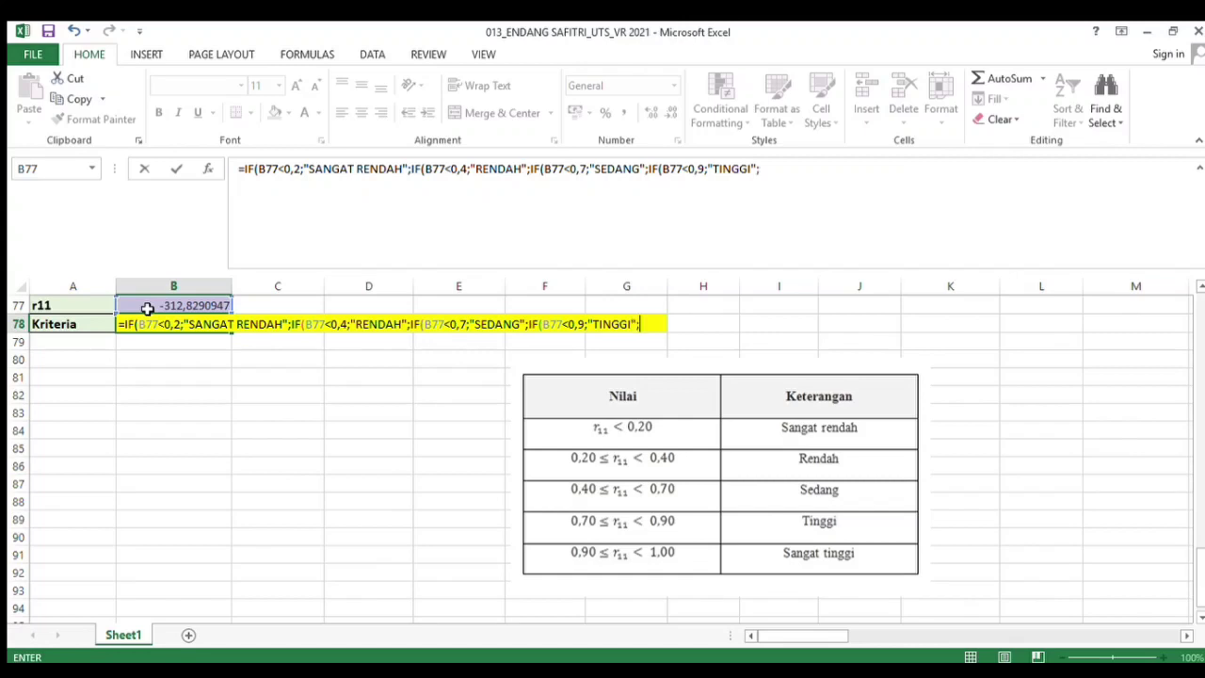
{"action": "type", "text": "IF("}
{"action": "left_click", "coordinate": [137, 309]}
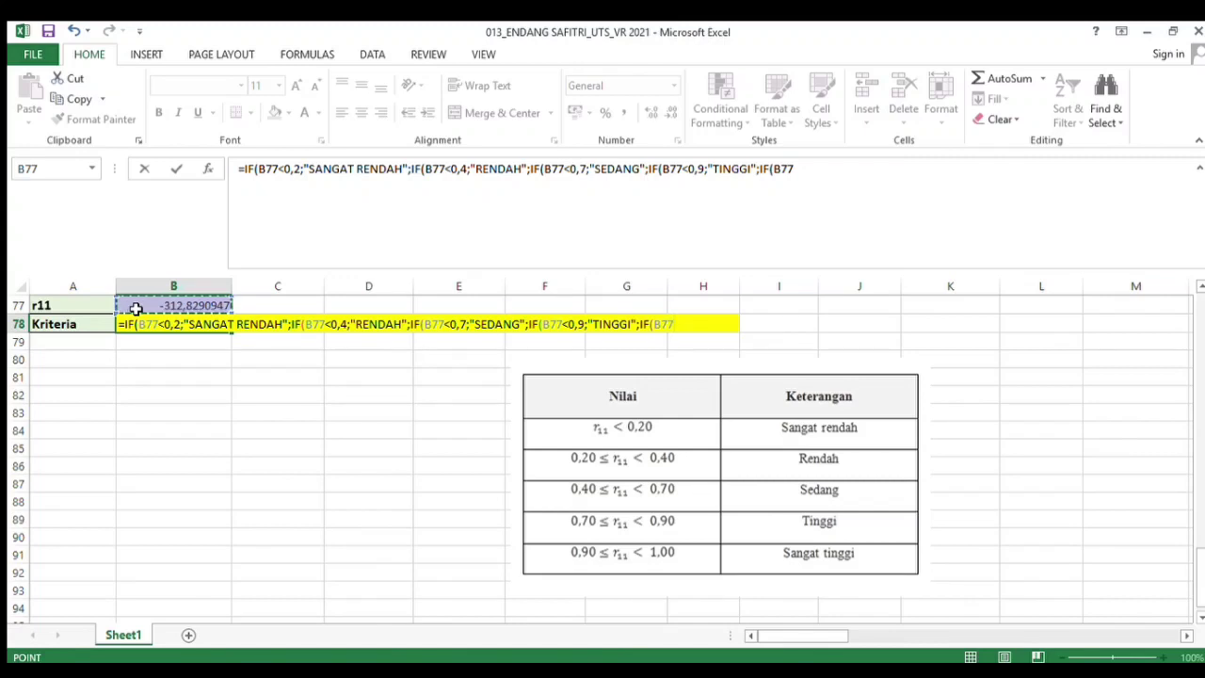
{"action": "type", "text": ";IF(B77<1"}
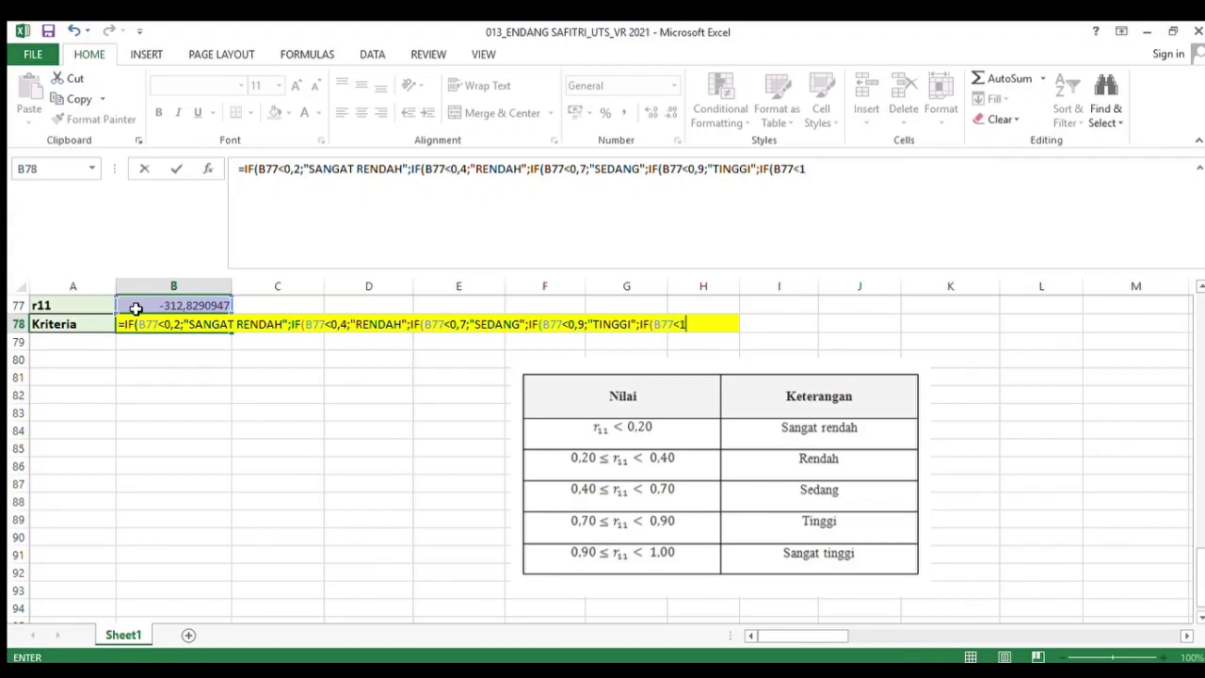
{"action": "type", "text": ";\"SANGAT TINGGI"}
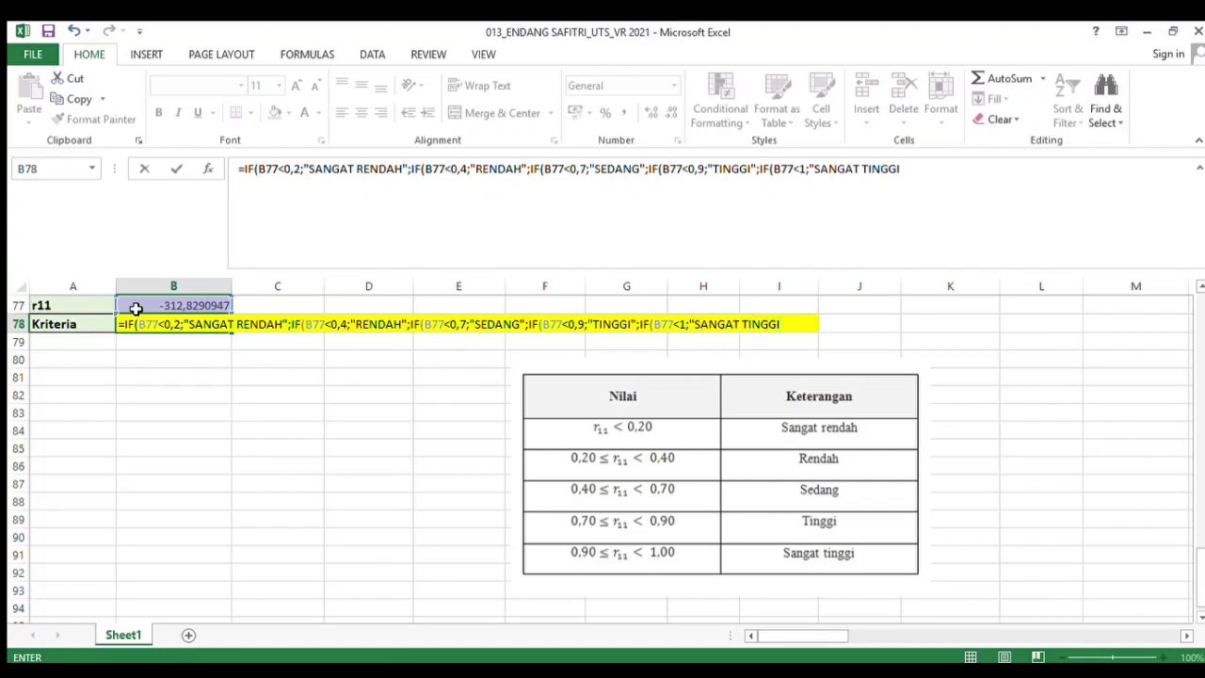
{"action": "type", "text": "\")))))"}
{"action": "key", "text": "Return"}
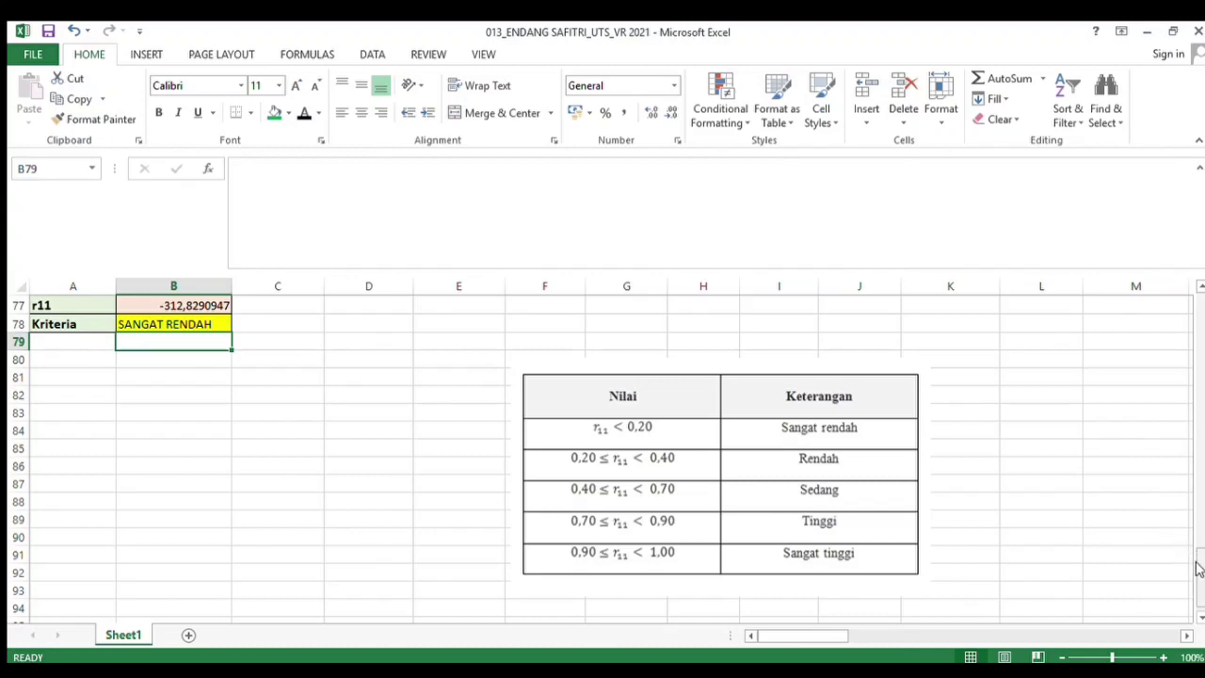
{"action": "left_click_drag", "start_coordinate": [1197, 568], "coordinate": [1199, 558]}
{"action": "left_click_drag", "start_coordinate": [1200, 554], "coordinate": [1200, 524]}
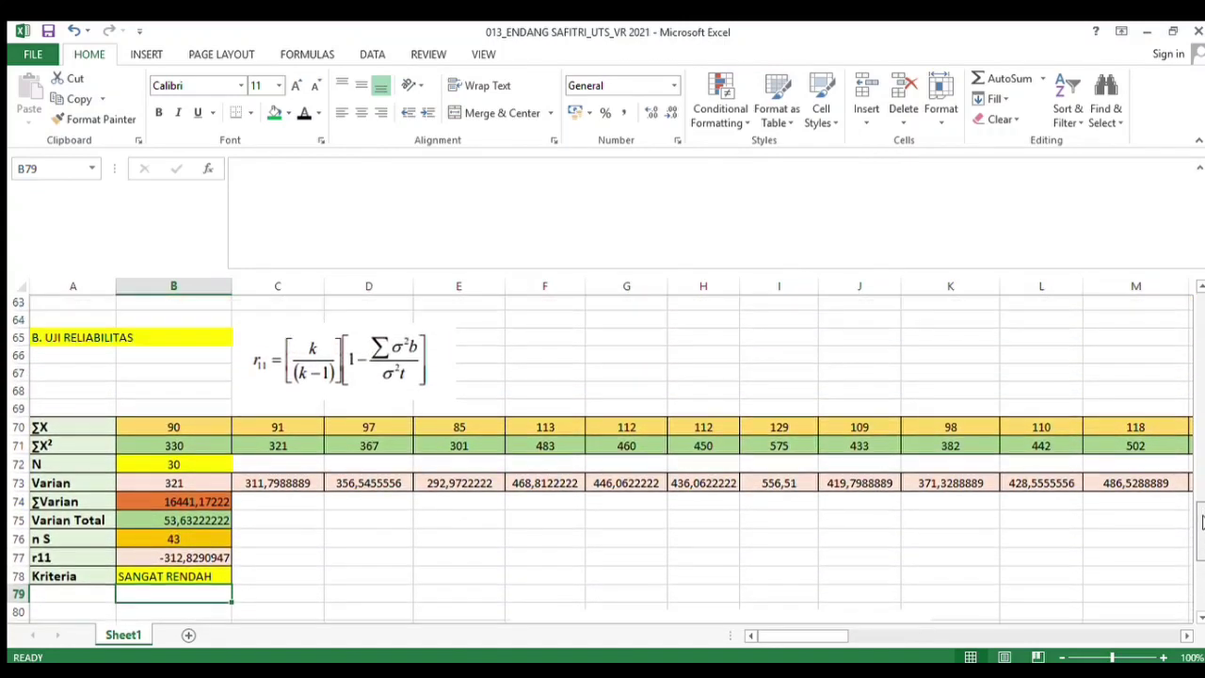